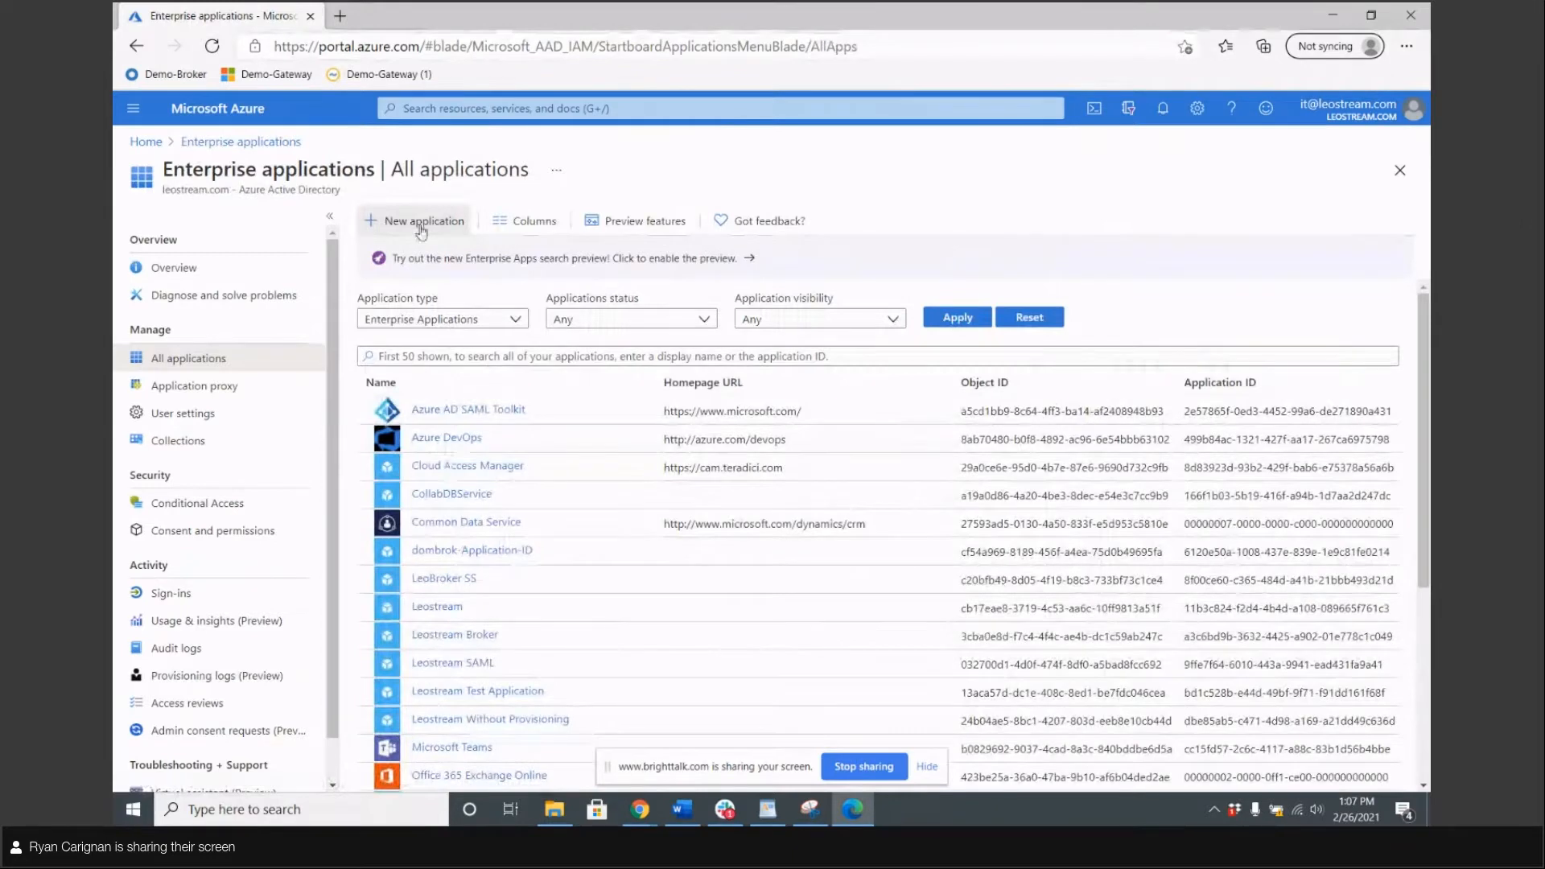
Create your own non-gallery app named 'Leostream SAML Demo' via New application
{"action": "left_click", "coordinate": [418, 229]}
{"action": "left_click", "coordinate": [136, 45]}
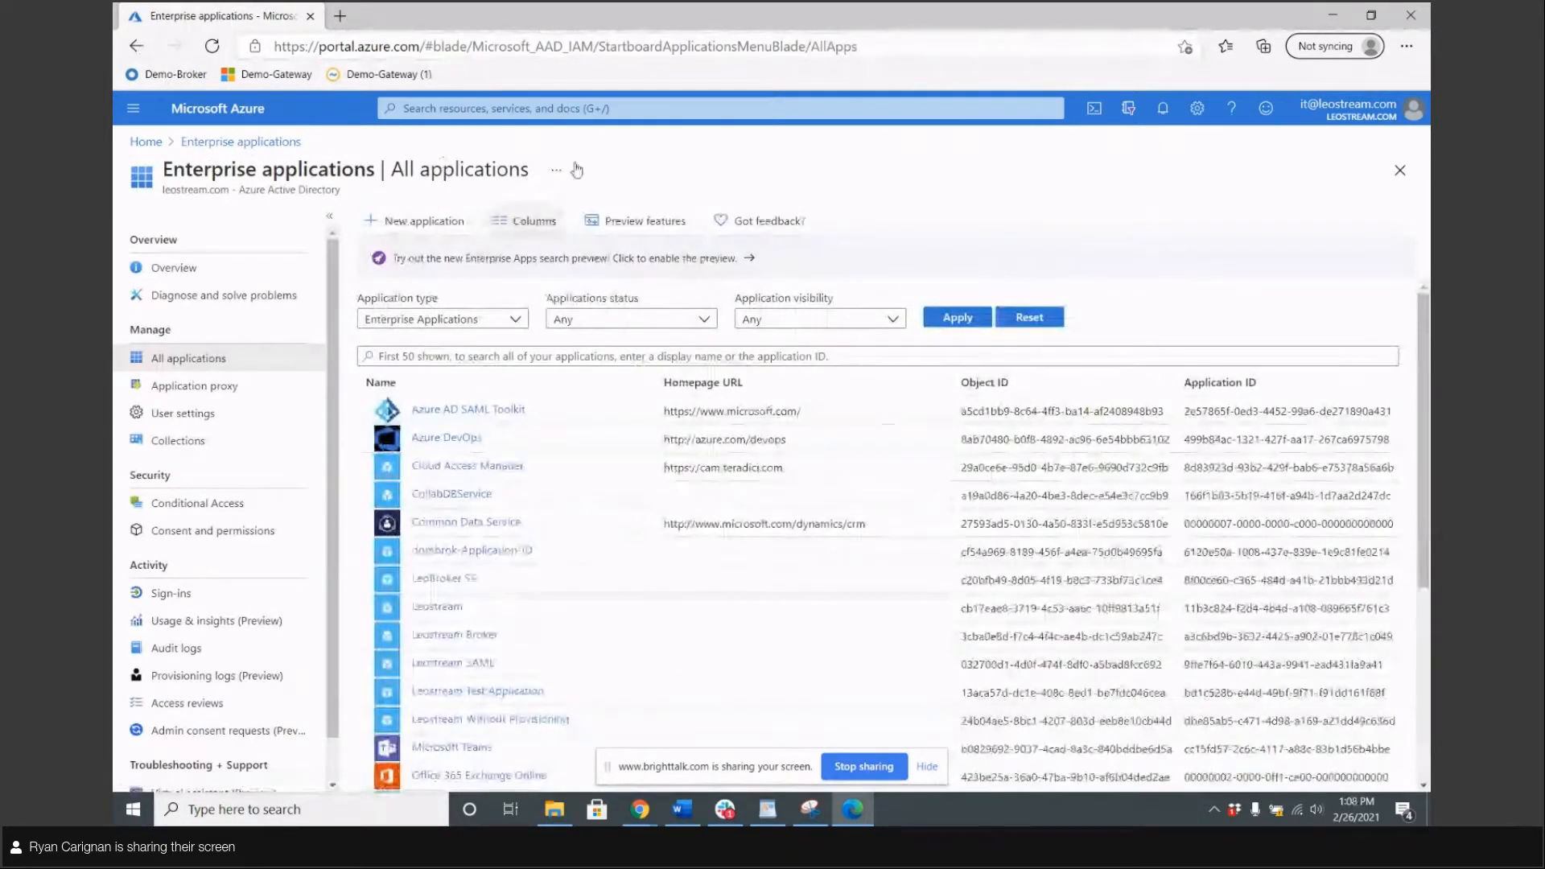
{"action": "left_click", "coordinate": [418, 222]}
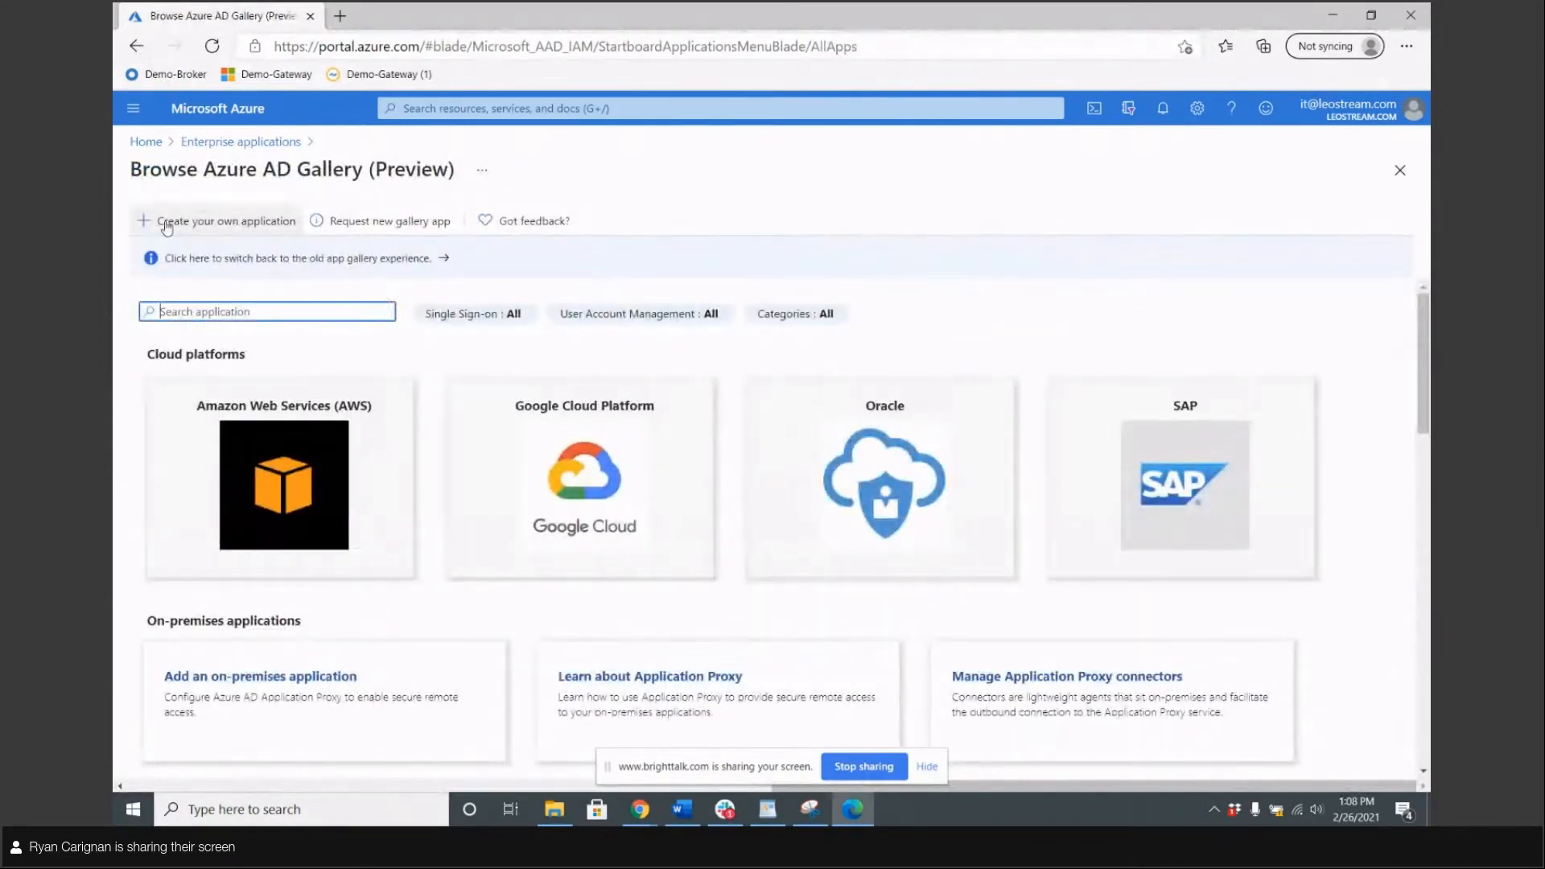
{"action": "left_click", "coordinate": [226, 230]}
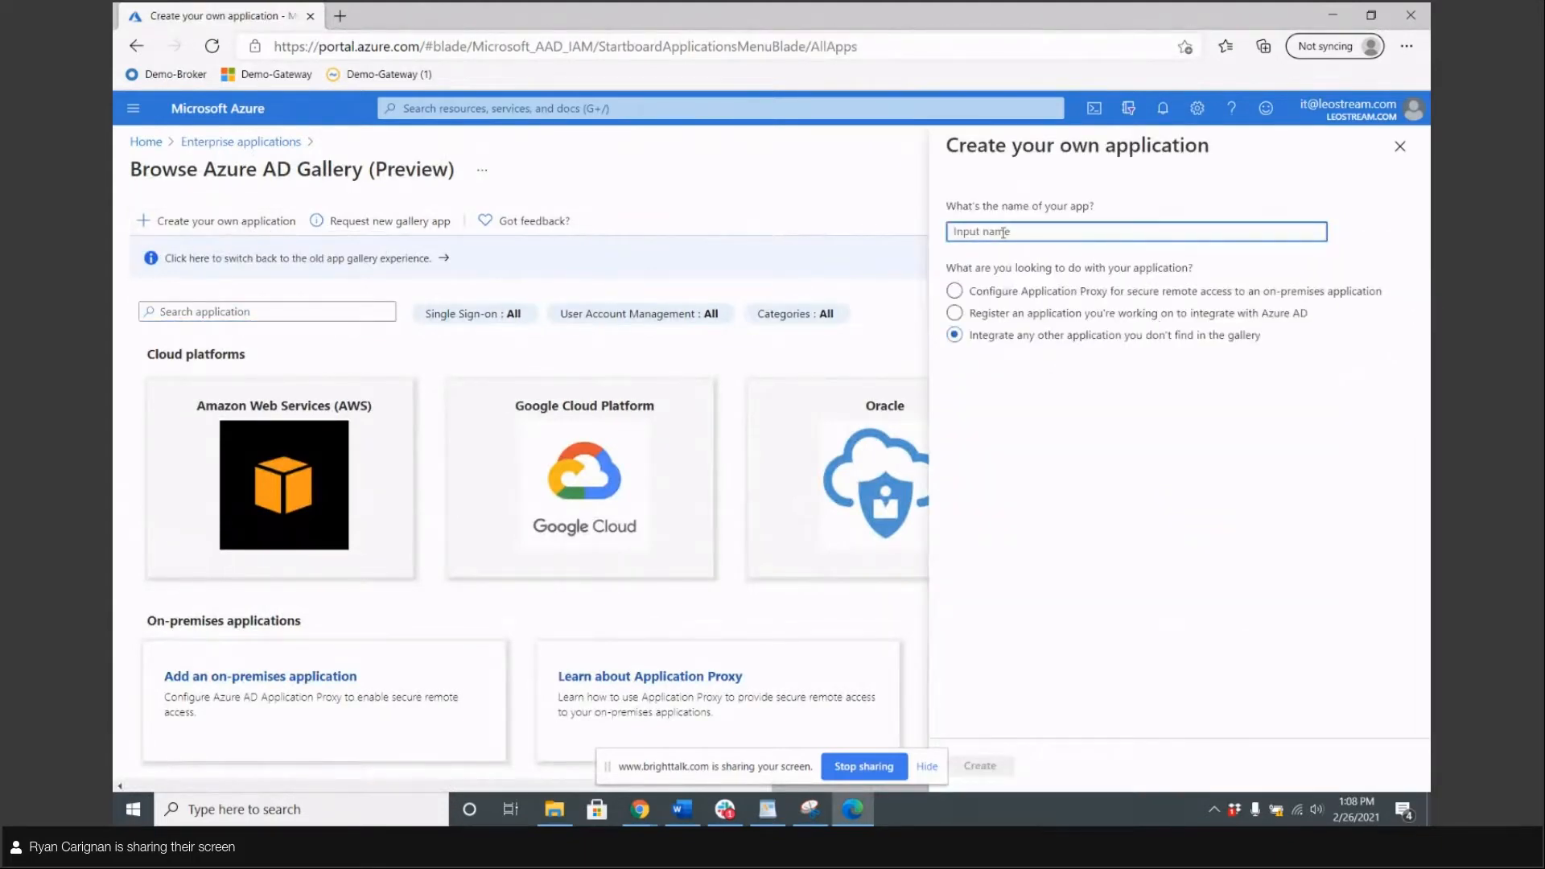
{"action": "type", "text": "Leostream SAML Demo"}
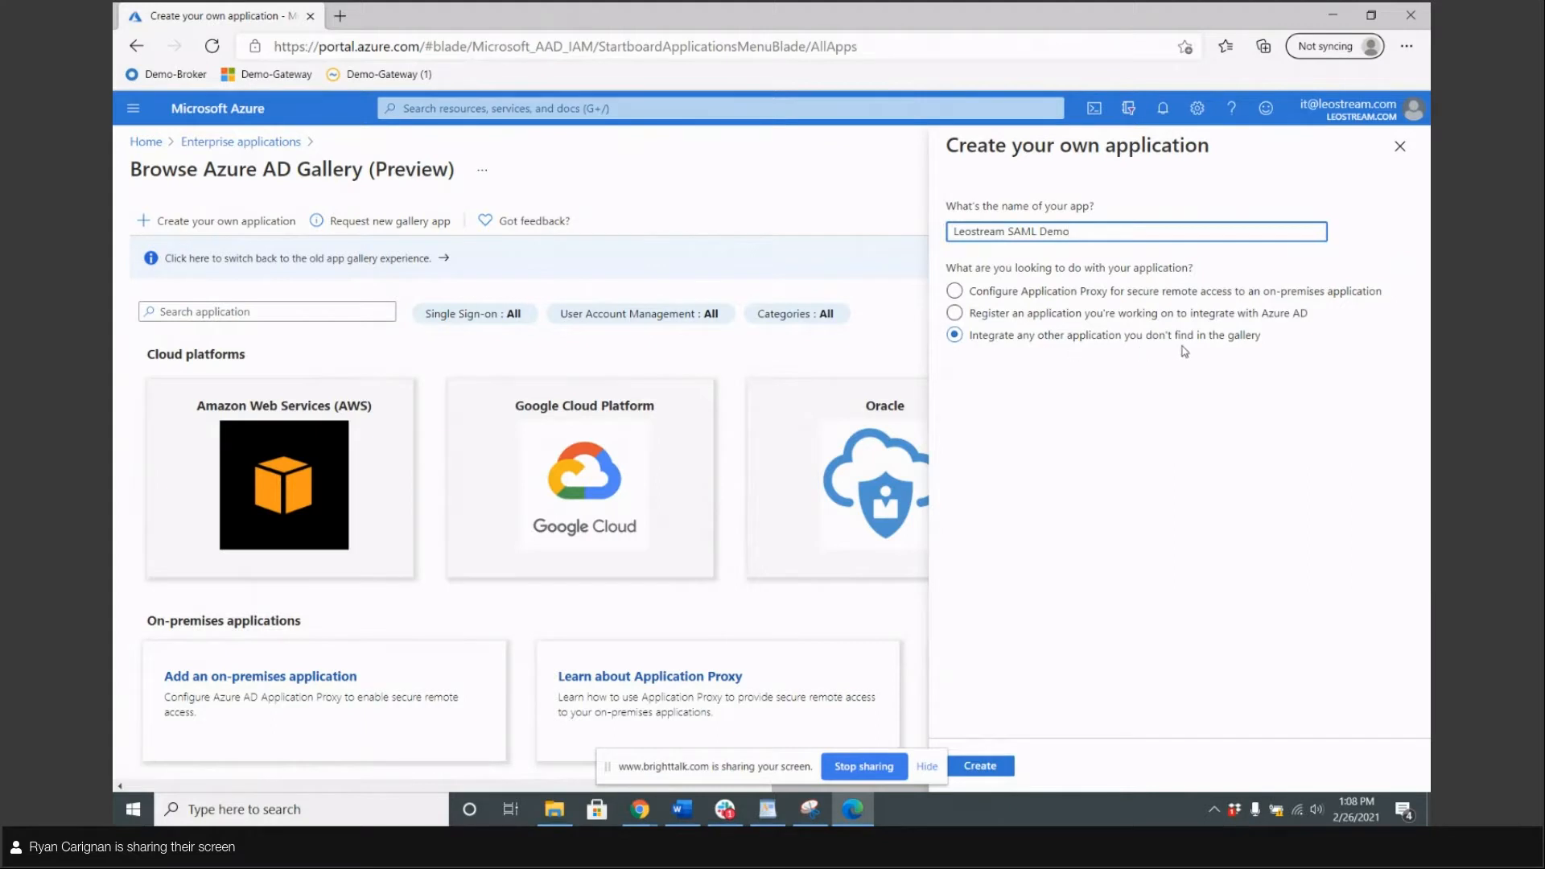
{"action": "left_click", "coordinate": [987, 769]}
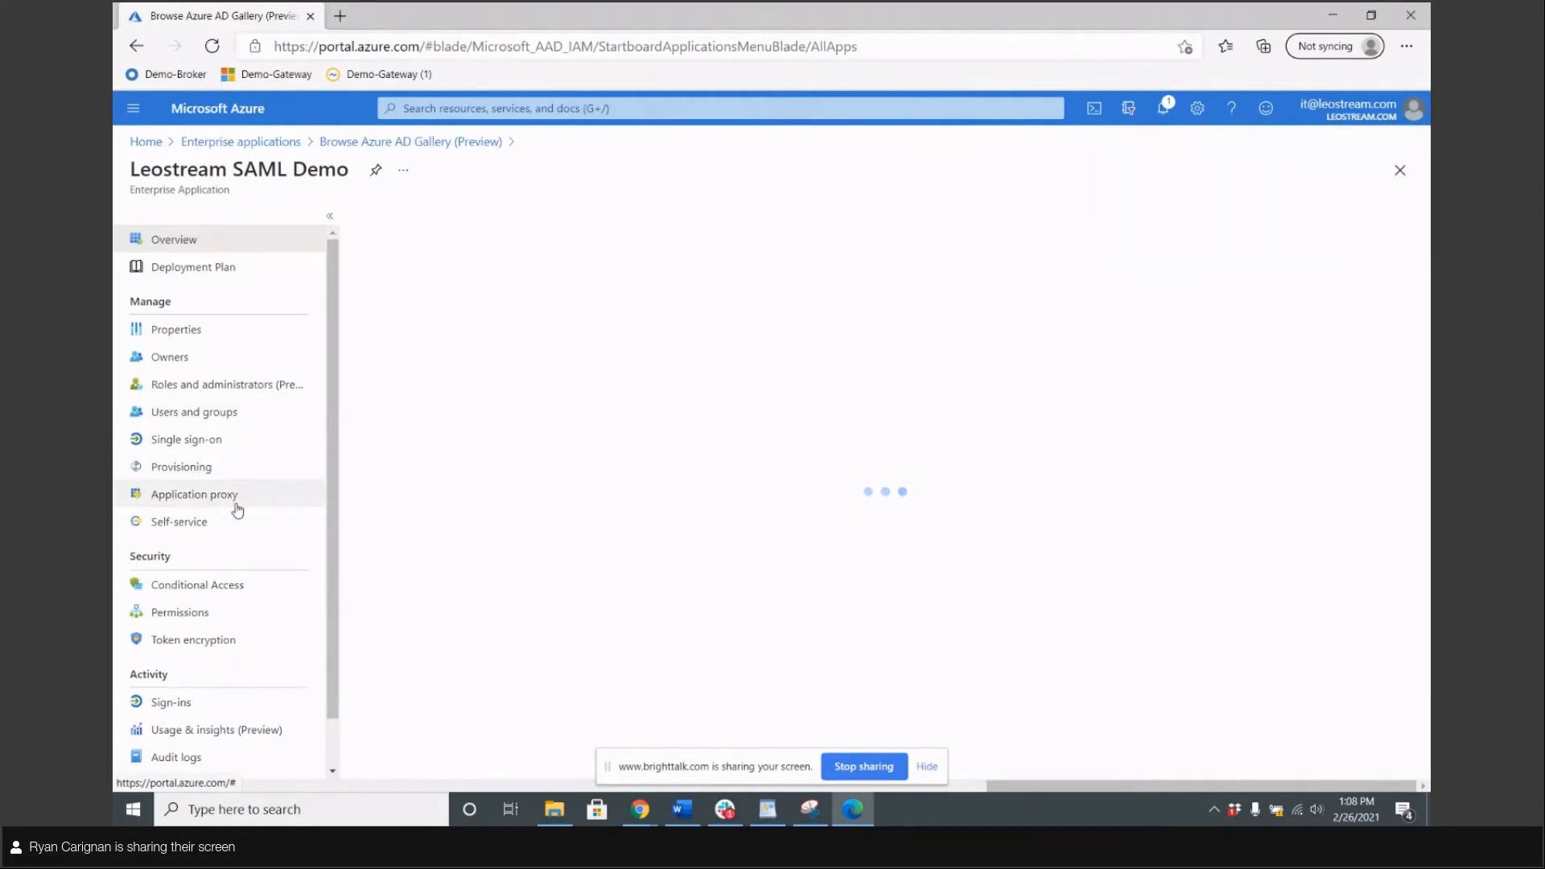
Choose SAML single sign-on and replace the Basic SAML Identifier with LeostreamBrokerDemo
{"action": "left_click", "coordinate": [187, 442]}
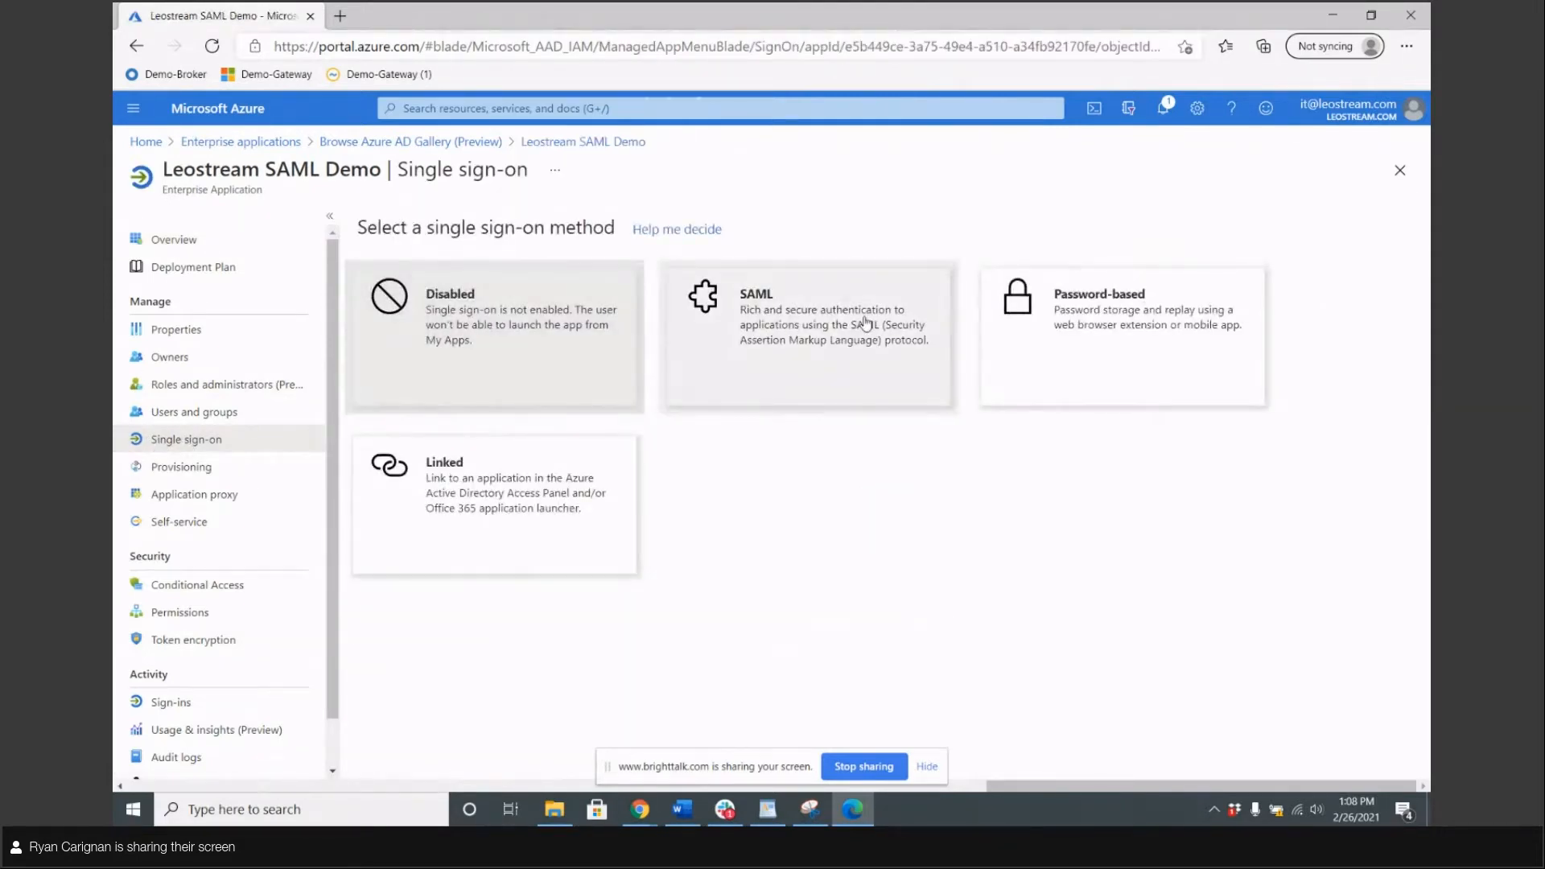
{"action": "left_click", "coordinate": [863, 292]}
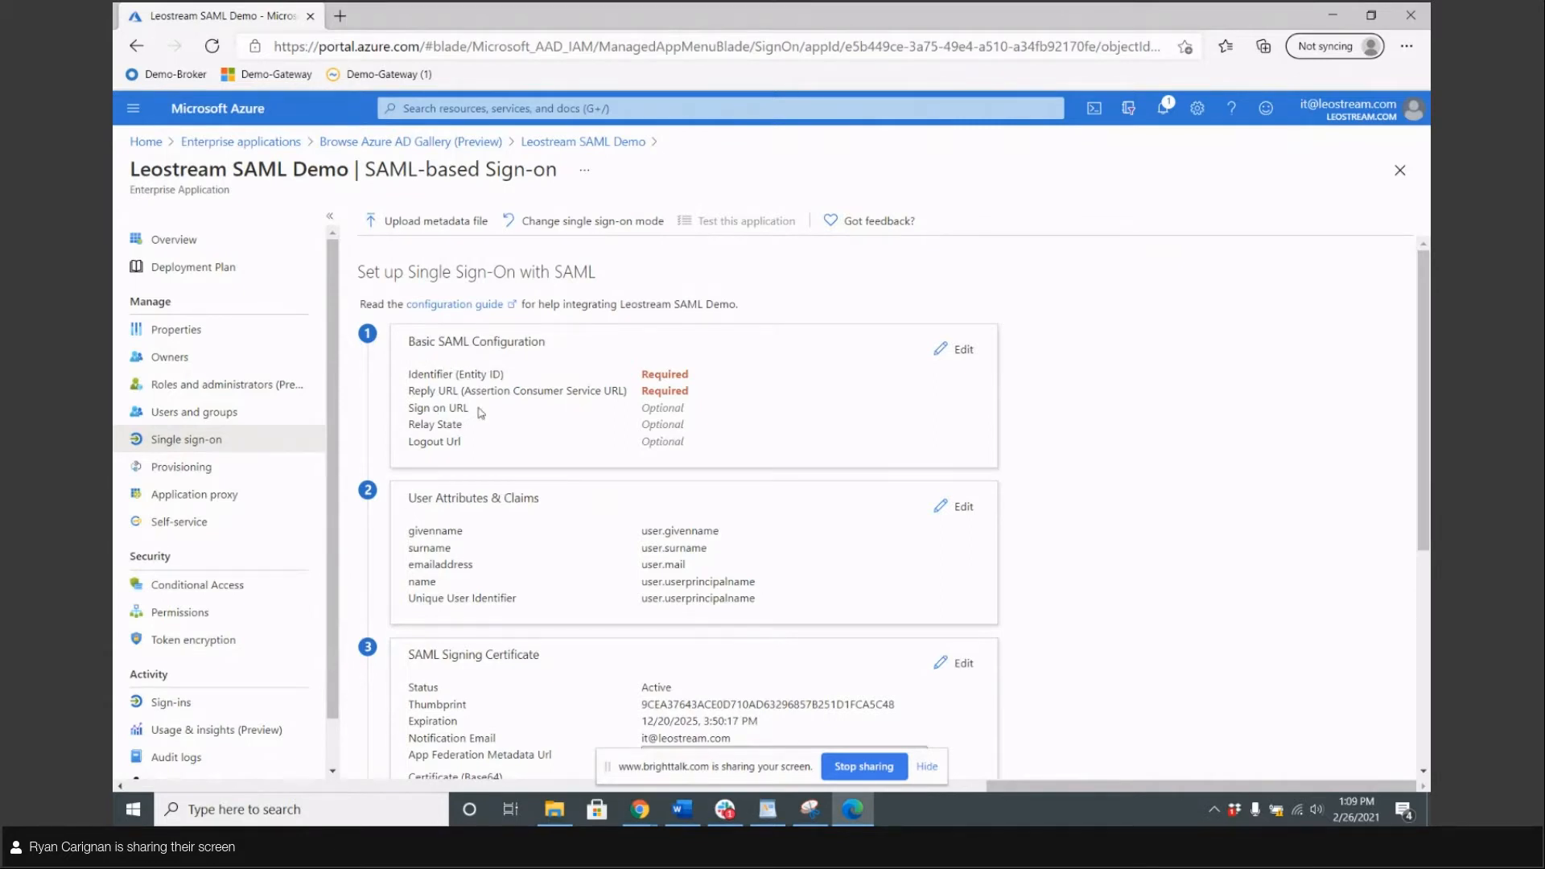
{"action": "left_click", "coordinate": [960, 352]}
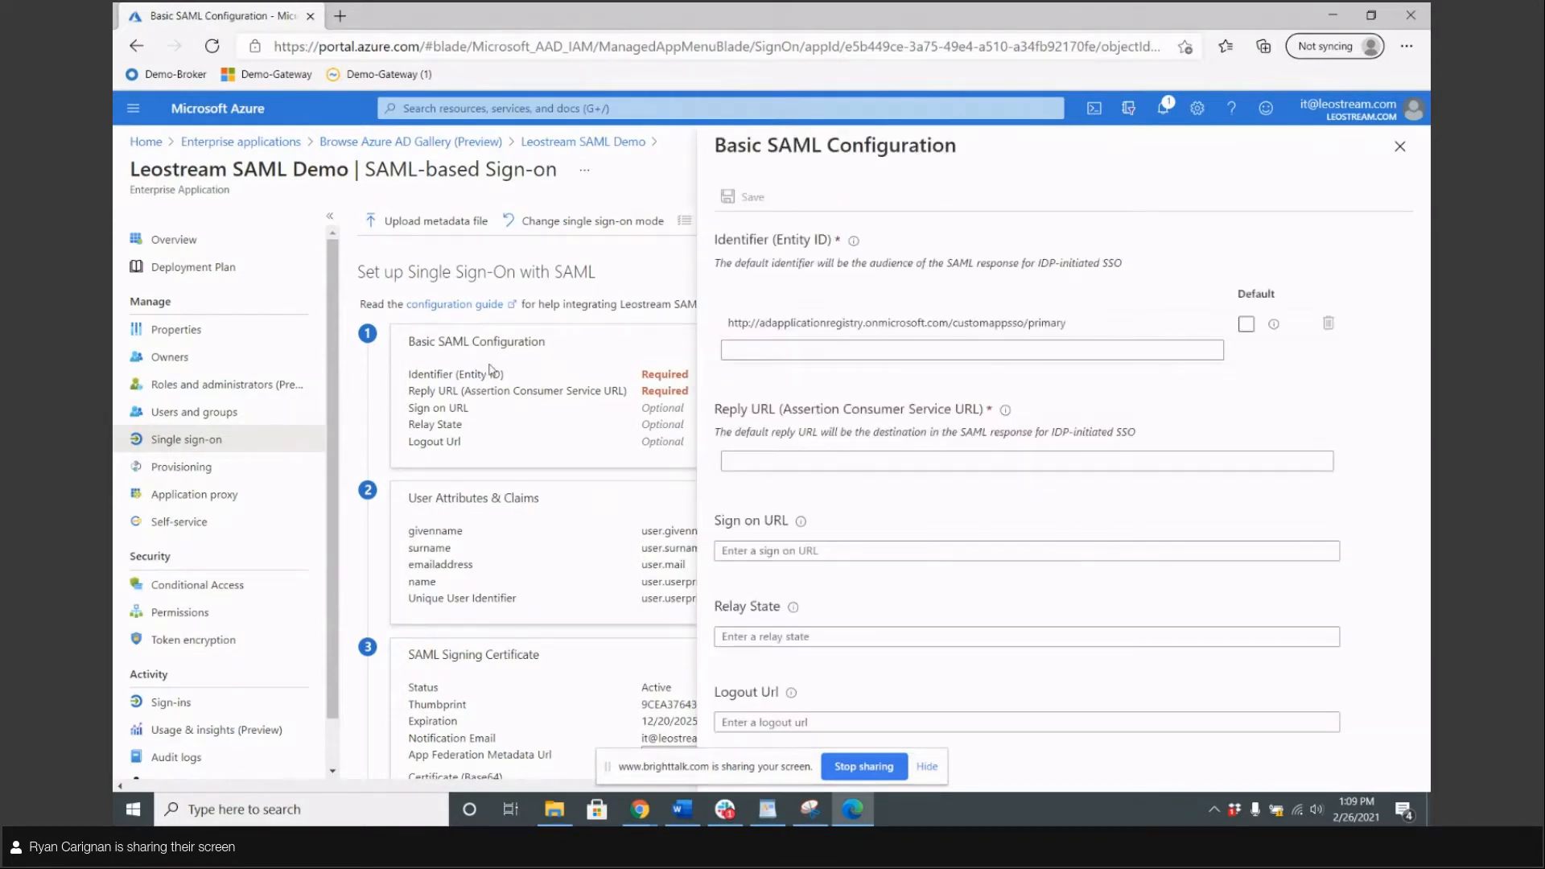
{"action": "left_click", "coordinate": [902, 328]}
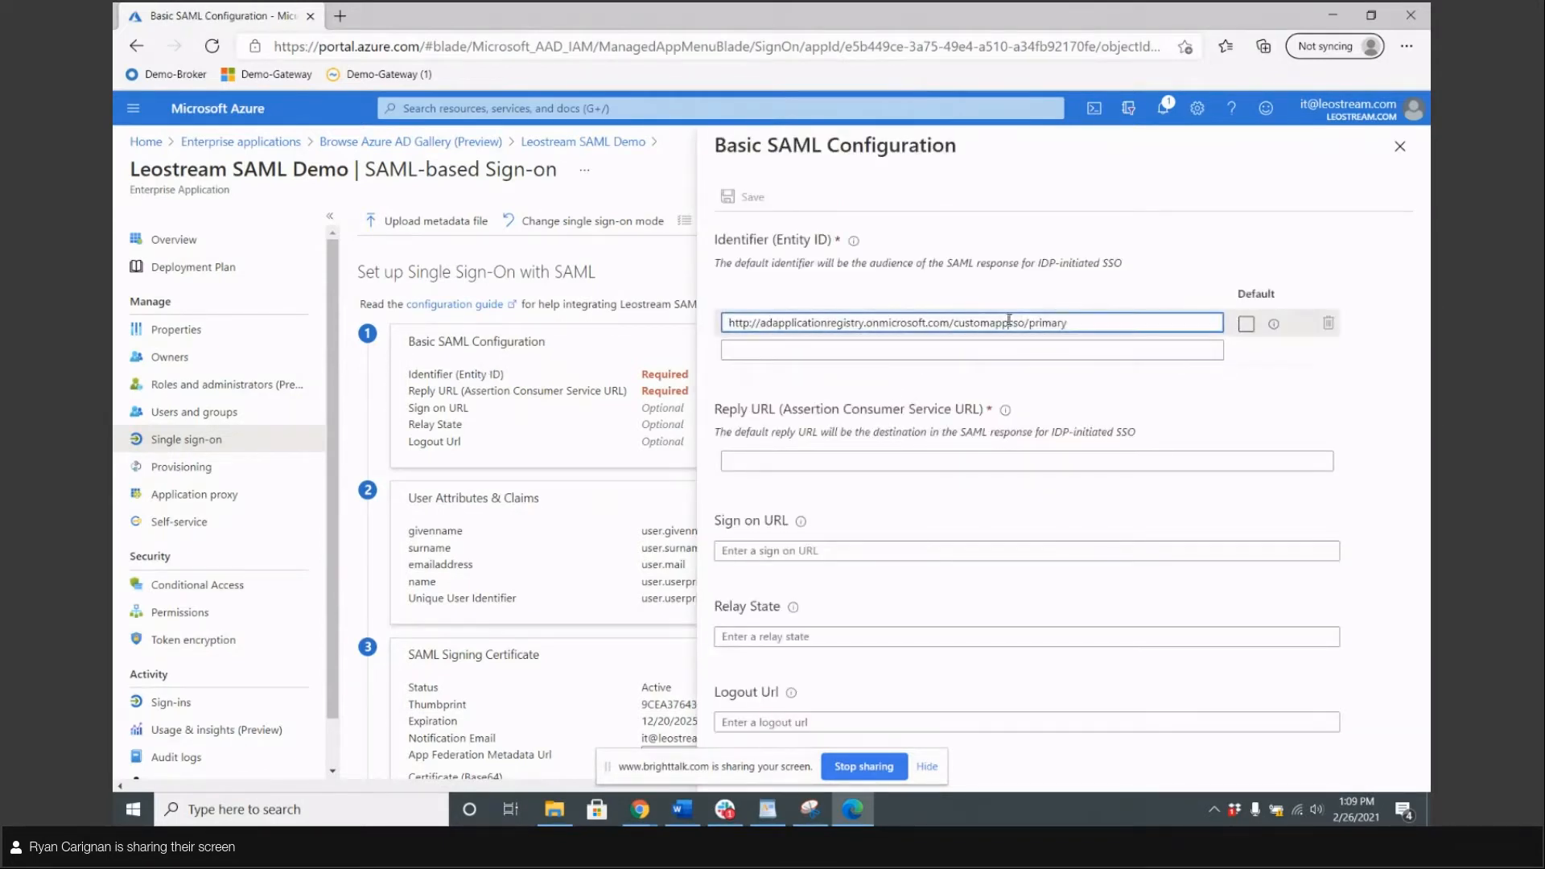
{"action": "left_click_drag", "start_coordinate": [1112, 323], "coordinate": [591, 329]}
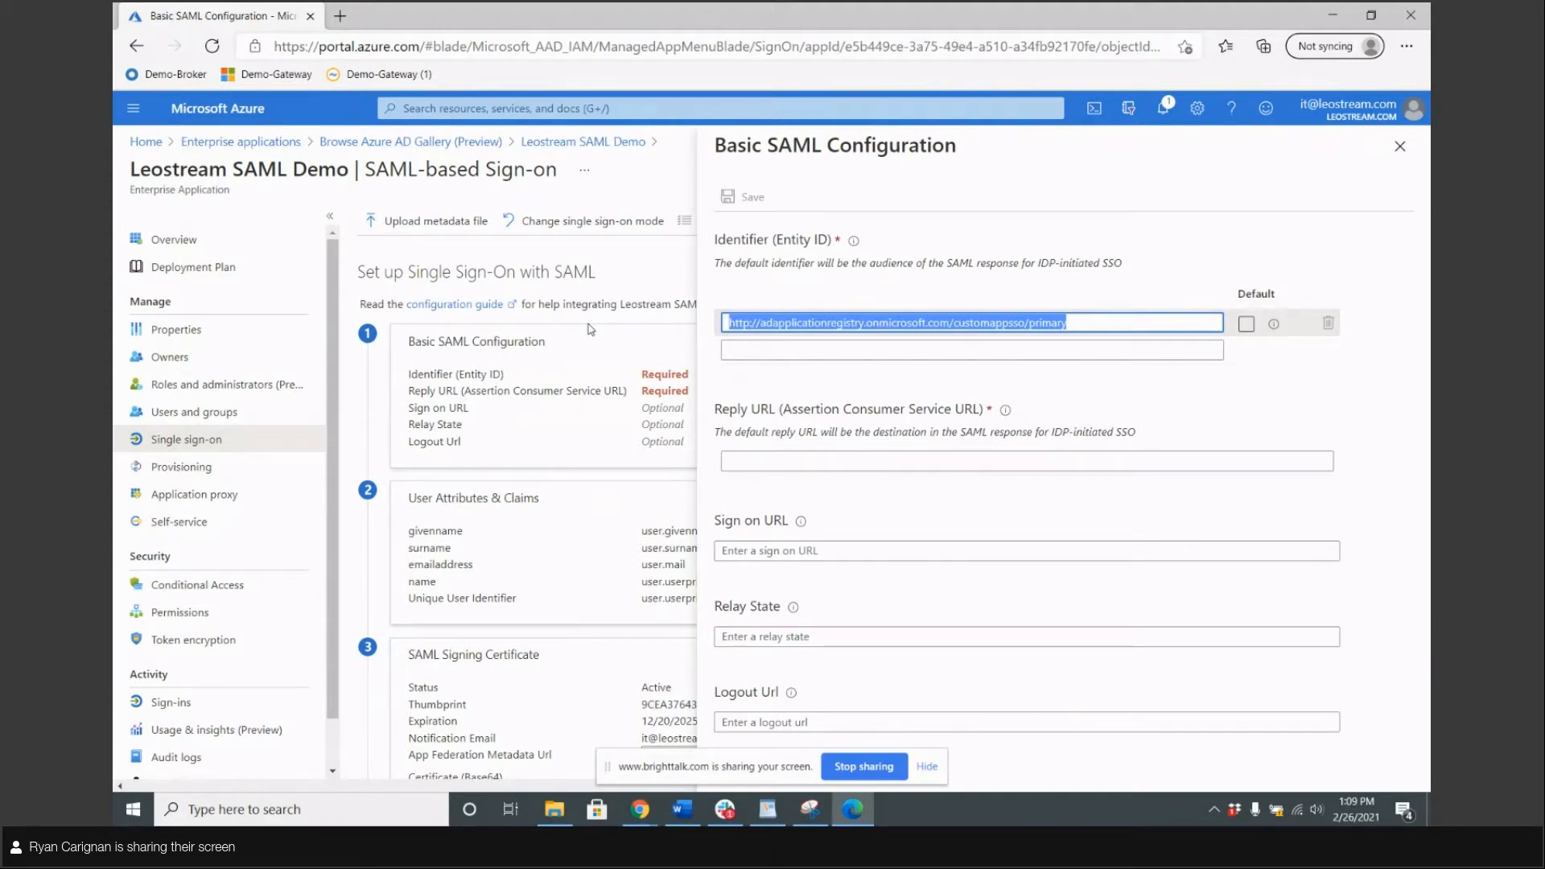
{"action": "type", "text": "Le"}
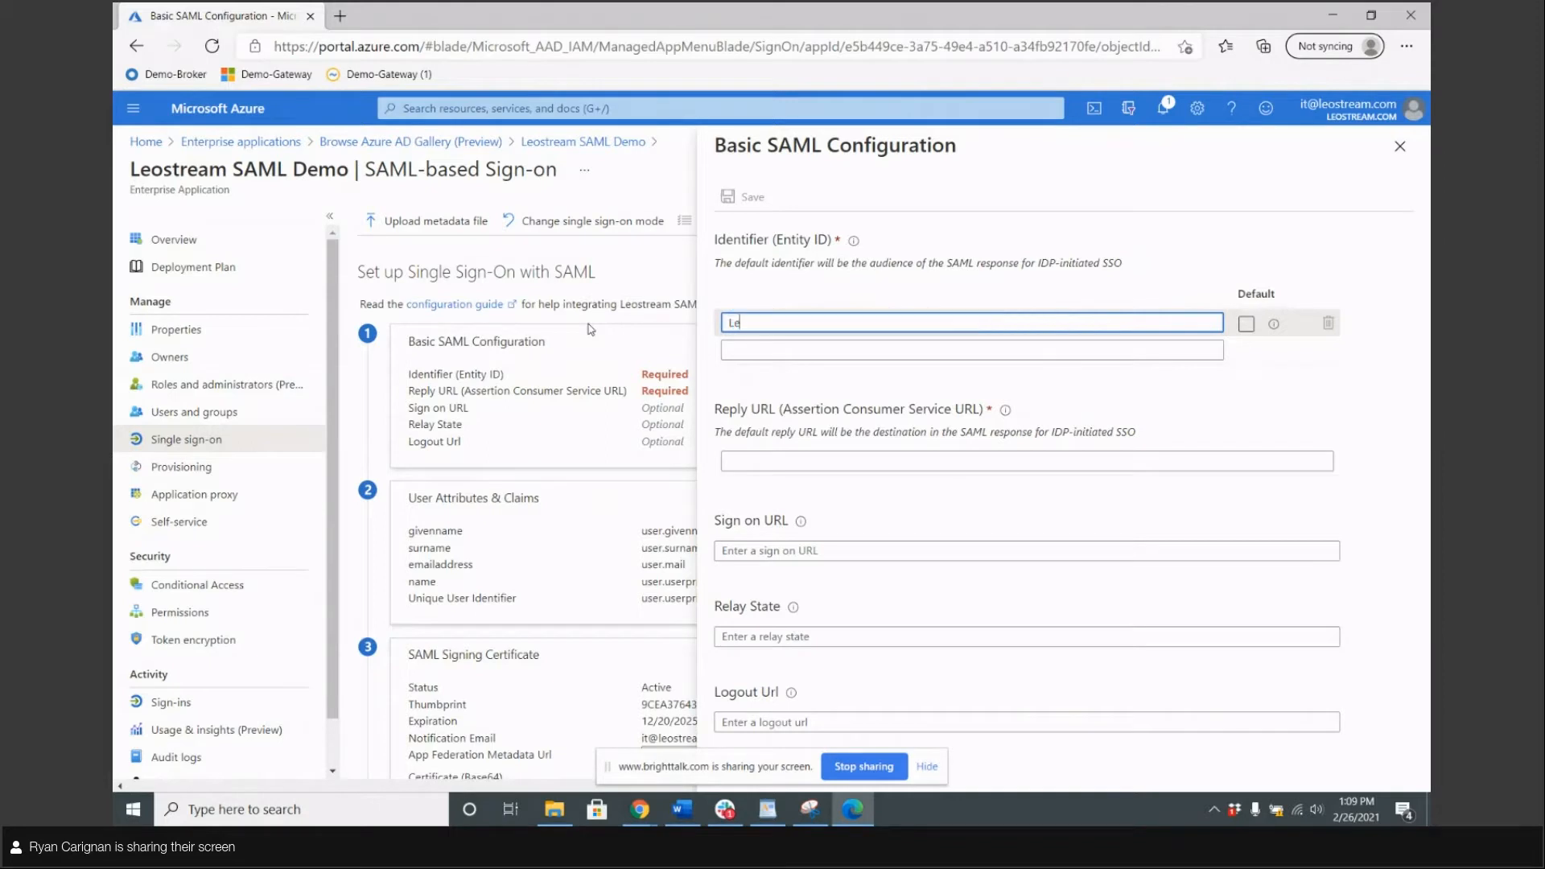
{"action": "type", "text": "ostreamBrokerDemo"}
{"action": "left_click", "coordinate": [819, 389]}
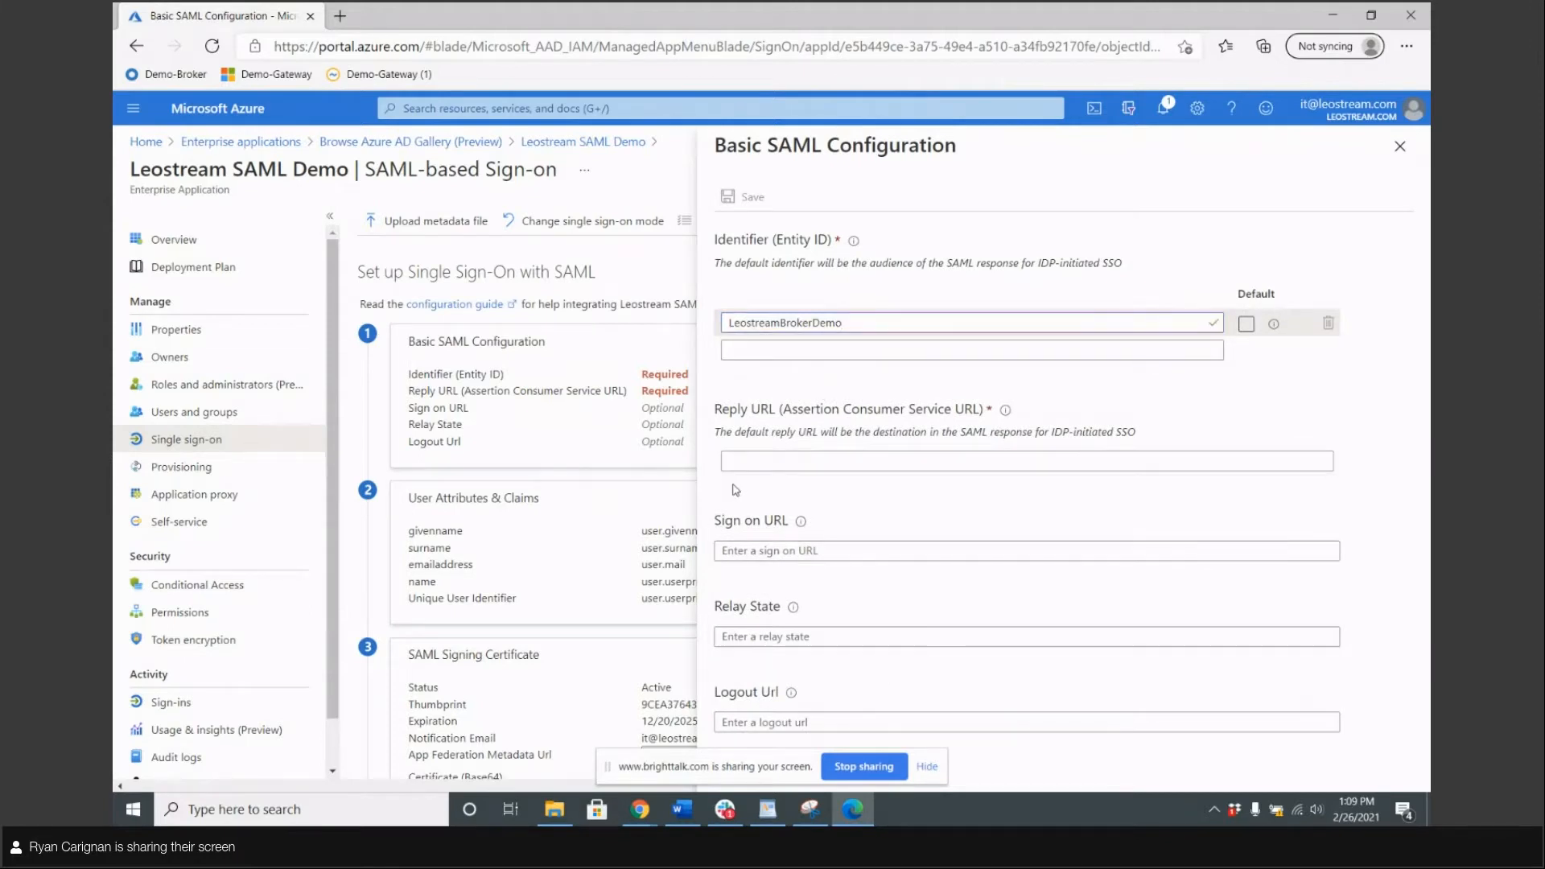
{"action": "left_click", "coordinate": [810, 550]}
{"action": "type", "text": "h"}
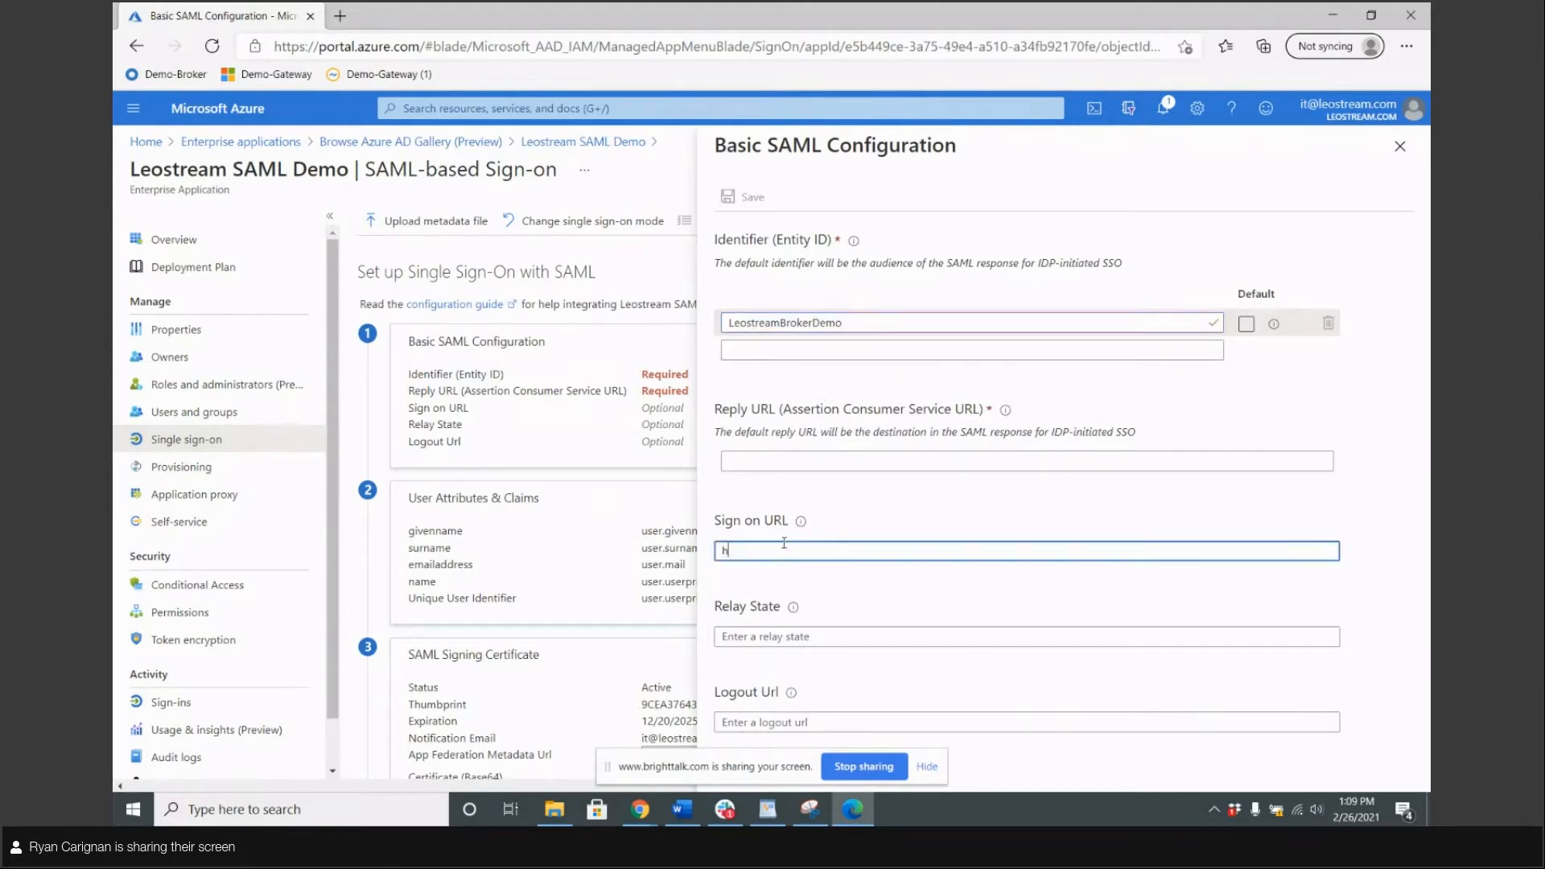
{"action": "type", "text": "ttps://10.110.60.21"}
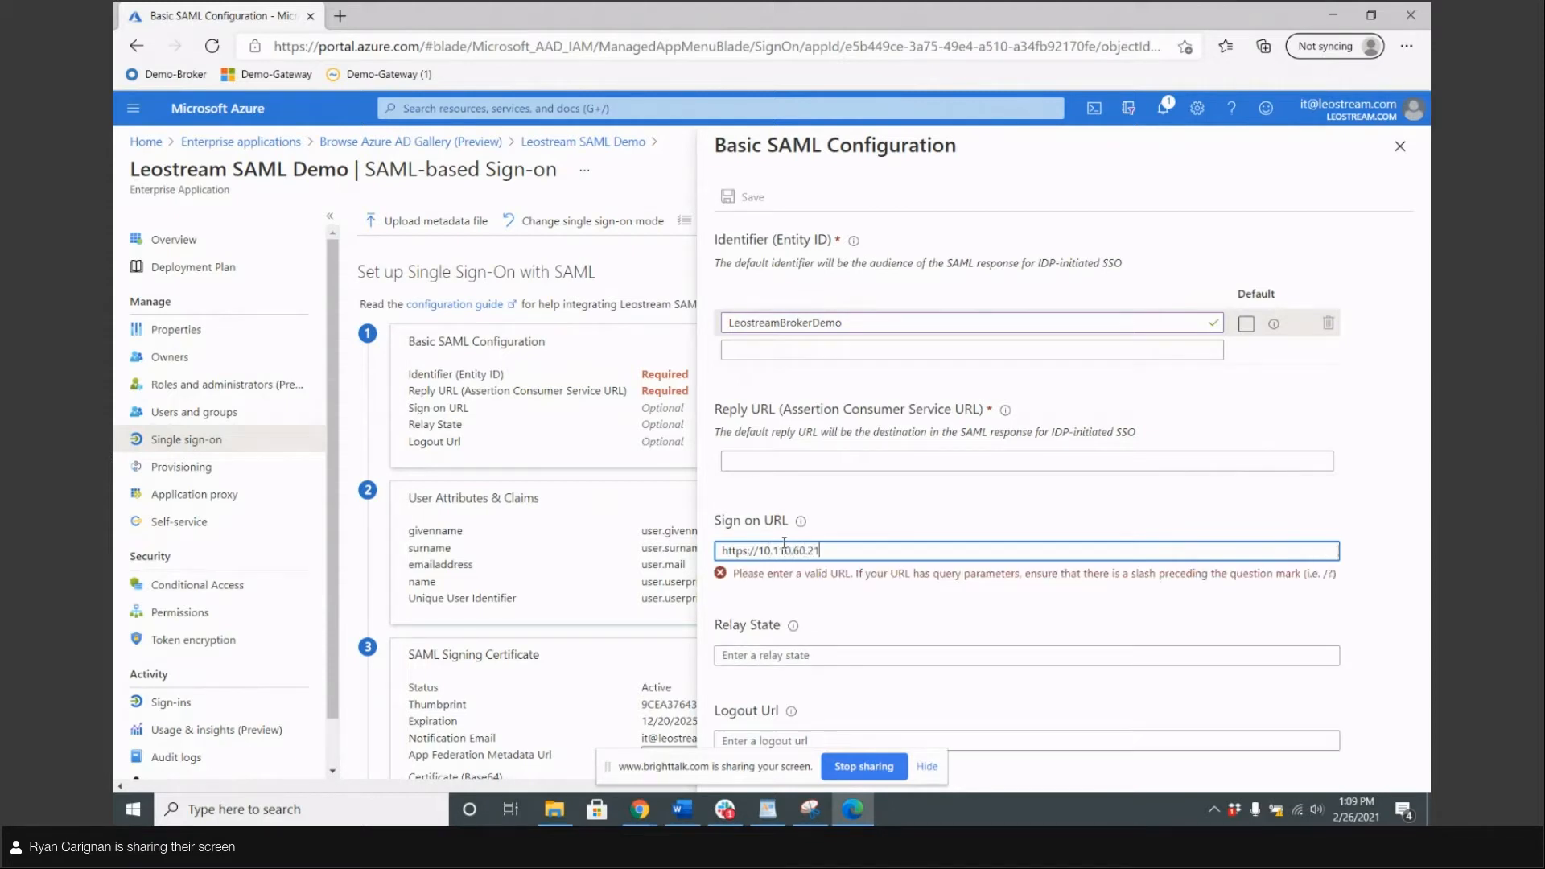
{"action": "type", "text": "1/saml"}
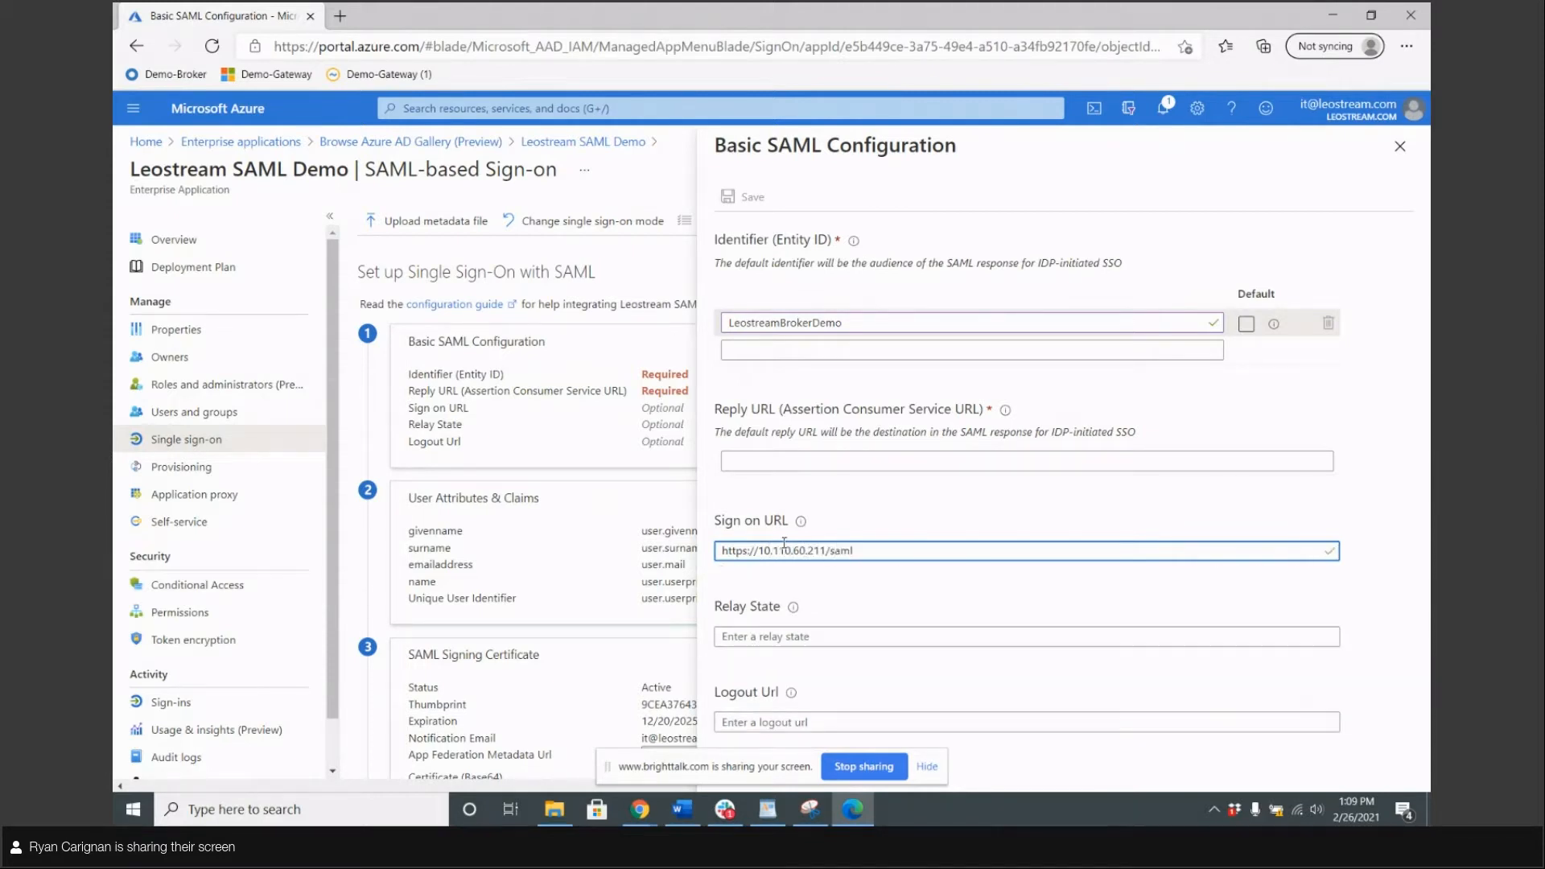
{"action": "key", "text": "ctrl+a"}
{"action": "key", "text": "ctrl+c"}
{"action": "left_click", "coordinate": [781, 461]}
{"action": "key", "text": "ctrl+v"}
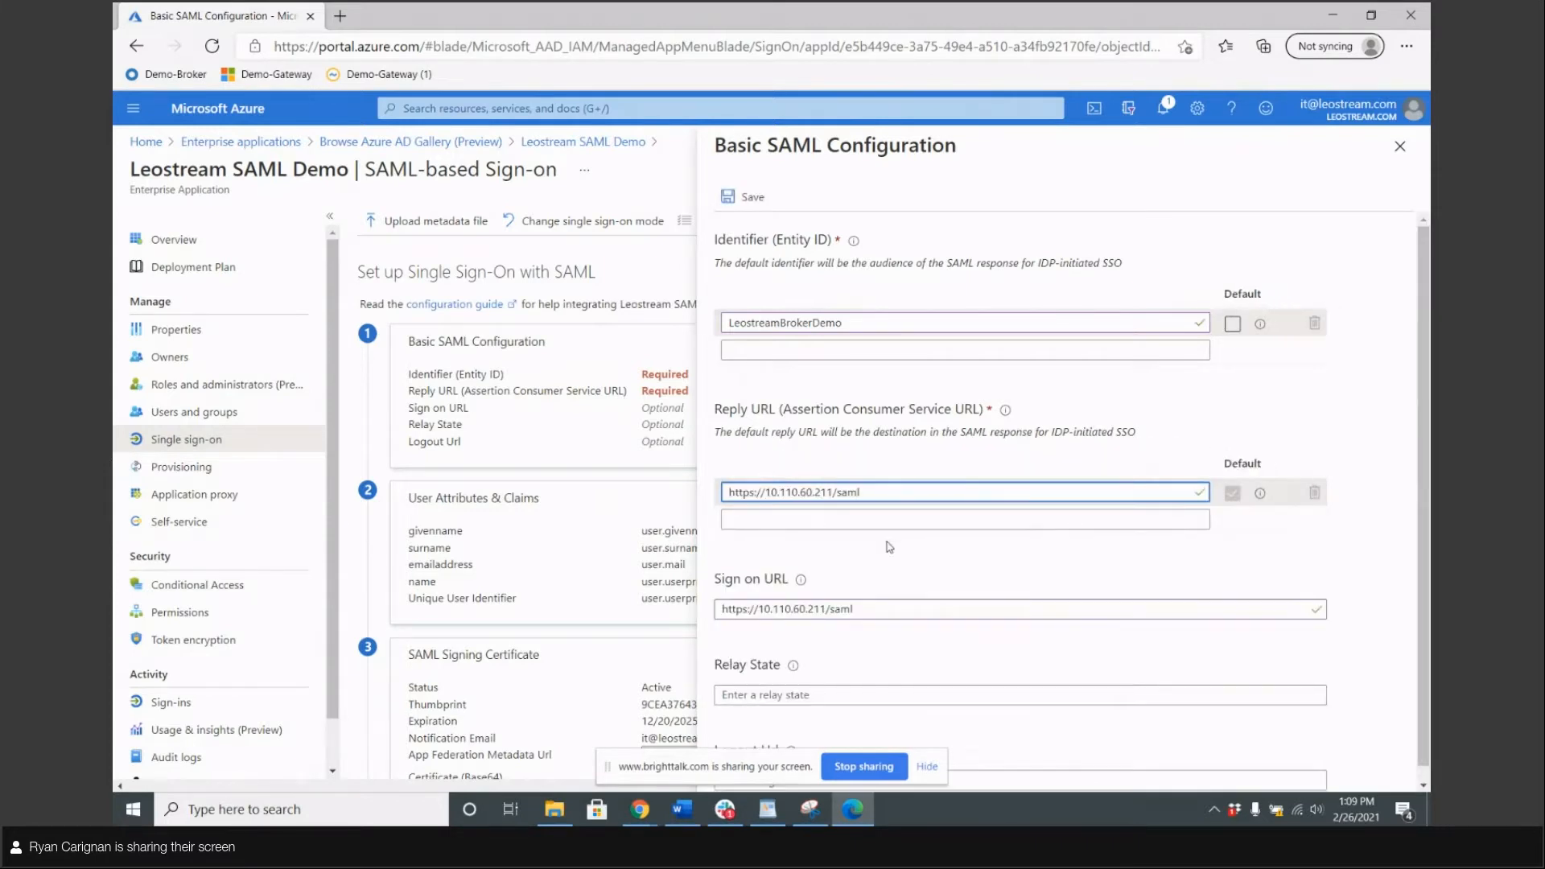
{"action": "left_click", "coordinate": [893, 553]}
{"action": "left_click", "coordinate": [927, 766]}
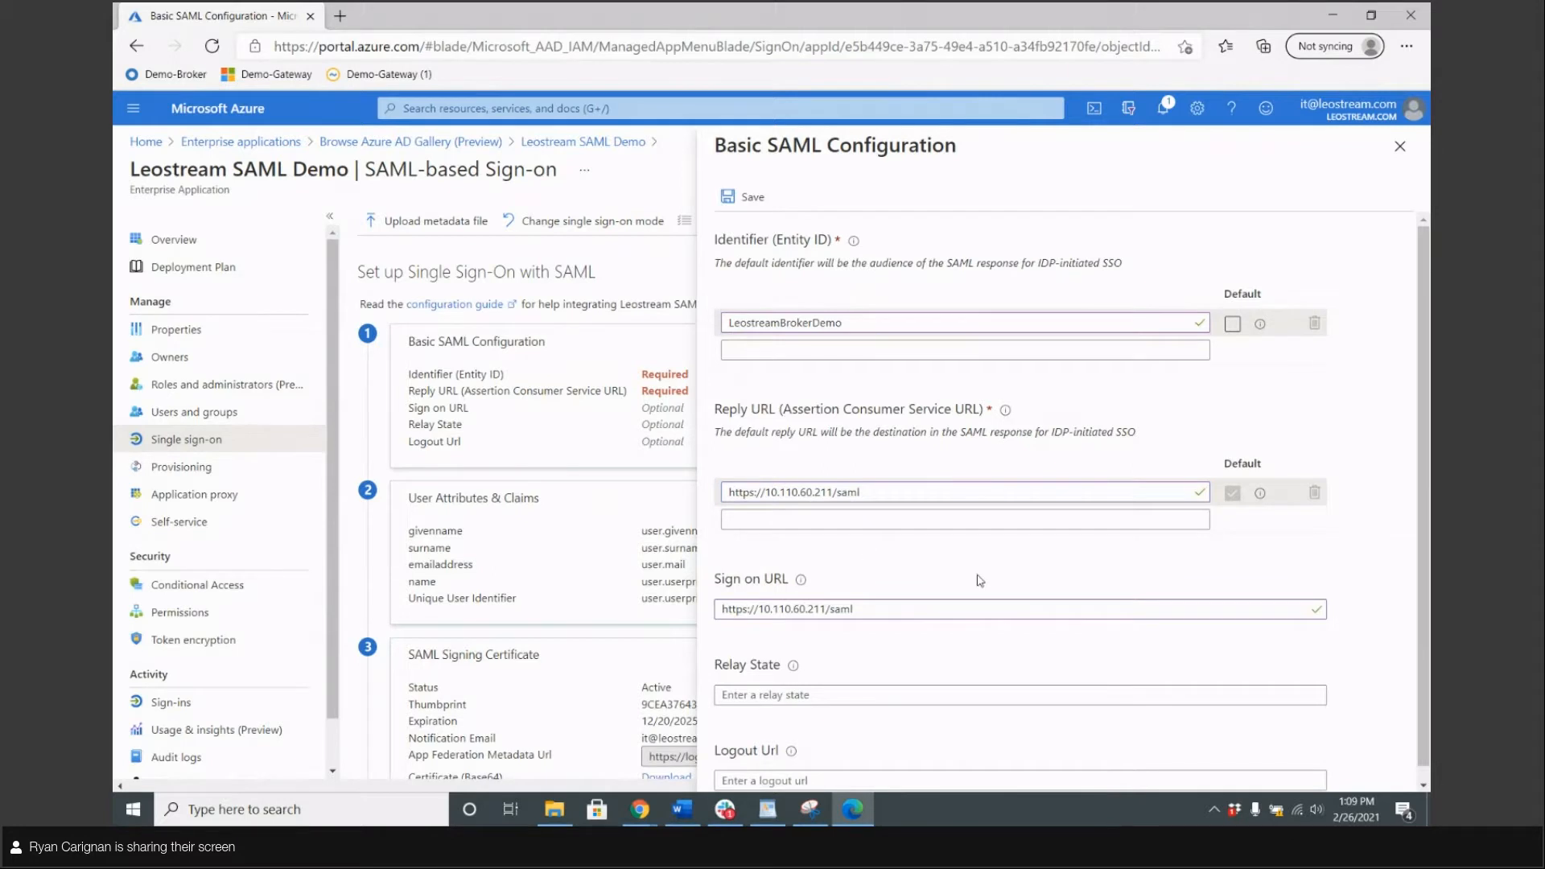
{"action": "scroll", "coordinate": [978, 579], "scroll_direction": "down", "scroll_amount": 1}
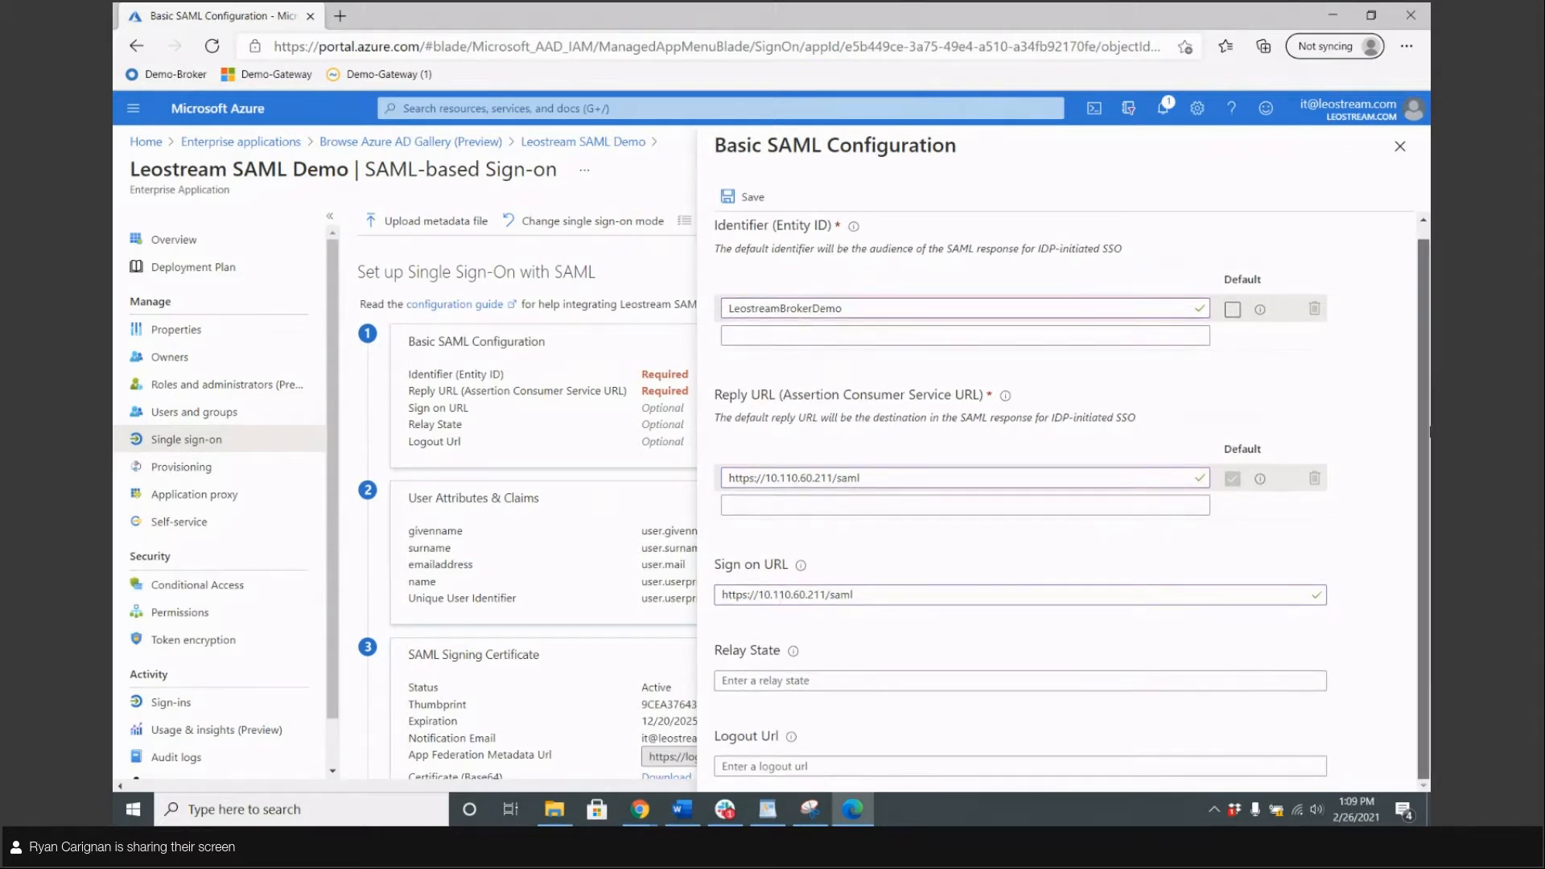
{"action": "scroll", "coordinate": [1424, 314], "scroll_direction": "up", "scroll_amount": 1}
{"action": "left_click", "coordinate": [750, 199]}
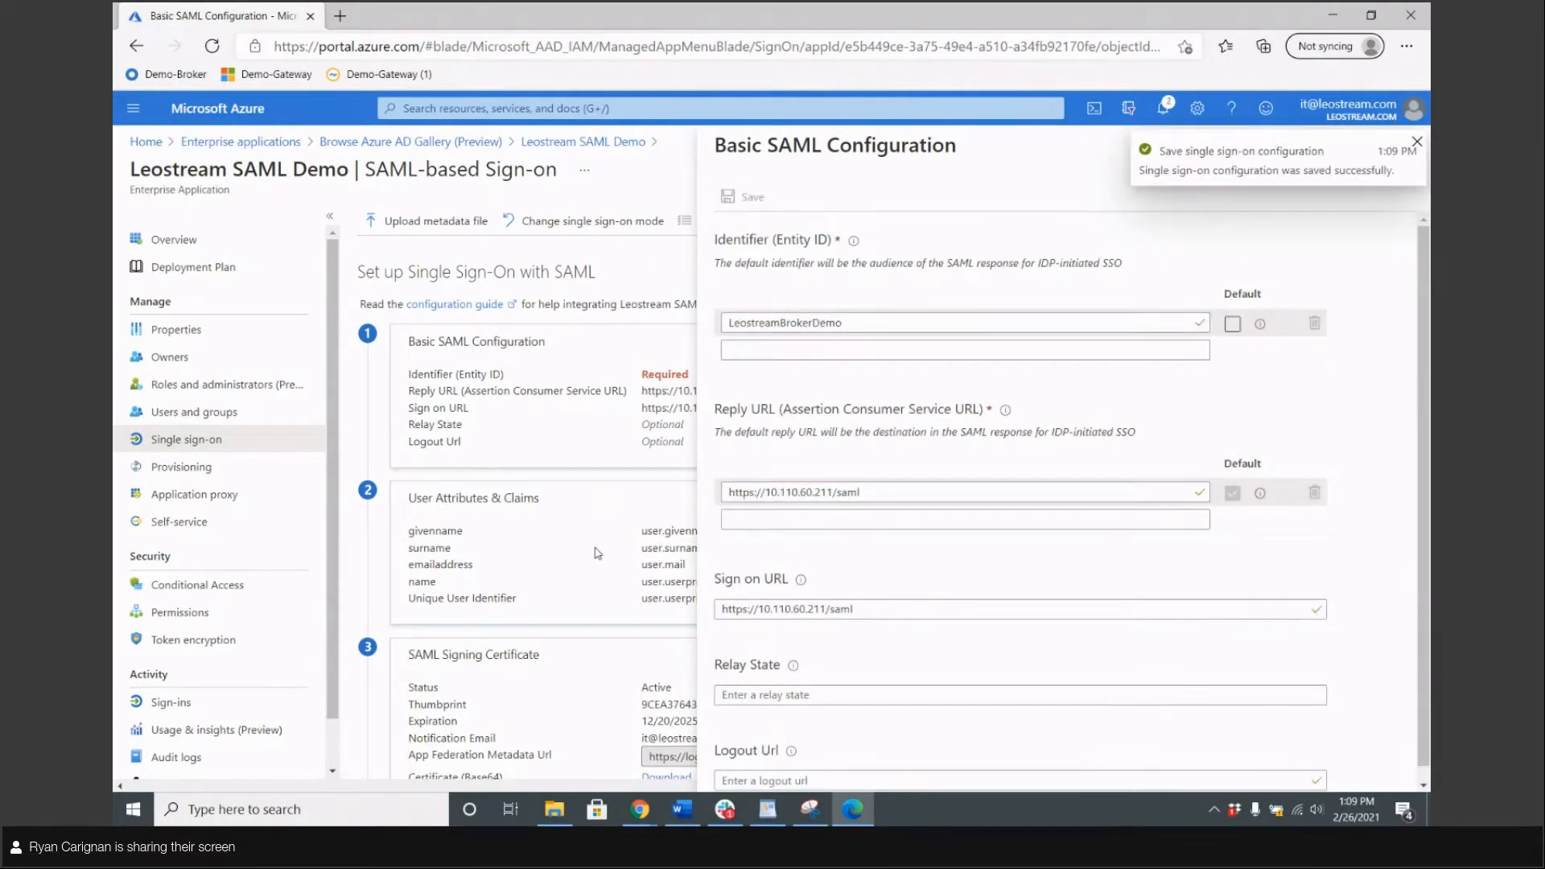
{"action": "left_click", "coordinate": [1418, 143]}
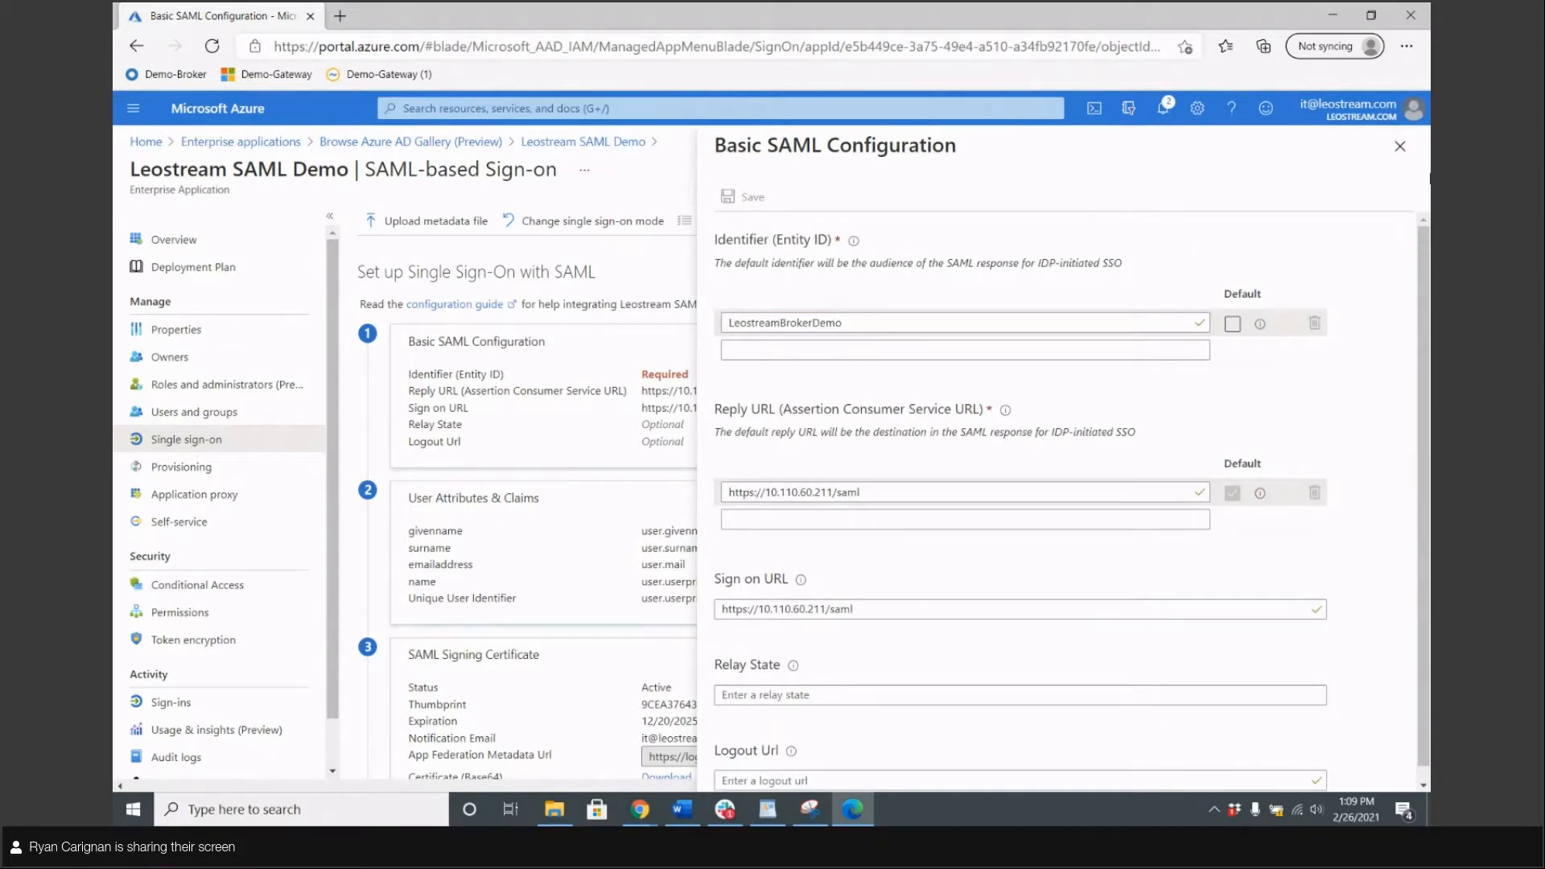
{"action": "left_click", "coordinate": [1400, 148]}
Scroll to section 4, 'Set up Leostream SAML Demo', and copy its Login URL
{"action": "scroll", "coordinate": [564, 361], "scroll_direction": "down", "scroll_amount": 2}
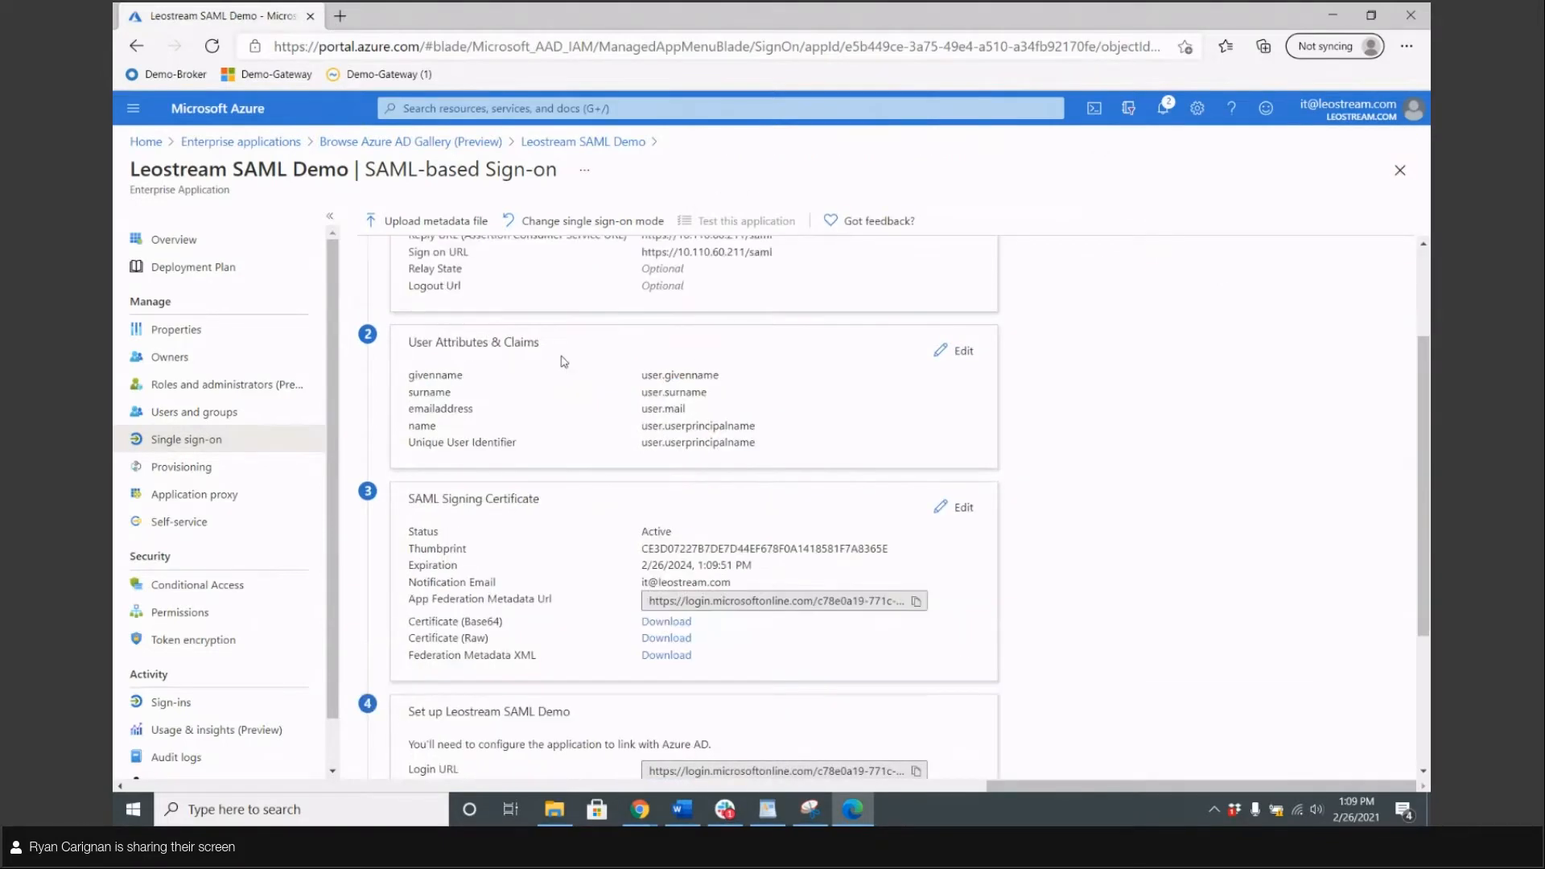
{"action": "scroll", "coordinate": [565, 362], "scroll_direction": "down", "scroll_amount": 3}
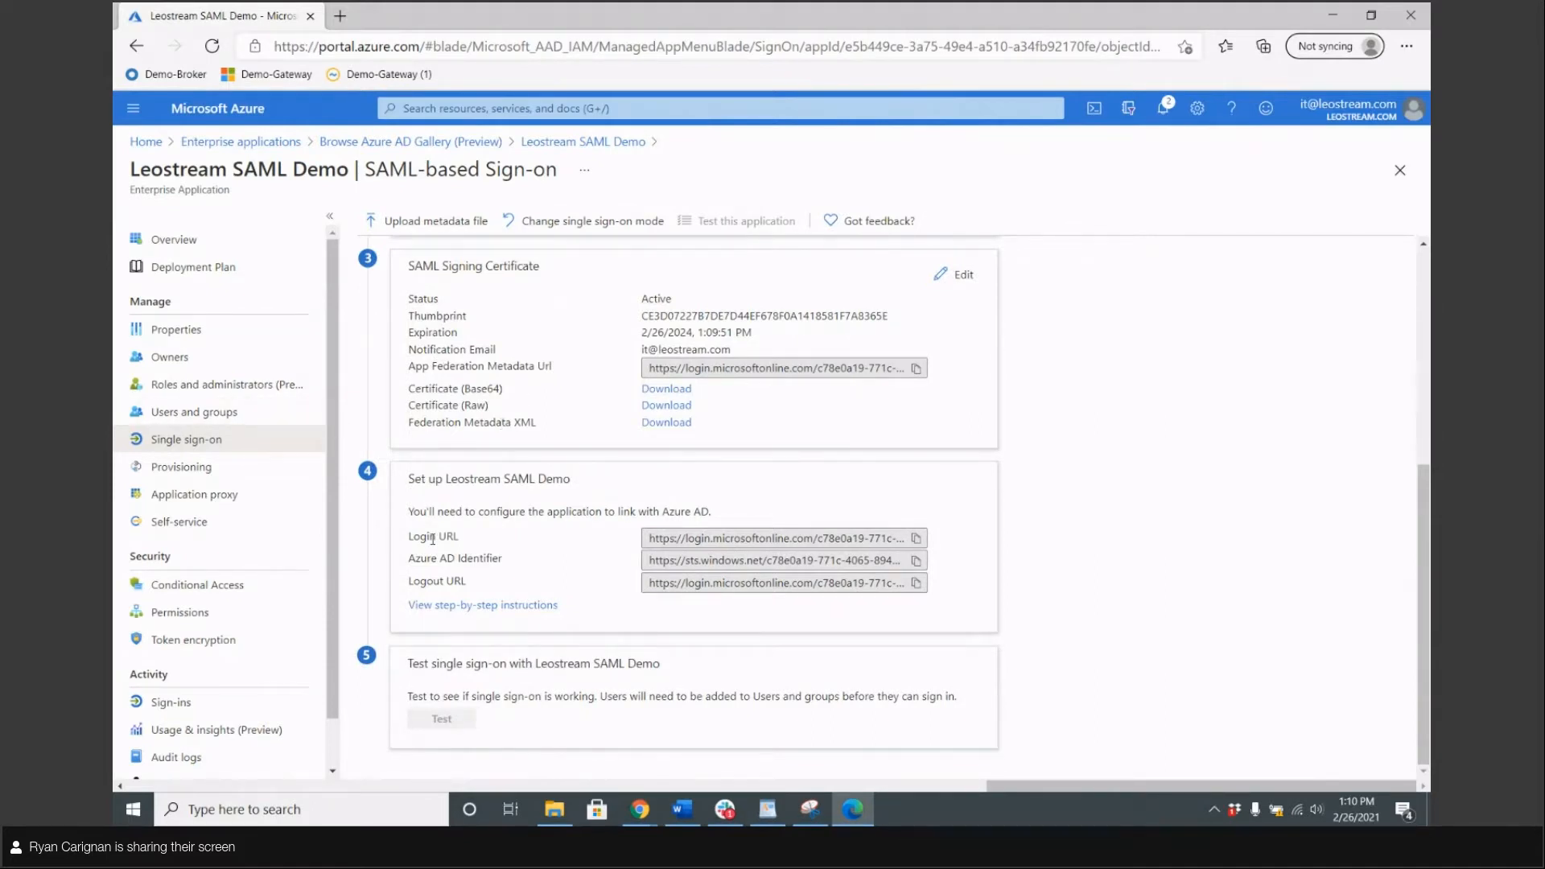
{"action": "left_click_drag", "start_coordinate": [408, 541], "coordinate": [445, 539]}
{"action": "left_click", "coordinate": [486, 540]}
{"action": "left_click", "coordinate": [400, 543]}
{"action": "left_click", "coordinate": [918, 544]}
Sign in to the Leostream broker as administrator and open Setup > Authentication Servers
{"action": "left_click", "coordinate": [341, 17]}
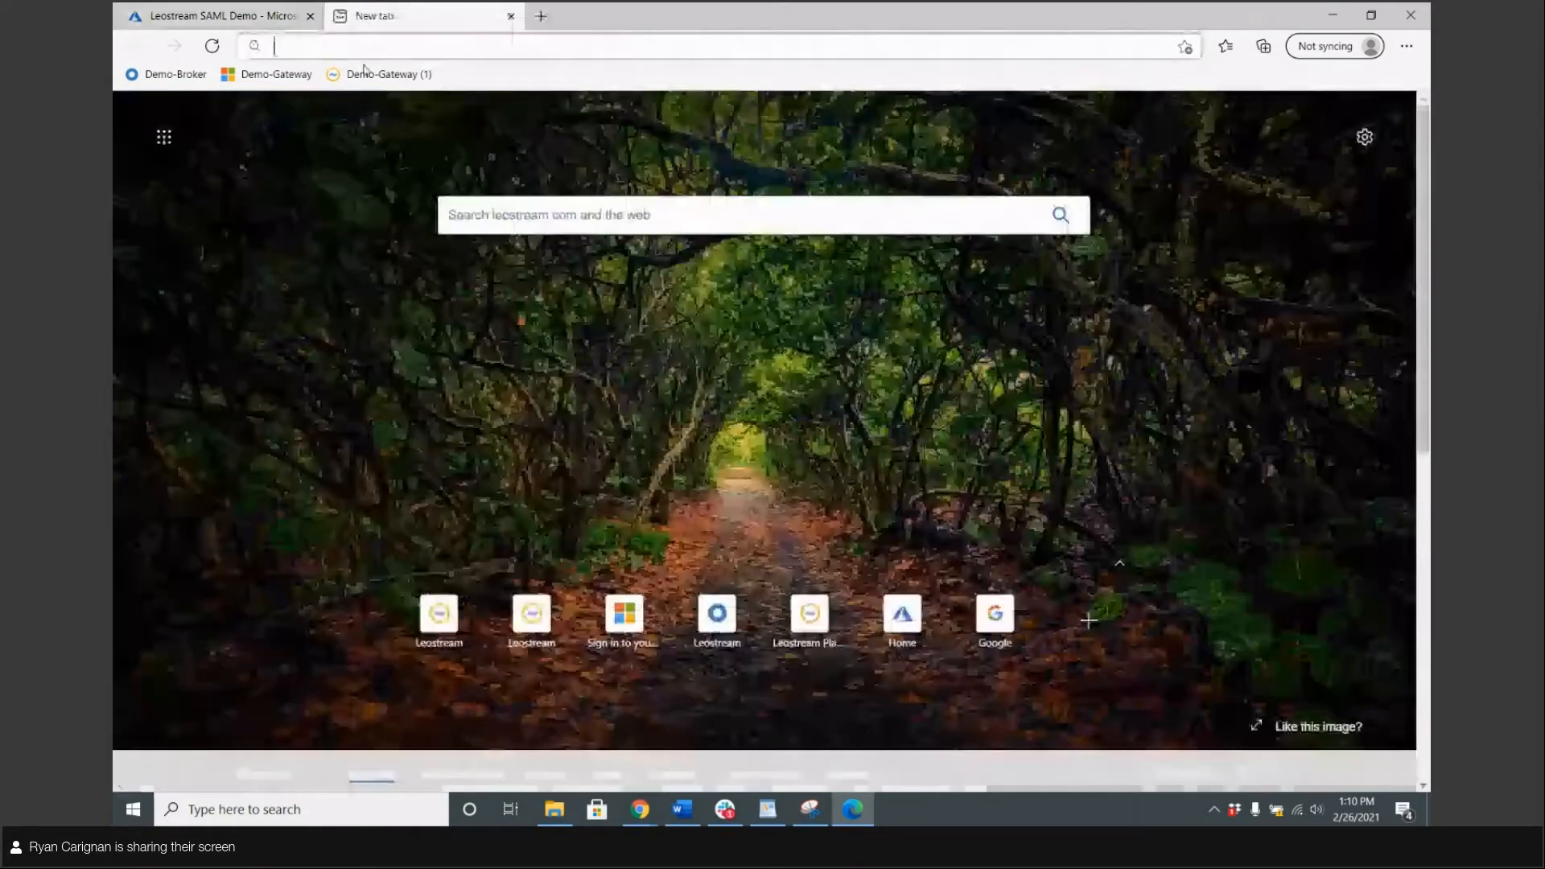
{"action": "left_click", "coordinate": [385, 74]}
{"action": "type", "text": "admin"}
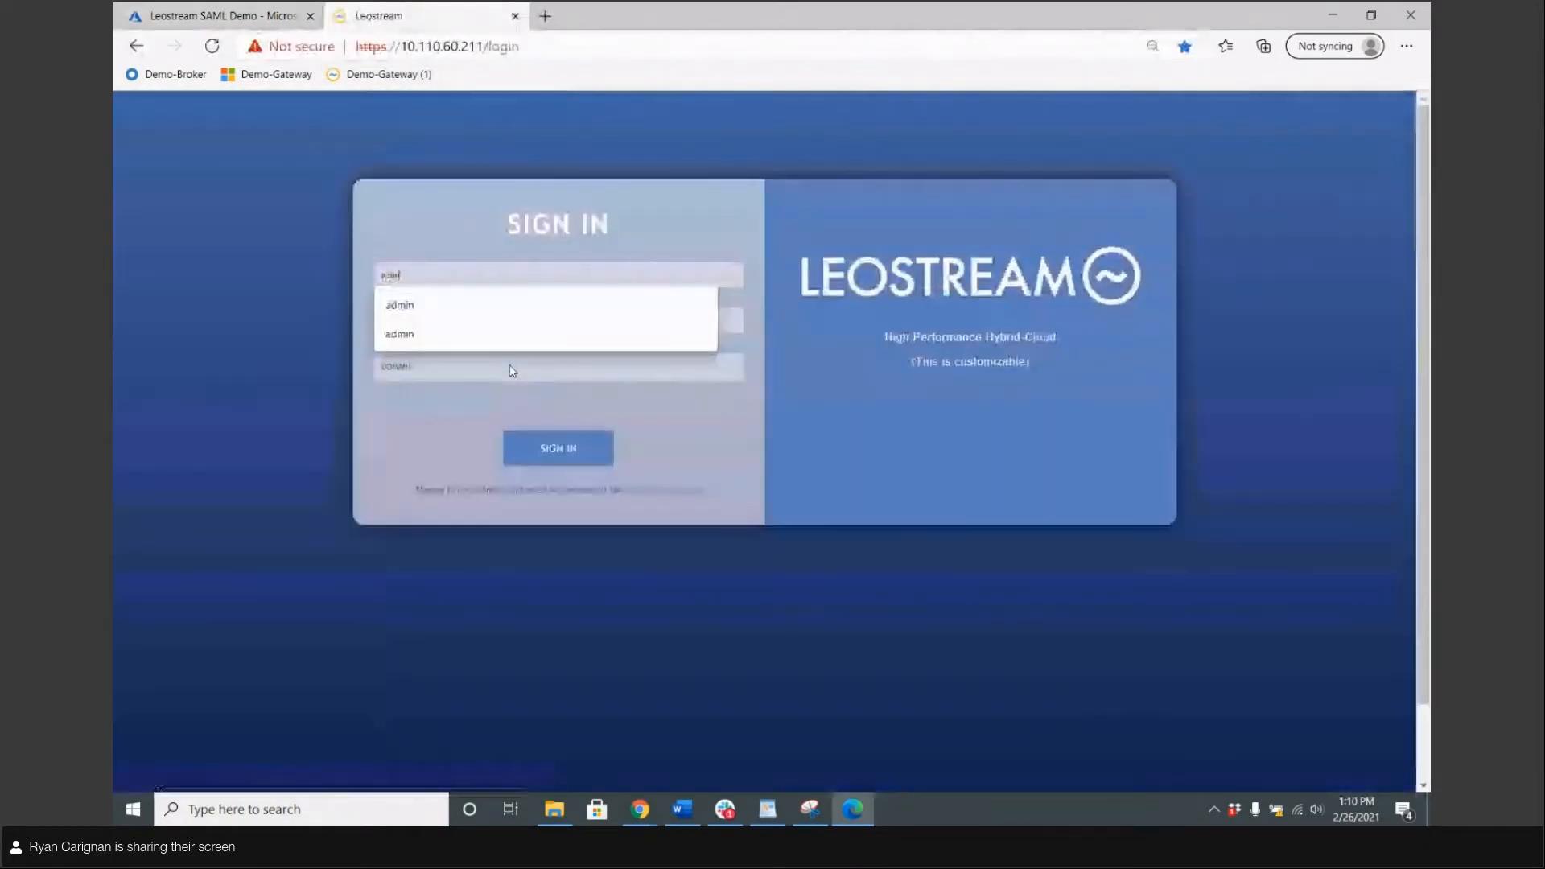
{"action": "key", "text": "Tab"}
{"action": "type", "text": "•••"}
{"action": "key", "text": "Return"}
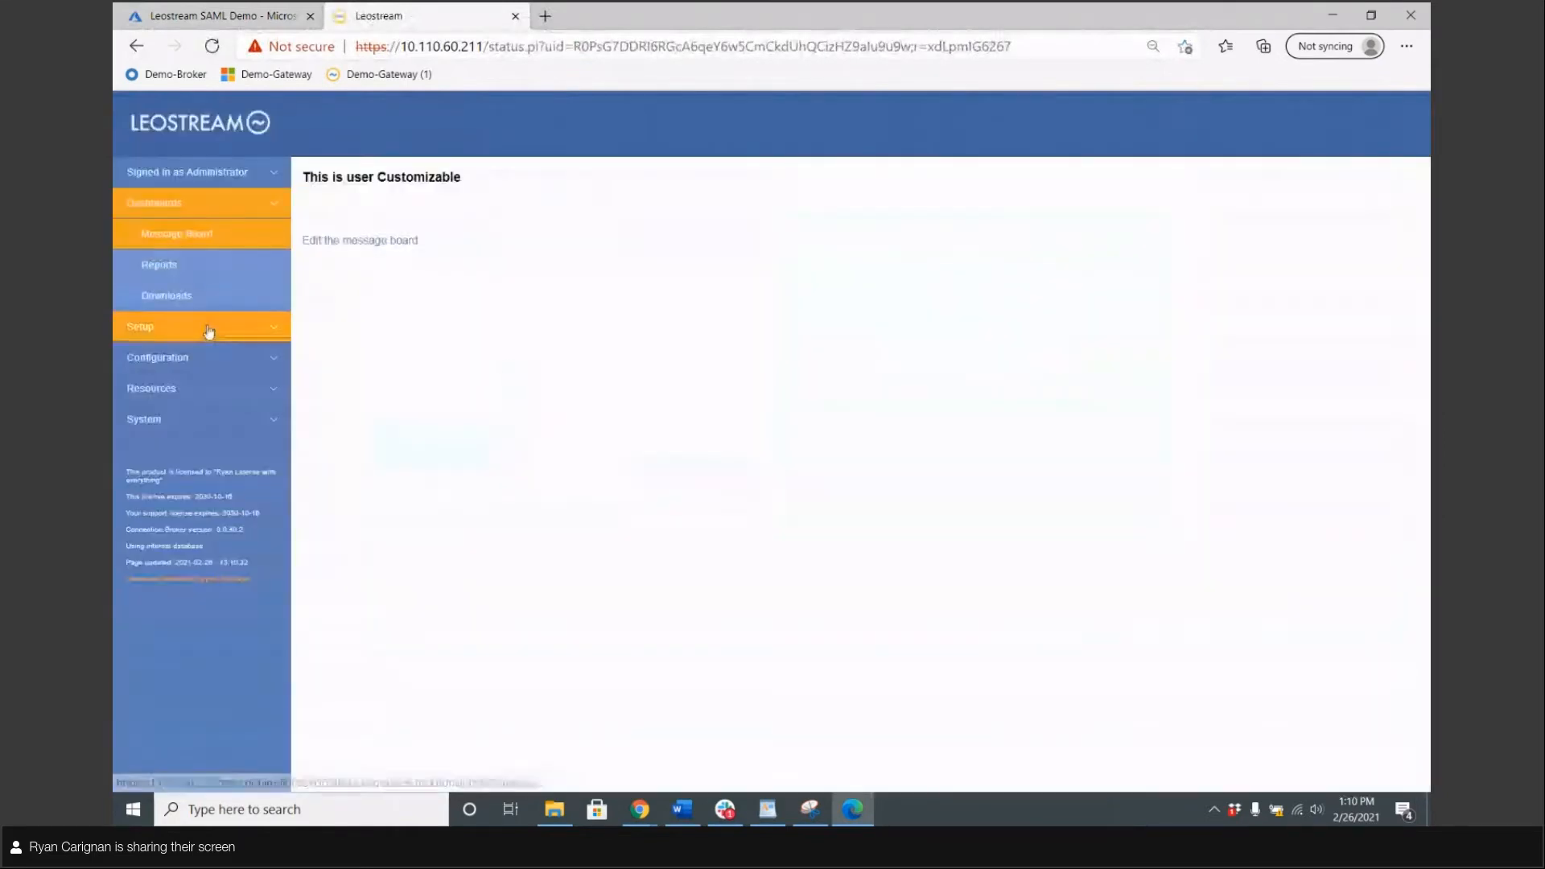
{"action": "left_click", "coordinate": [208, 330]}
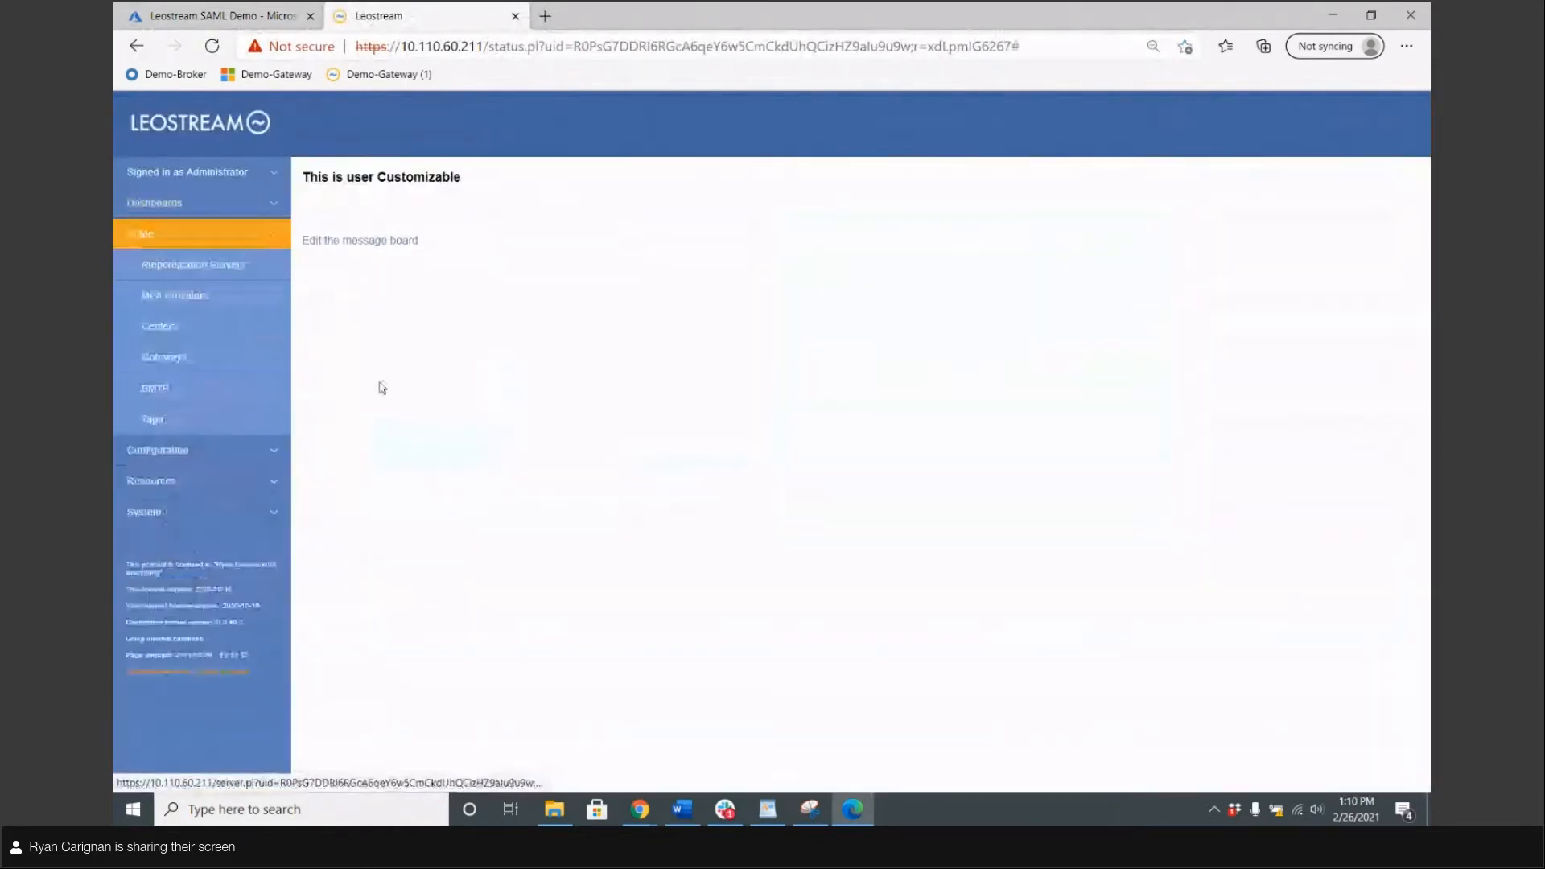
{"action": "left_click", "coordinate": [163, 272]}
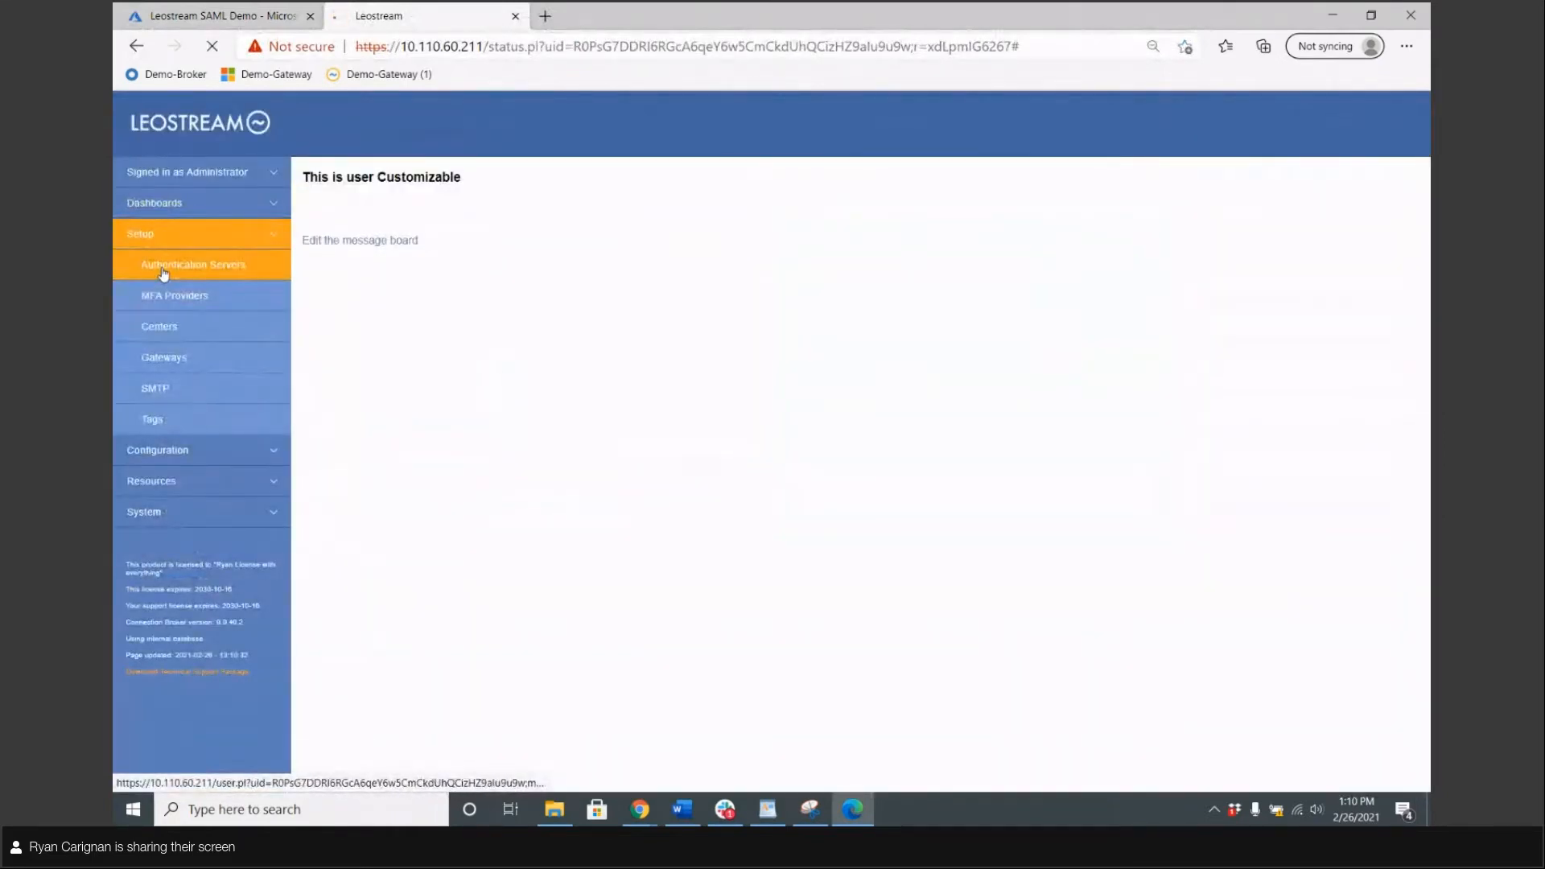
Add a SAML authentication server named 'Azure AD' with EntityID LeostreamBrokerDemo
{"action": "left_click", "coordinate": [322, 177]}
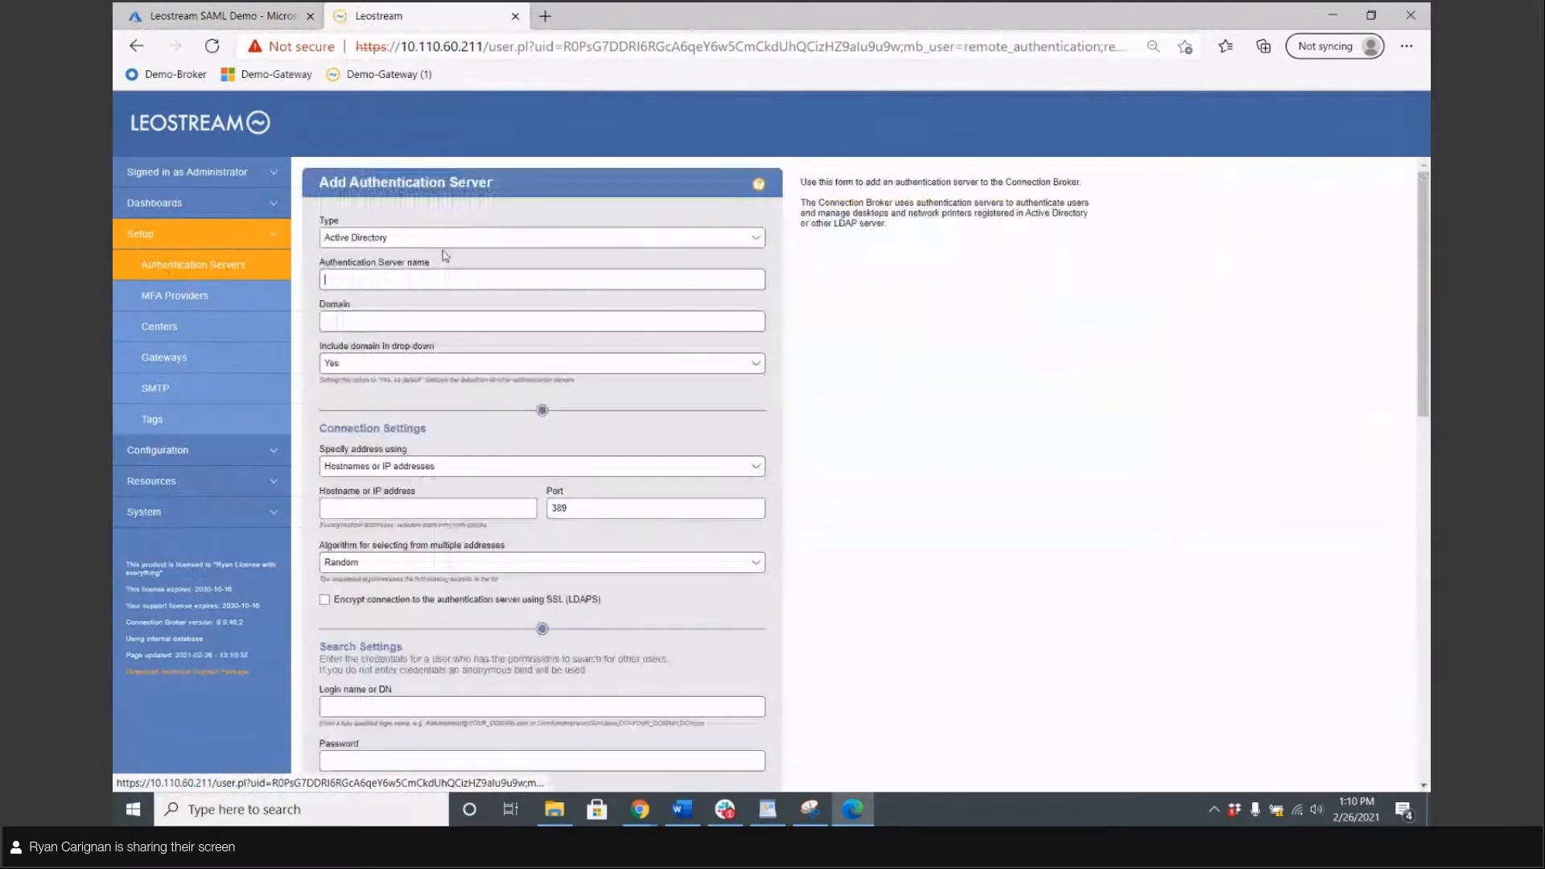
{"action": "left_click", "coordinate": [410, 238]}
{"action": "left_click", "coordinate": [338, 290]}
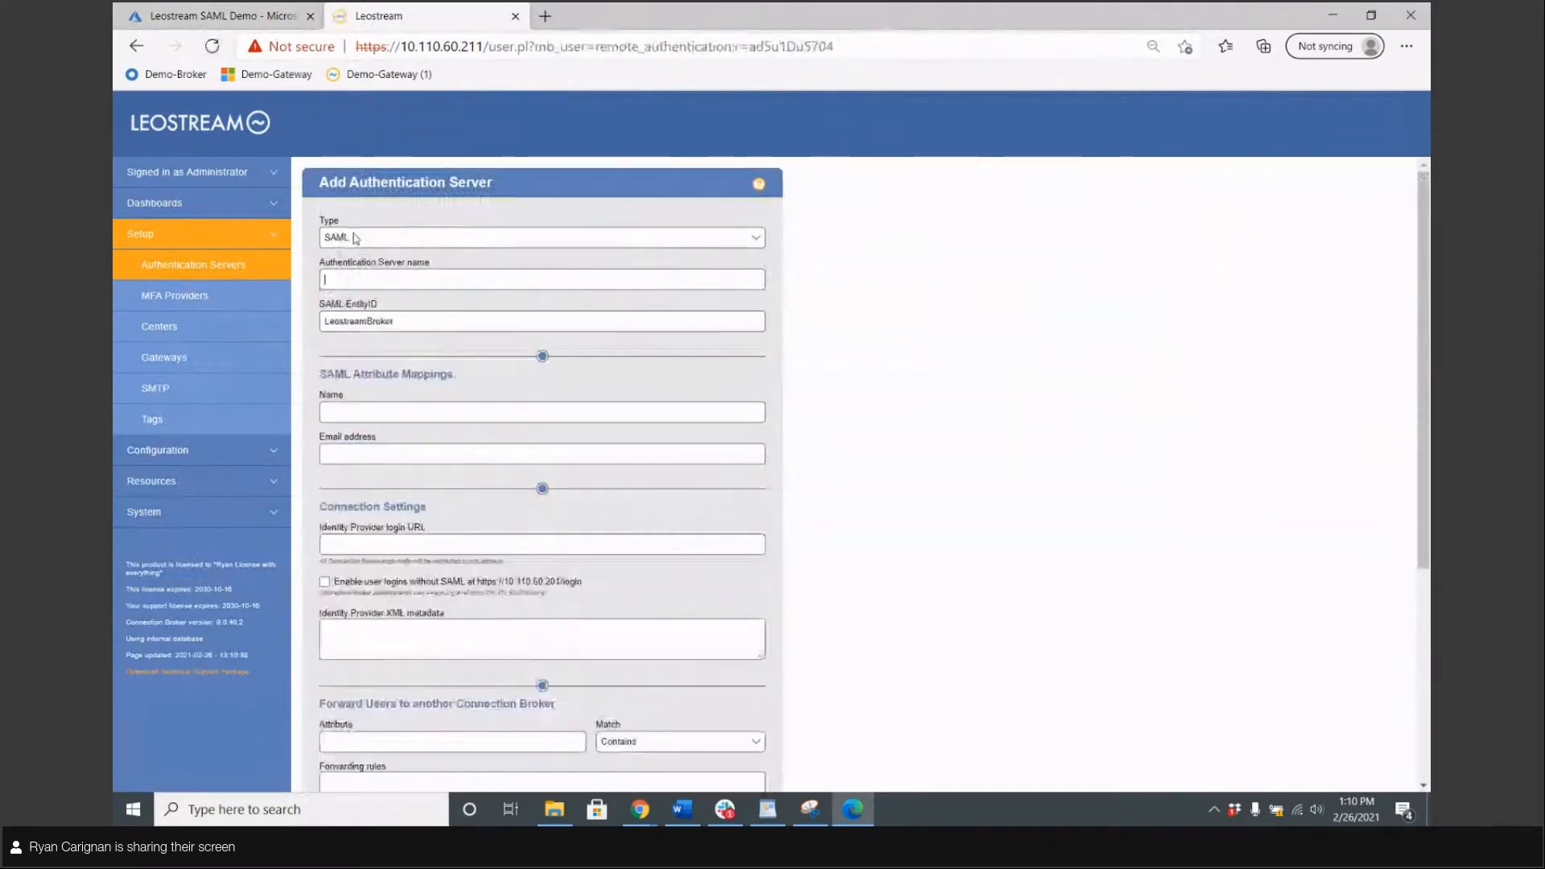
{"action": "type", "text": "Azure AD"}
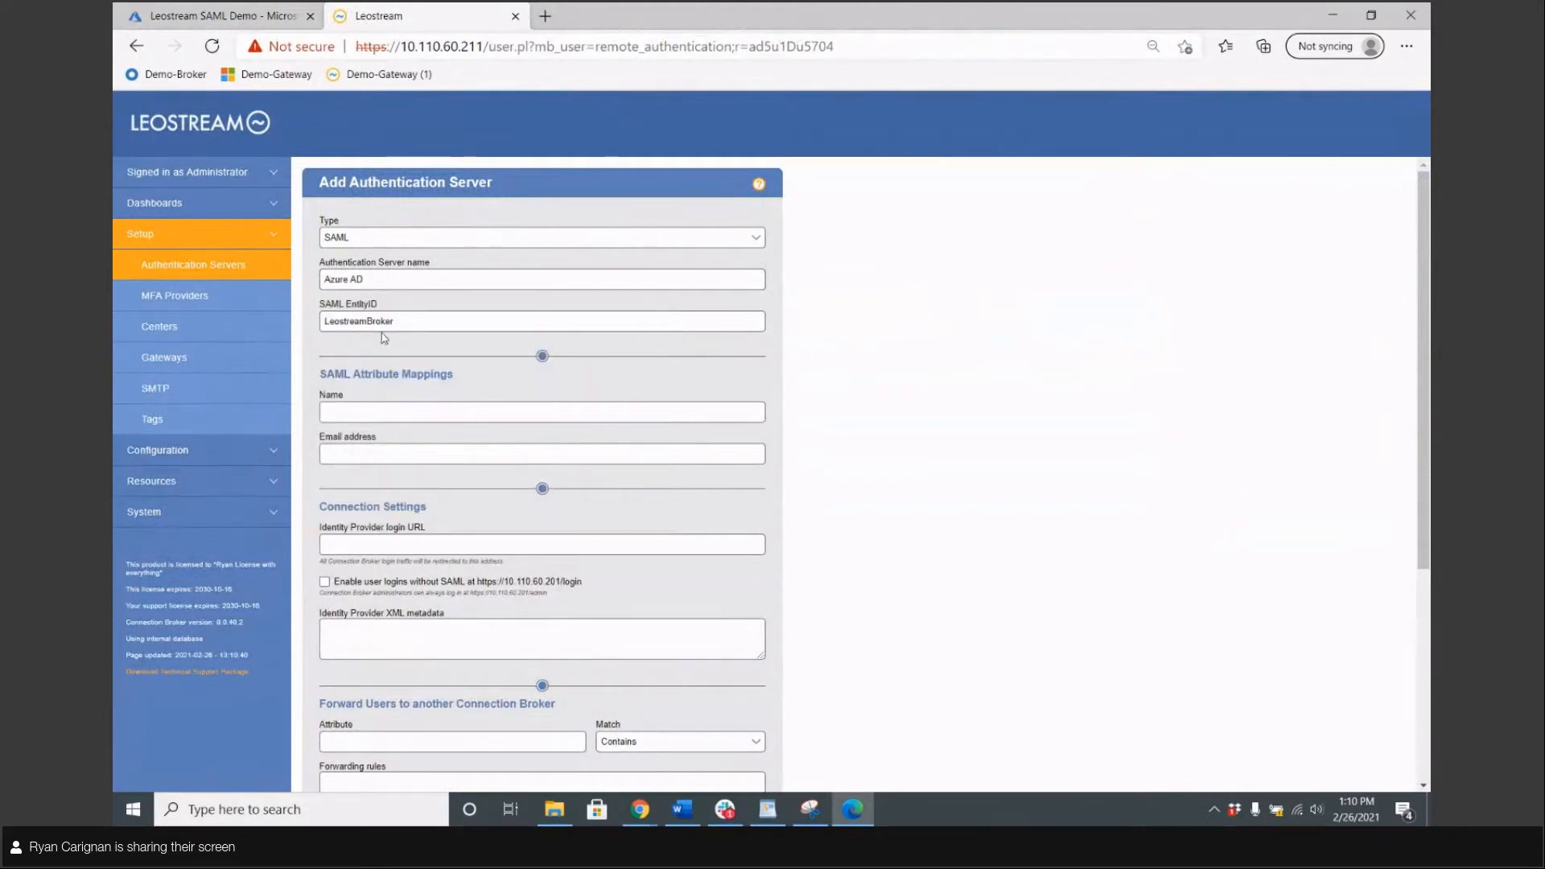
{"action": "left_click", "coordinate": [414, 323]}
{"action": "type", "text": "Demo"}
{"action": "key", "text": "Tab"}
{"action": "left_click_drag", "start_coordinate": [341, 373], "coordinate": [418, 452]}
{"action": "left_click", "coordinate": [418, 453]}
{"action": "left_click", "coordinate": [401, 405]}
Paste the Microsoft Login URL into the Identity Provider login URL field
{"action": "scroll", "coordinate": [683, 385], "scroll_direction": "down", "scroll_amount": 1}
{"action": "scroll", "coordinate": [683, 385], "scroll_direction": "down", "scroll_amount": 3}
{"action": "left_click", "coordinate": [380, 257]}
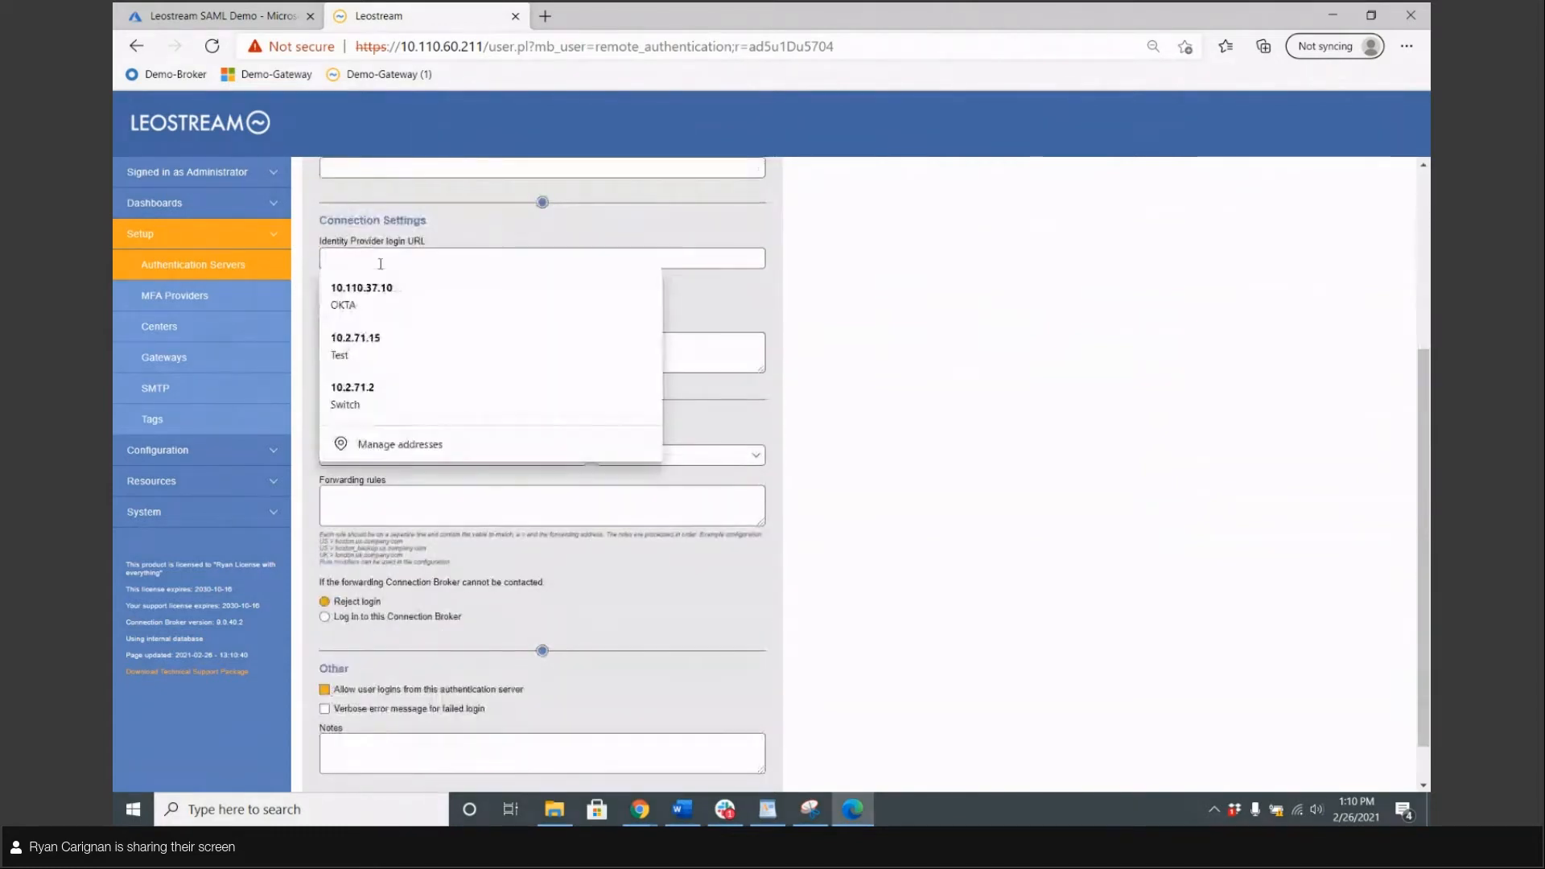
{"action": "key", "text": "ctrl+v"}
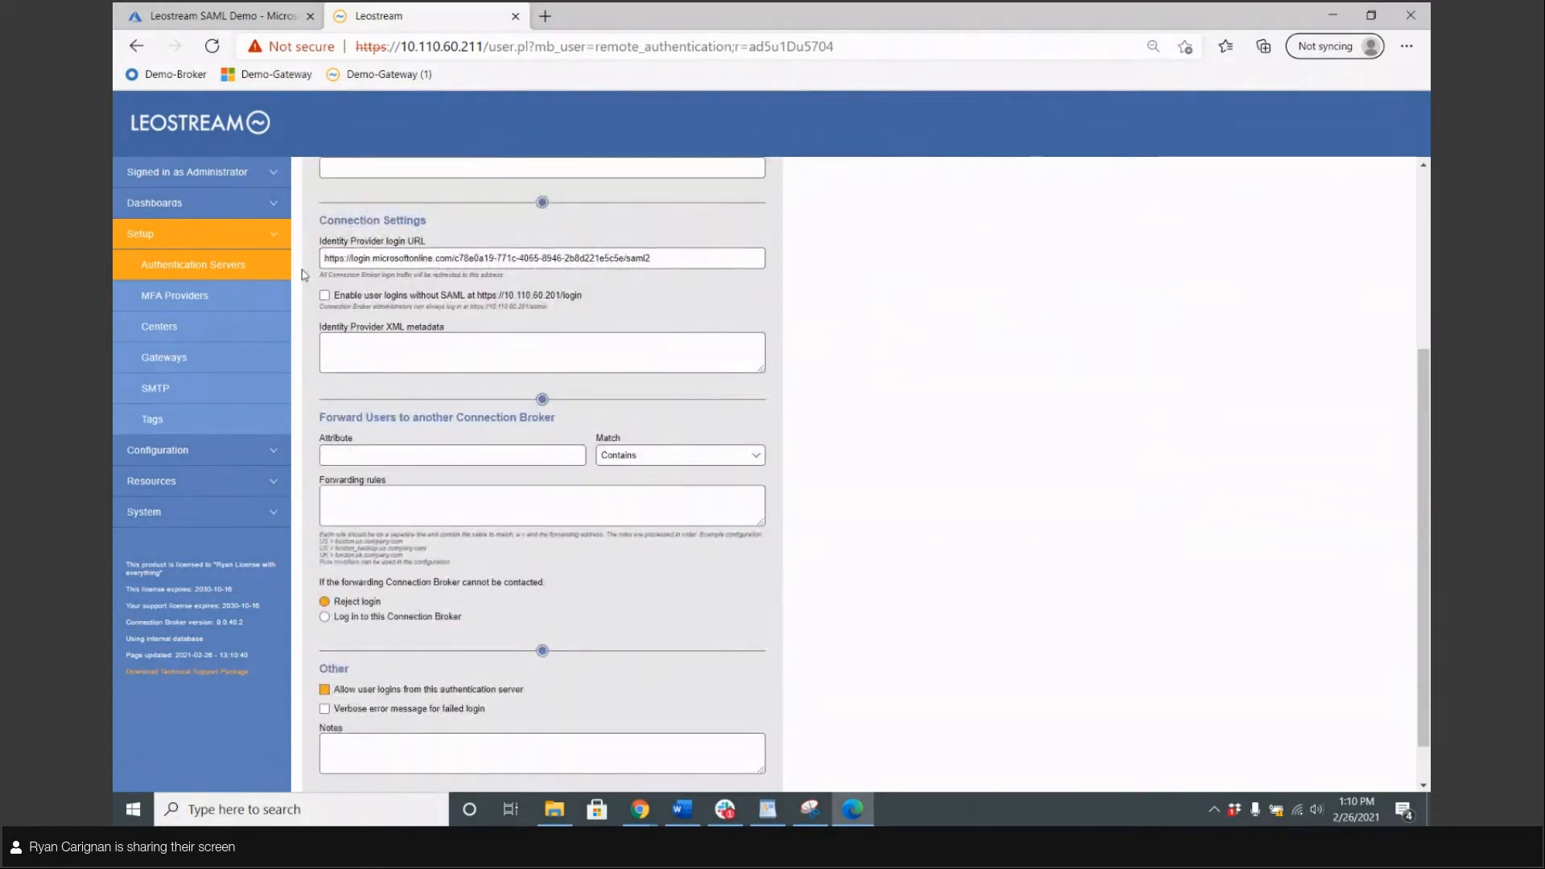
{"action": "left_click", "coordinate": [271, 15]}
Download the Federation Metadata XML and open Leostream SAML Demo.xml in Notepad++, selecting all
{"action": "left_click", "coordinate": [666, 421]}
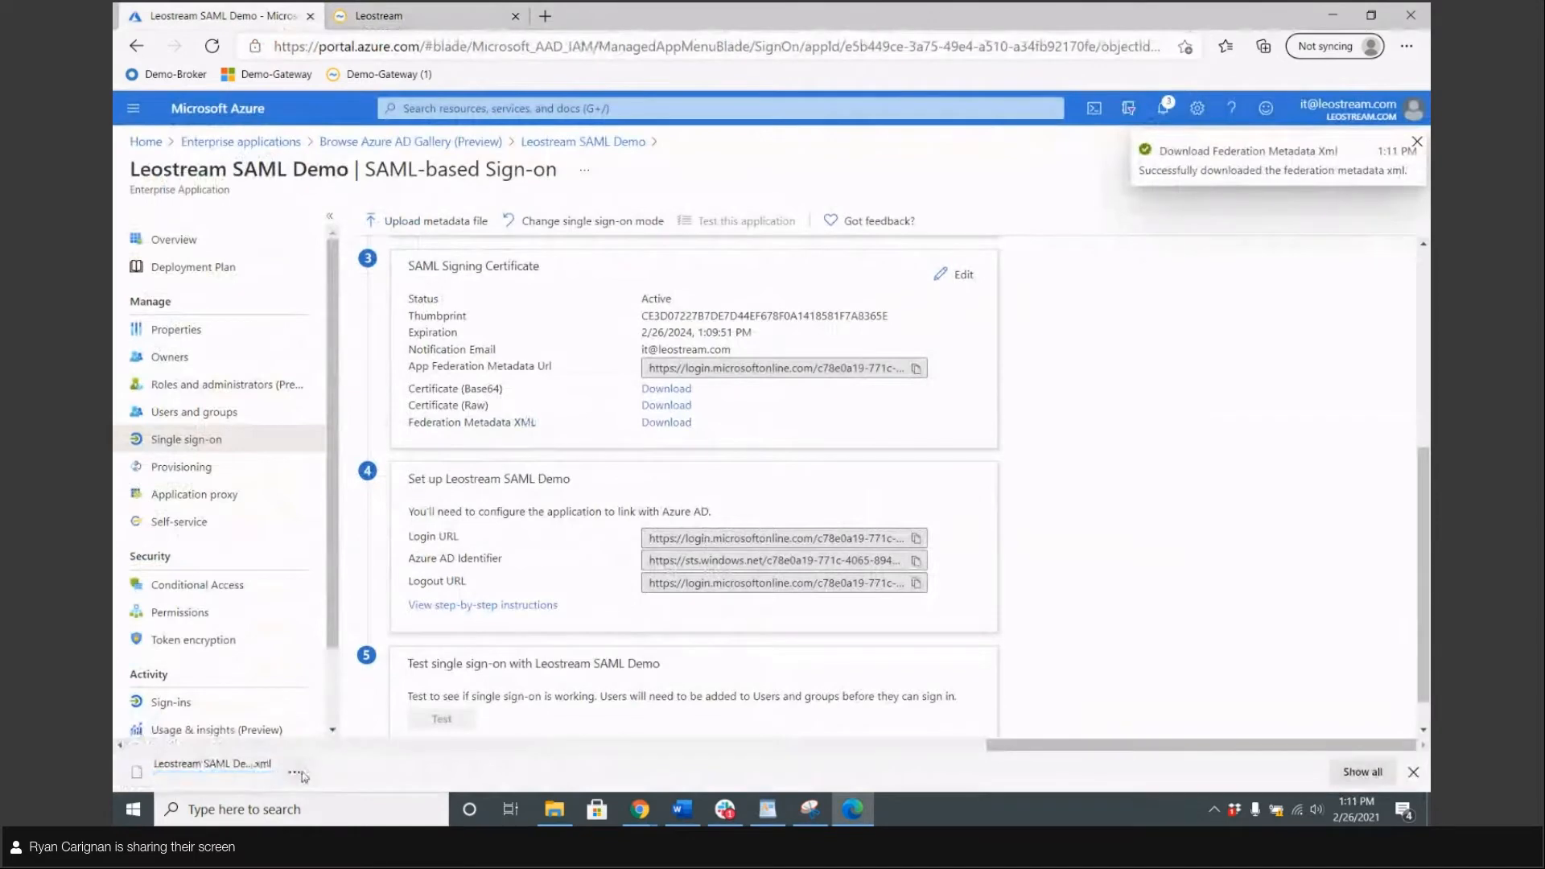
{"action": "left_click", "coordinate": [294, 772]}
{"action": "left_click", "coordinate": [349, 624]}
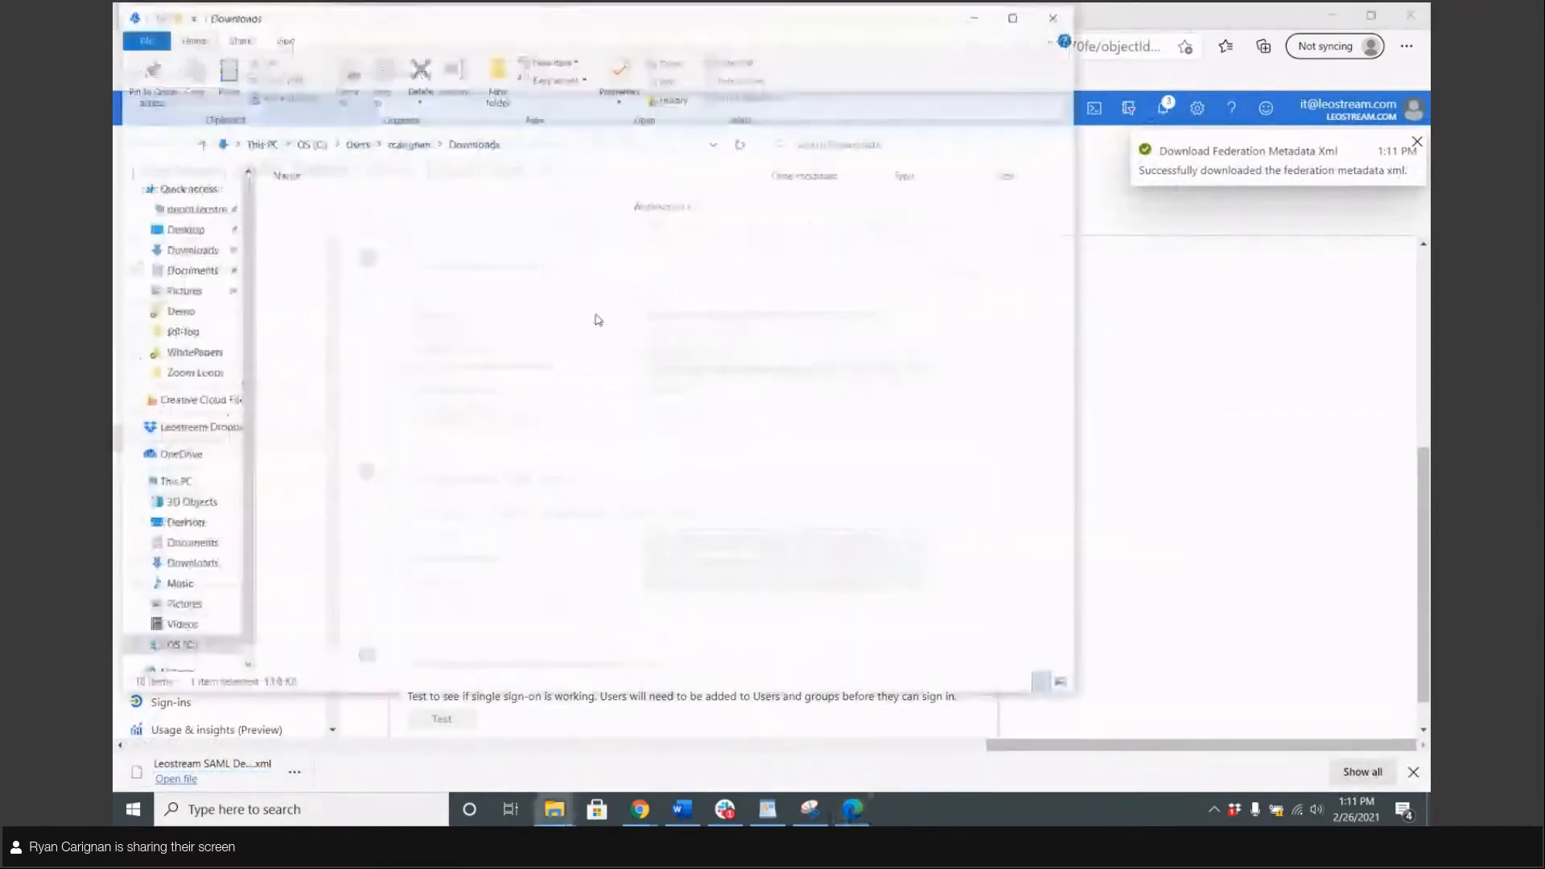
{"action": "right_click", "coordinate": [389, 552]}
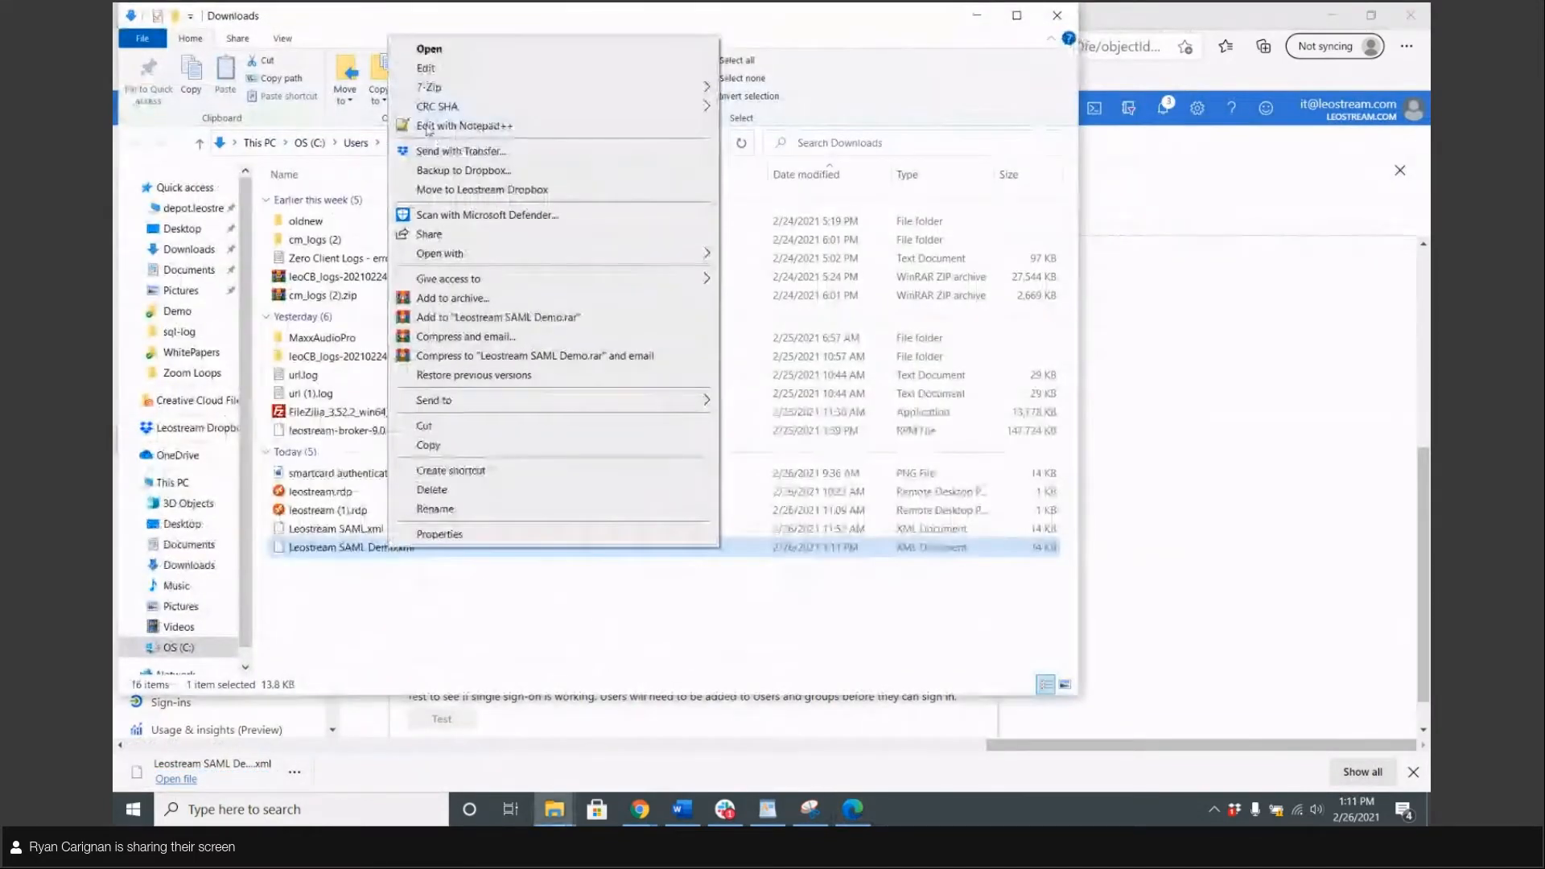
{"action": "left_click", "coordinate": [451, 123]}
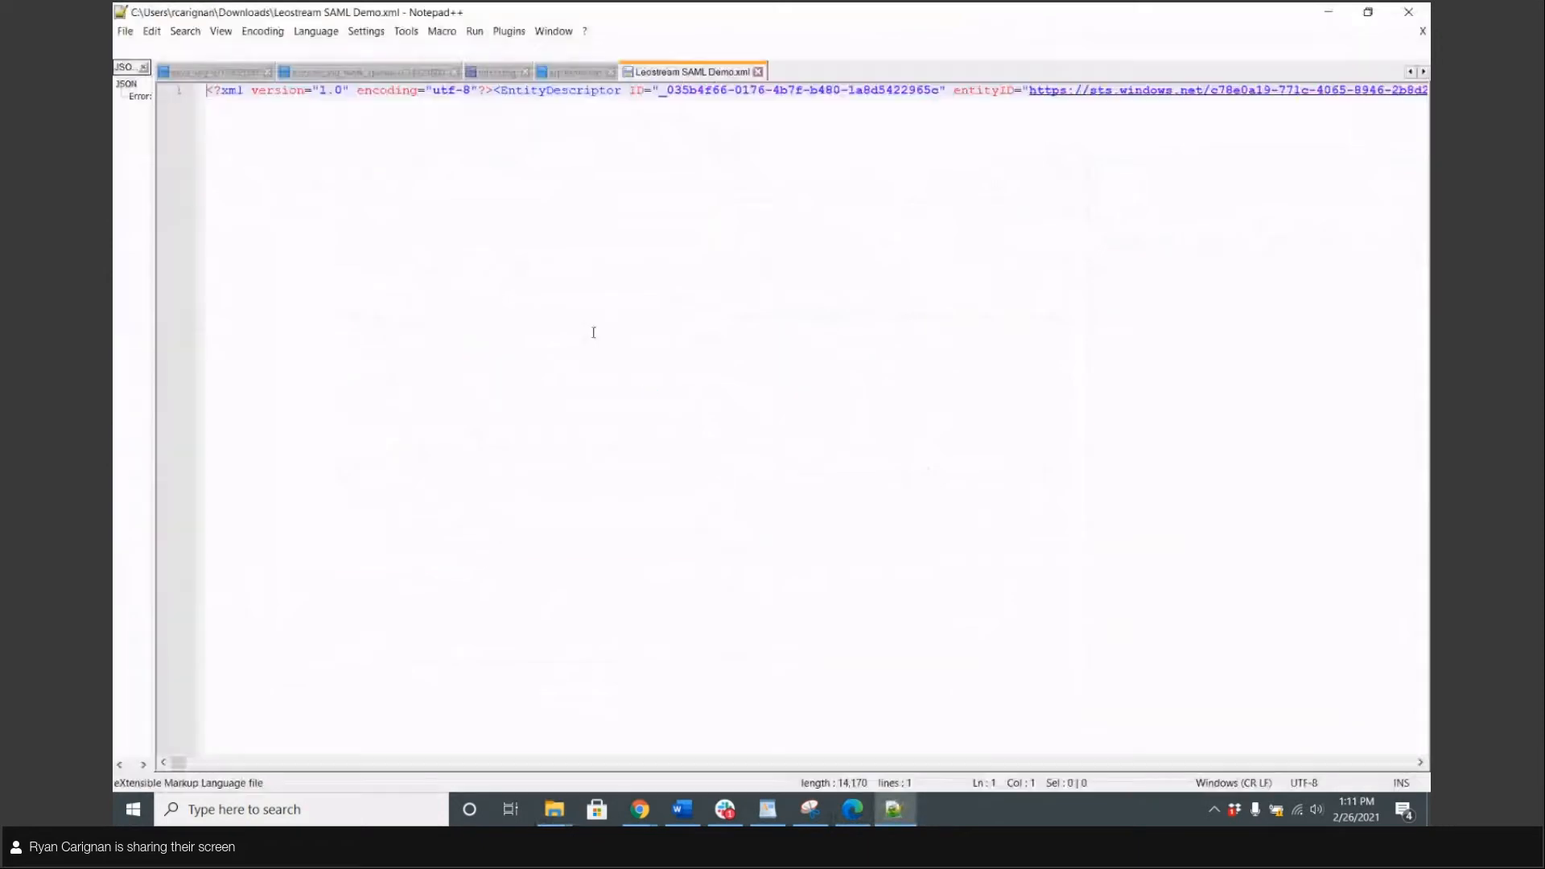
{"action": "key", "text": "ctrl+a"}
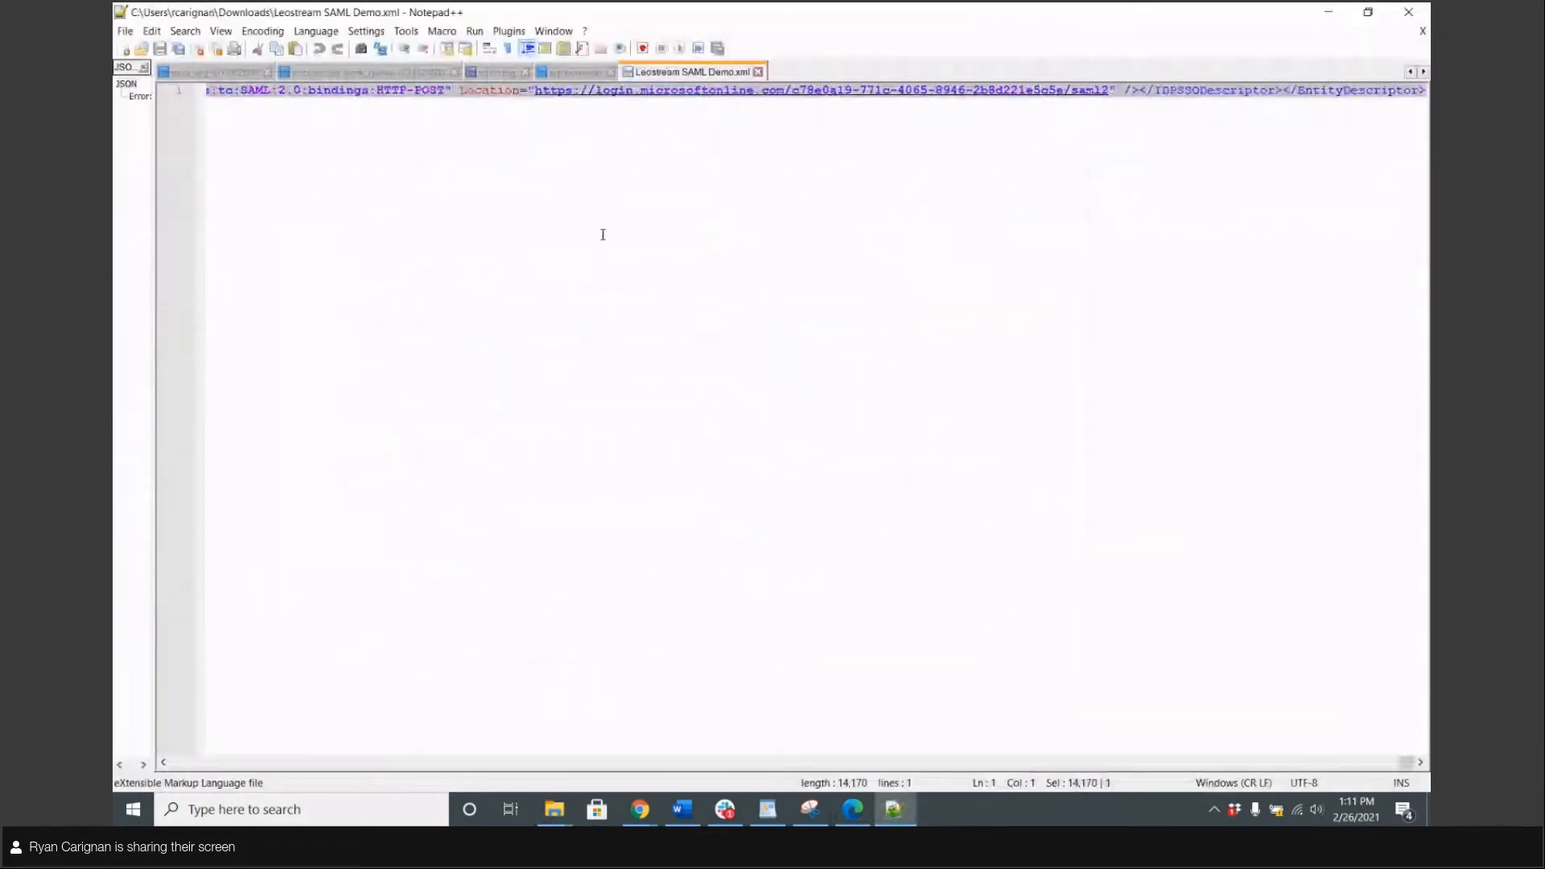
{"action": "left_click", "coordinate": [1328, 12]}
Paste the metadata XML into the Identity Provider XML metadata box and save Azure AD
{"action": "left_click", "coordinate": [976, 15]}
{"action": "left_click", "coordinate": [366, 16]}
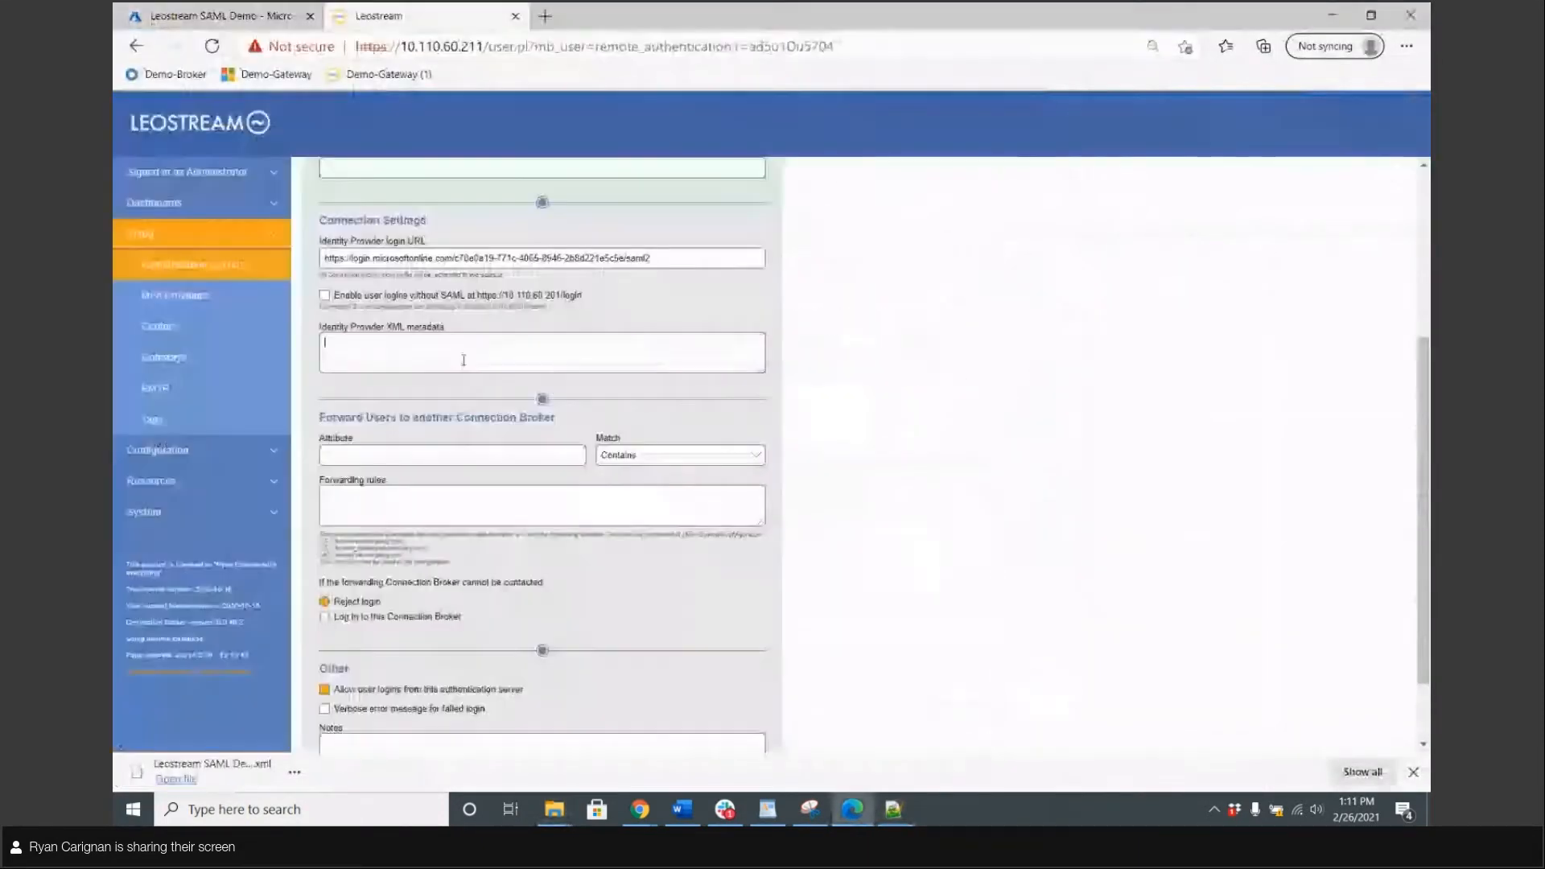
{"action": "key", "text": "ctrl+v"}
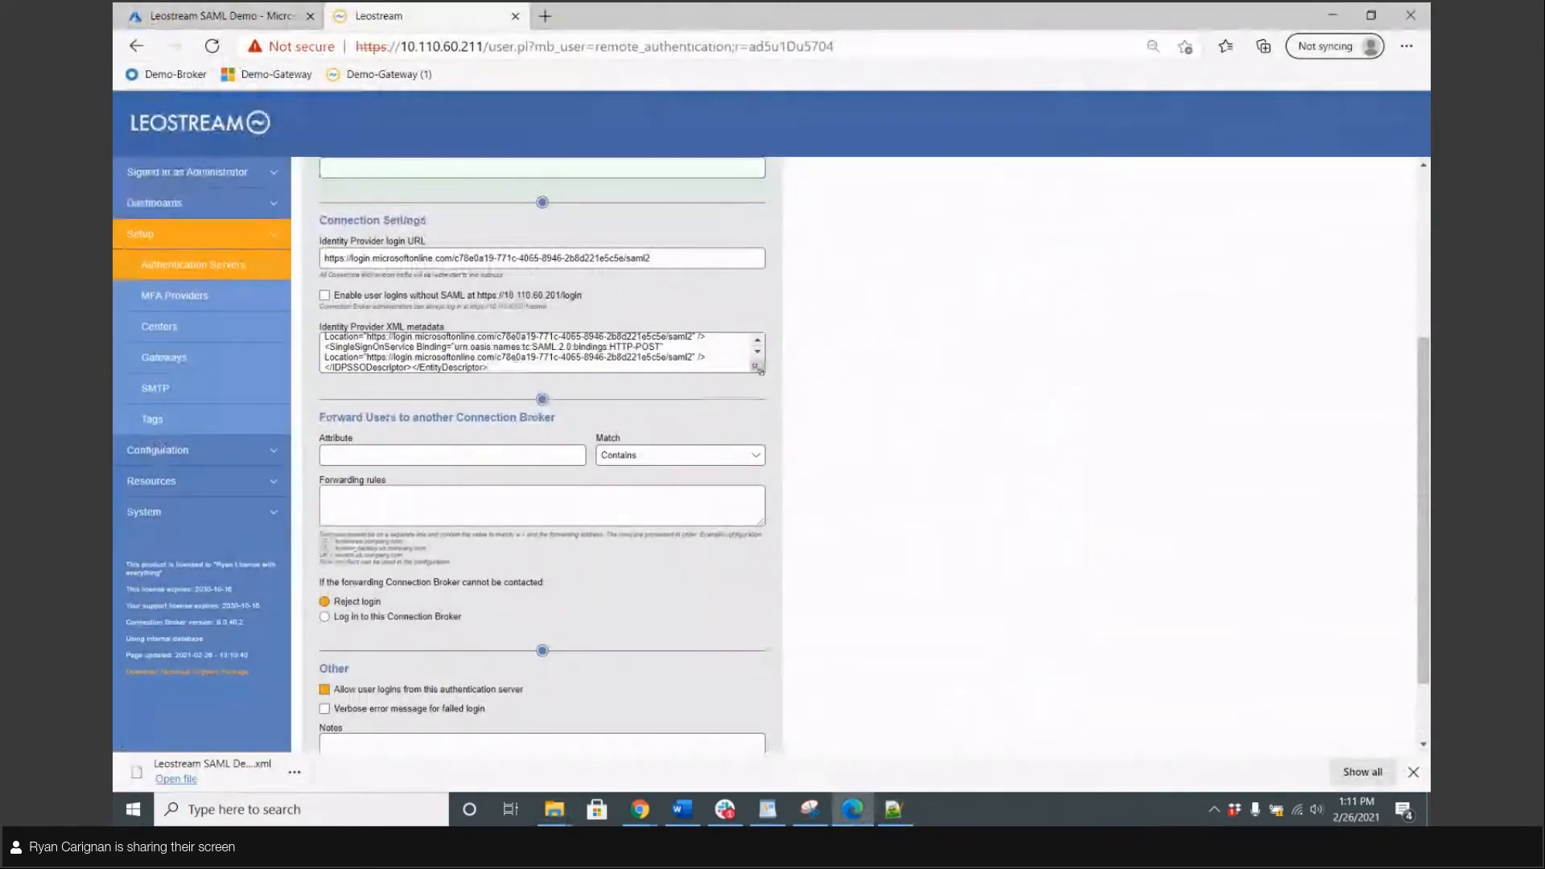
{"action": "left_click_drag", "start_coordinate": [763, 369], "coordinate": [834, 355]}
{"action": "scroll", "coordinate": [614, 655], "scroll_direction": "down", "scroll_amount": 2}
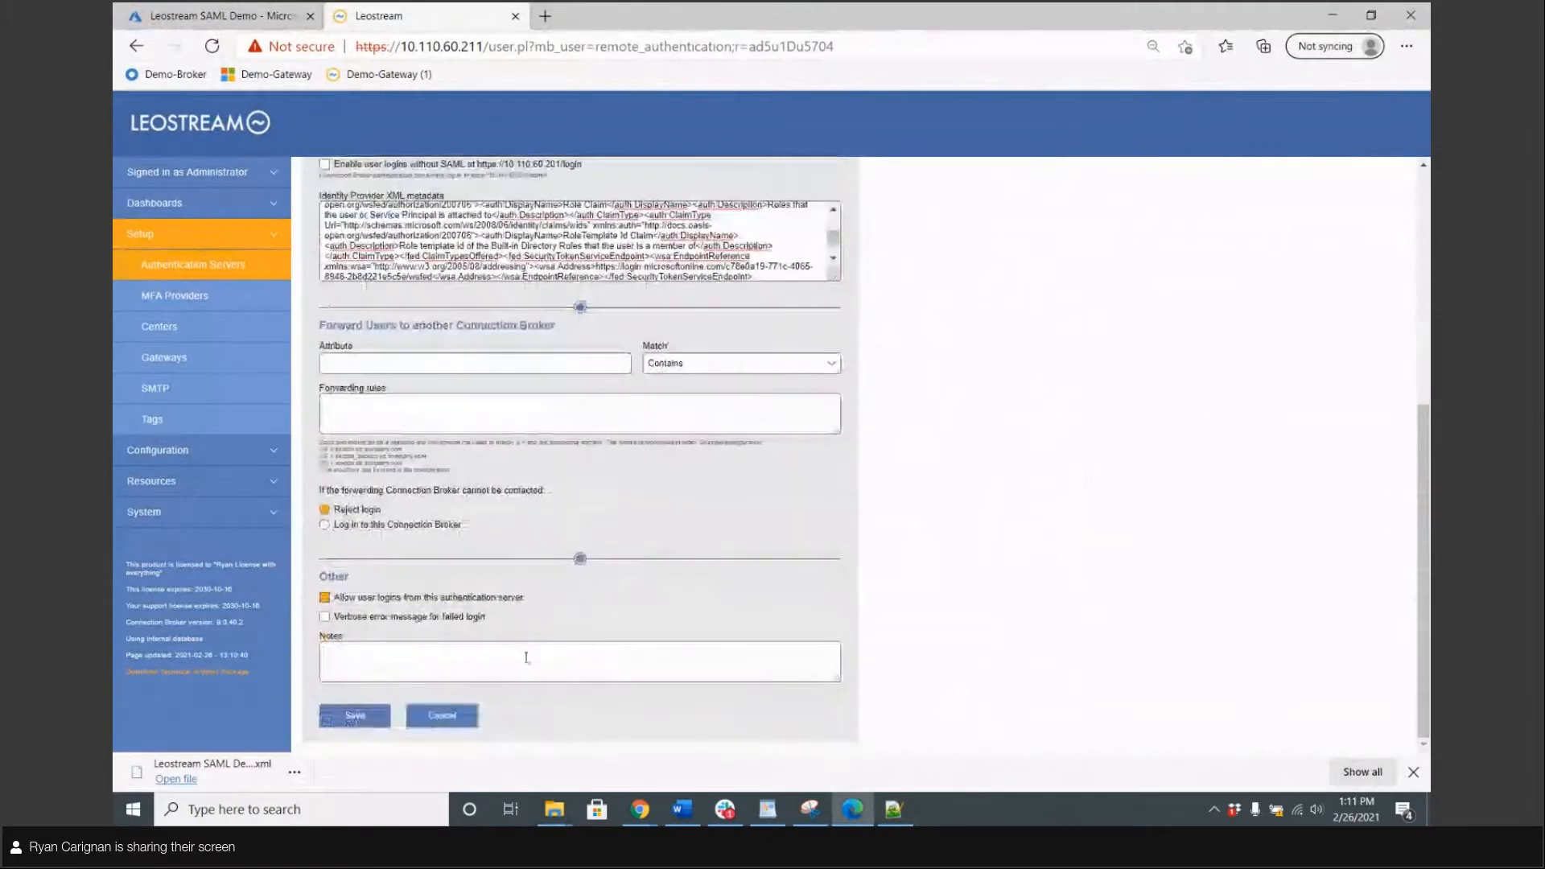
{"action": "left_click", "coordinate": [354, 720]}
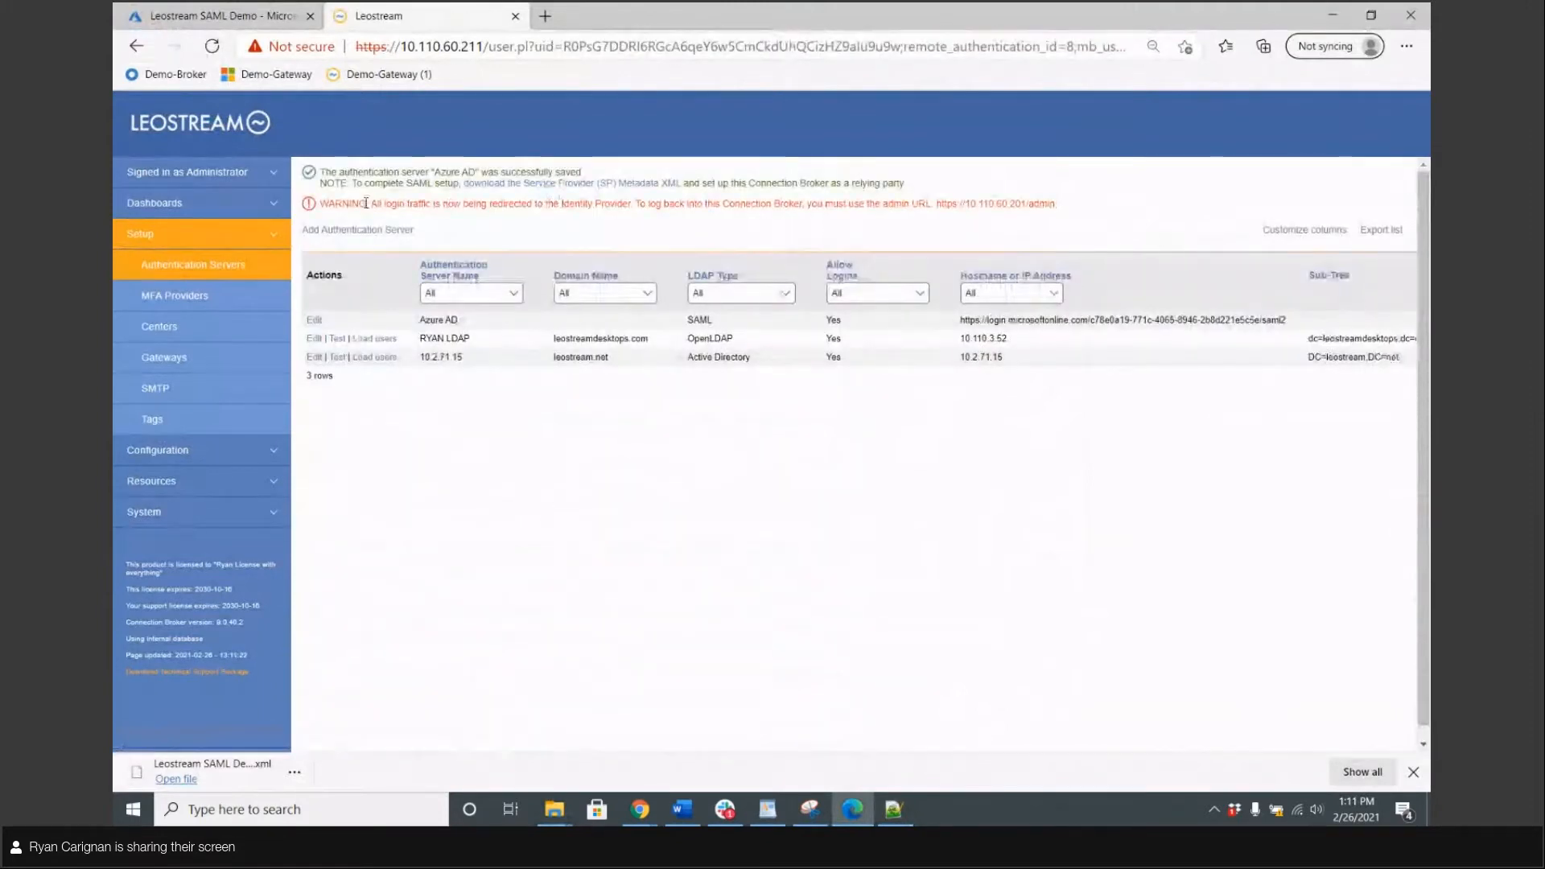
Load the broker address in a new tab and review the AADSTS50105 role-assignment error
{"action": "left_click_drag", "start_coordinate": [372, 204], "coordinate": [635, 202]}
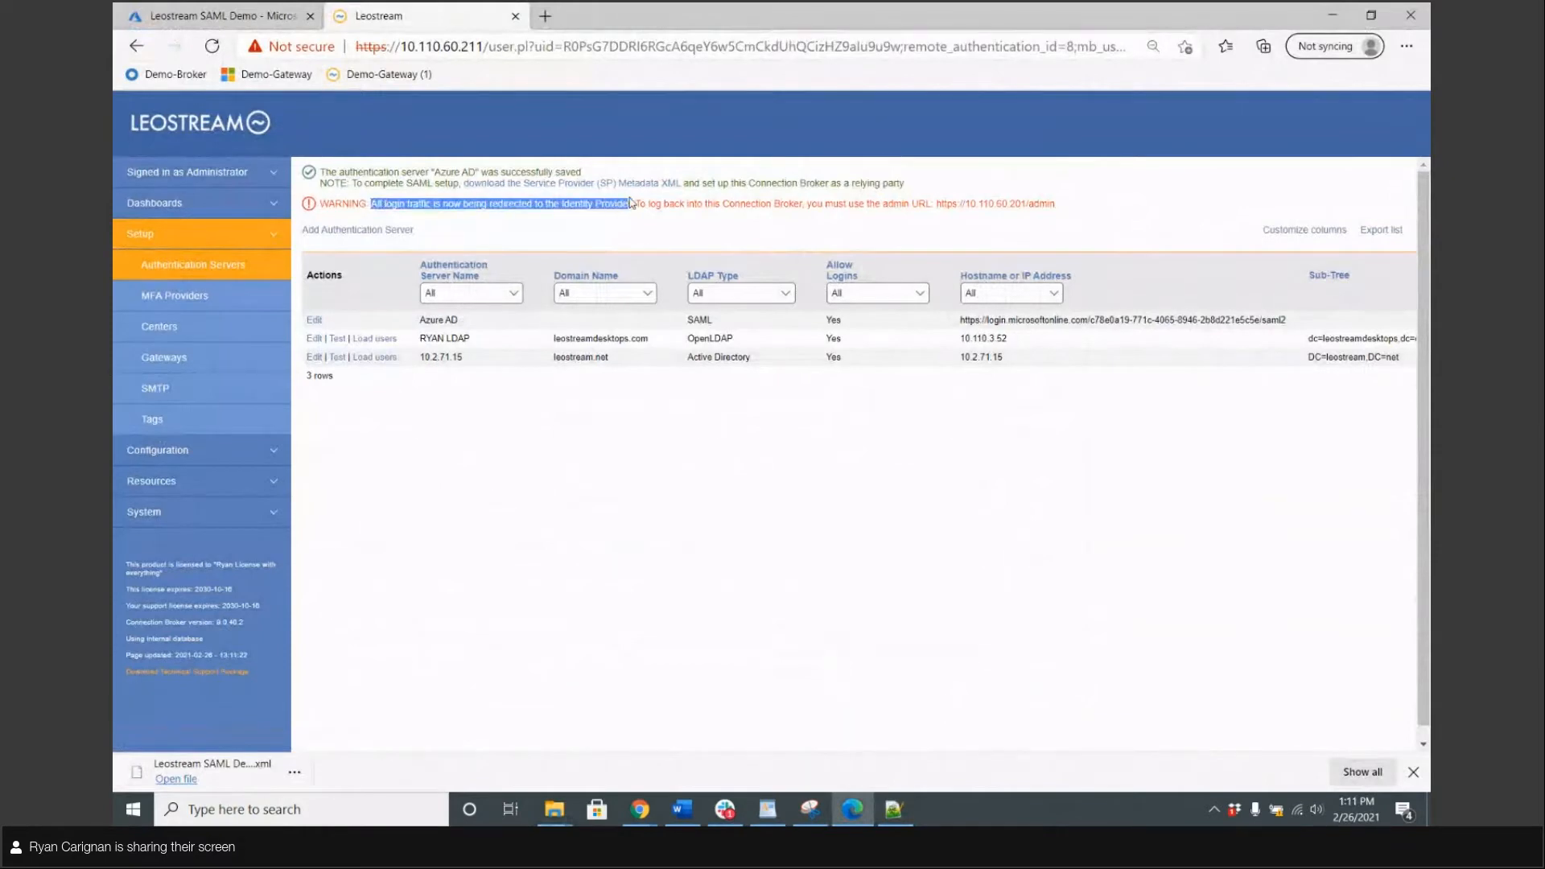
{"action": "left_click", "coordinate": [633, 201]}
{"action": "left_click", "coordinate": [545, 16]}
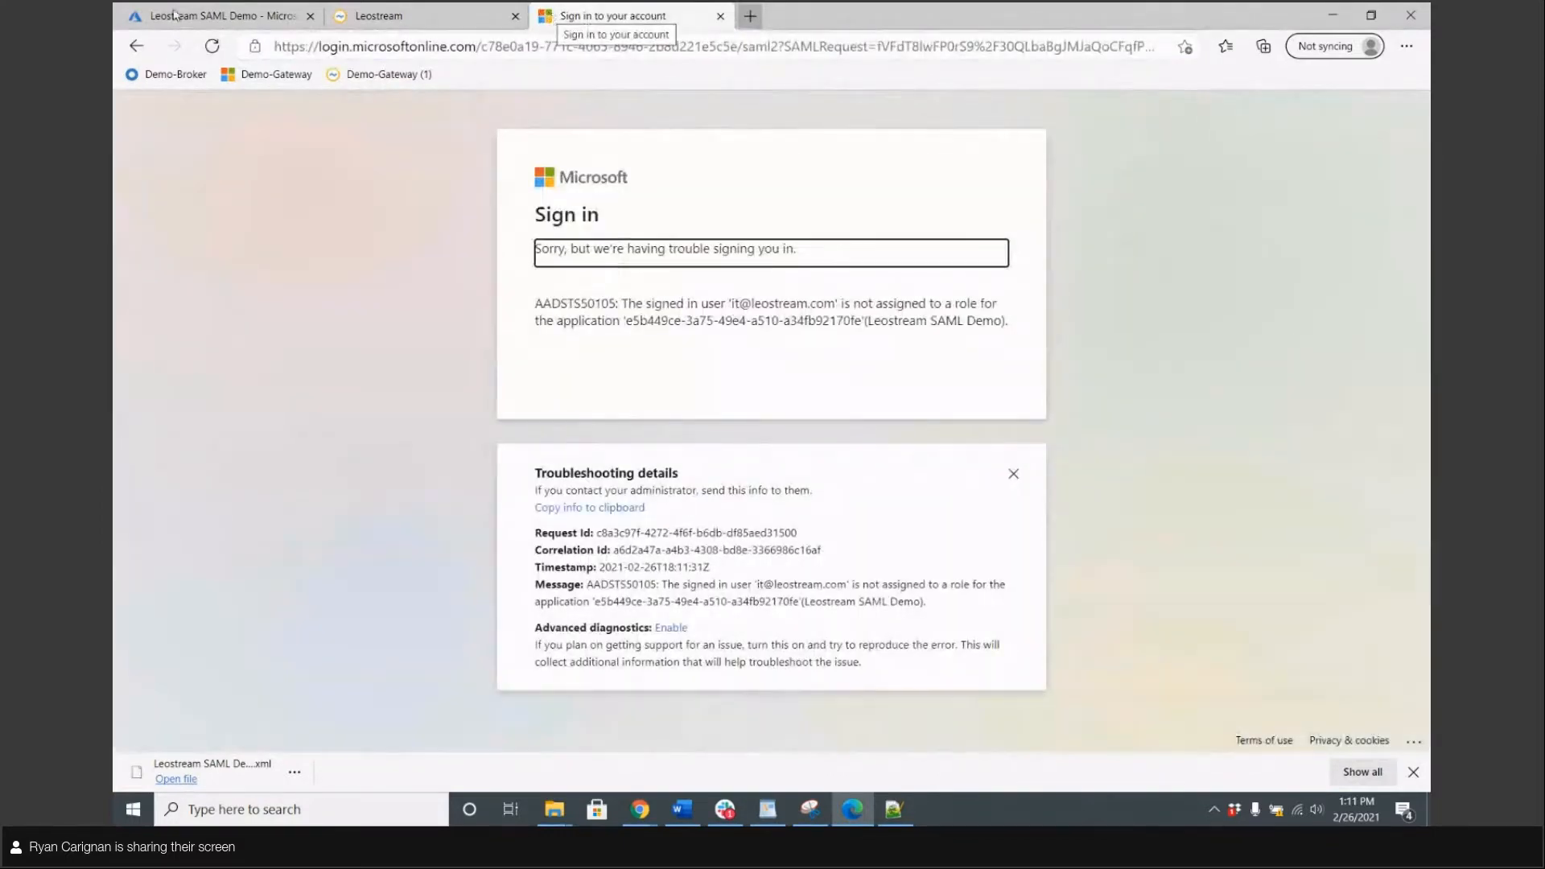
{"action": "left_click_drag", "start_coordinate": [629, 304], "coordinate": [1008, 344]}
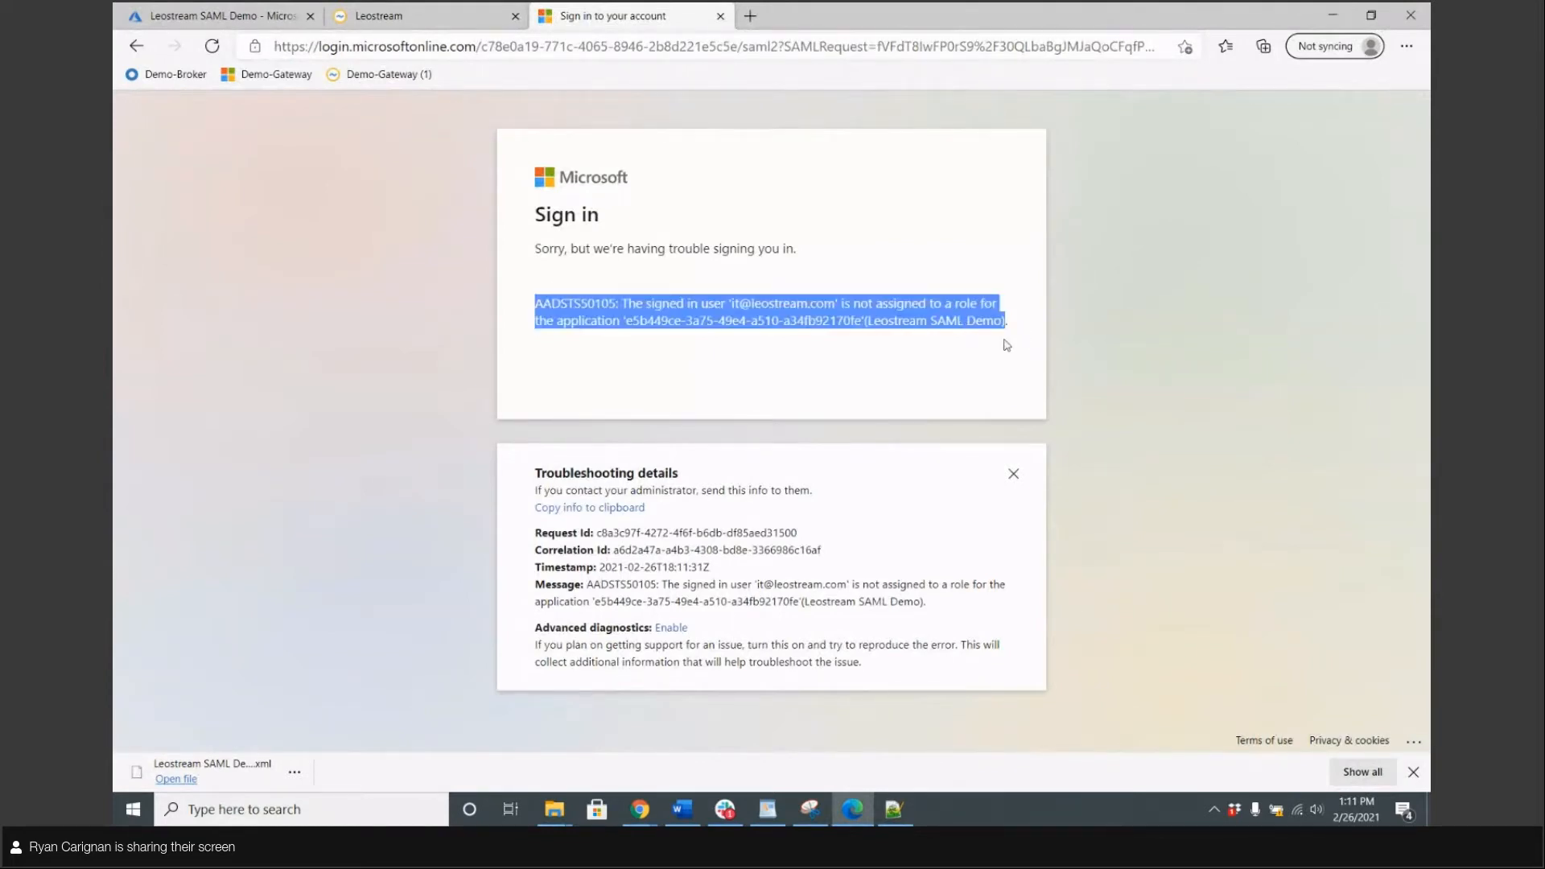
{"action": "left_click", "coordinate": [856, 338]}
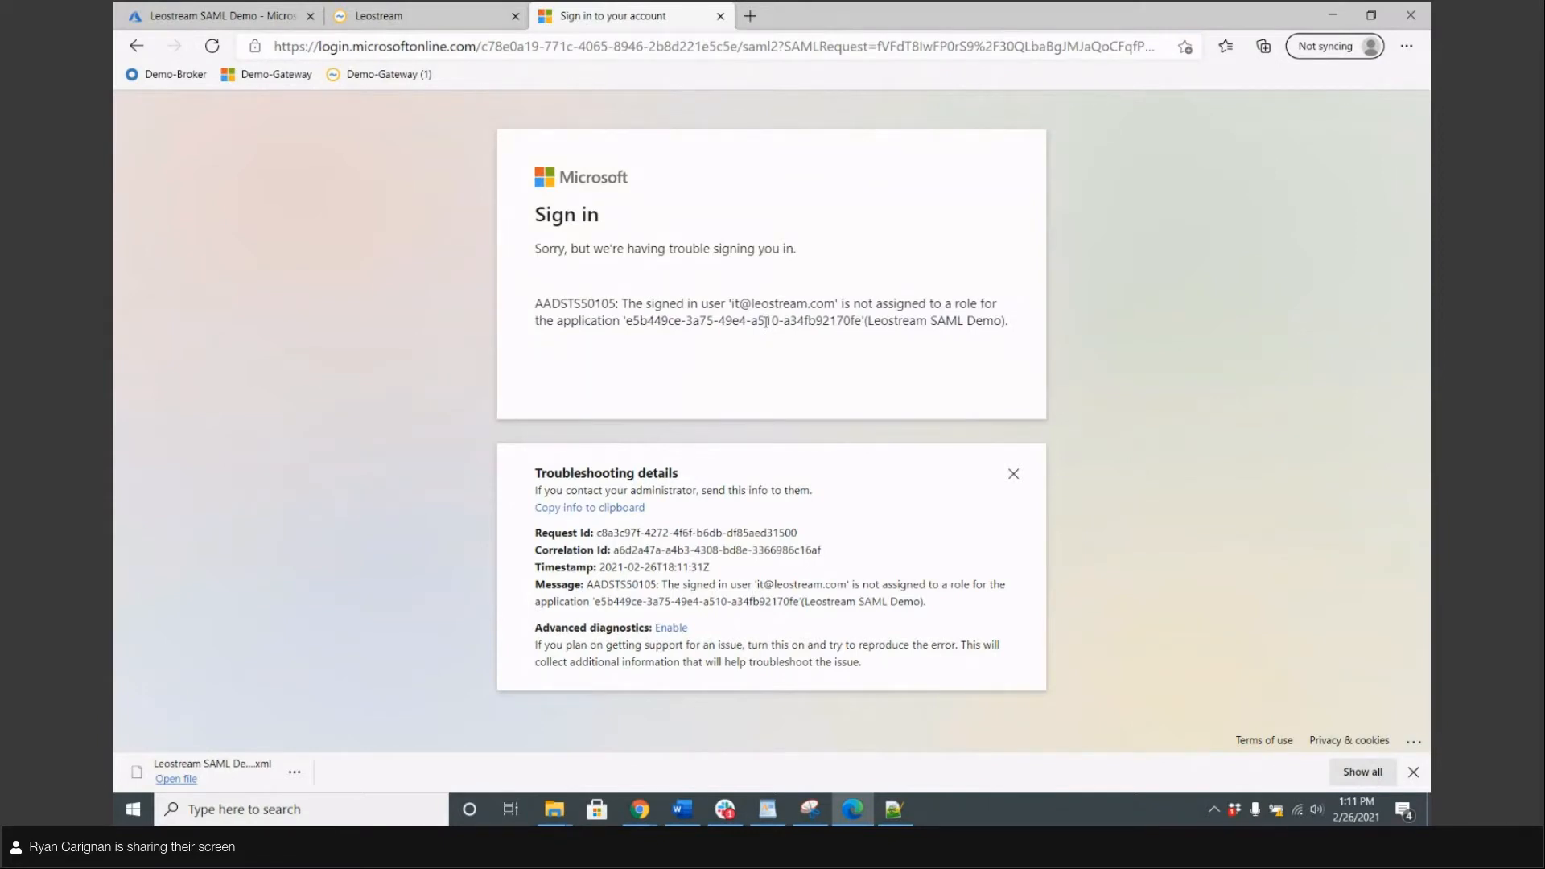
Under Users and groups, search for the user account and assign it with the User role
{"action": "left_click", "coordinate": [447, 28]}
{"action": "left_click", "coordinate": [225, 13]}
{"action": "scroll", "coordinate": [530, 342], "scroll_direction": "up", "scroll_amount": 5}
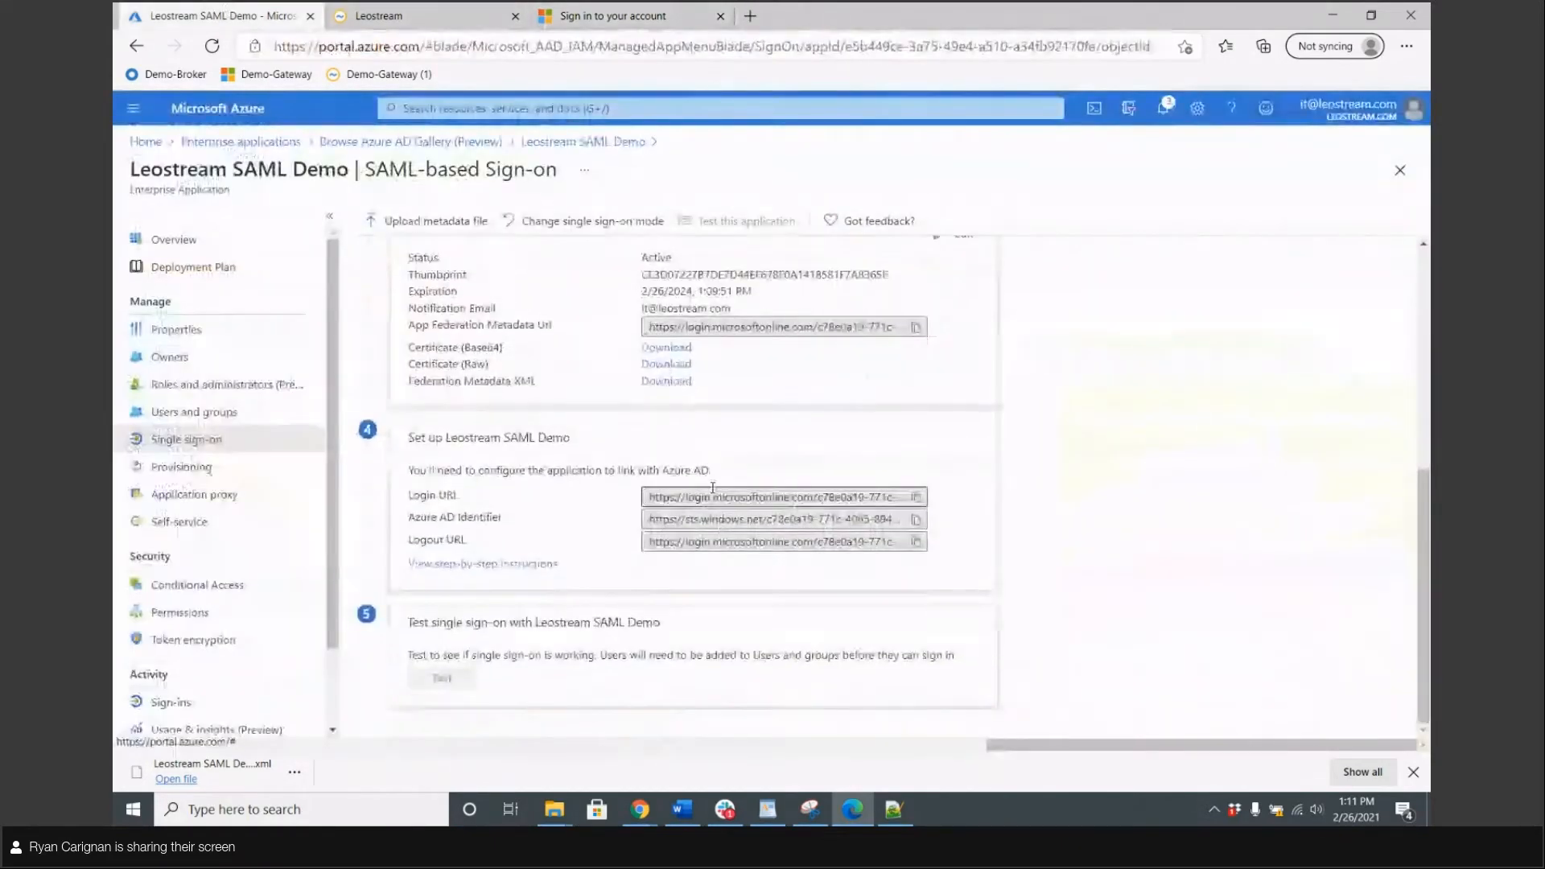
{"action": "scroll", "coordinate": [672, 306], "scroll_direction": "down", "scroll_amount": 5}
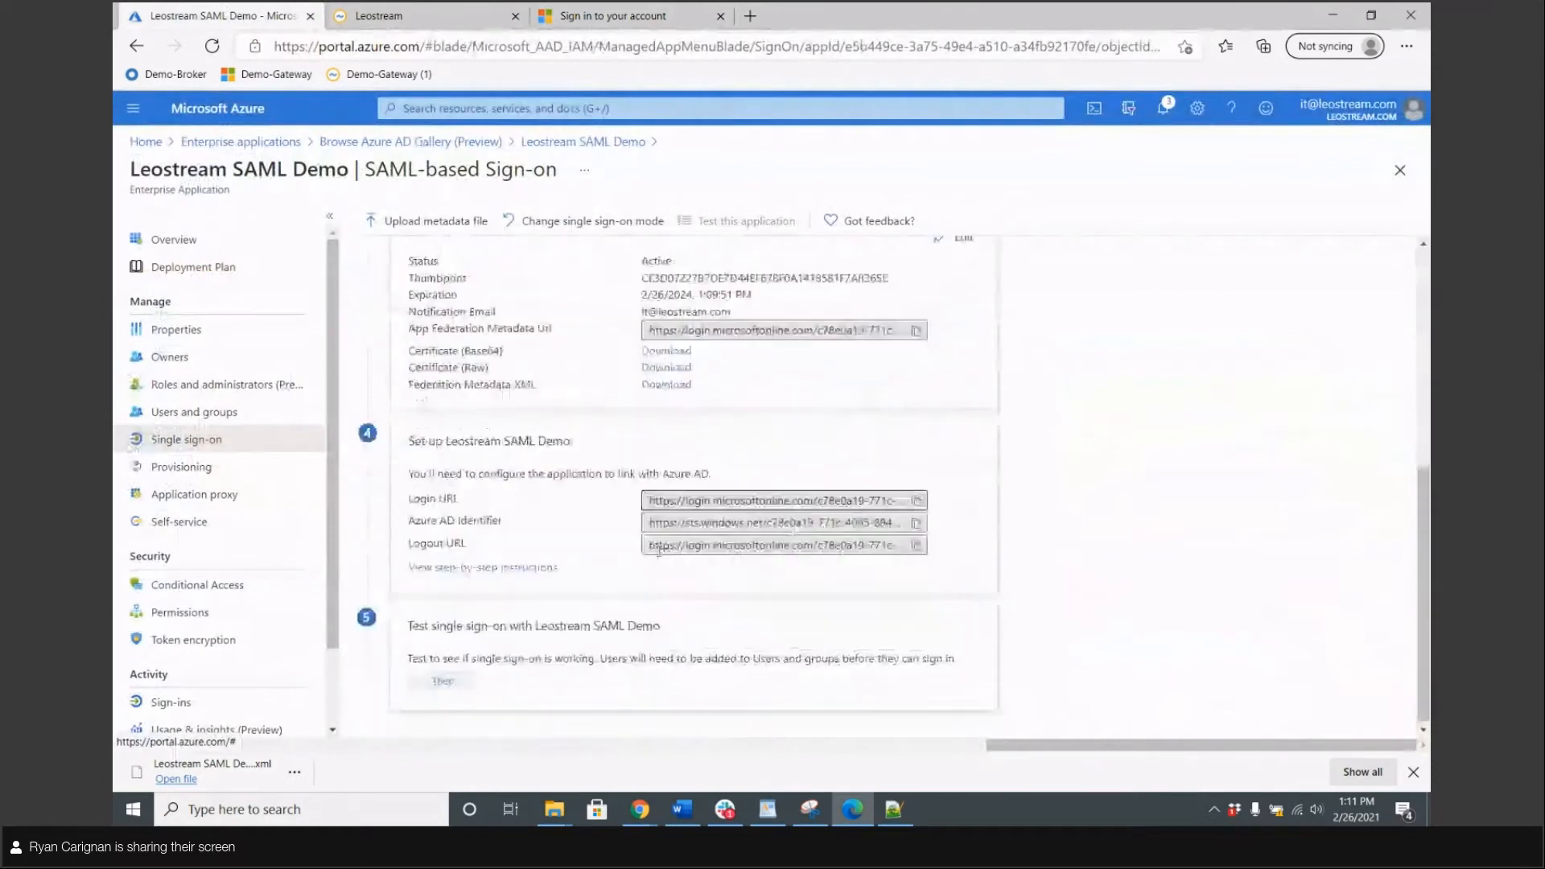
{"action": "scroll", "coordinate": [564, 362], "scroll_direction": "up", "scroll_amount": 5}
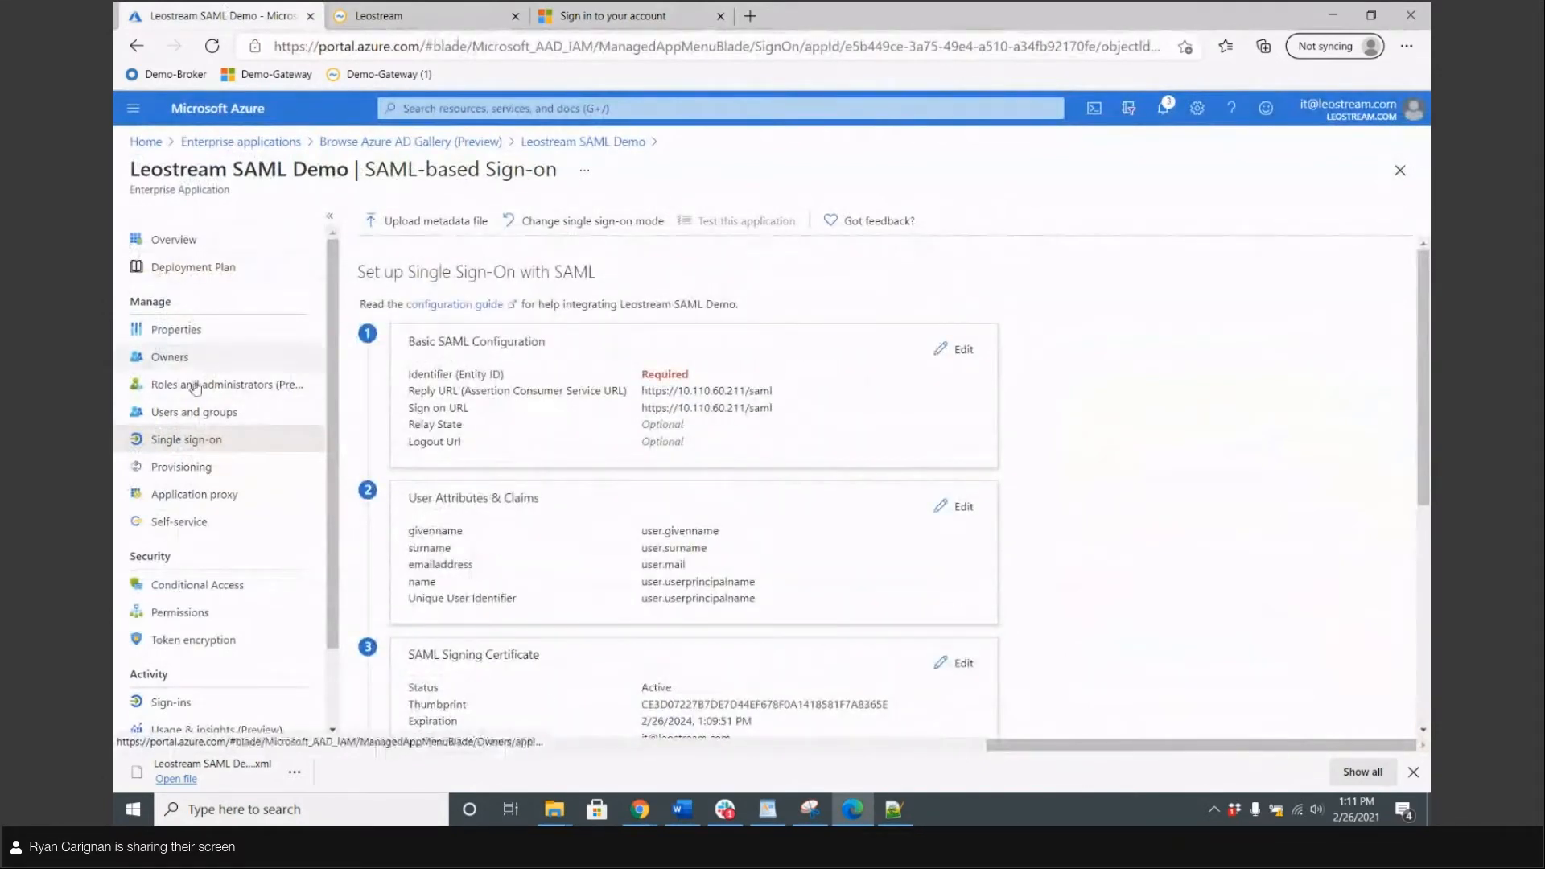
{"action": "left_click", "coordinate": [240, 414]}
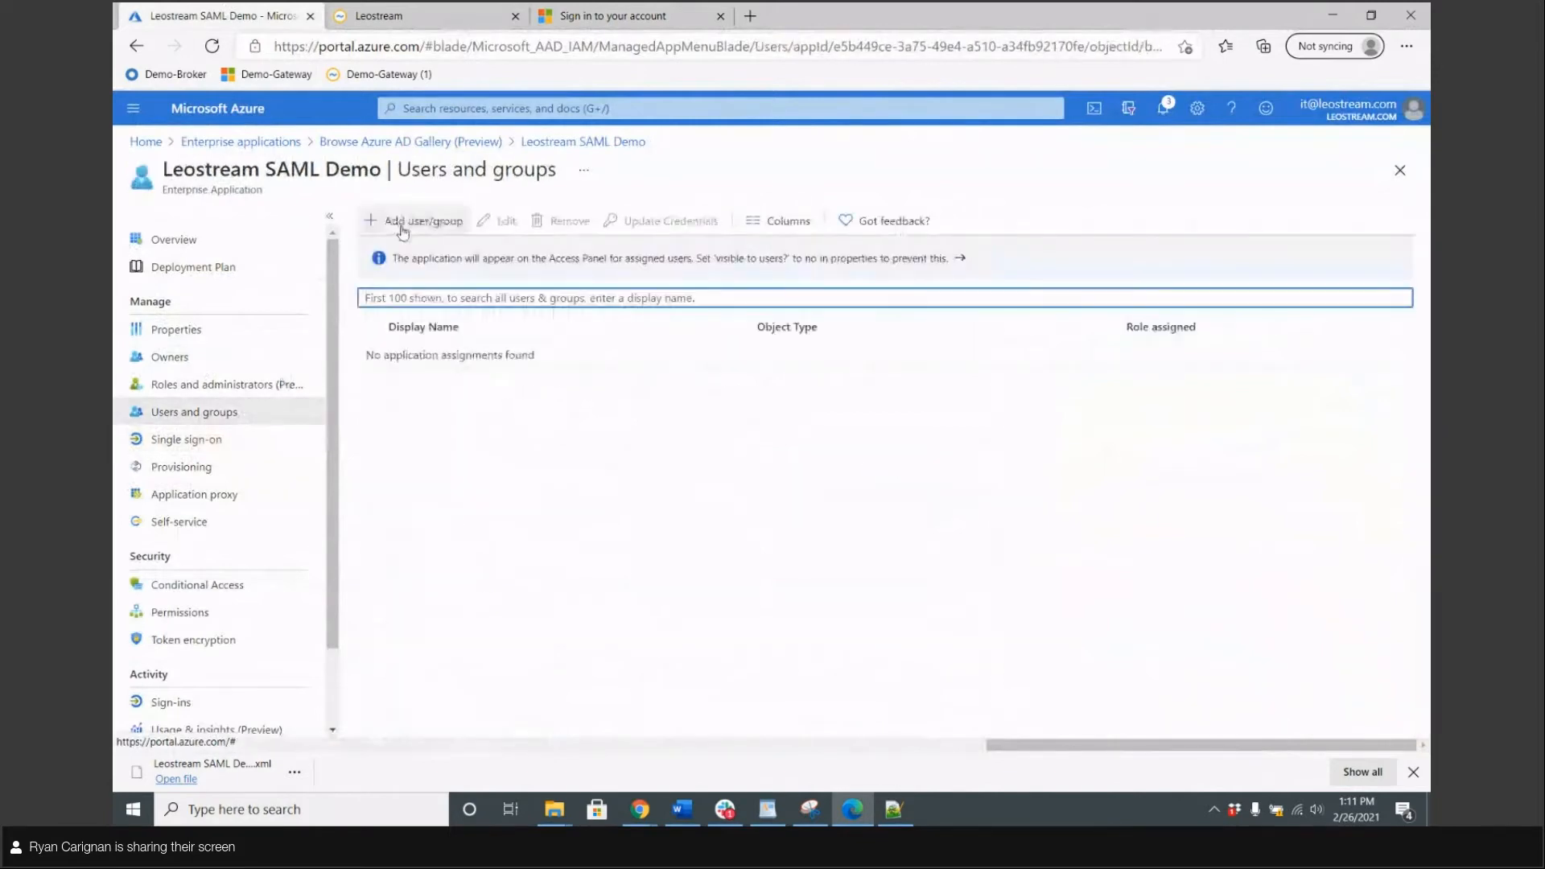
{"action": "left_click", "coordinate": [402, 227]}
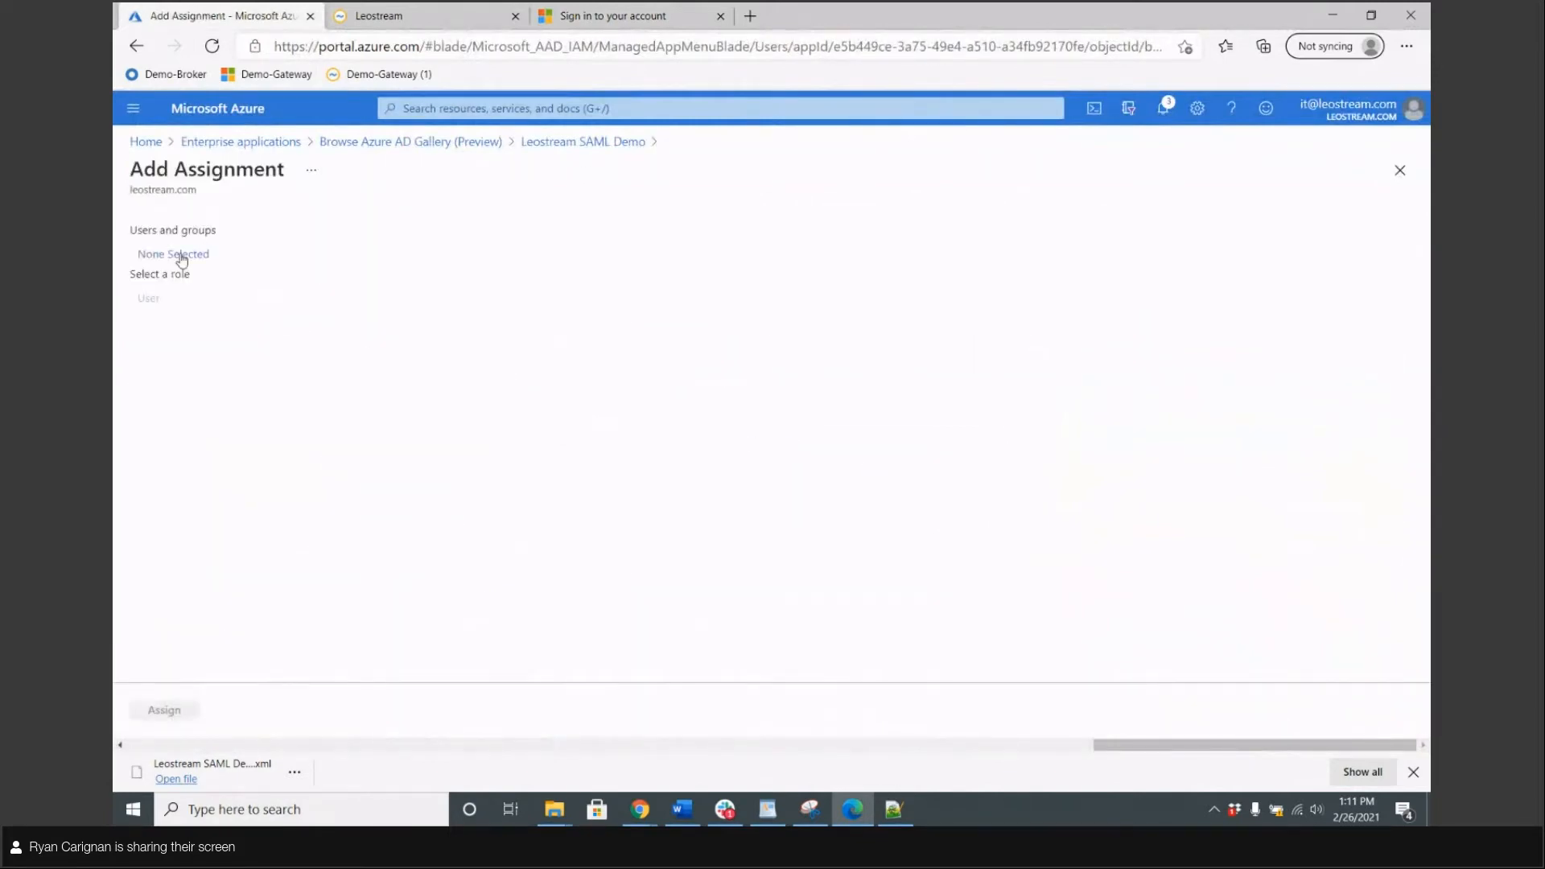
{"action": "left_click", "coordinate": [181, 256]}
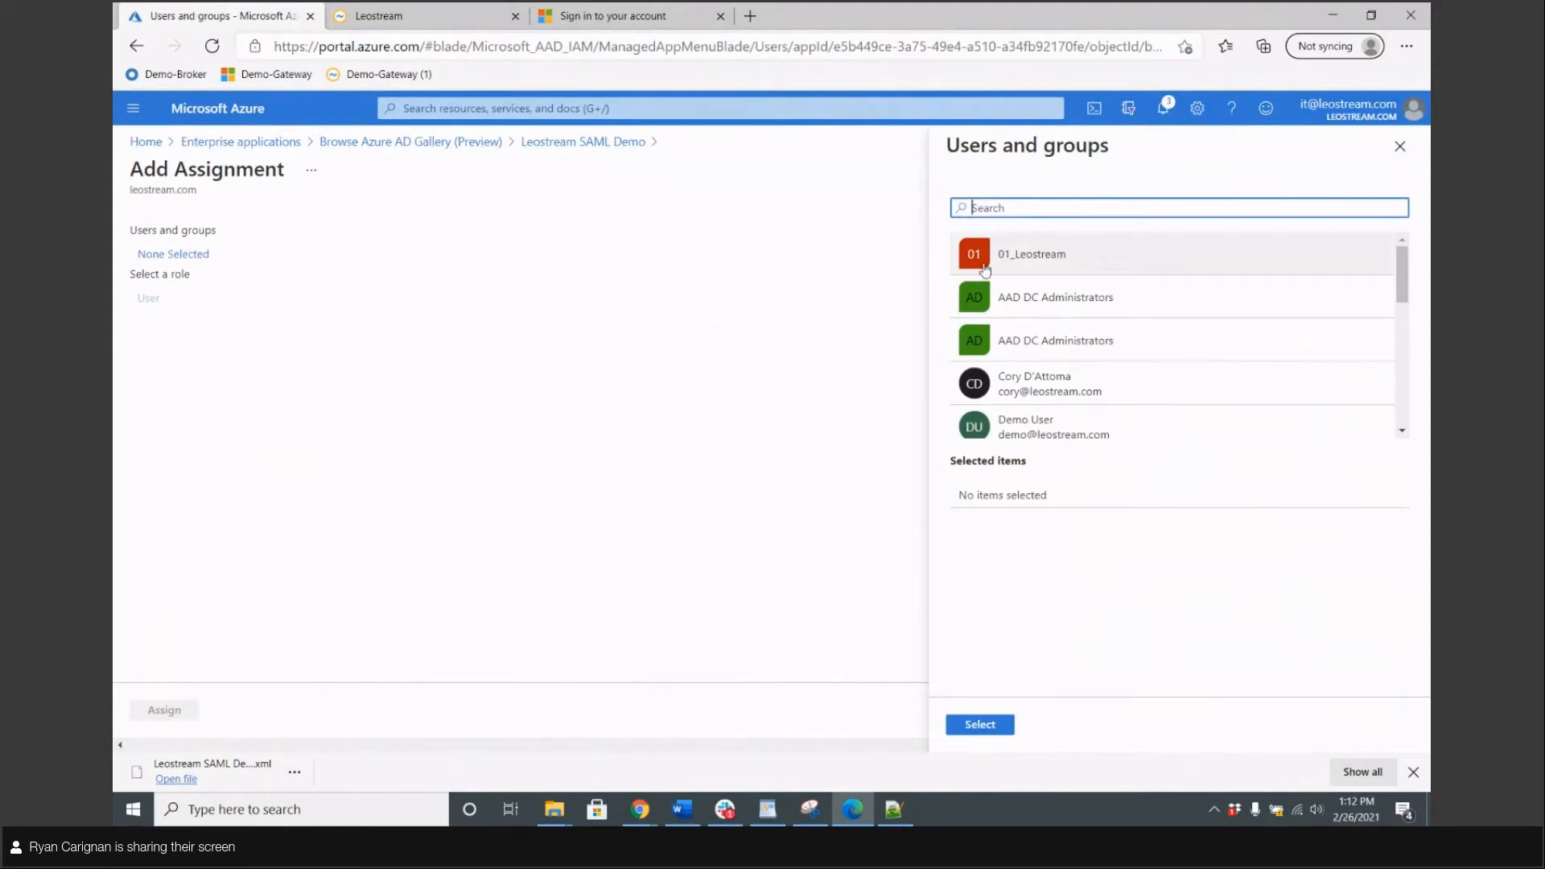
{"action": "left_click", "coordinate": [1015, 262]}
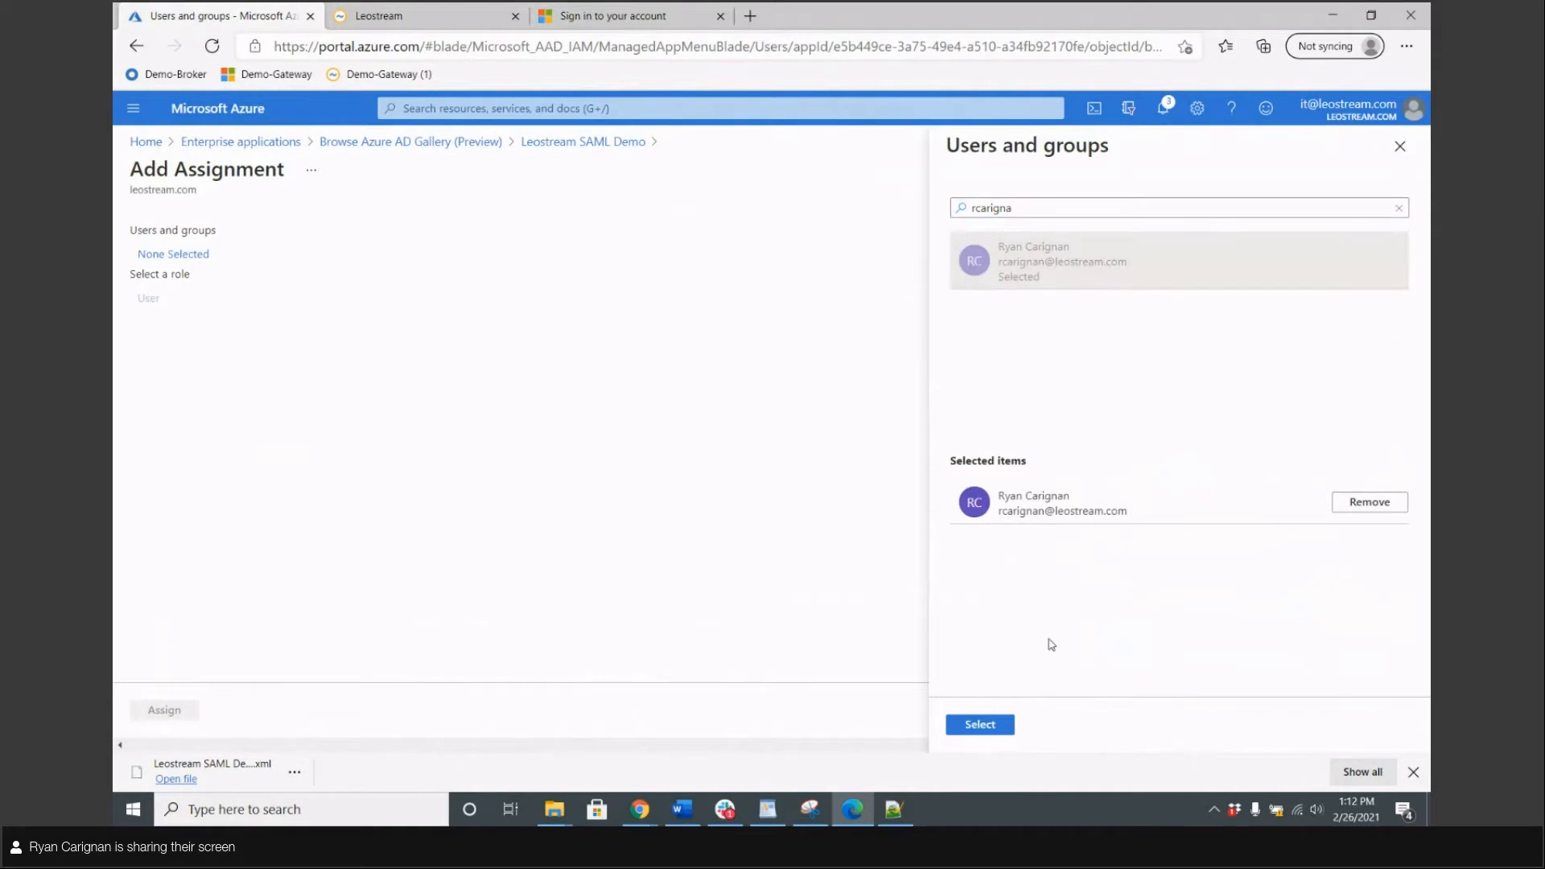
{"action": "left_click", "coordinate": [997, 723]}
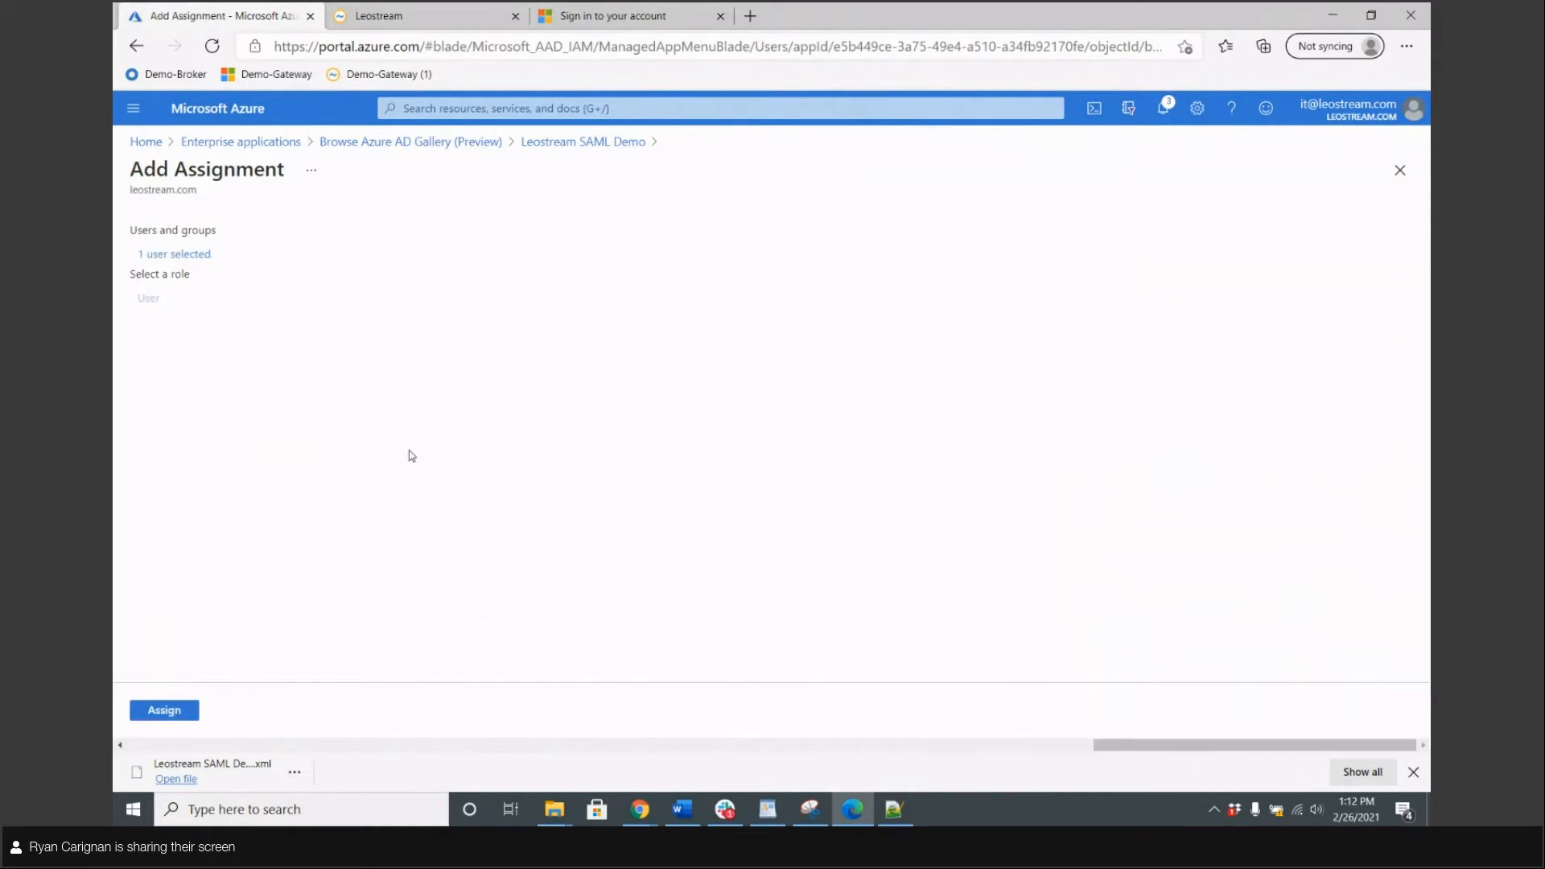
{"action": "left_click", "coordinate": [164, 710]}
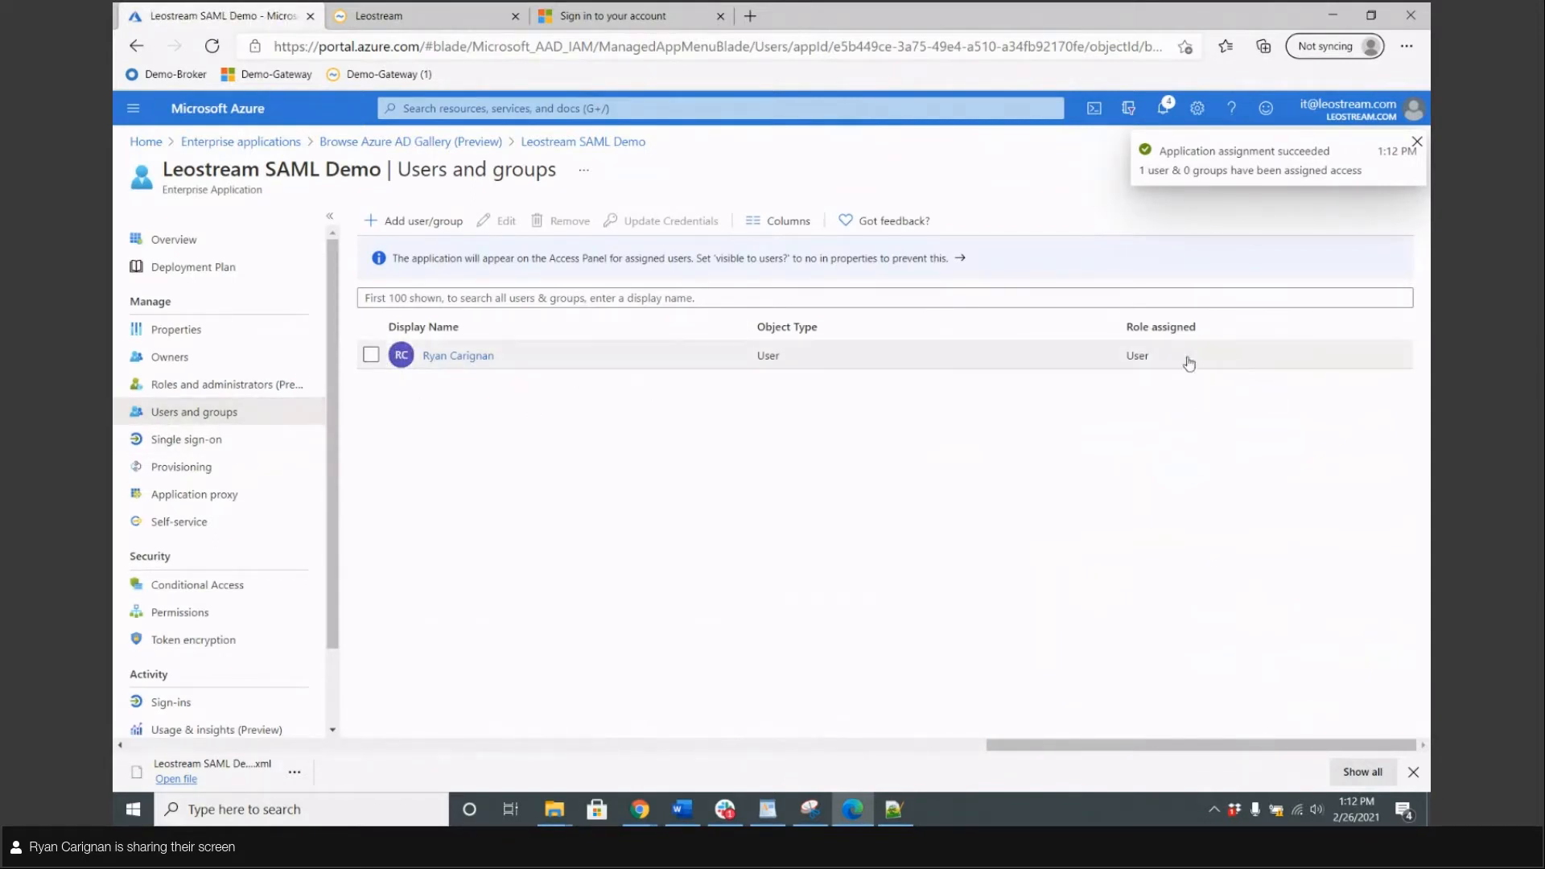
Open a new InPrivate window and browse to the Demo-Gateway broker address
{"action": "left_click", "coordinate": [468, 11]}
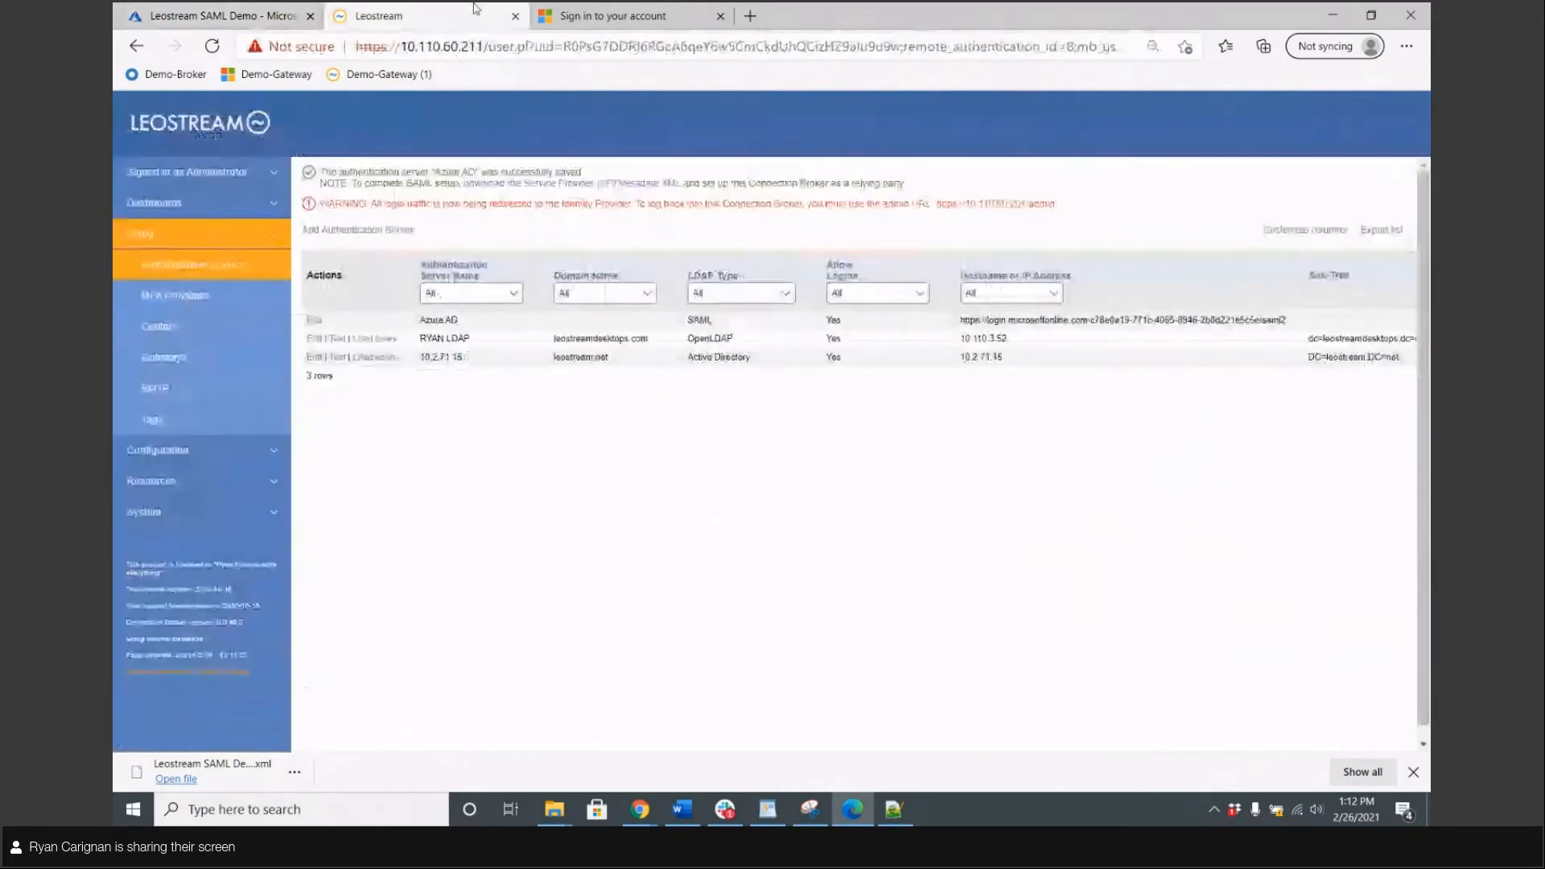
{"action": "key", "text": "ctrl+Tab"}
{"action": "left_click", "coordinate": [265, 74]}
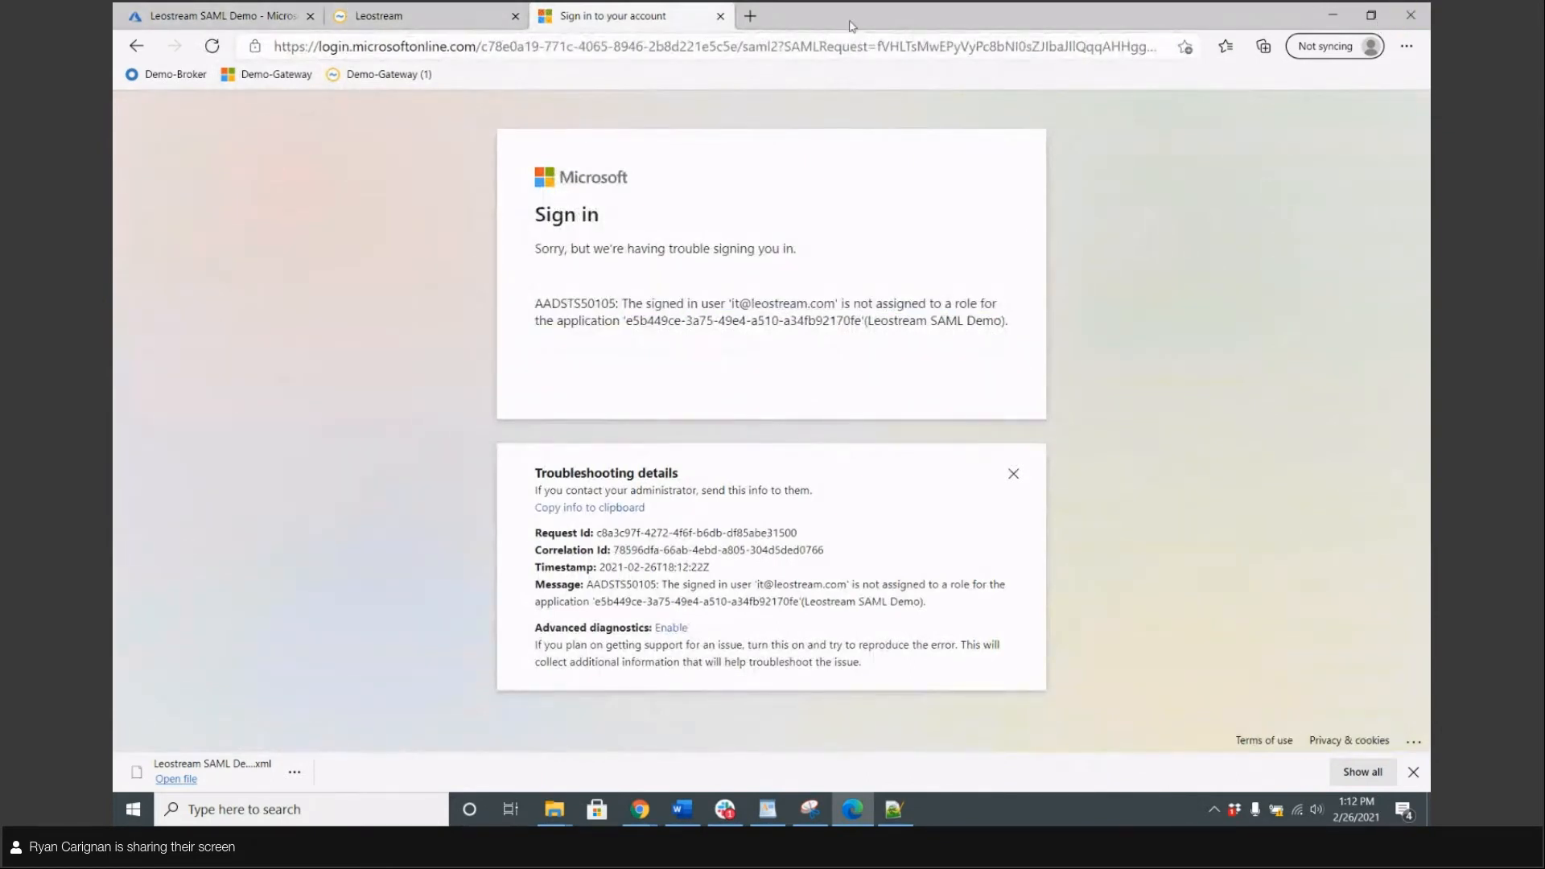
{"action": "left_click", "coordinate": [1406, 47]}
{"action": "left_click", "coordinate": [1268, 131]}
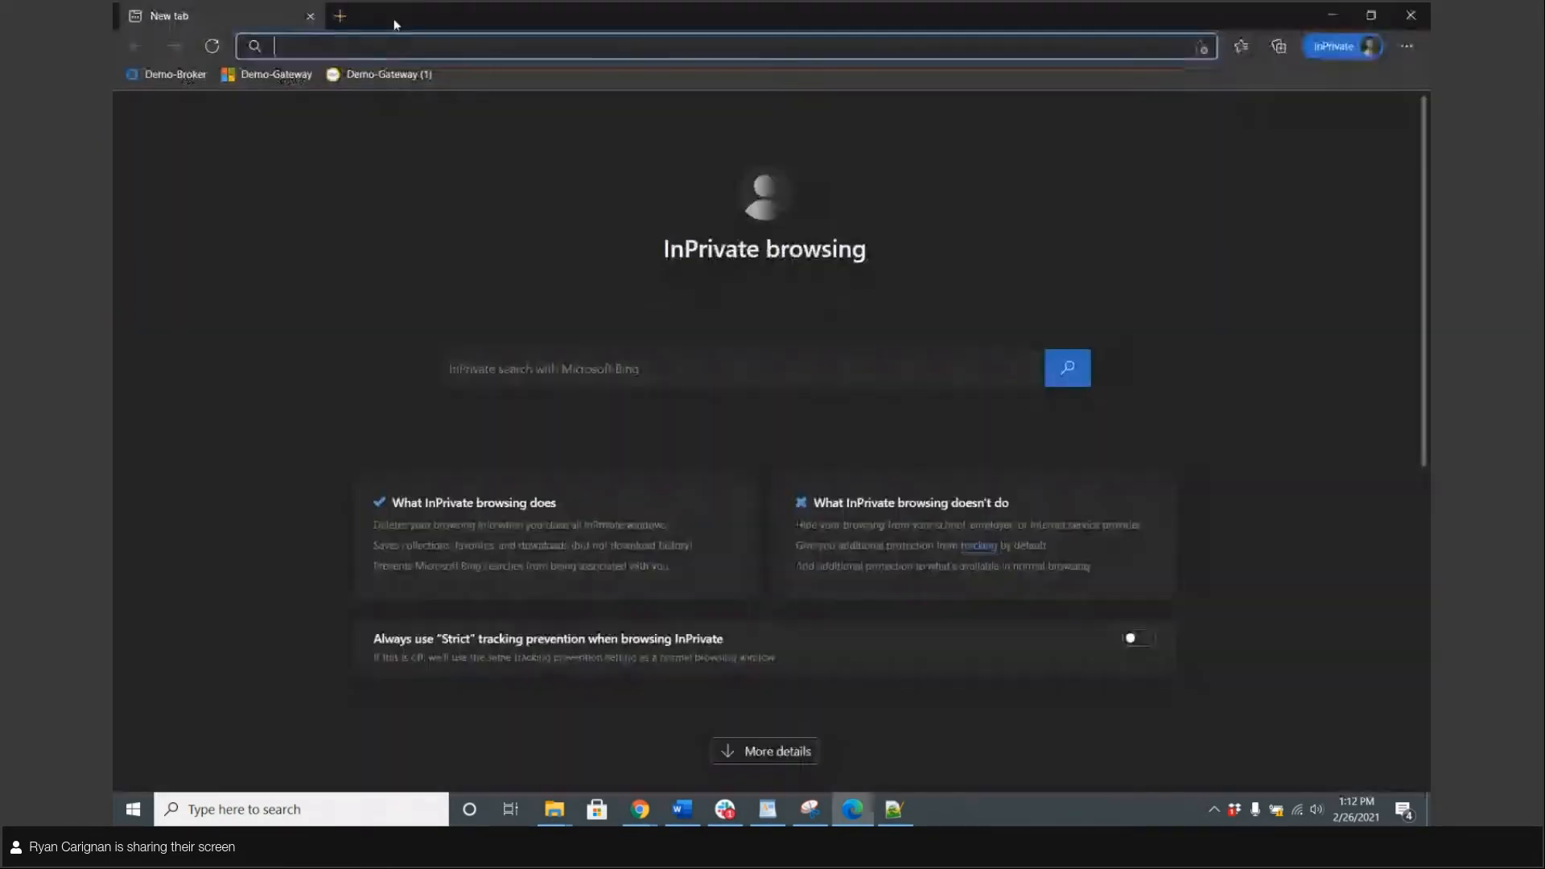
{"action": "left_click", "coordinate": [265, 74]}
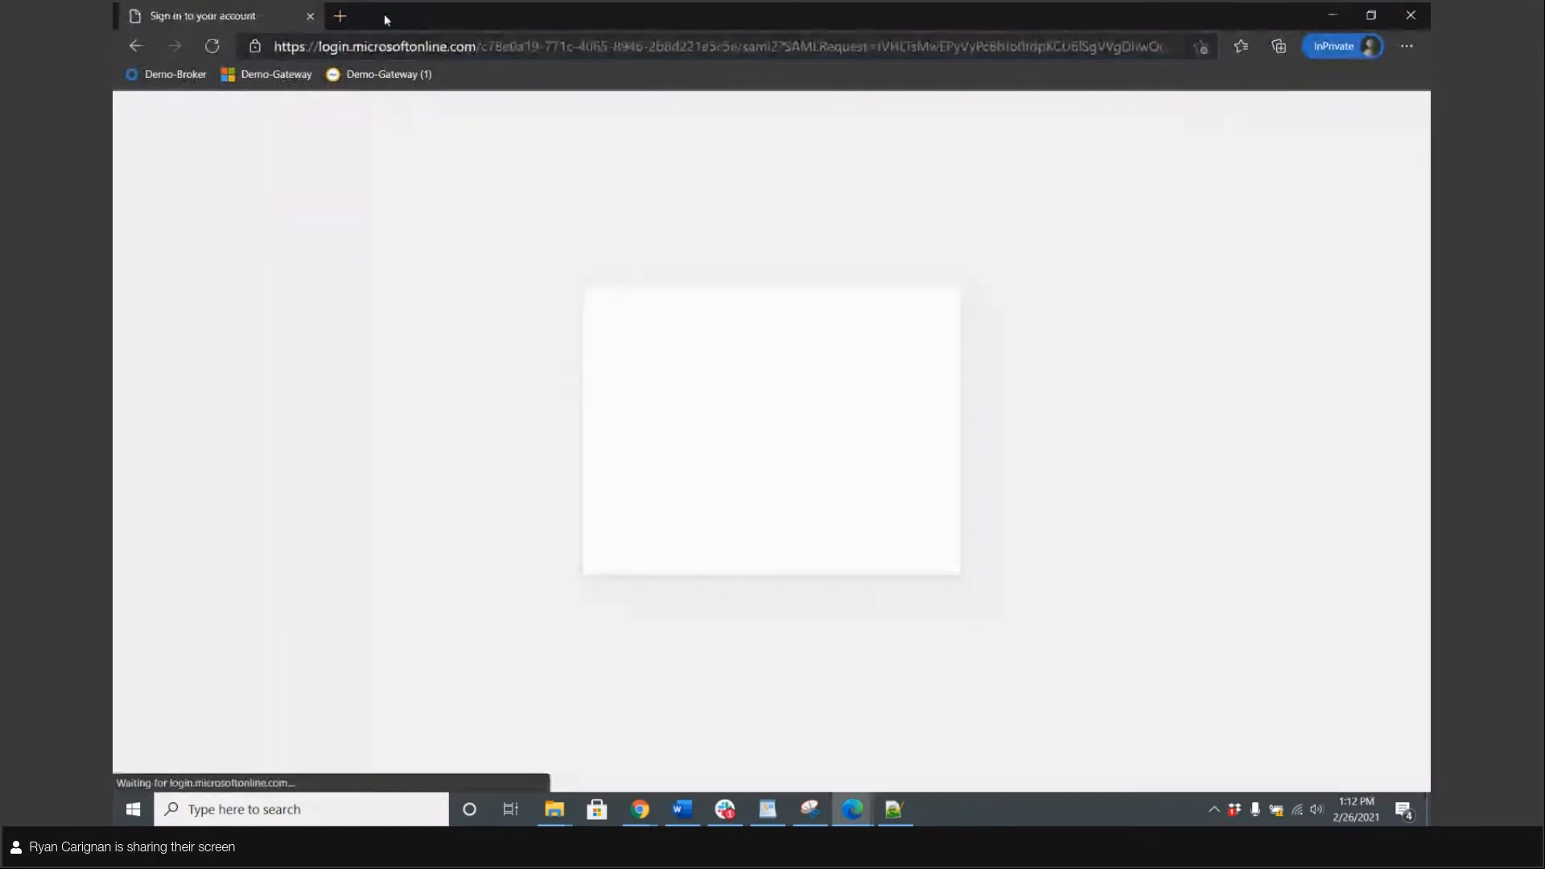
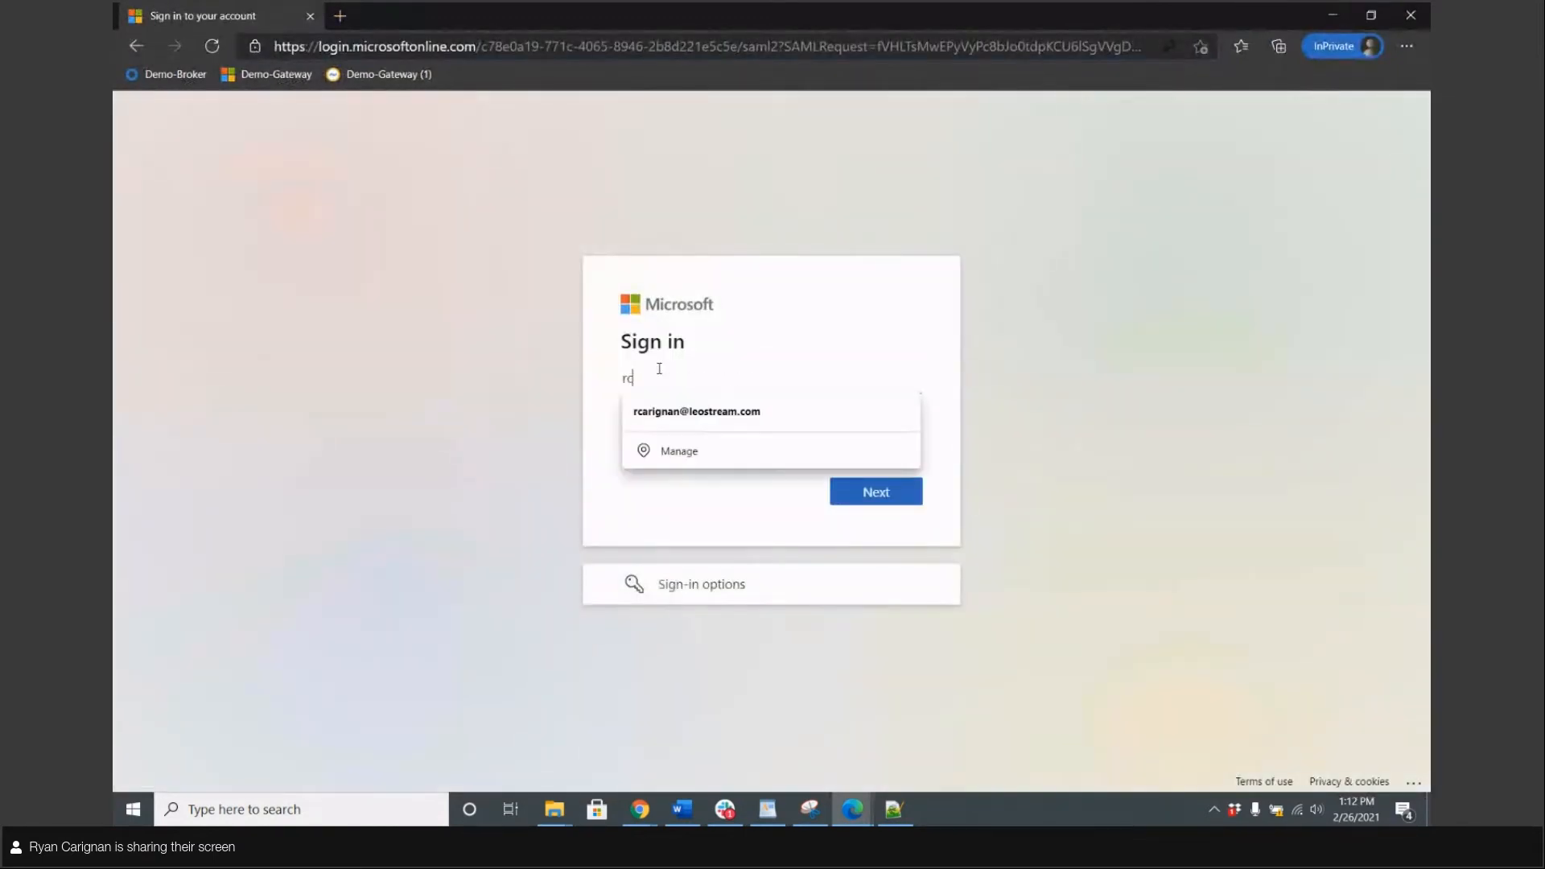
Sign in with the assigned account's email and password, answering No to Stay signed in
{"action": "key", "text": "Tab"}
{"action": "key", "text": "Return"}
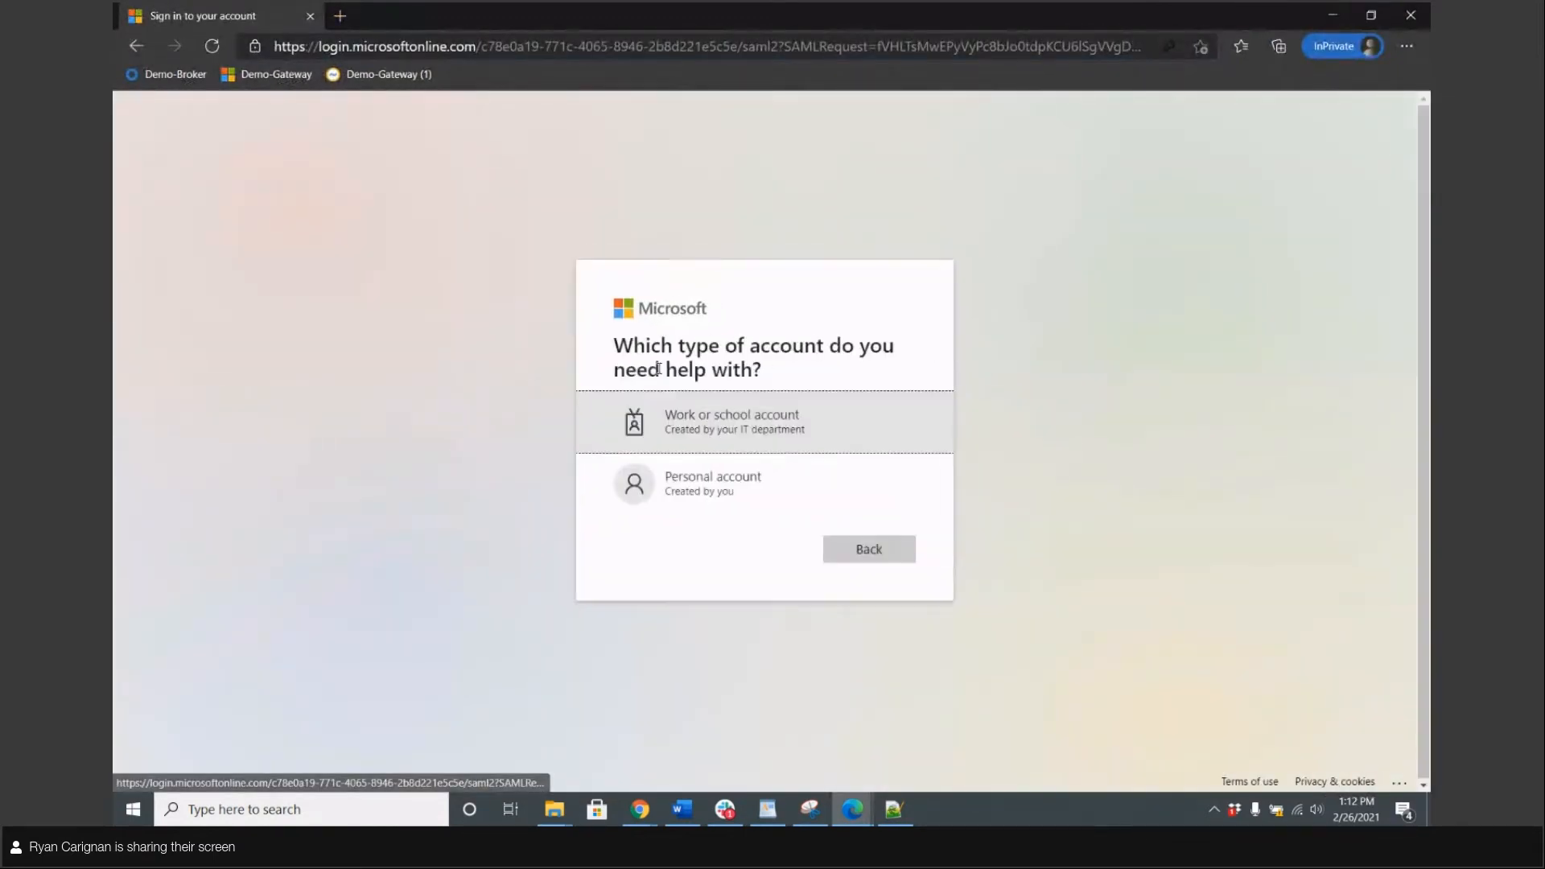
{"action": "left_click", "coordinate": [857, 548]}
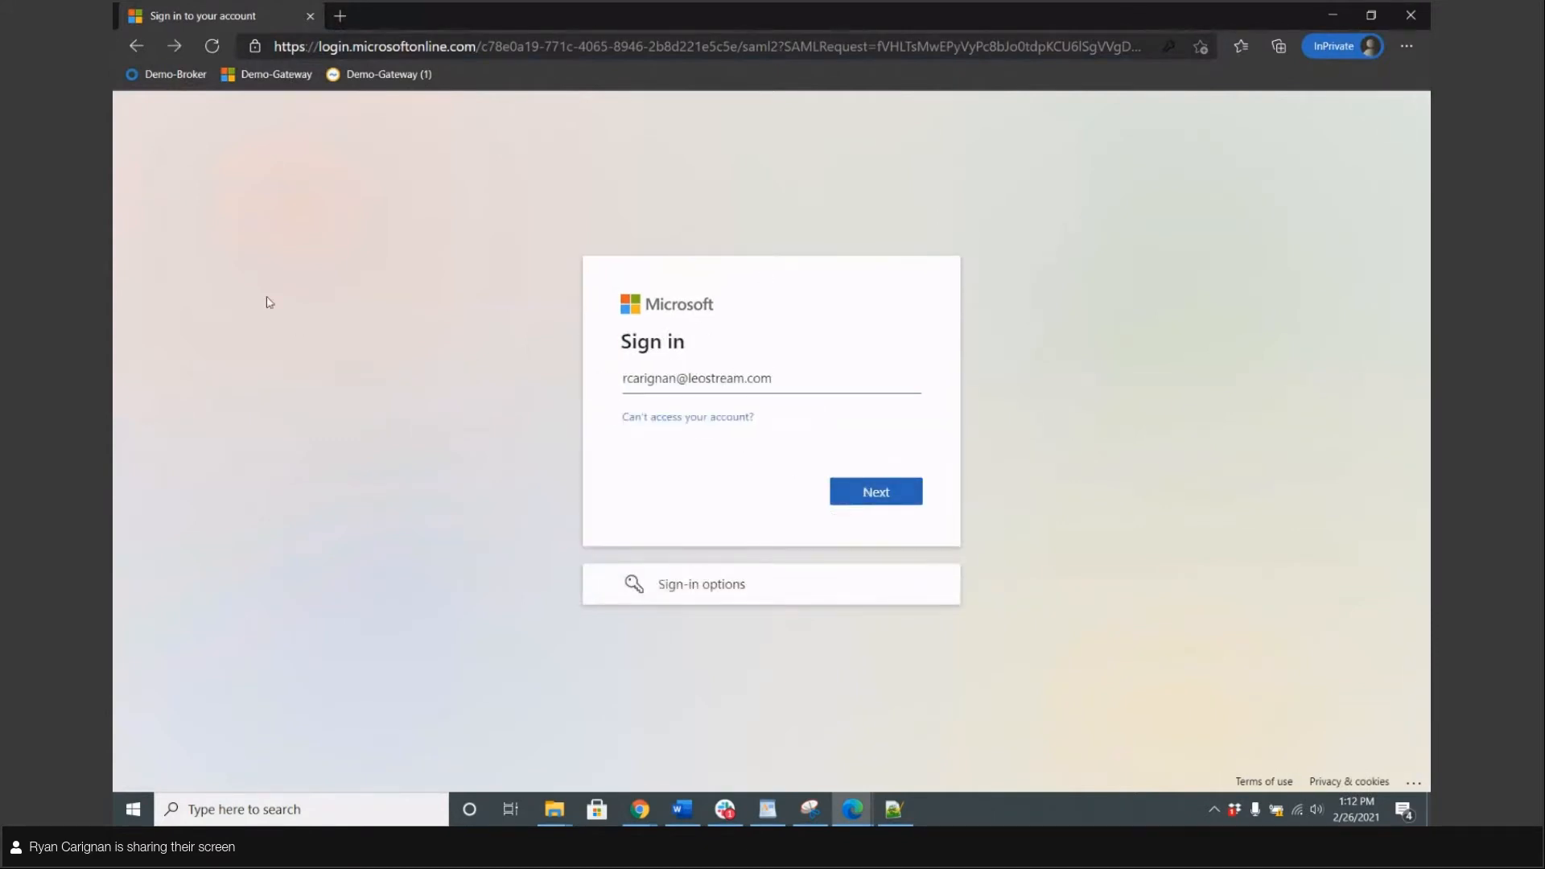
{"action": "left_click", "coordinate": [890, 501]}
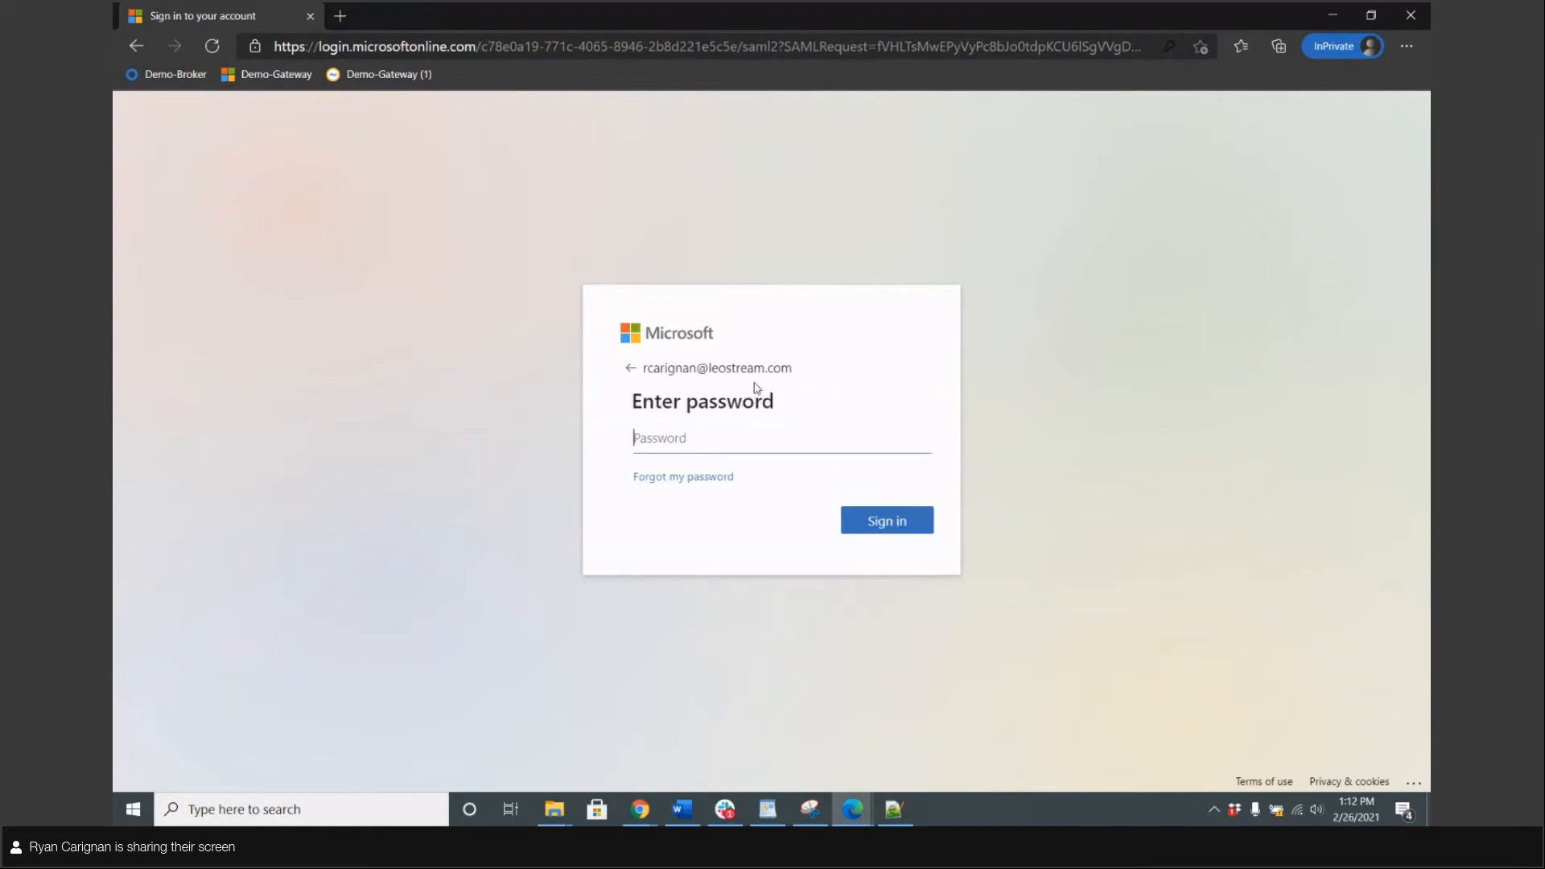
{"action": "type", "text": "•••••••••••"}
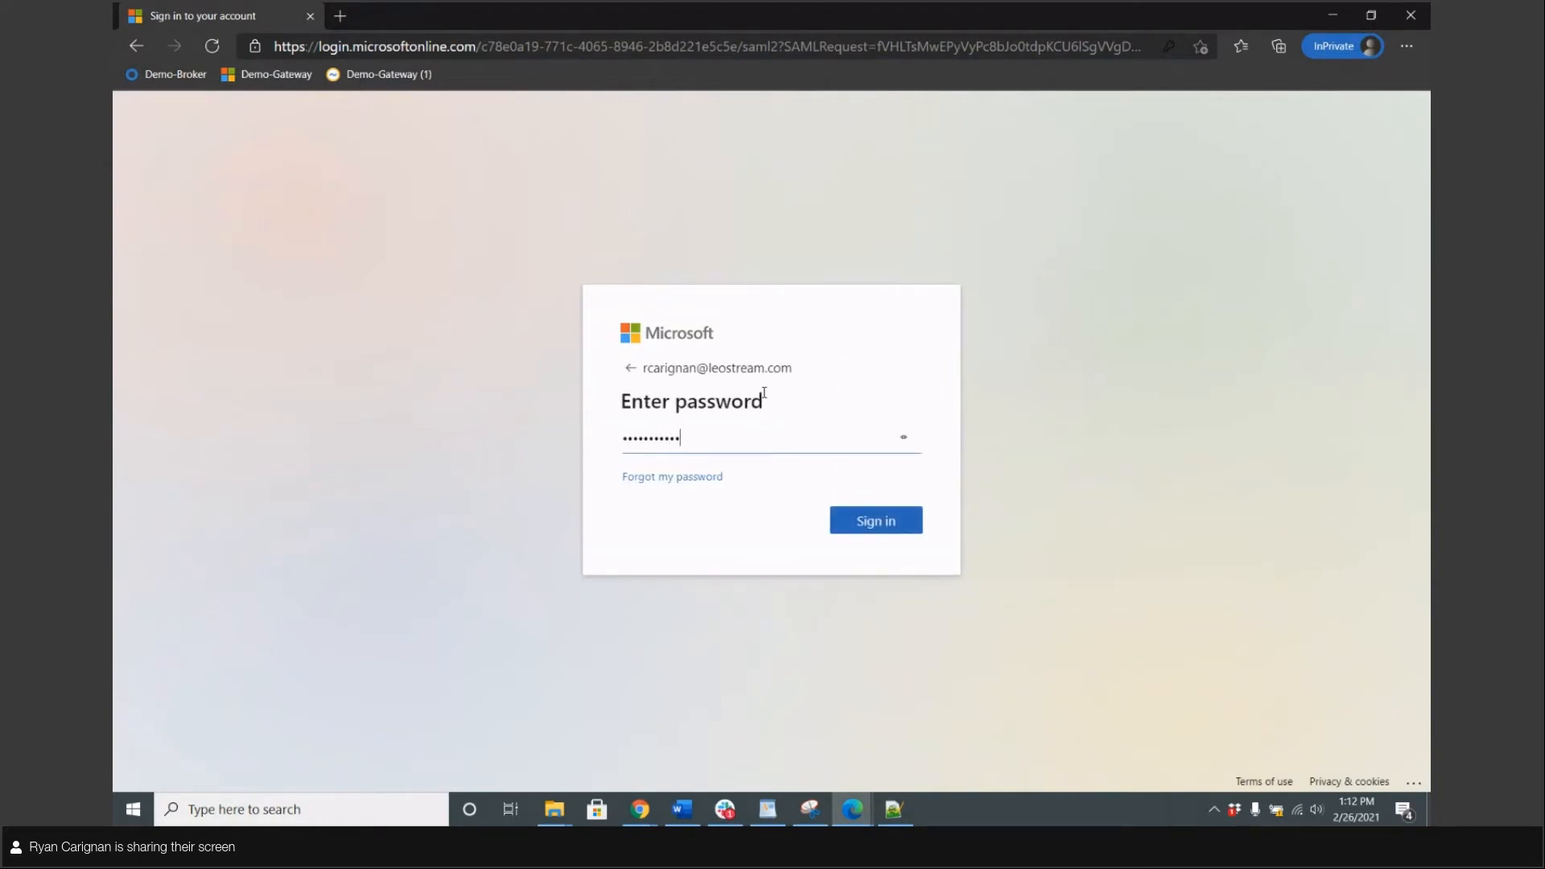
{"action": "type", "text": "••"}
{"action": "key", "text": "Return"}
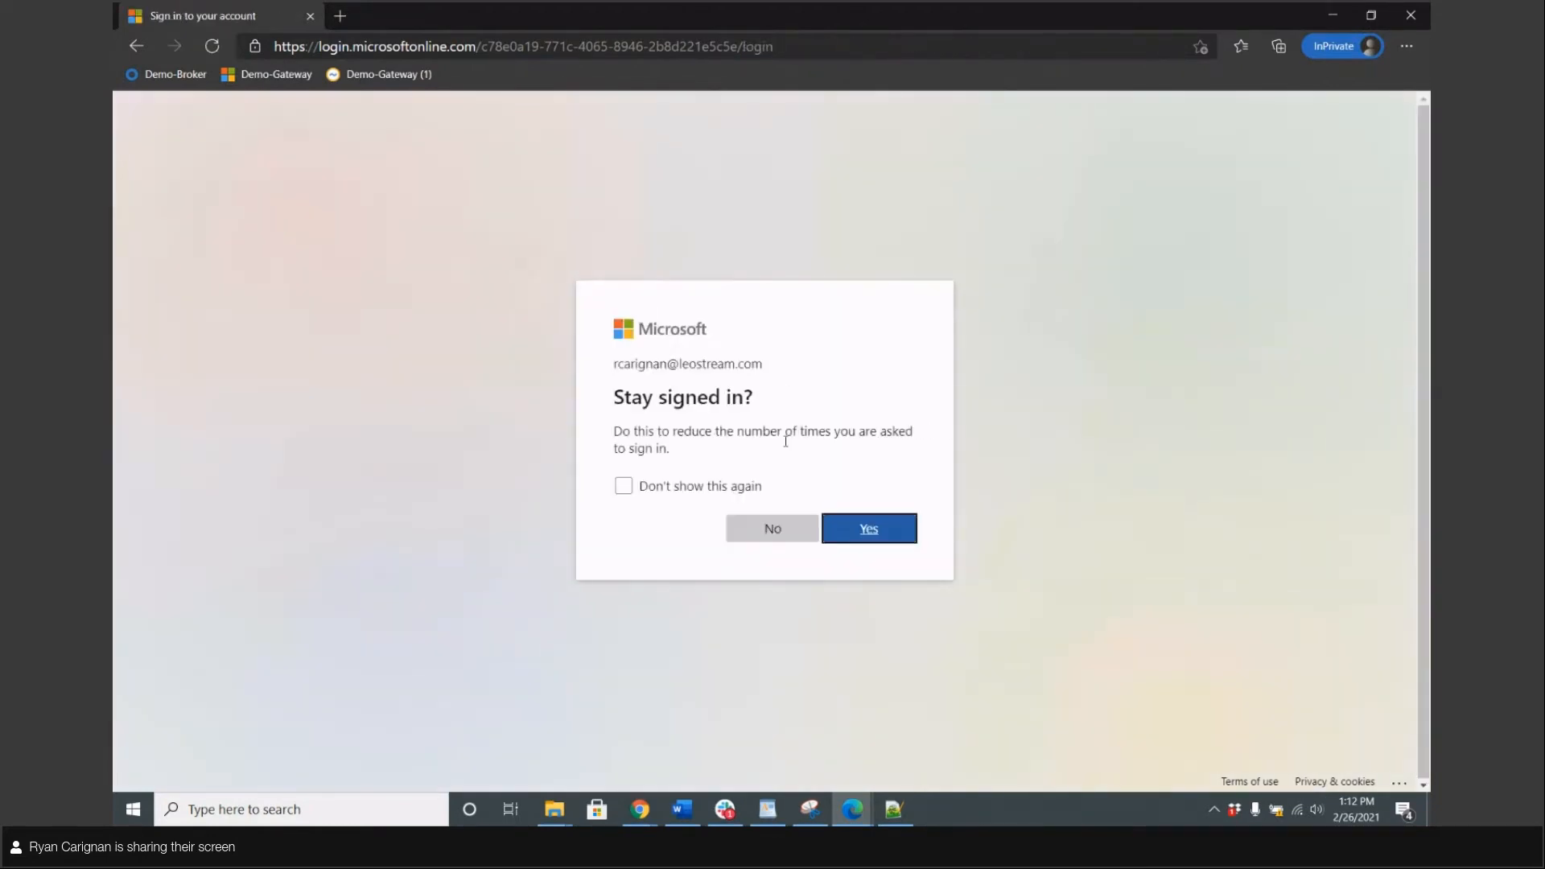
{"action": "left_click", "coordinate": [772, 528]}
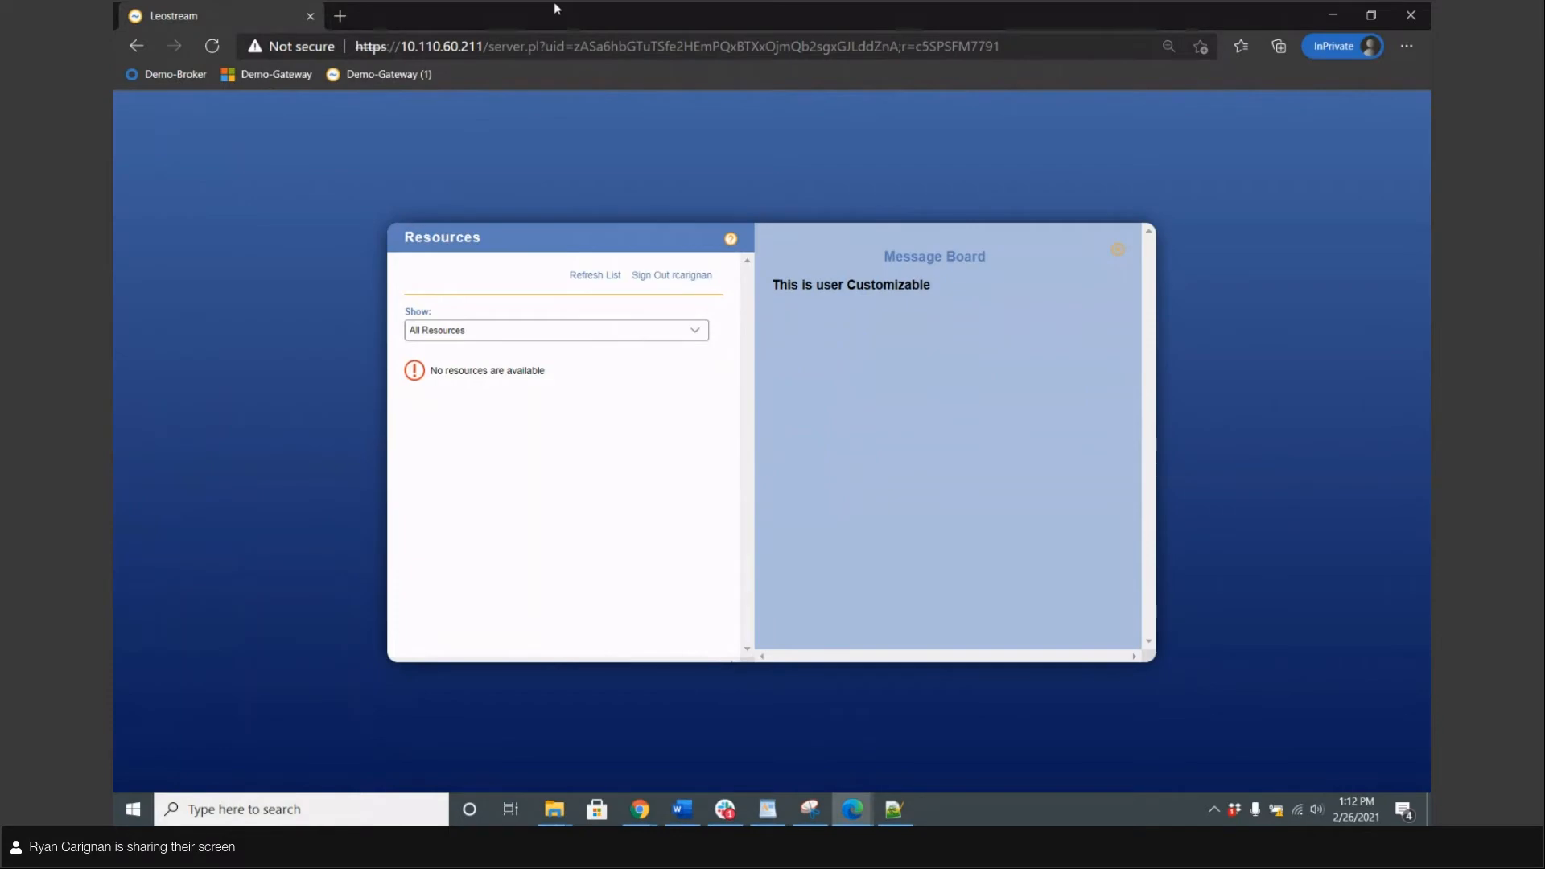
Move the private window aside and edit the Azure AD row under Configuration > Assignments
{"action": "left_click_drag", "start_coordinate": [553, 2], "coordinate": [999, 153]}
{"action": "left_click", "coordinate": [386, 9]}
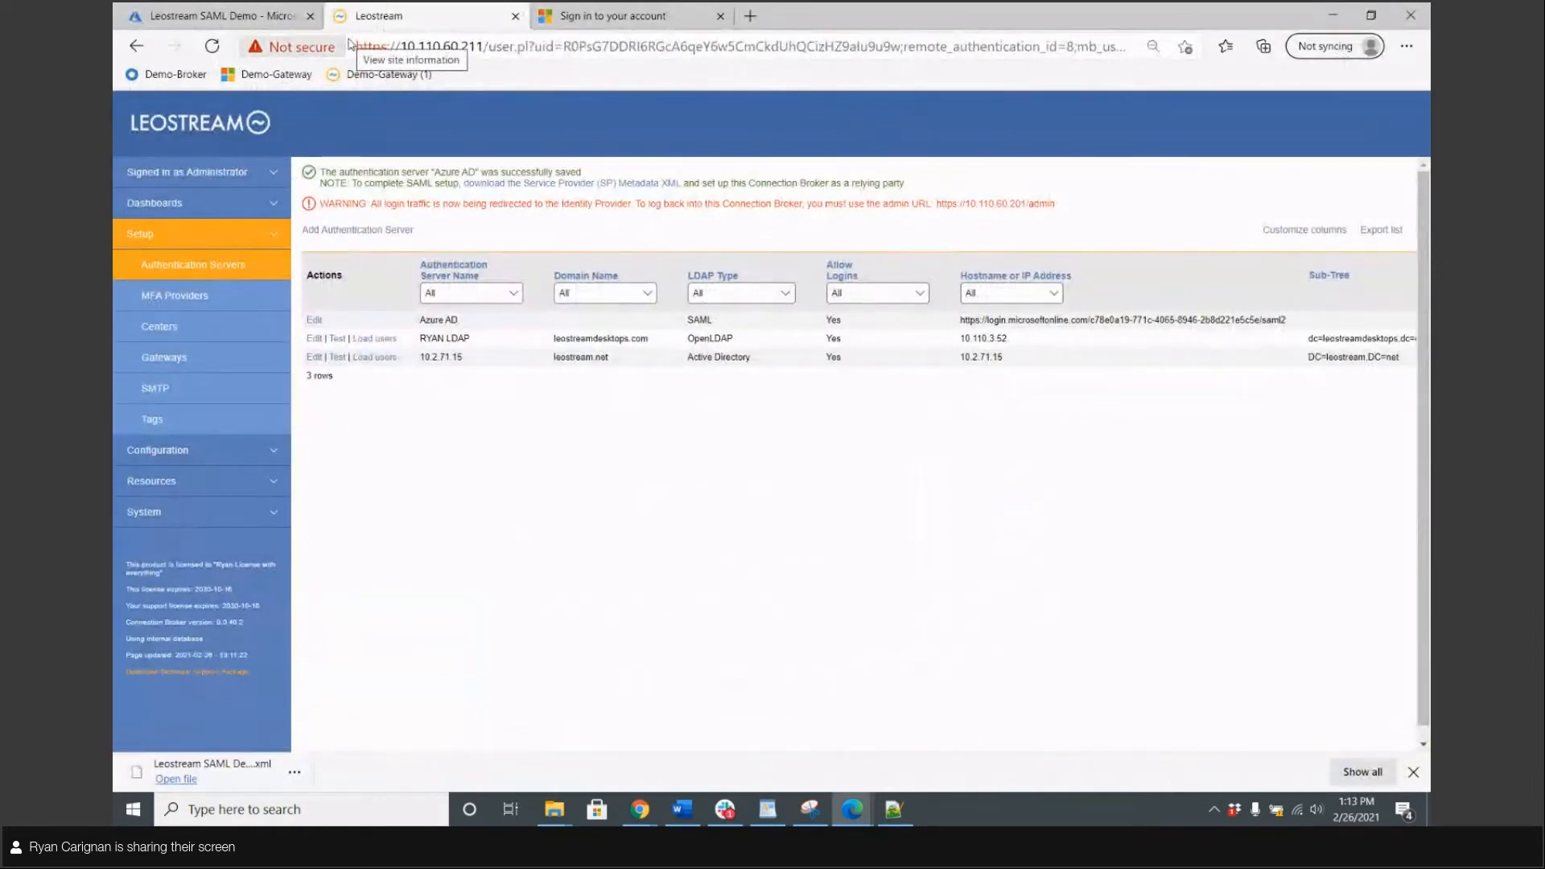
{"action": "left_click", "coordinate": [158, 450]}
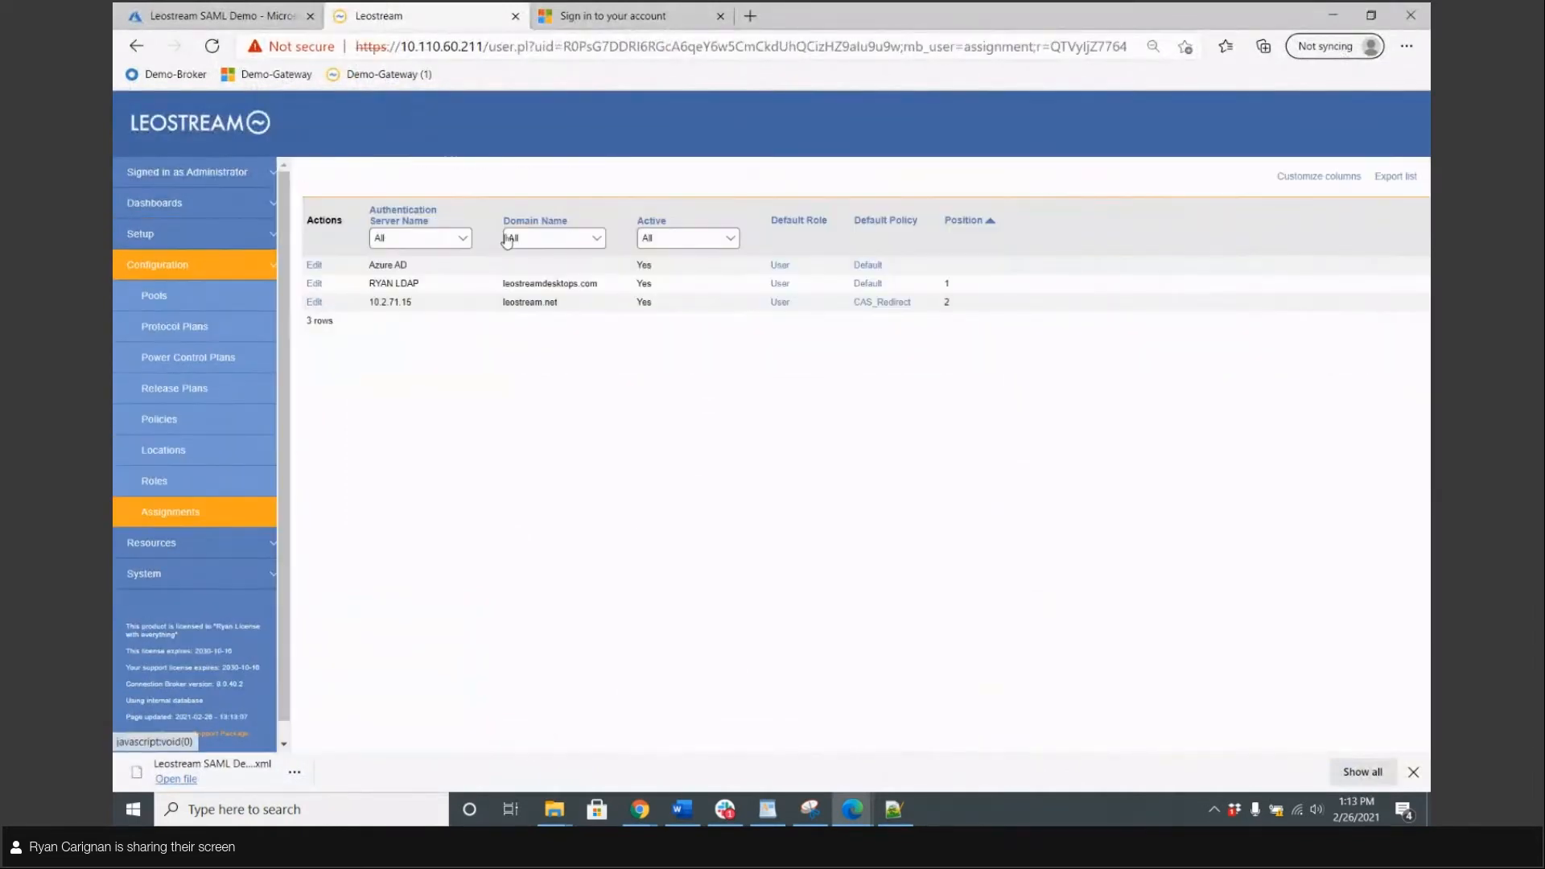
{"action": "left_click", "coordinate": [314, 266]}
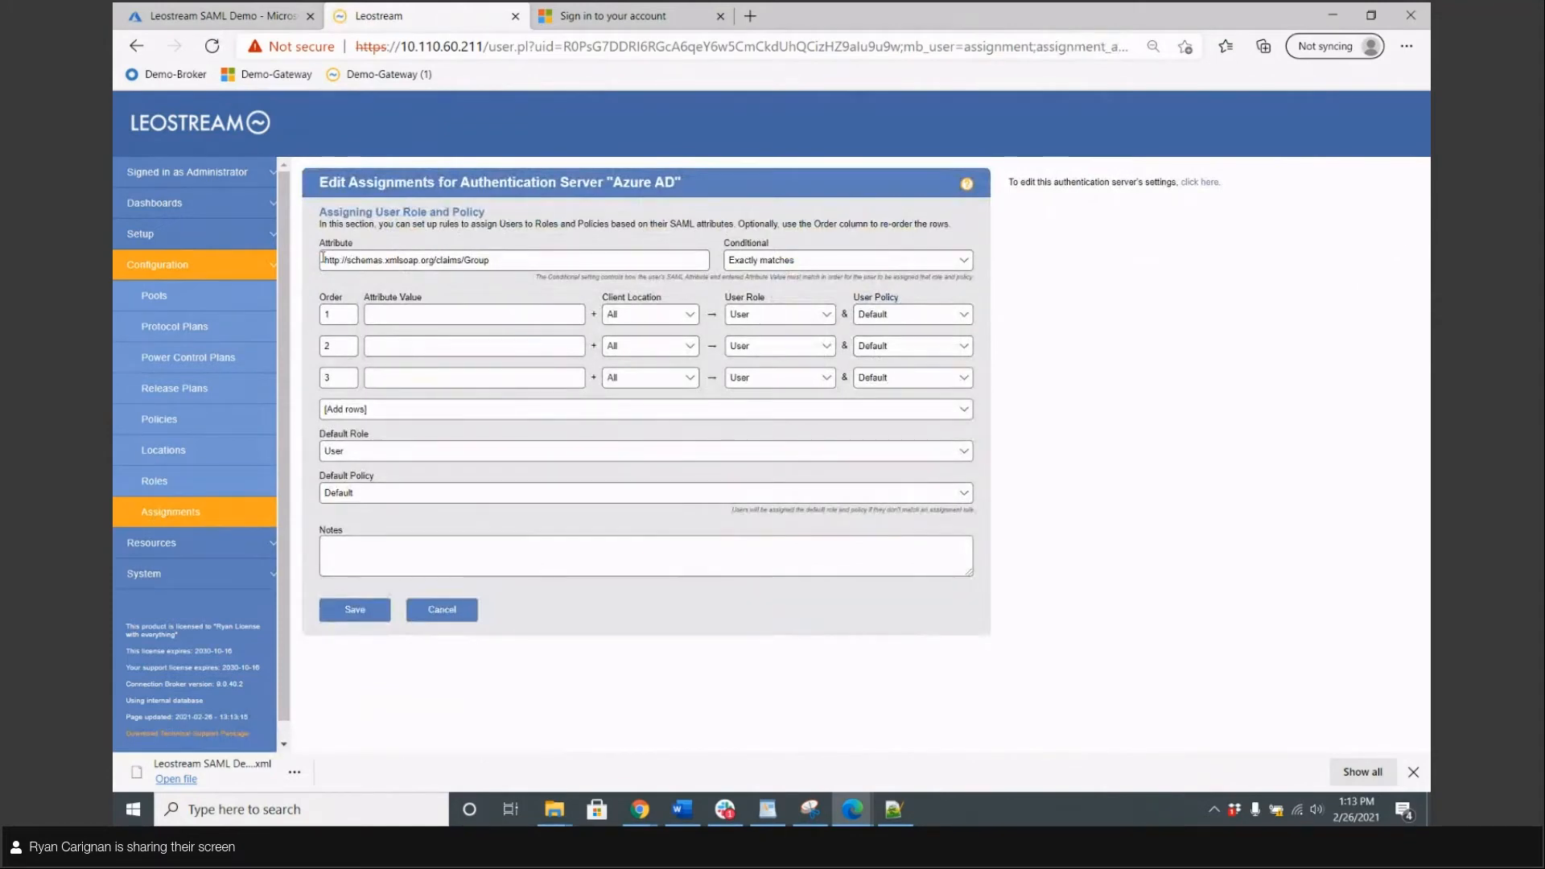
Select and review the group attribute URL on the Azure AD assignments page
{"action": "left_click_drag", "start_coordinate": [322, 258], "coordinate": [493, 259]}
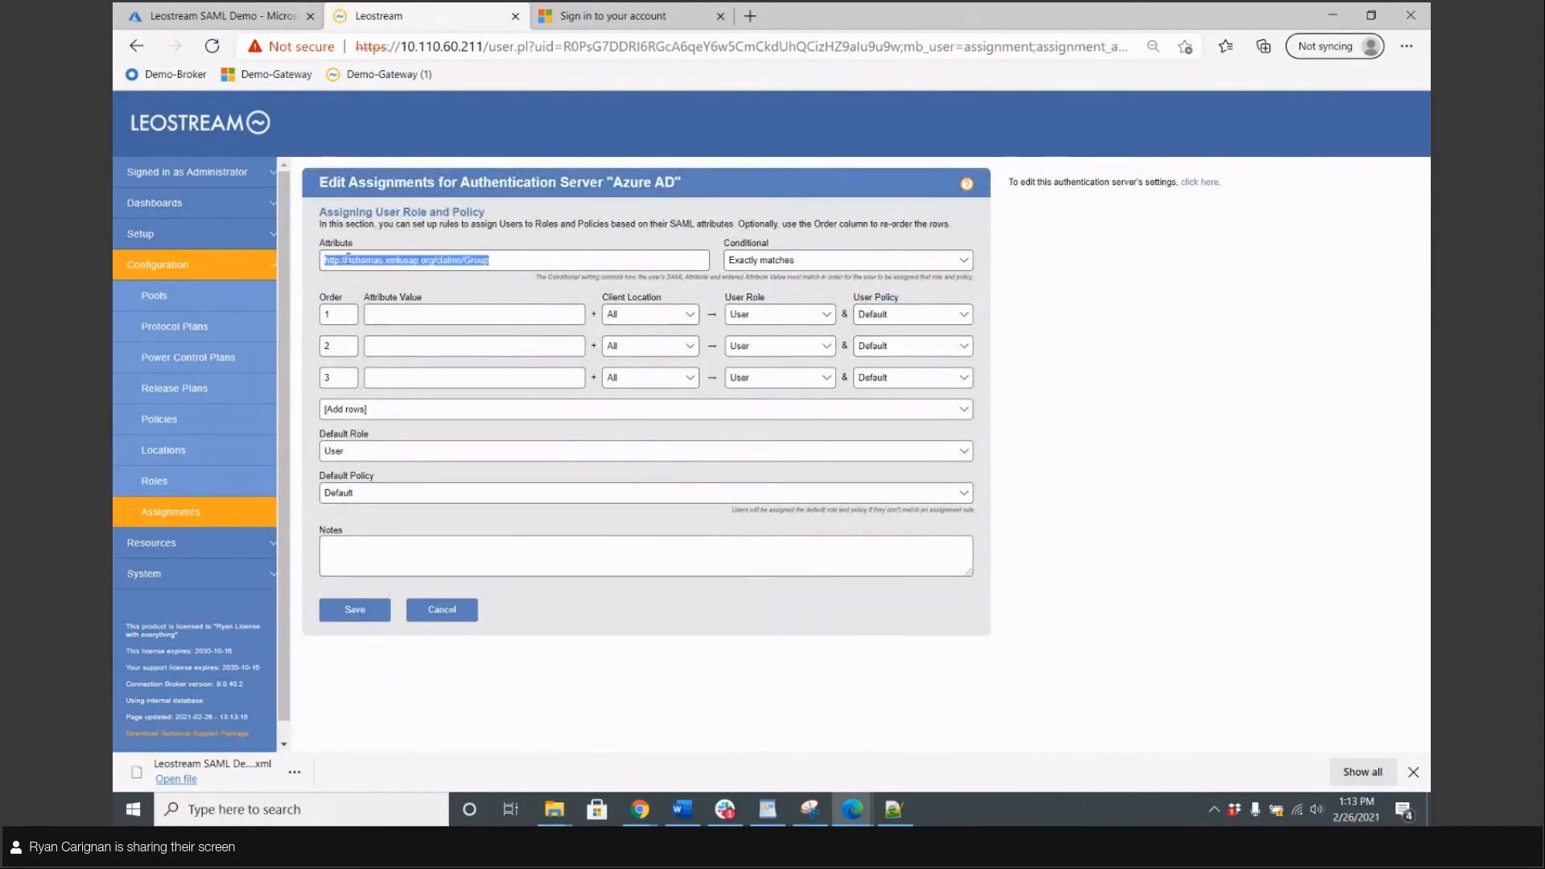
{"action": "left_click_drag", "start_coordinate": [327, 260], "coordinate": [532, 265]}
{"action": "left_click", "coordinate": [531, 265]}
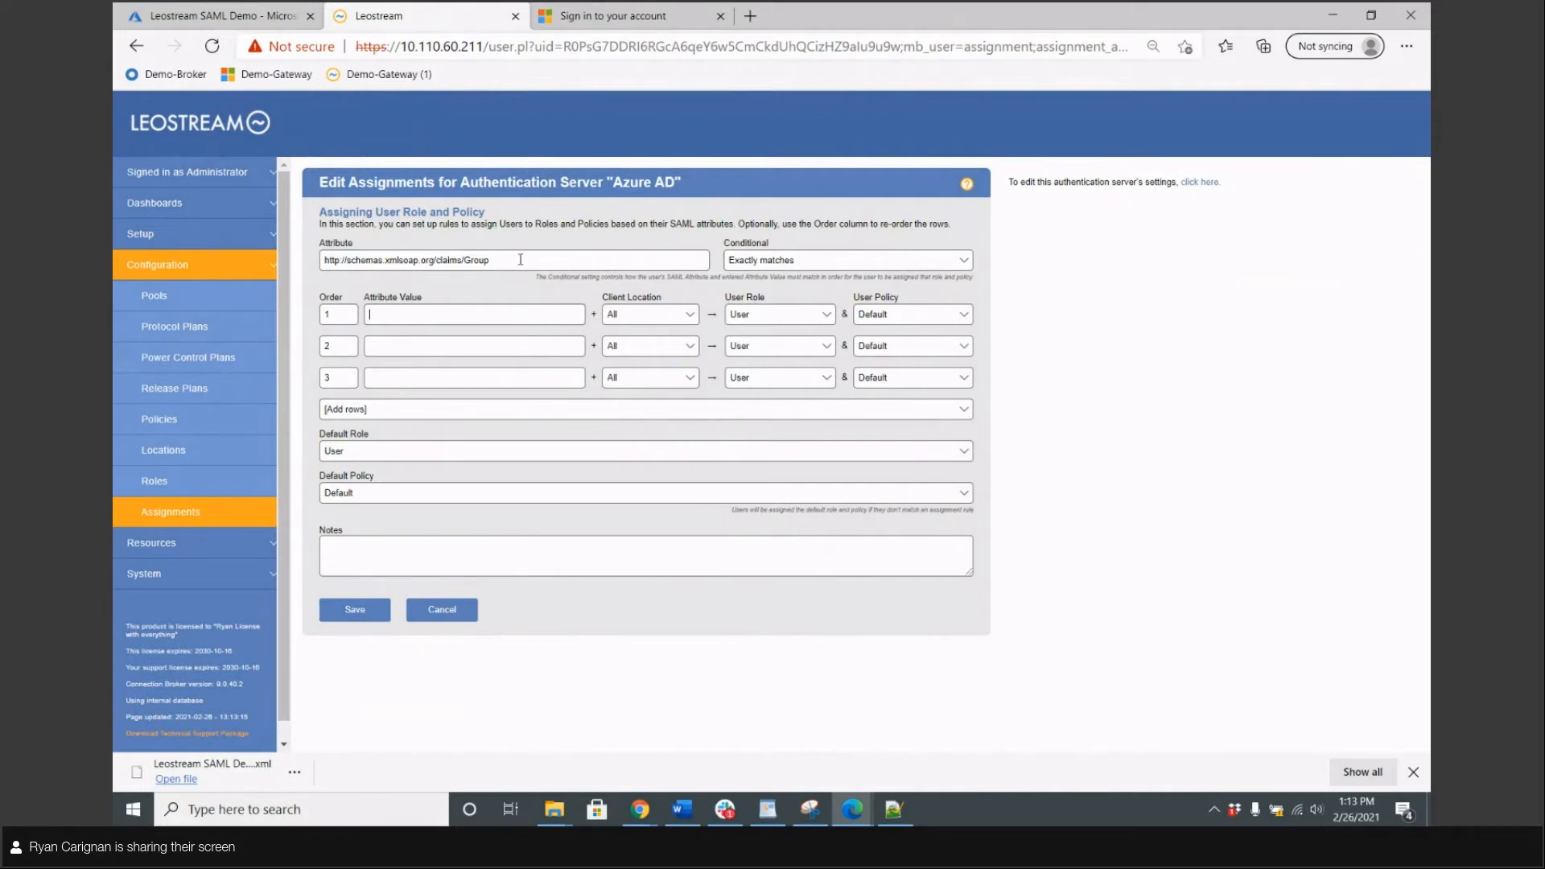
{"action": "left_click_drag", "start_coordinate": [509, 259], "coordinate": [331, 263]}
{"action": "left_click", "coordinate": [346, 259]}
{"action": "left_click", "coordinate": [549, 263]}
{"action": "left_click", "coordinate": [331, 263]}
Open the Azure-authenticated user's Edit User page from Resources > Users
{"action": "left_click", "coordinate": [152, 543]}
{"action": "left_click", "coordinate": [161, 419]}
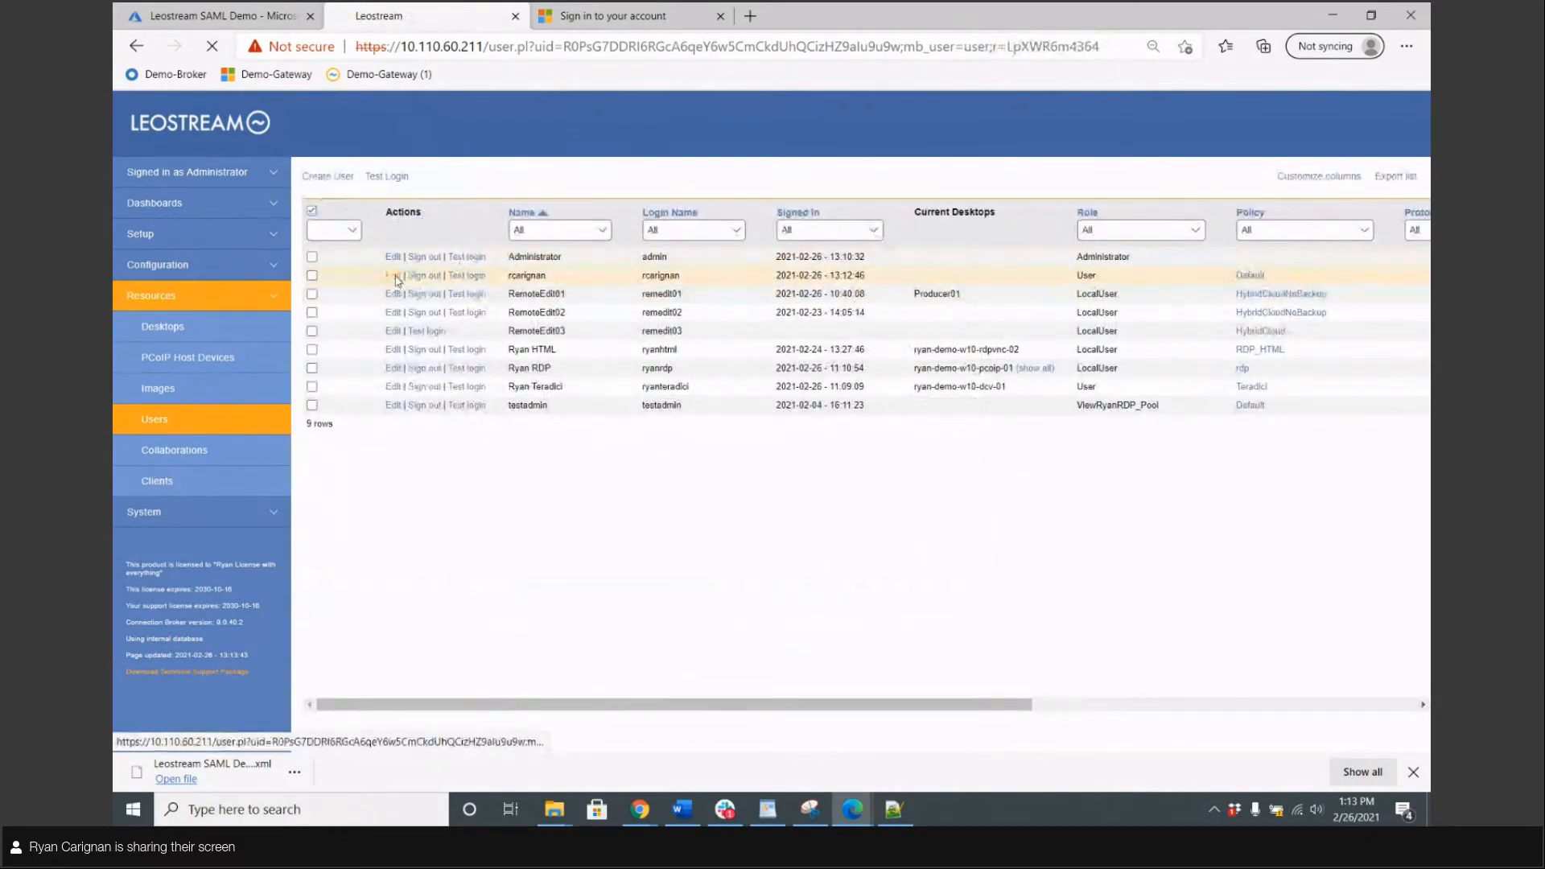
{"action": "left_click", "coordinate": [393, 275]}
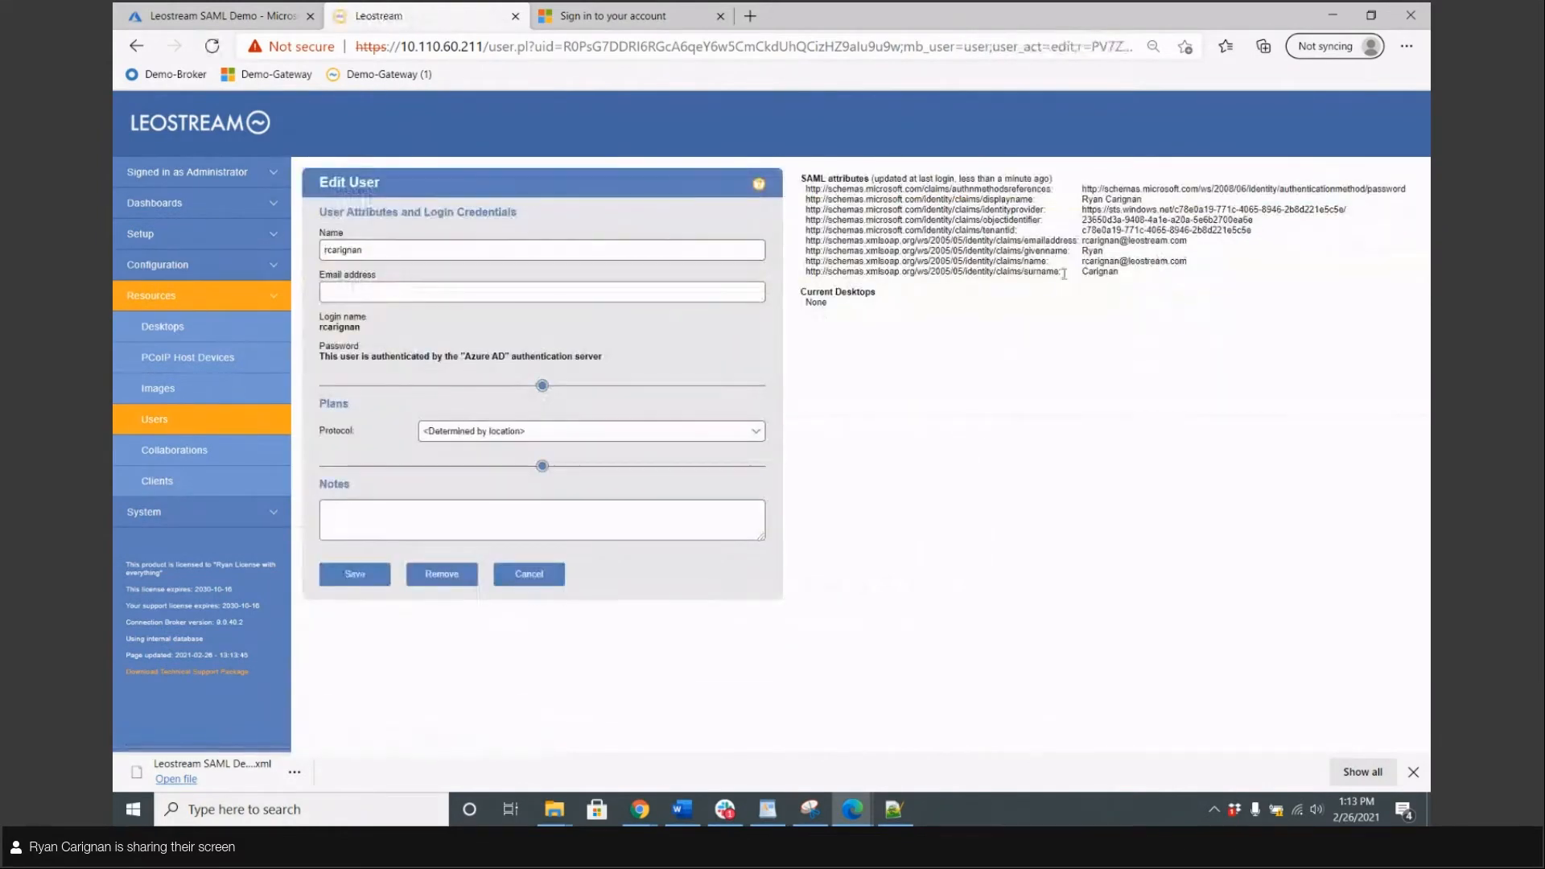
Review the received SAML name attributes, then return to the Azure portal
{"action": "left_click_drag", "start_coordinate": [1064, 273], "coordinate": [907, 206]}
{"action": "left_click", "coordinate": [907, 206]}
{"action": "left_click_drag", "start_coordinate": [805, 177], "coordinate": [926, 261]}
{"action": "left_click", "coordinate": [725, 270]}
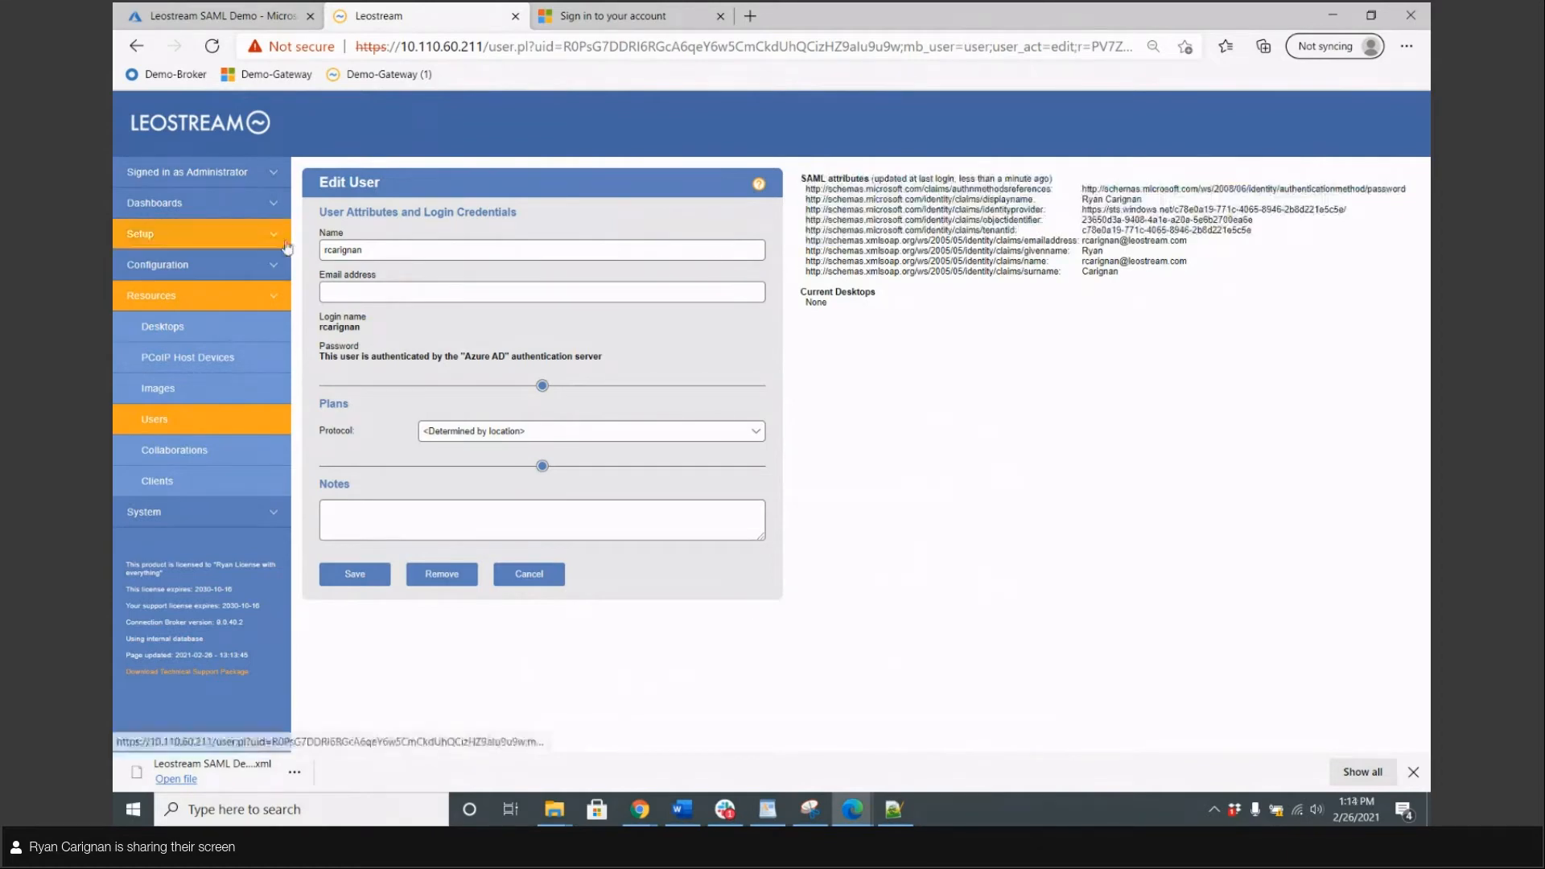
{"action": "left_click", "coordinate": [242, 15]}
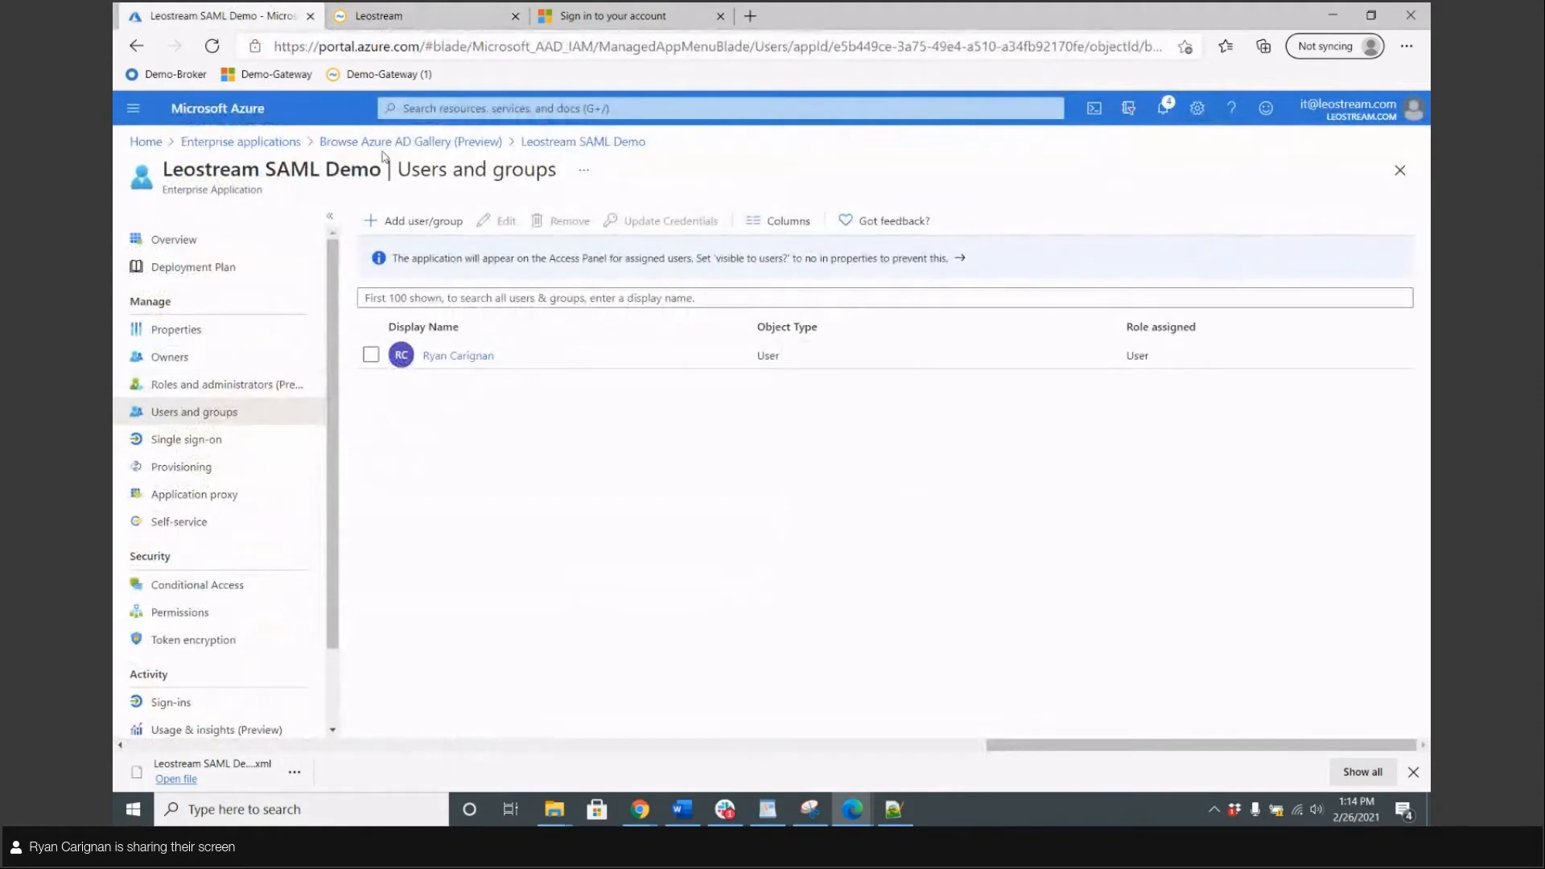
Open the Leostream SAML Demo app's Single sign-on settings
{"action": "left_click", "coordinate": [614, 143]}
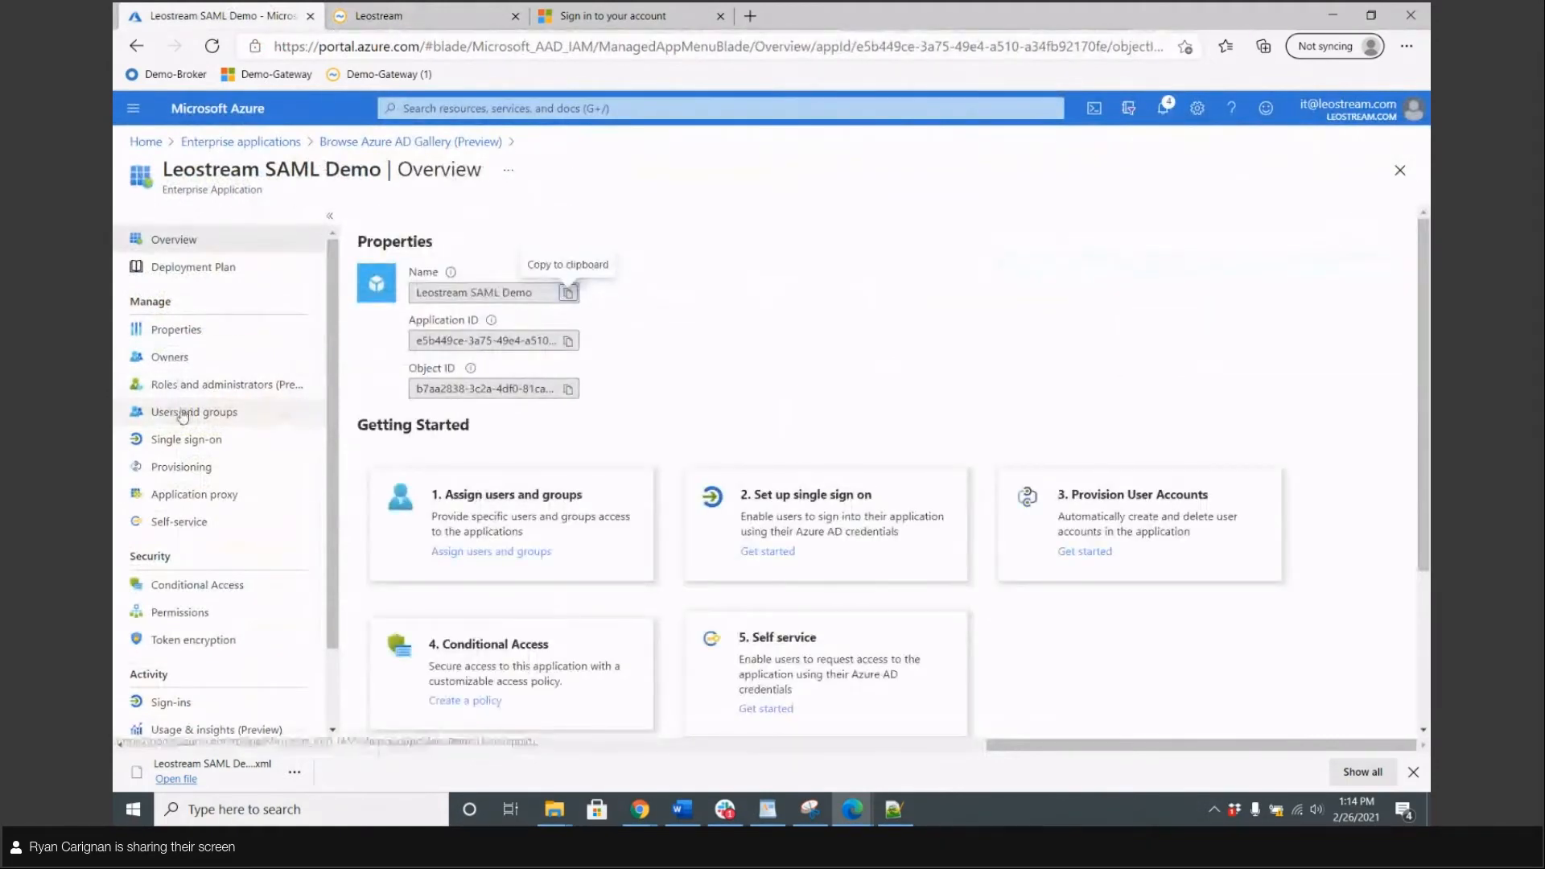
{"action": "left_click", "coordinate": [179, 440]}
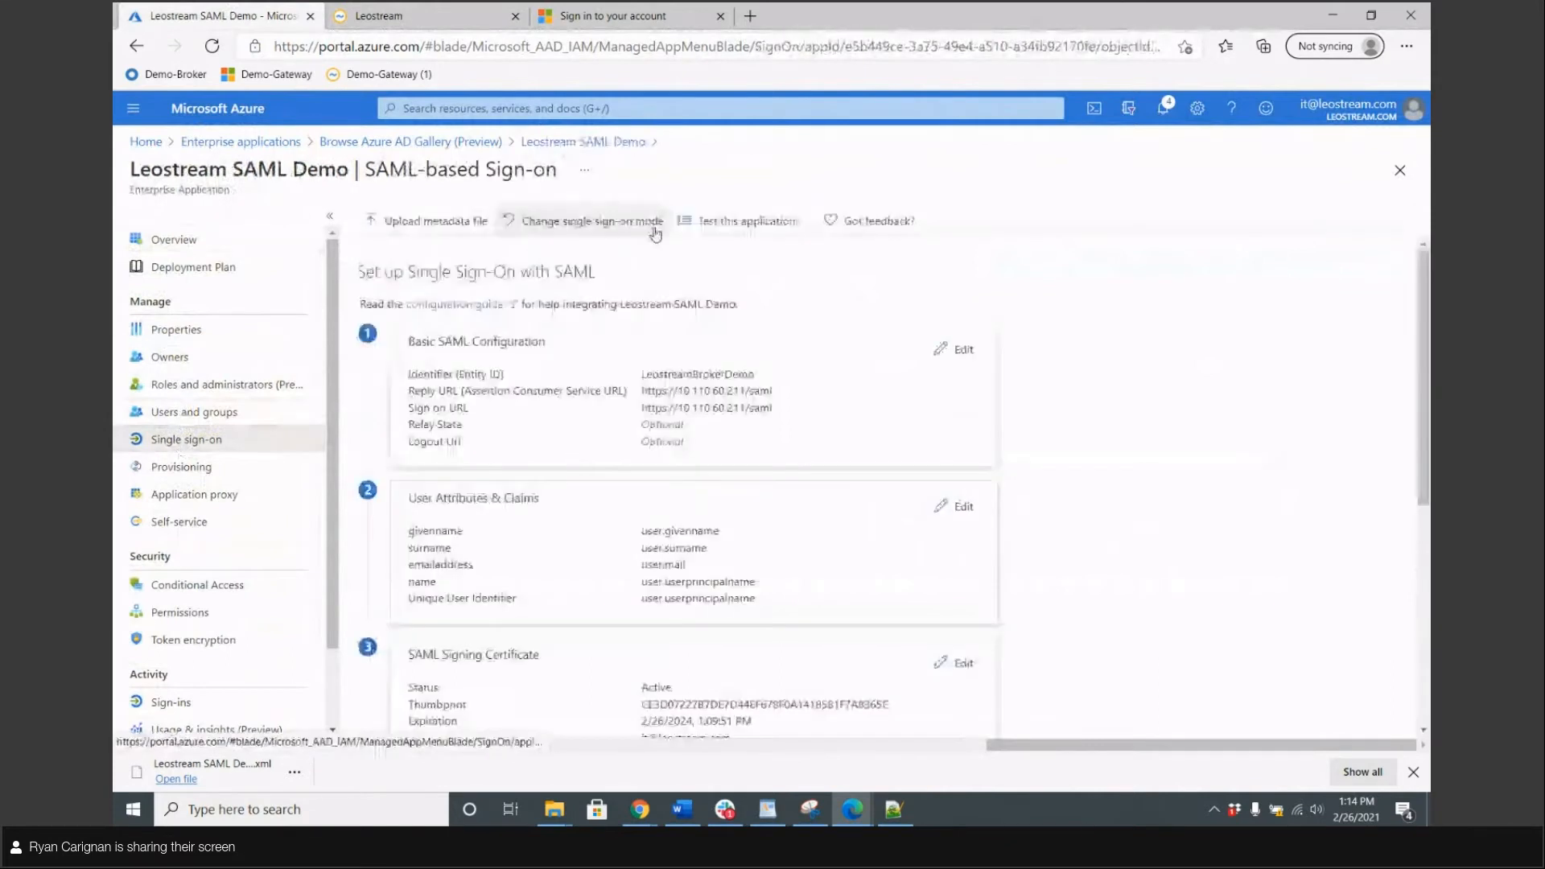
{"action": "scroll", "coordinate": [529, 306], "scroll_direction": "down", "scroll_amount": 1}
{"action": "scroll", "coordinate": [528, 308], "scroll_direction": "down", "scroll_amount": 1}
{"action": "left_click_drag", "start_coordinate": [407, 347], "coordinate": [545, 348]}
{"action": "left_click", "coordinate": [1173, 358]}
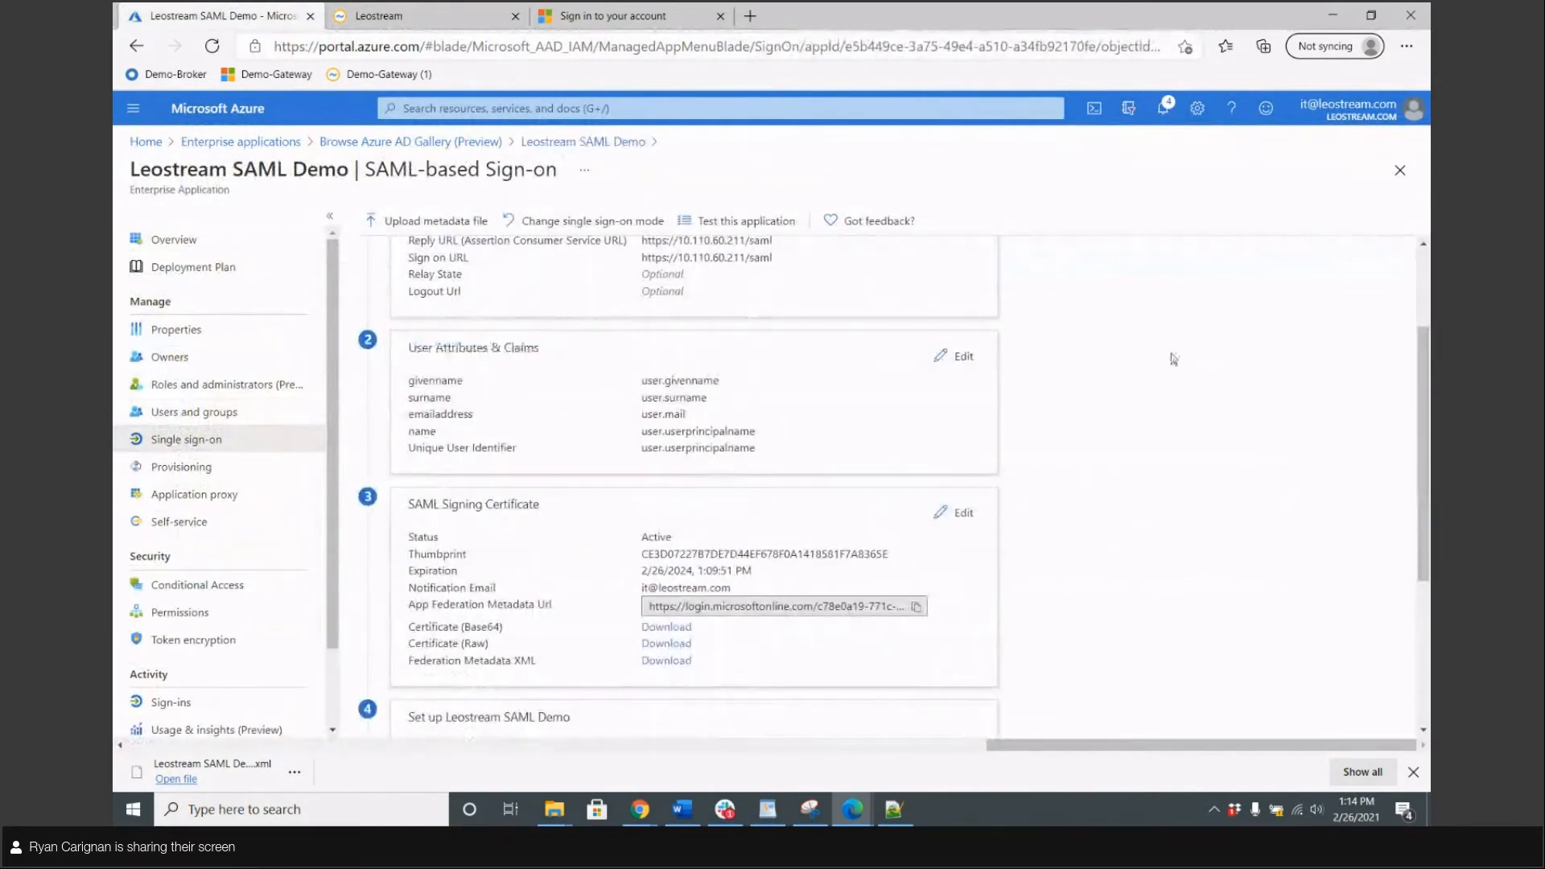
Add a group claim returning All groups under User Attributes & Claims and save it
{"action": "left_click", "coordinate": [946, 359]}
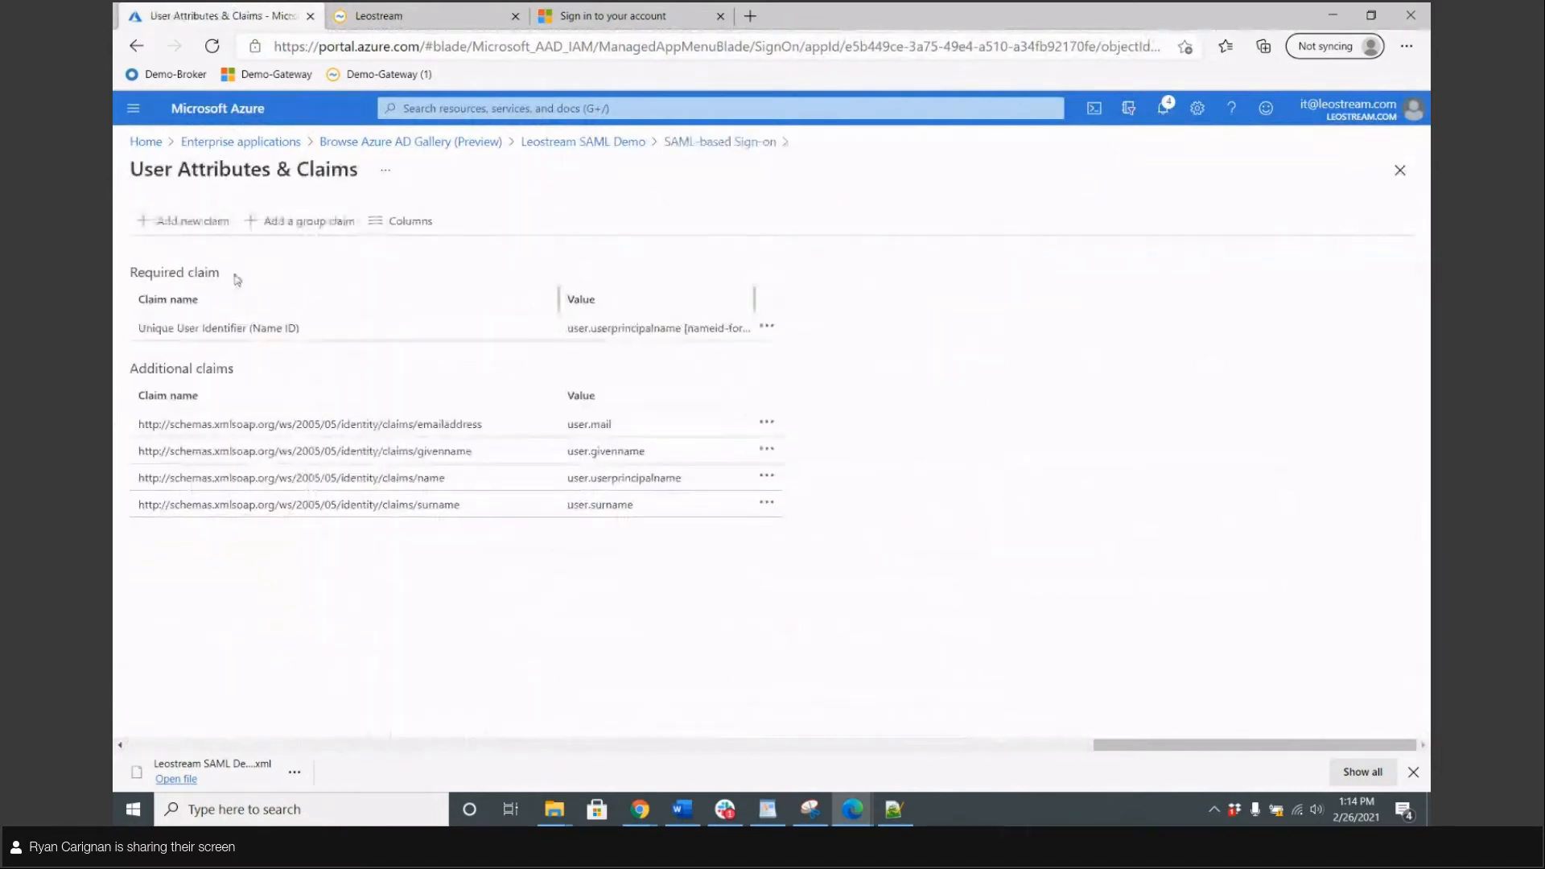
{"action": "left_click", "coordinate": [322, 222]}
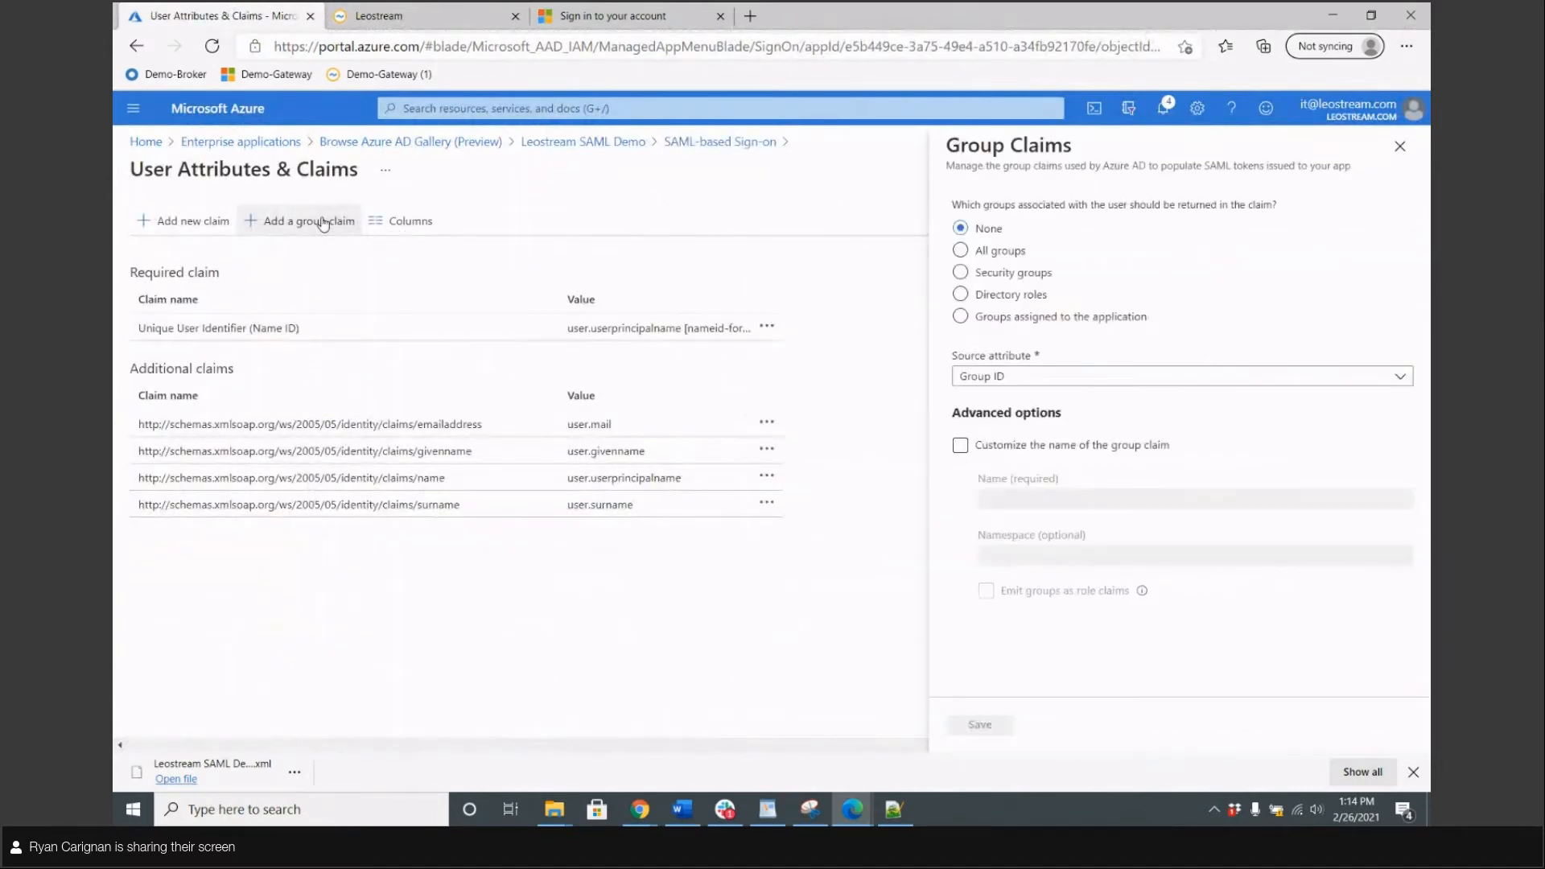
{"action": "left_click", "coordinate": [959, 251]}
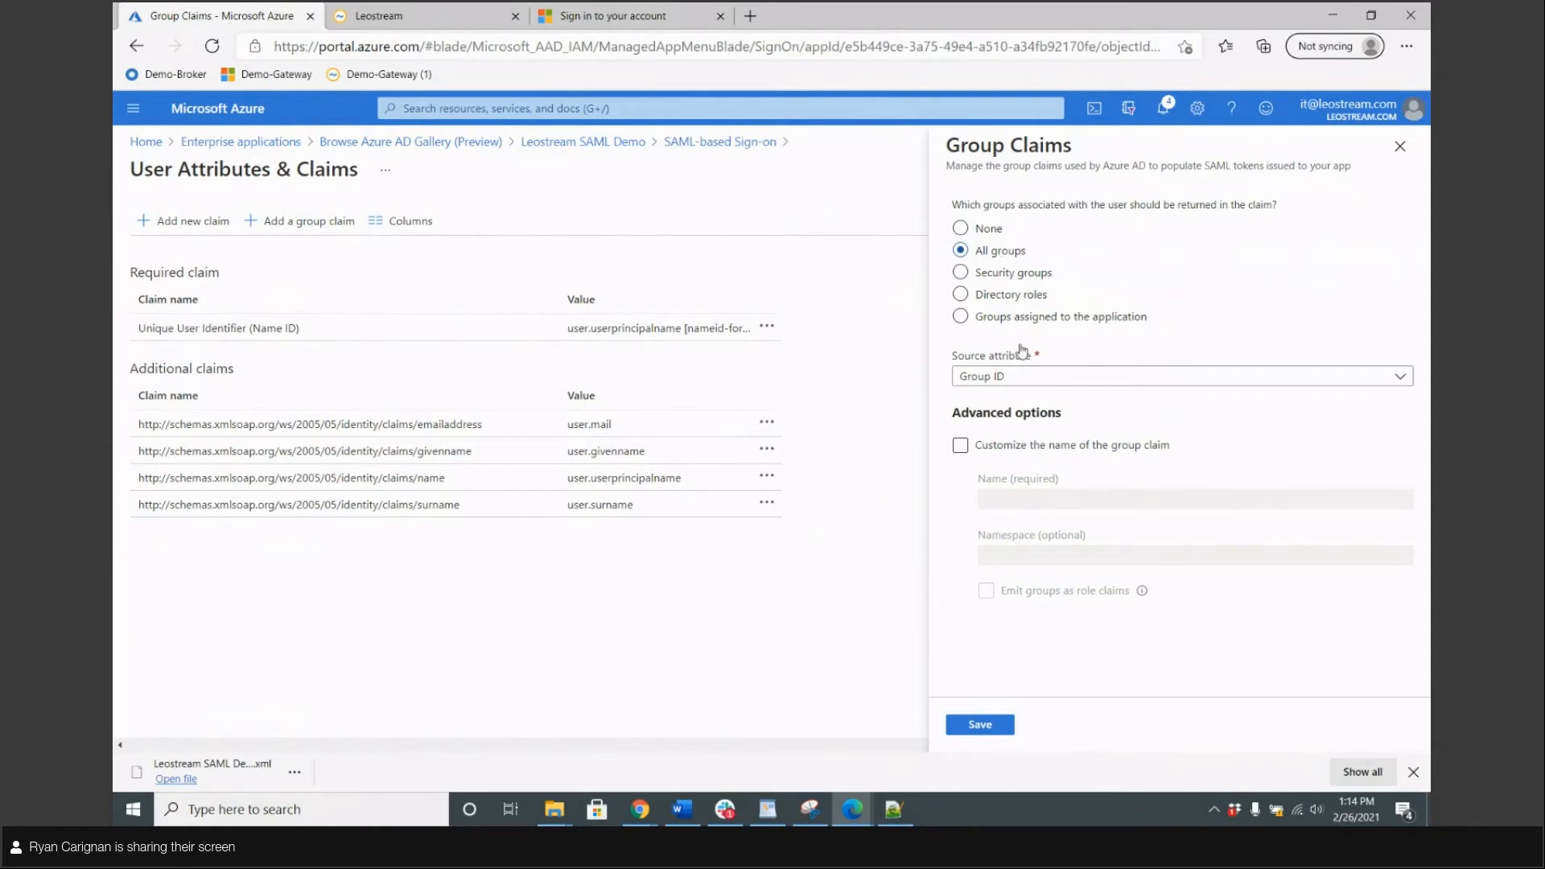
{"action": "left_click", "coordinate": [979, 726]}
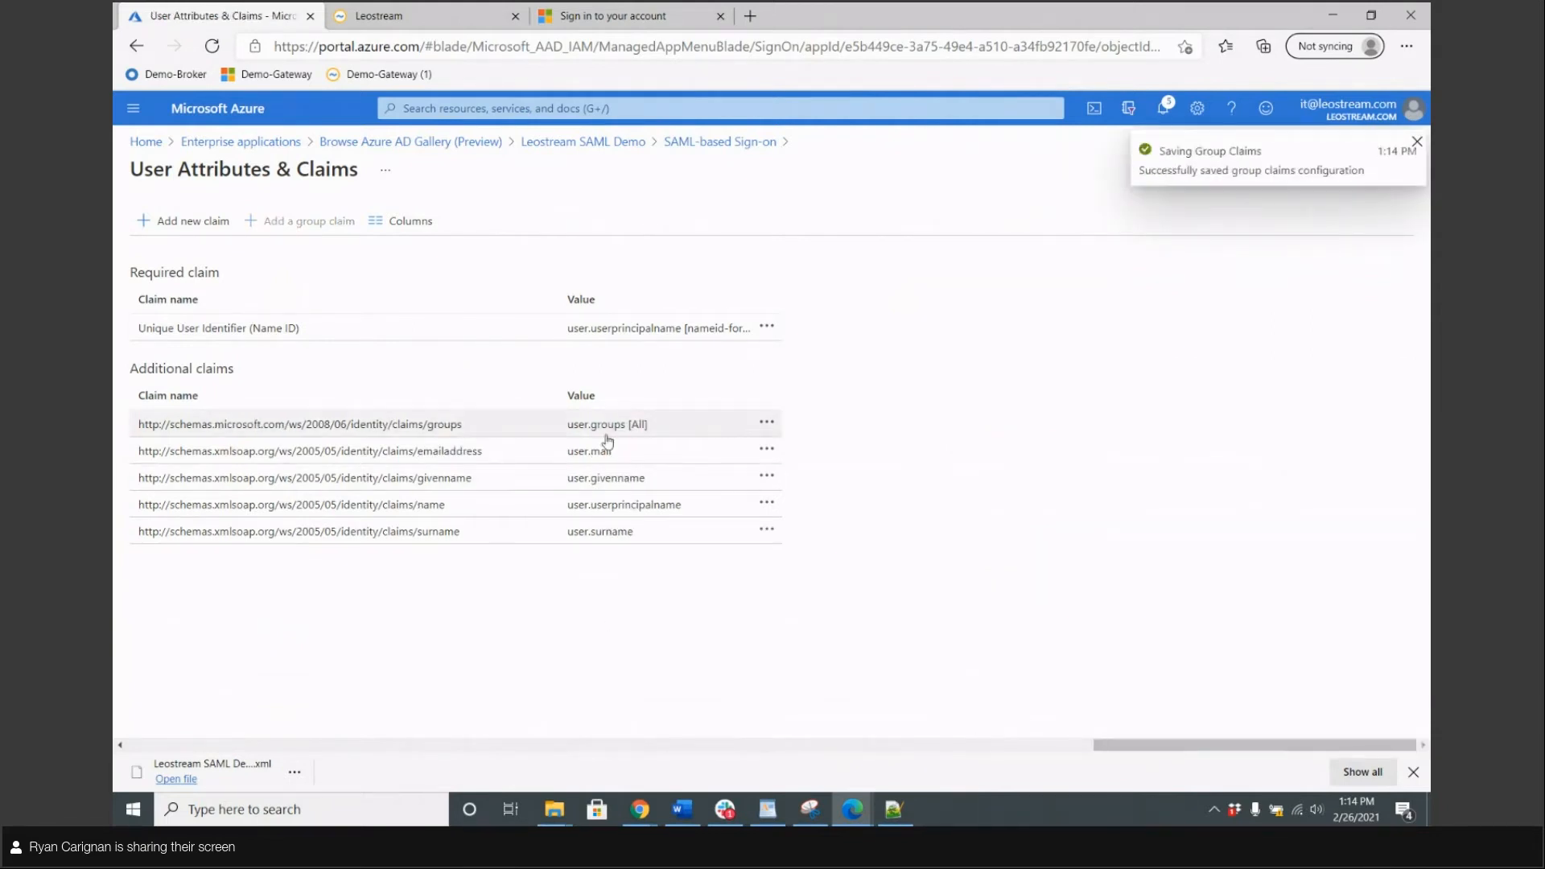
Sign the test user out of the Leostream user portal in the InPrivate window
{"action": "left_click", "coordinate": [452, 12]}
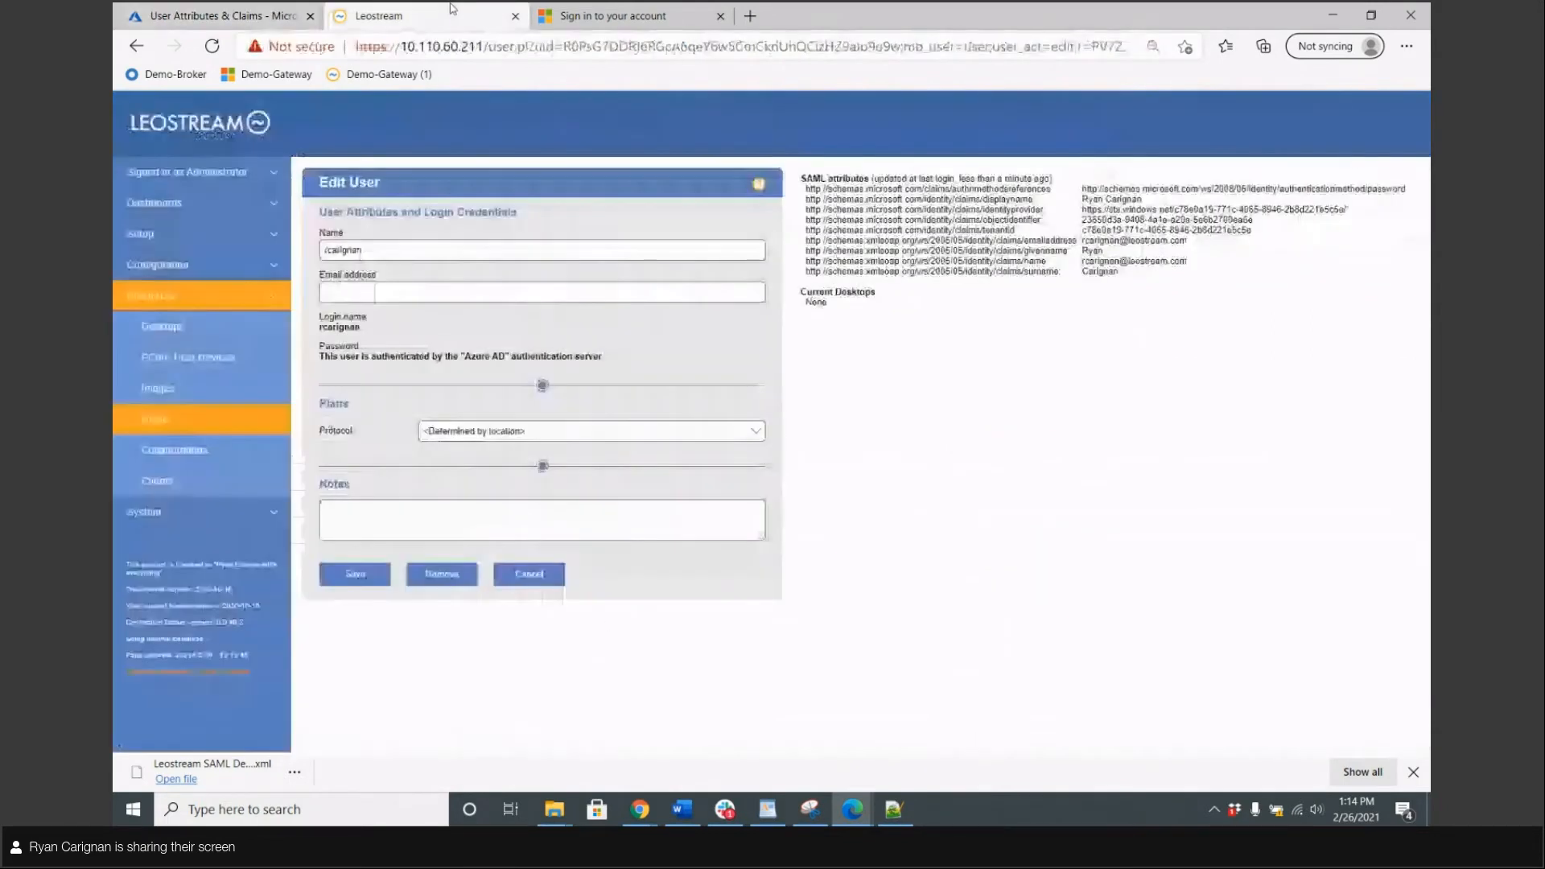
{"action": "mouse_move", "coordinate": [850, 805]}
{"action": "left_click", "coordinate": [941, 728]}
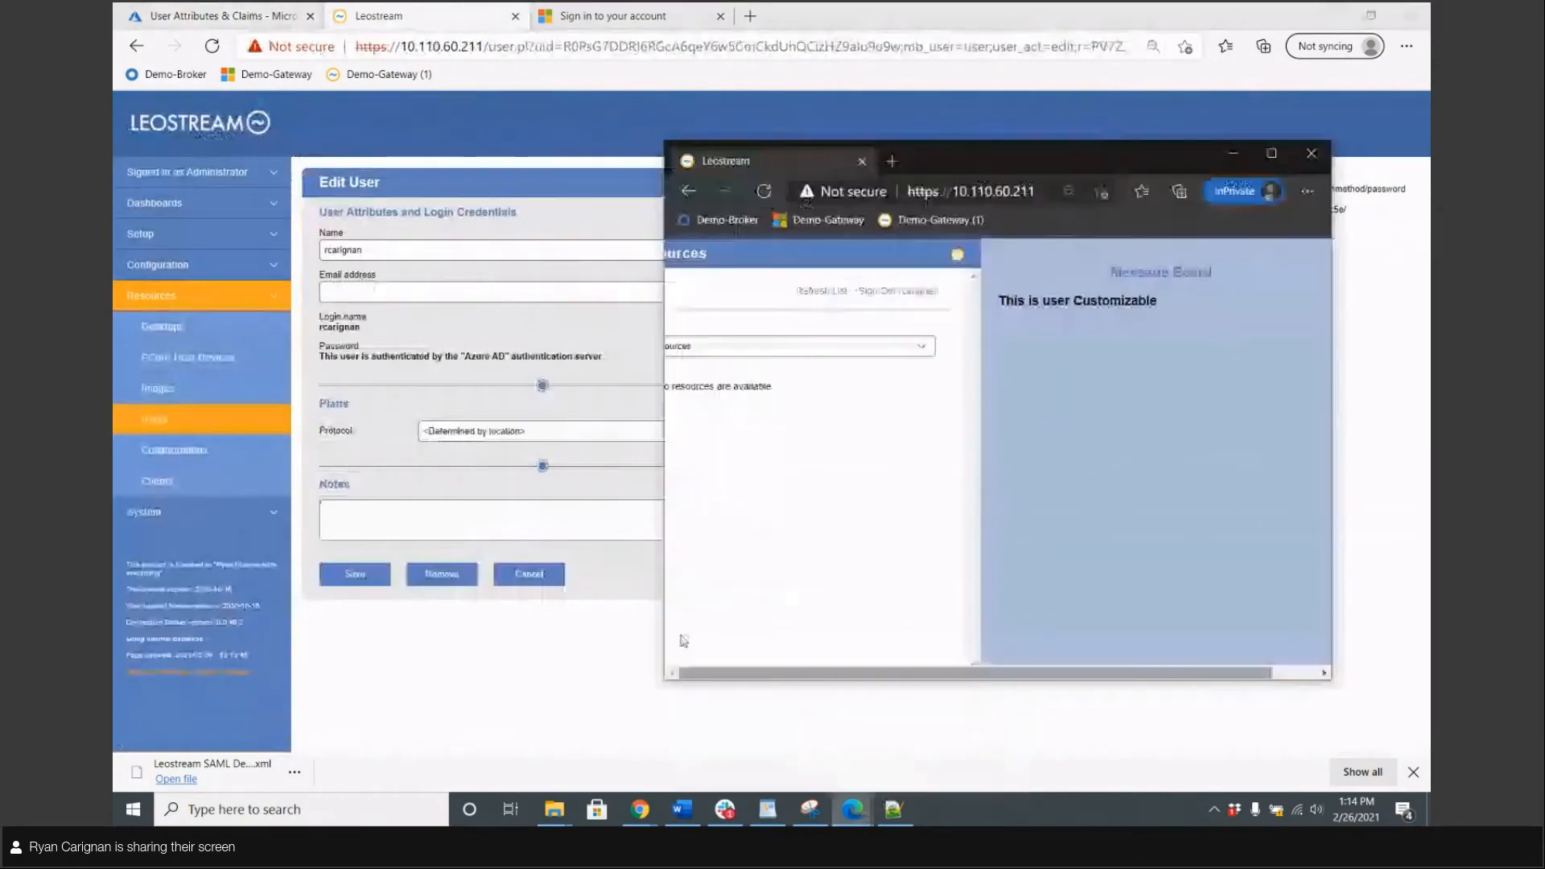
{"action": "left_click", "coordinate": [1271, 154]}
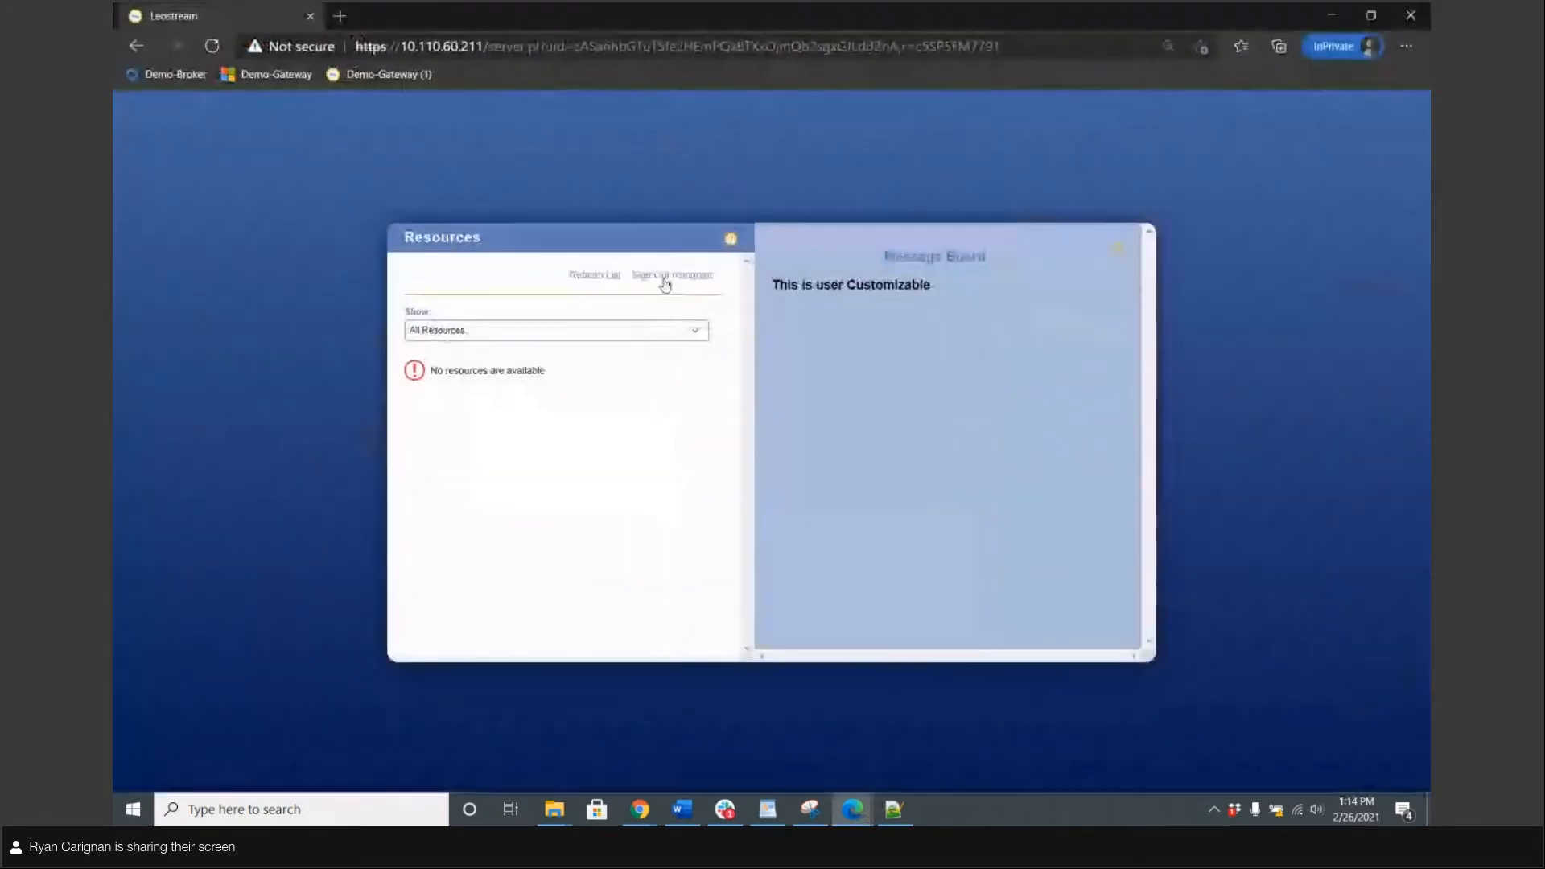
{"action": "left_click", "coordinate": [640, 276]}
{"action": "left_click", "coordinate": [524, 278]}
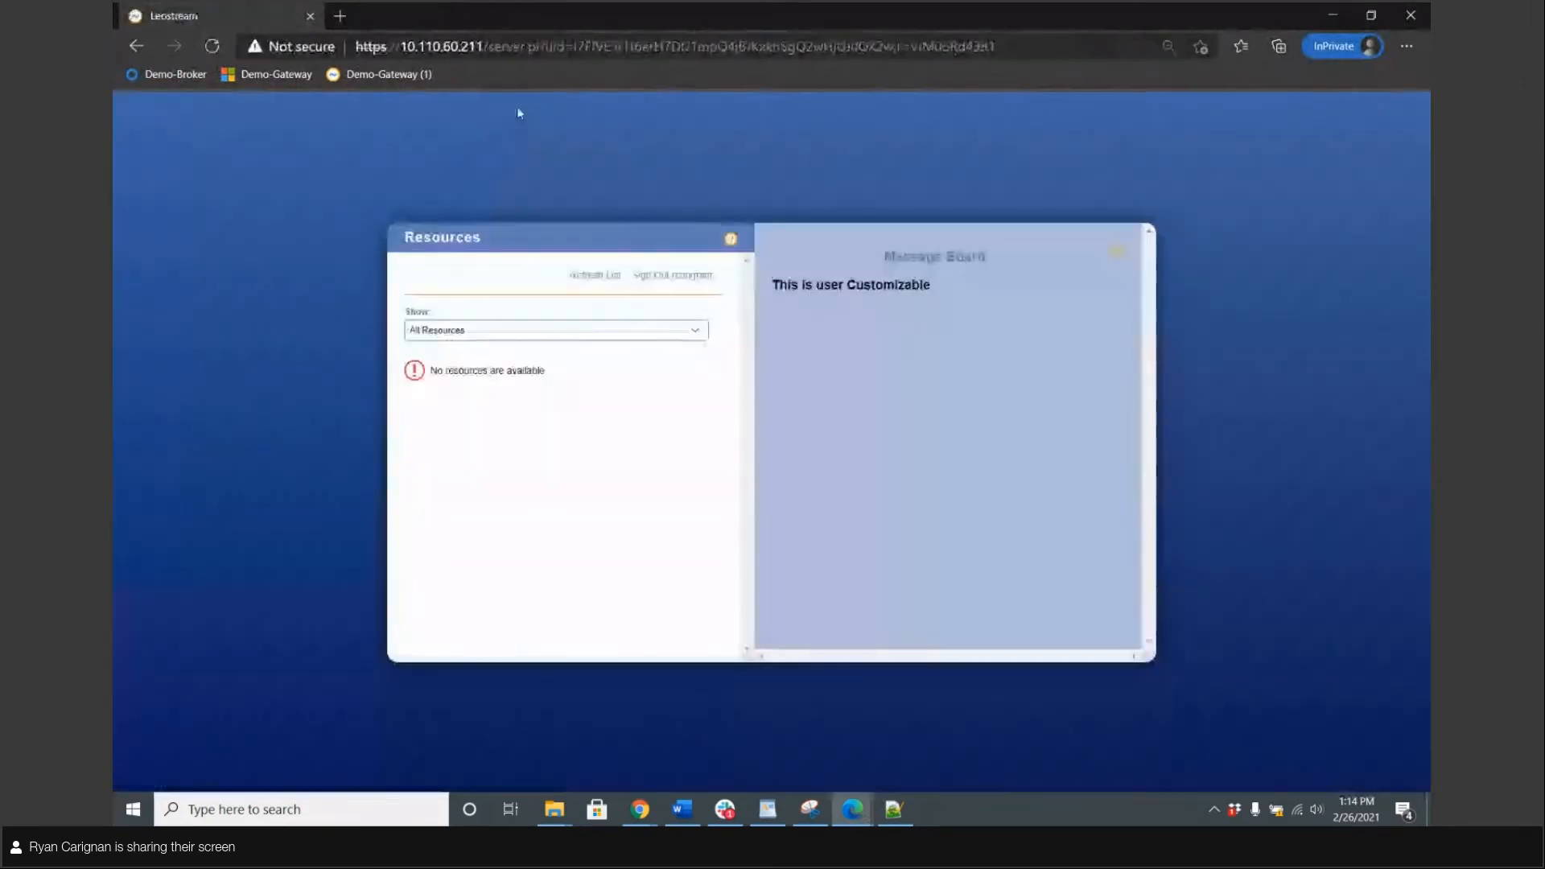
Move the InPrivate window aside and open the Leostream Users list in the admin window
{"action": "double_click", "coordinate": [585, 9]}
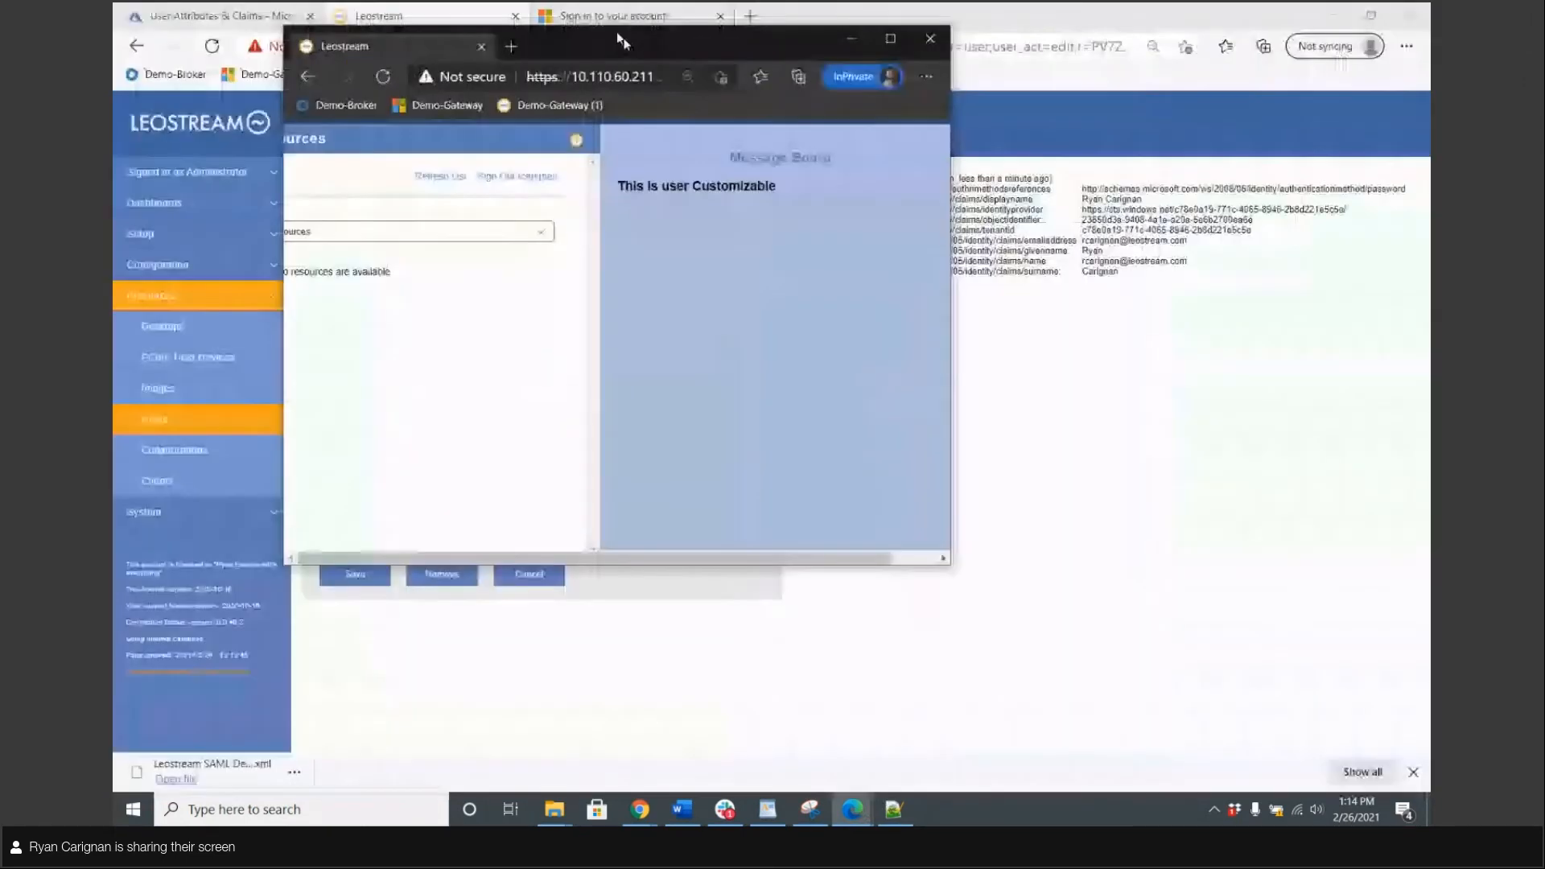
{"action": "left_click_drag", "start_coordinate": [618, 33], "coordinate": [883, 127]}
{"action": "left_click", "coordinate": [422, 7]}
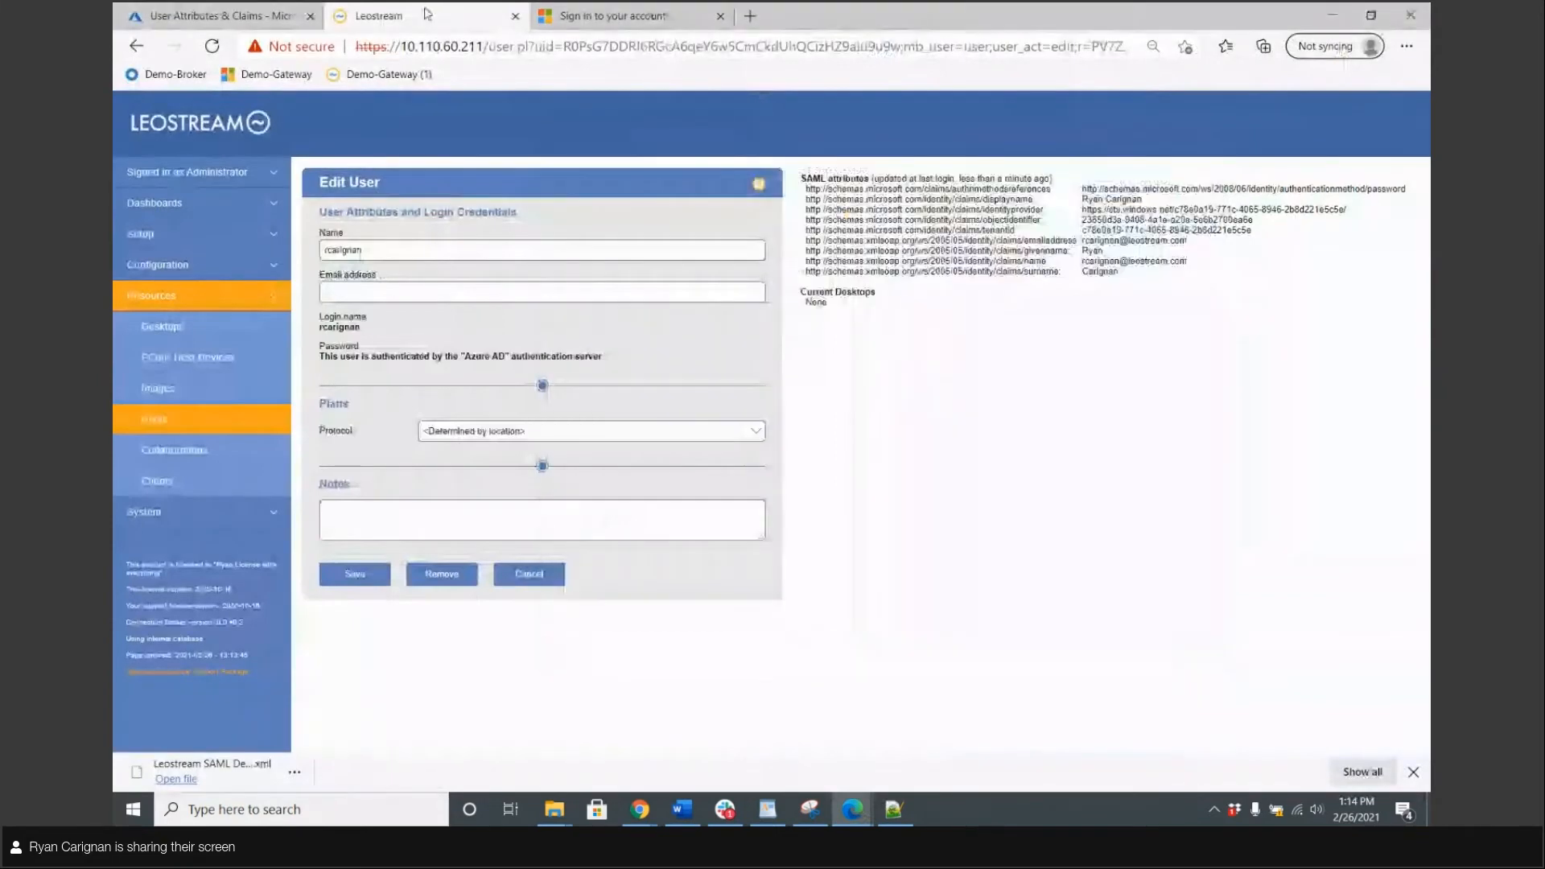
{"action": "left_click", "coordinate": [241, 275]}
{"action": "left_click", "coordinate": [153, 481]}
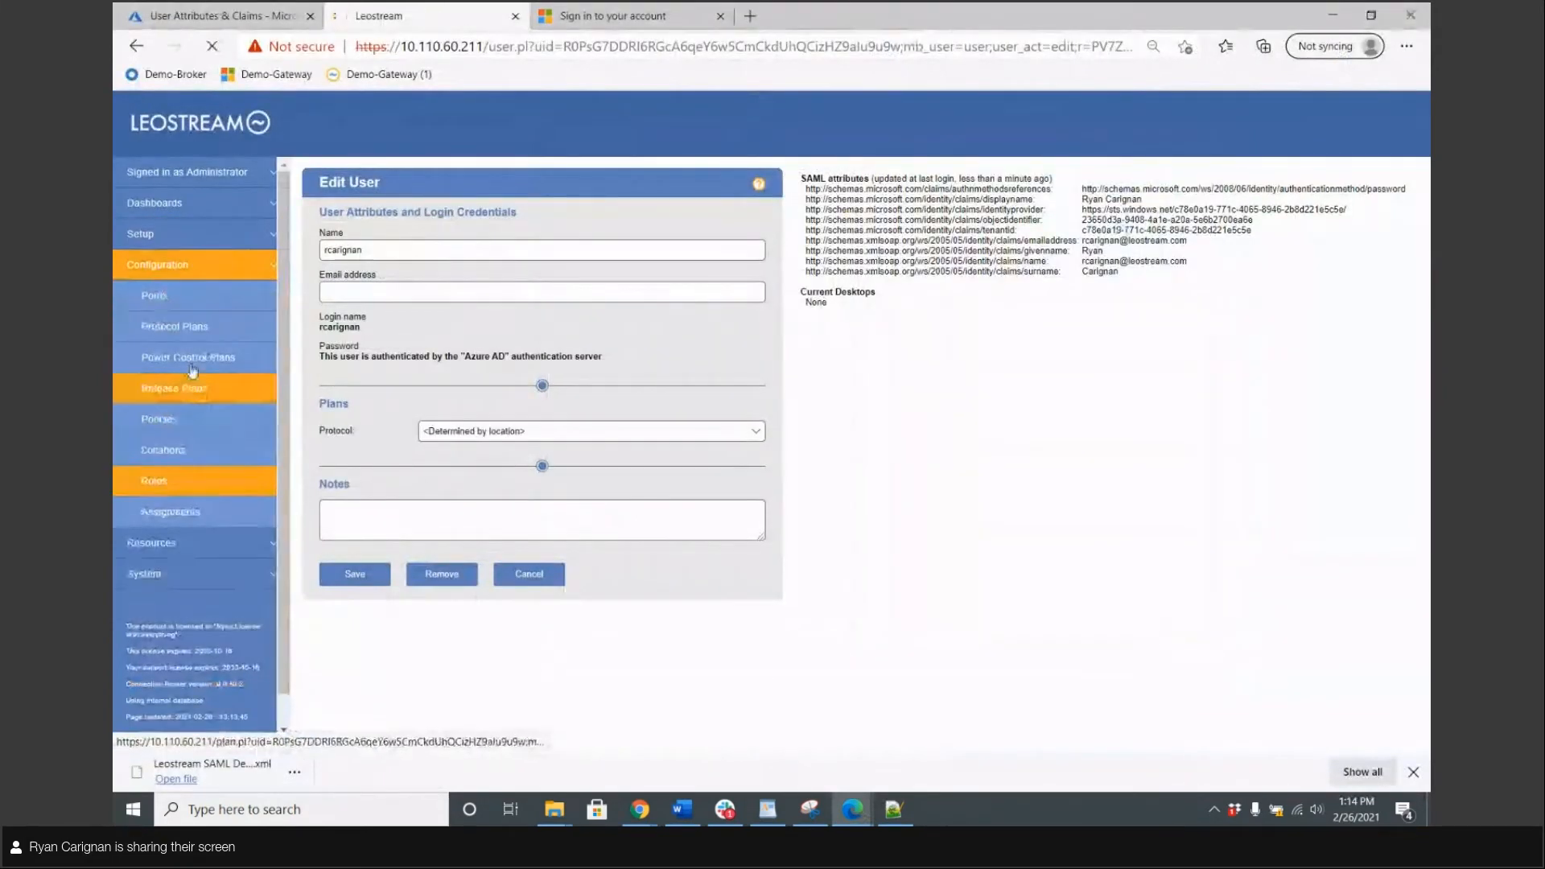
{"action": "left_click", "coordinate": [202, 549]}
{"action": "left_click", "coordinate": [161, 419]}
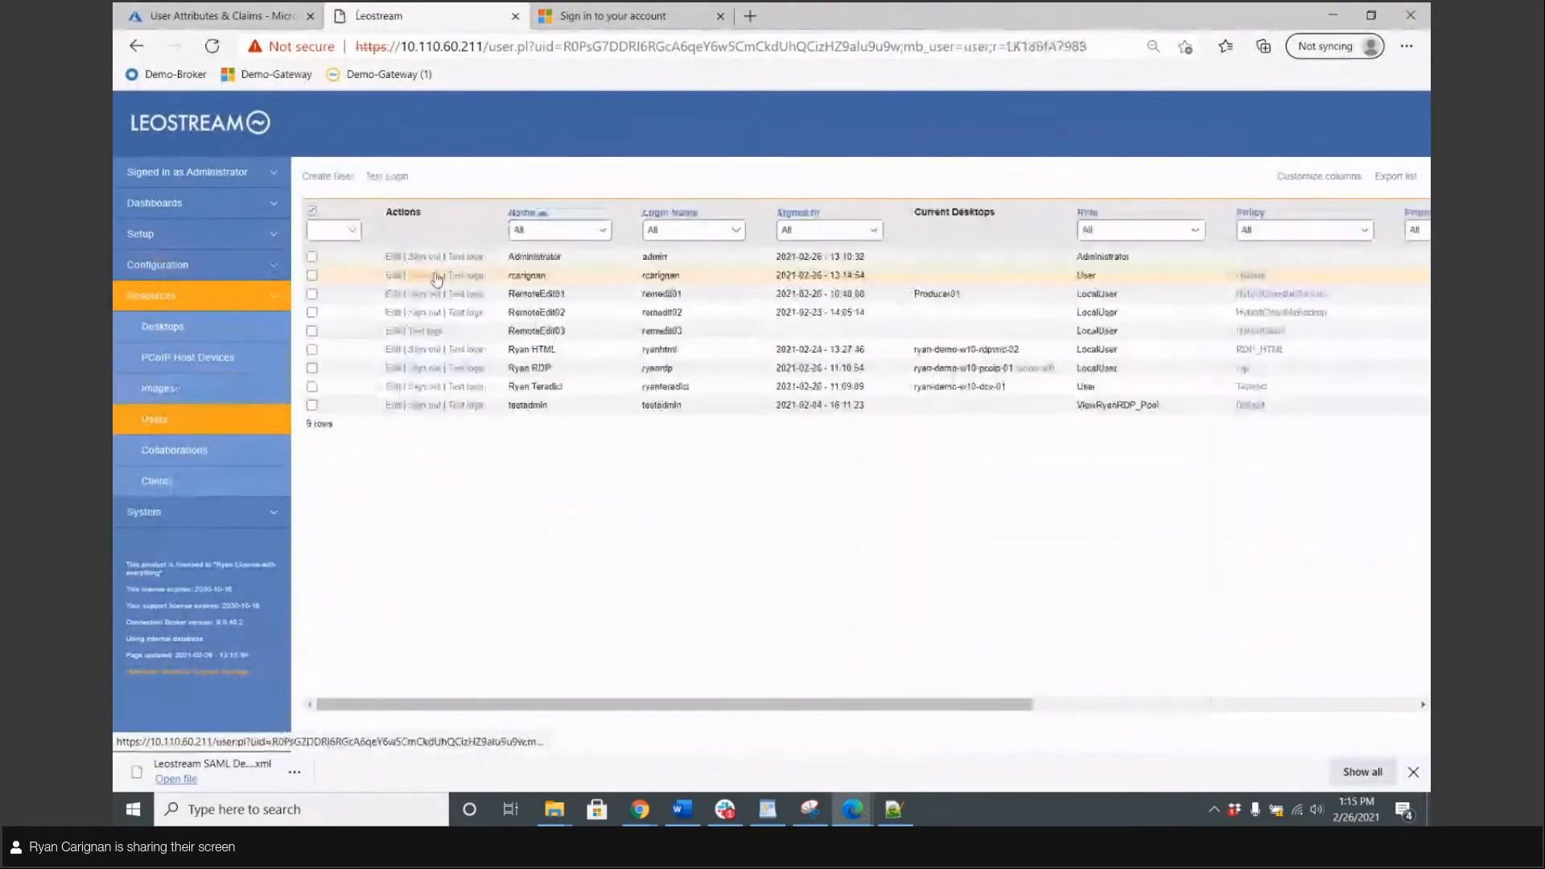
Select the groups claim name on the test user's record, then open authentication server Assignments
{"action": "left_click", "coordinate": [392, 275]}
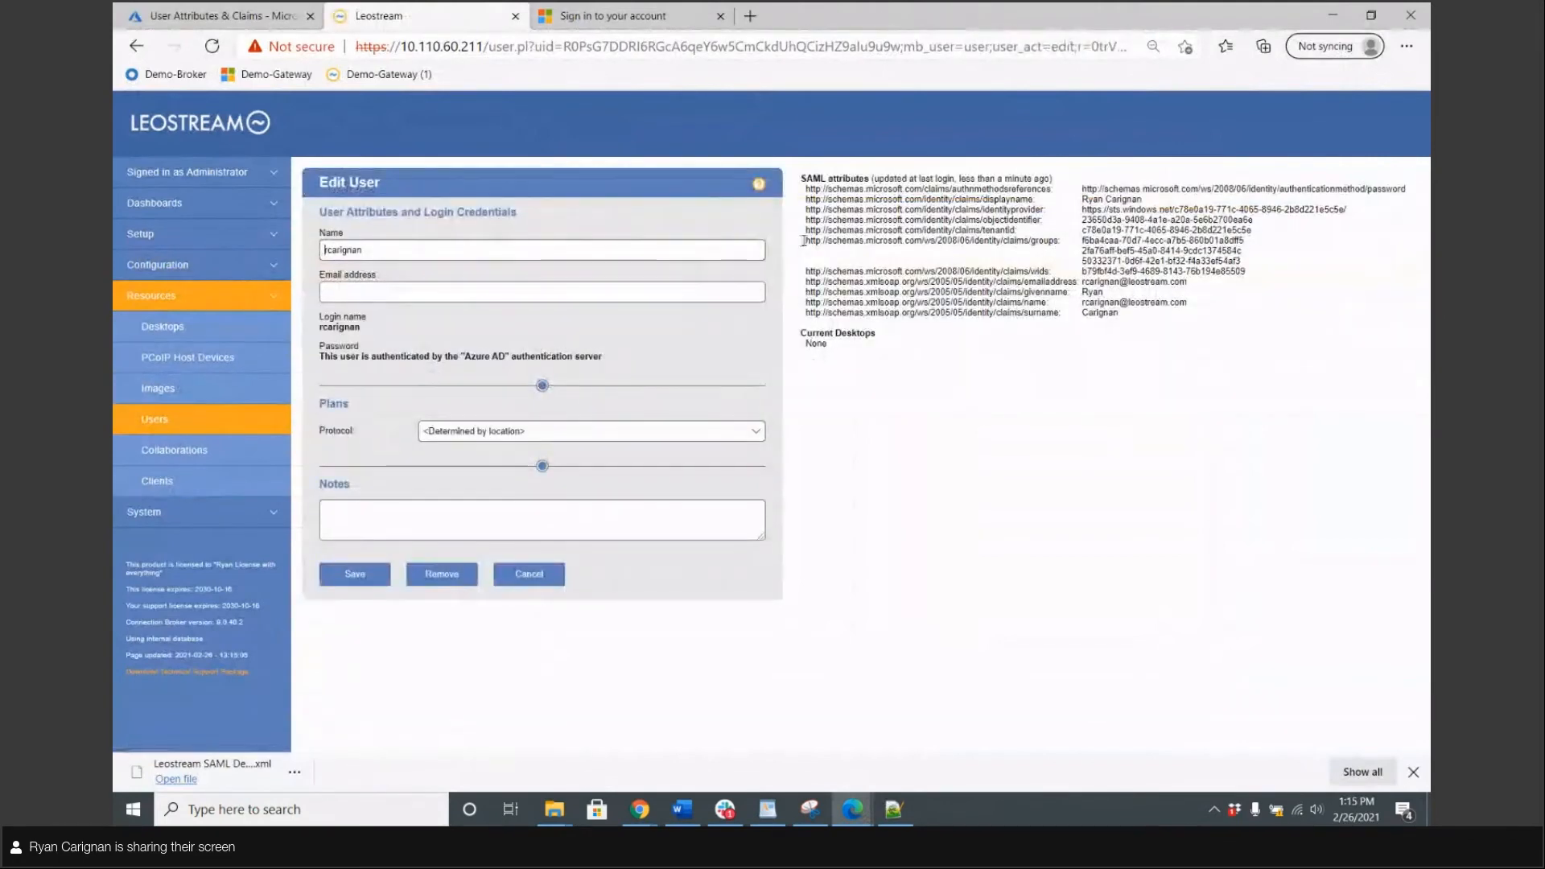
{"action": "left_click_drag", "start_coordinate": [805, 240], "coordinate": [1058, 245]}
{"action": "key", "text": "ctrl+c"}
{"action": "left_click", "coordinate": [1057, 240]}
{"action": "left_click", "coordinate": [808, 240]}
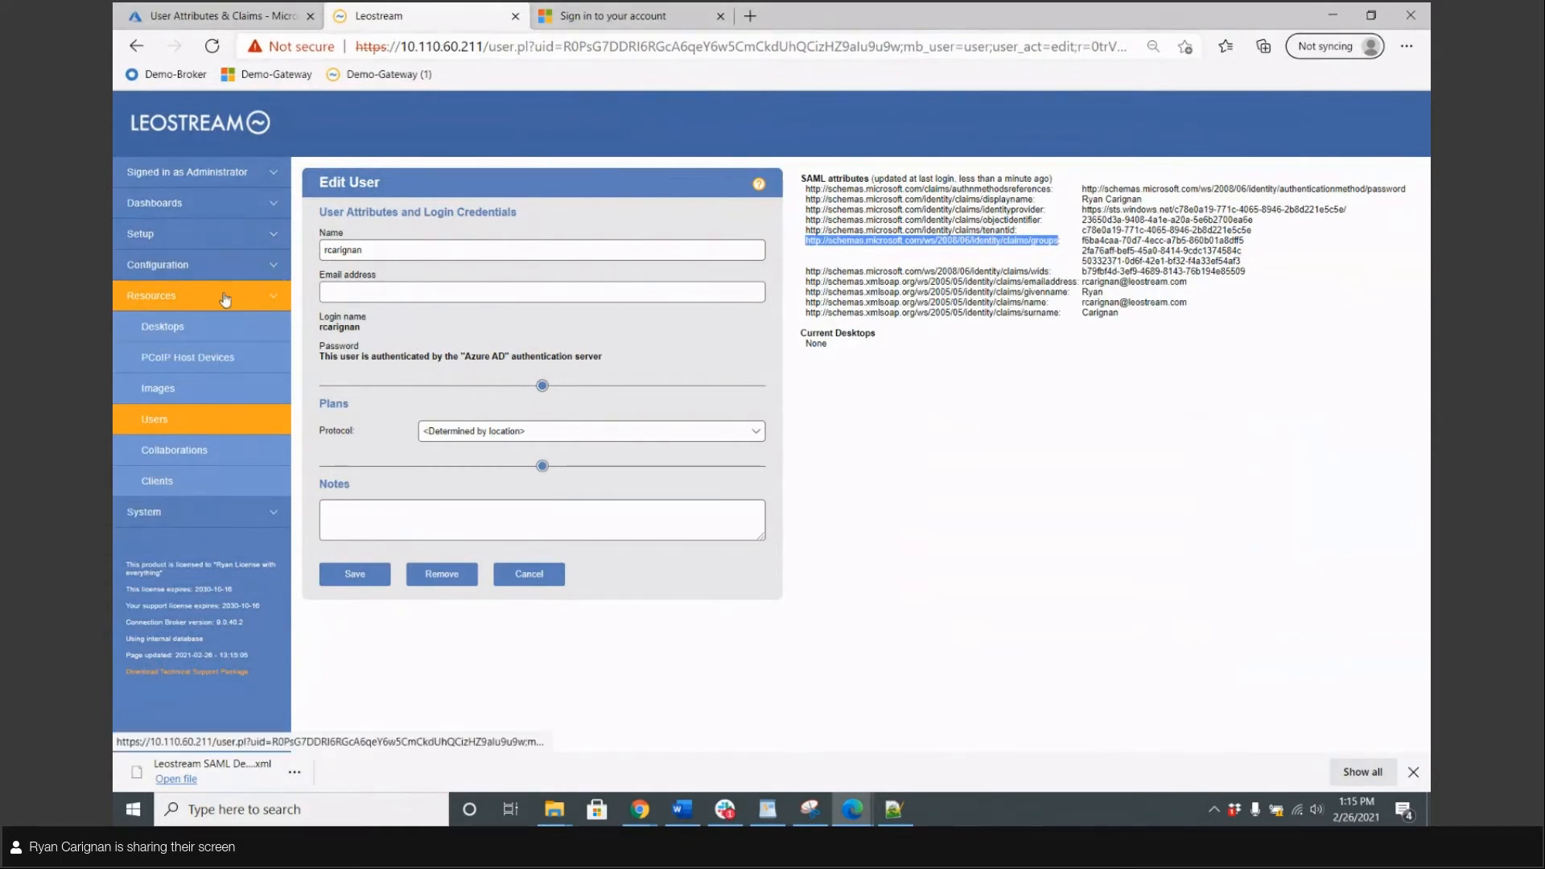
{"action": "left_click", "coordinate": [216, 266]}
{"action": "left_click", "coordinate": [169, 512]}
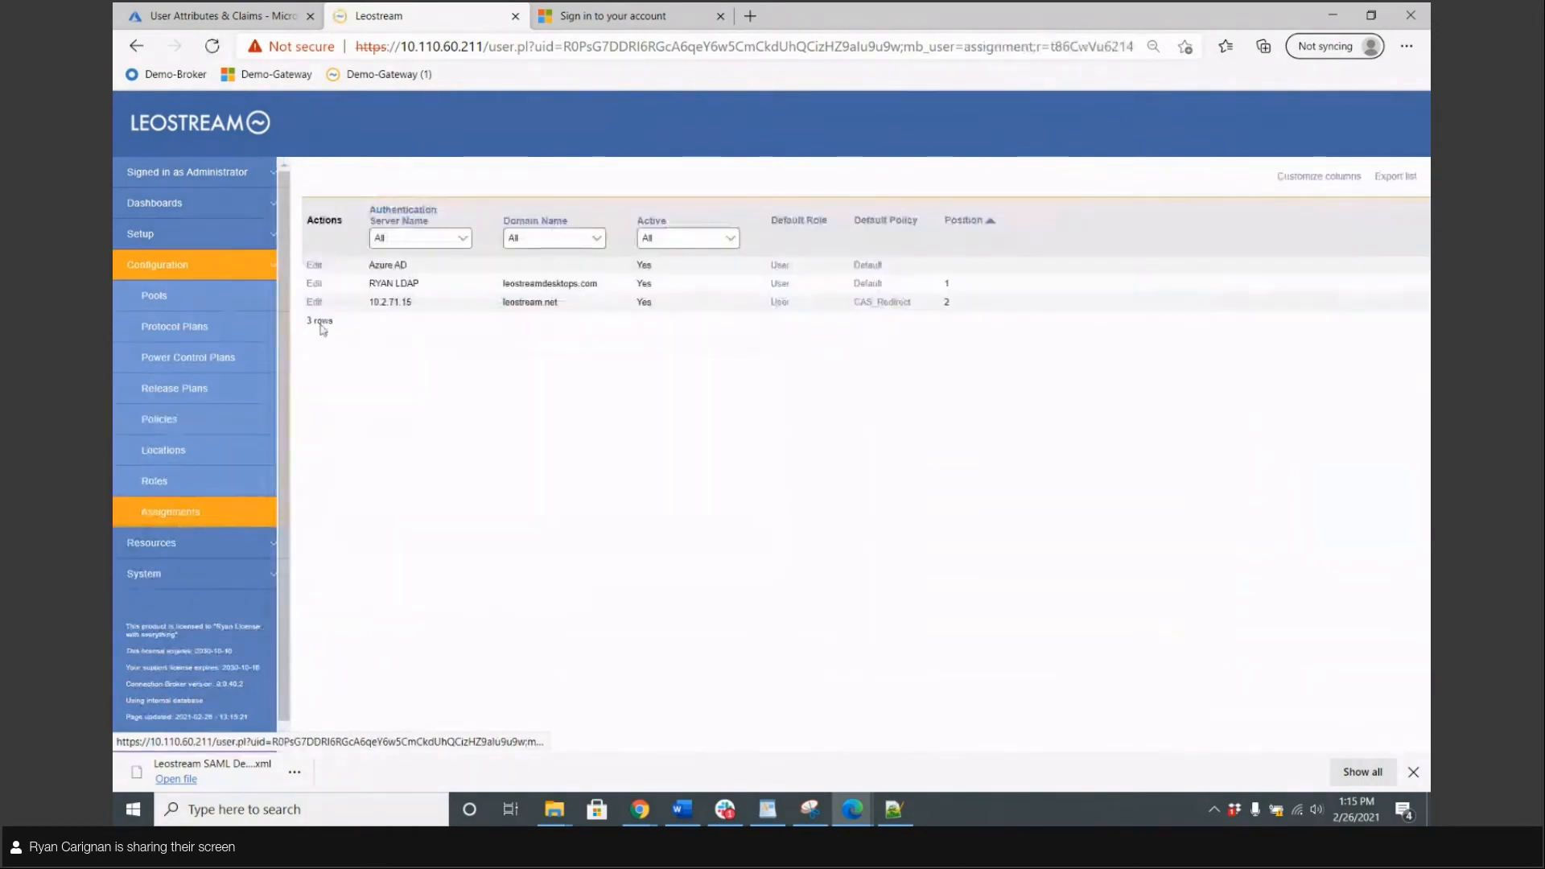
Set the Azure AD assignment Attribute to the pasted groups claim with a Contains condition
{"action": "left_click", "coordinate": [318, 270]}
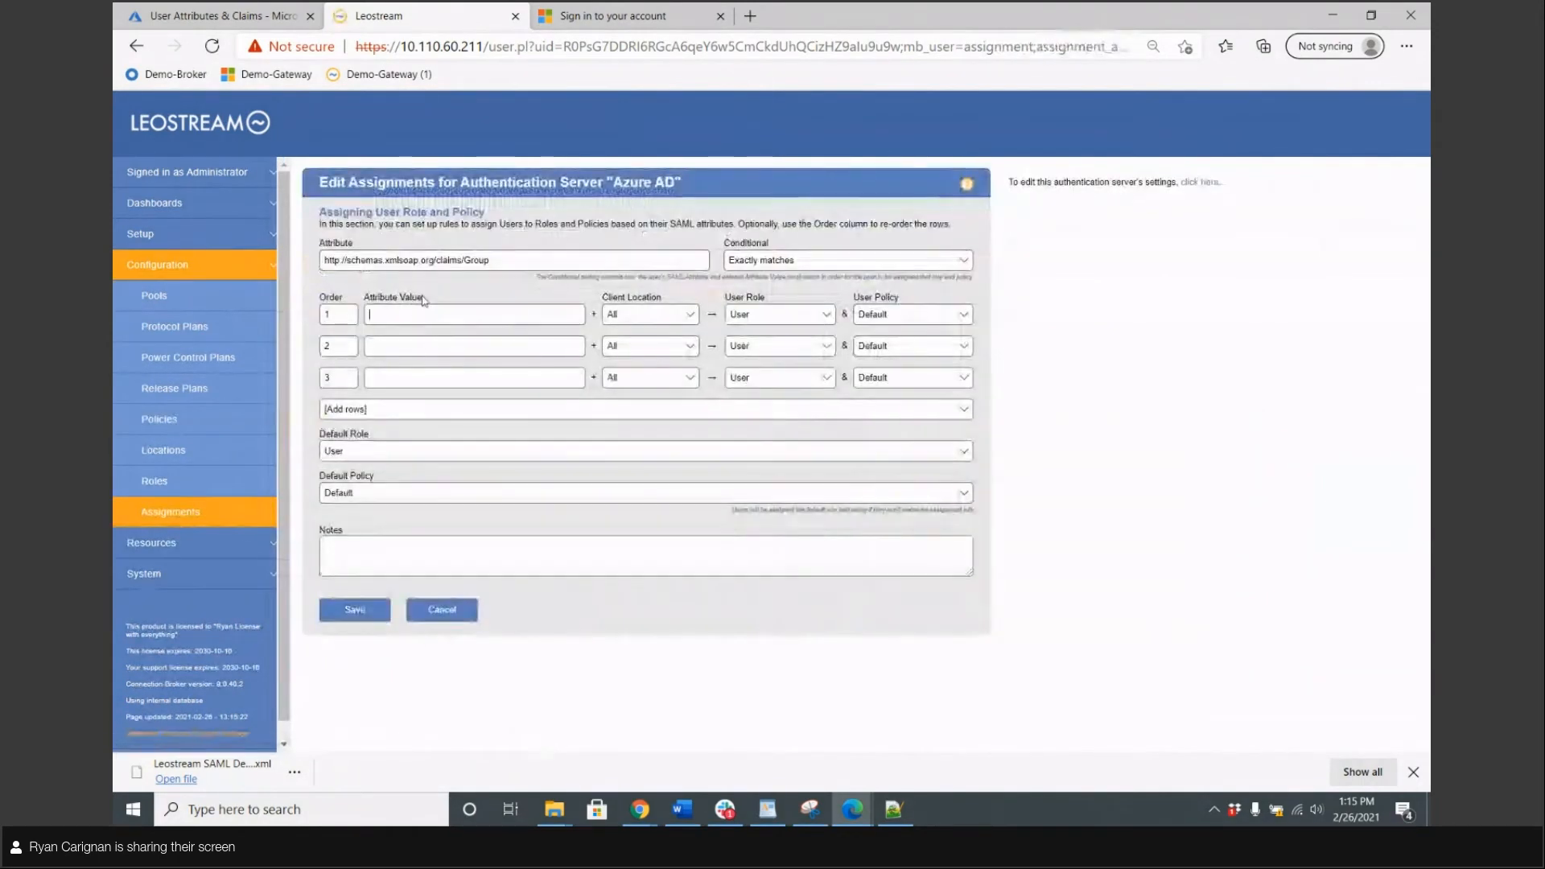
{"action": "triple_click", "coordinate": [535, 253]}
{"action": "key", "text": "ctrl+v"}
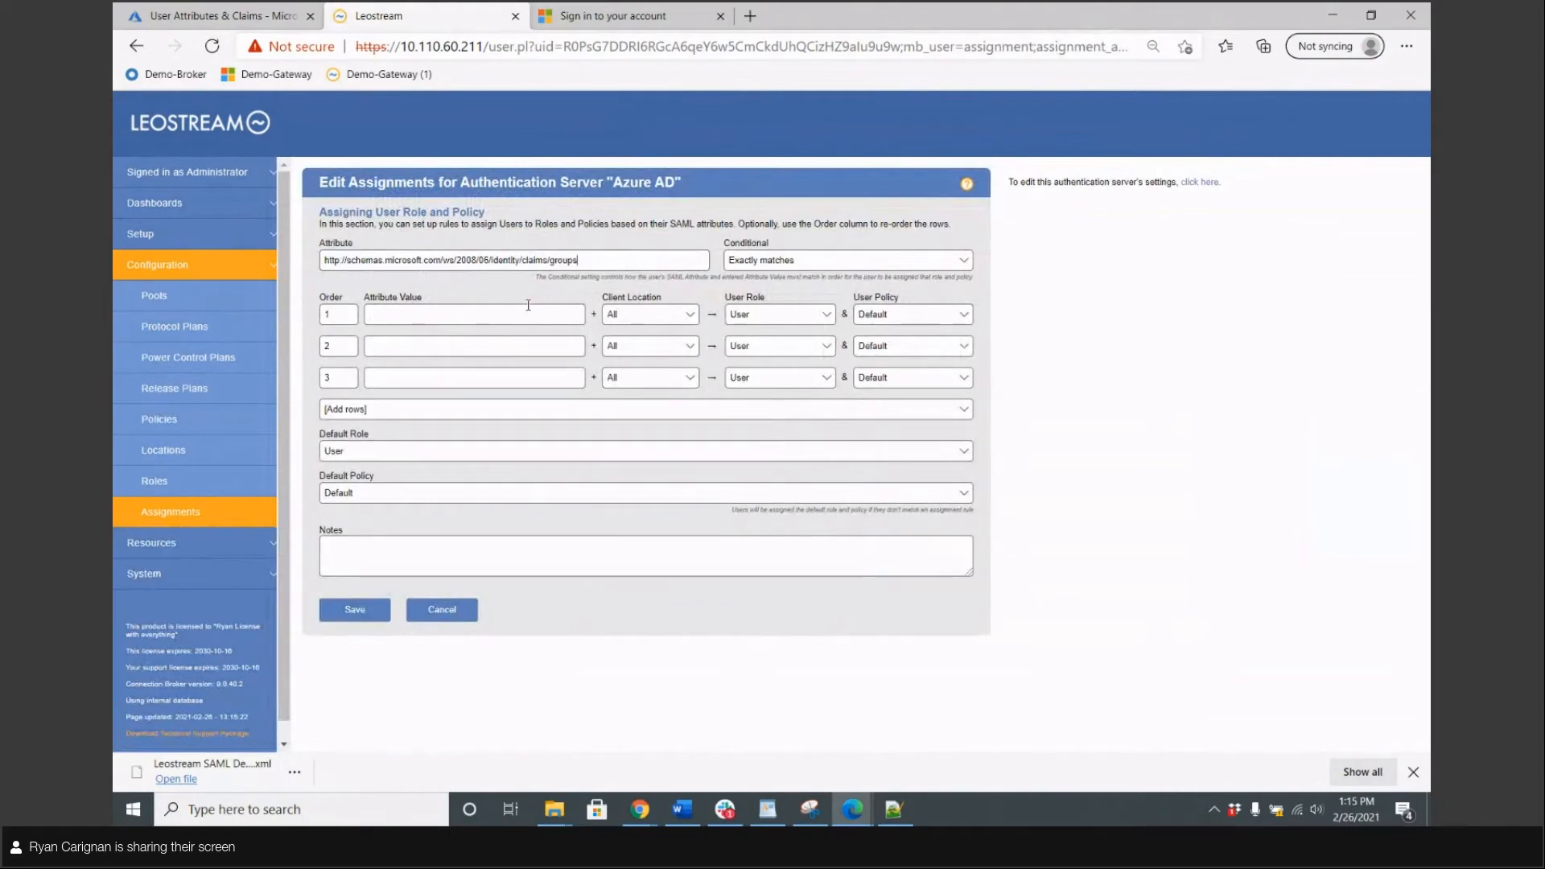
{"action": "left_click_drag", "start_coordinate": [422, 297], "coordinate": [352, 306]}
{"action": "left_click", "coordinate": [376, 317]}
{"action": "left_click", "coordinate": [837, 261]}
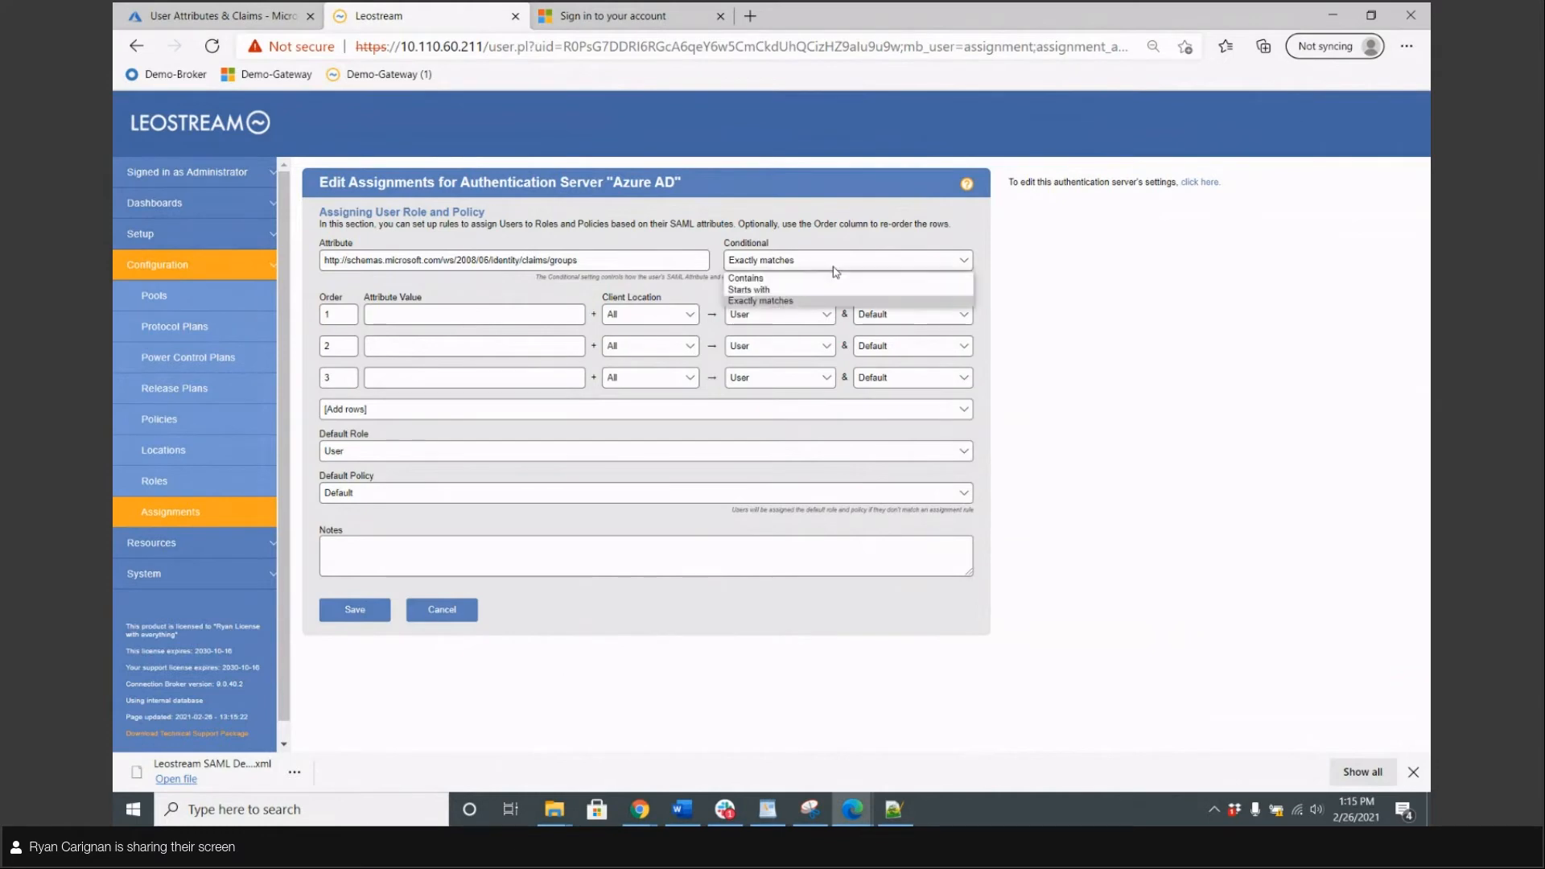
{"action": "left_click", "coordinate": [831, 275]}
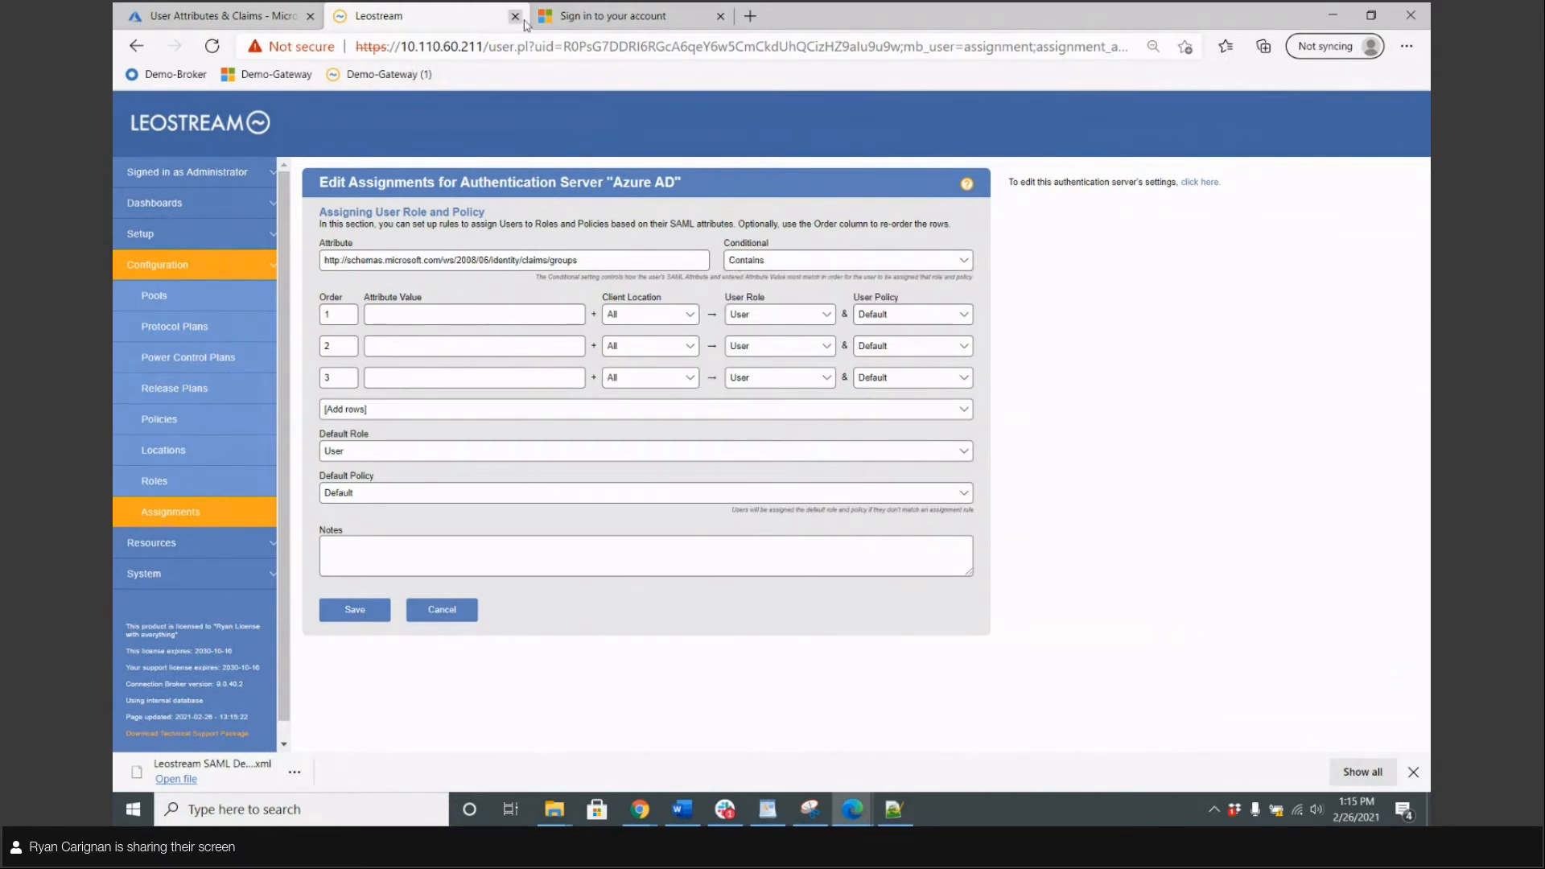
{"action": "left_click", "coordinate": [557, 21]}
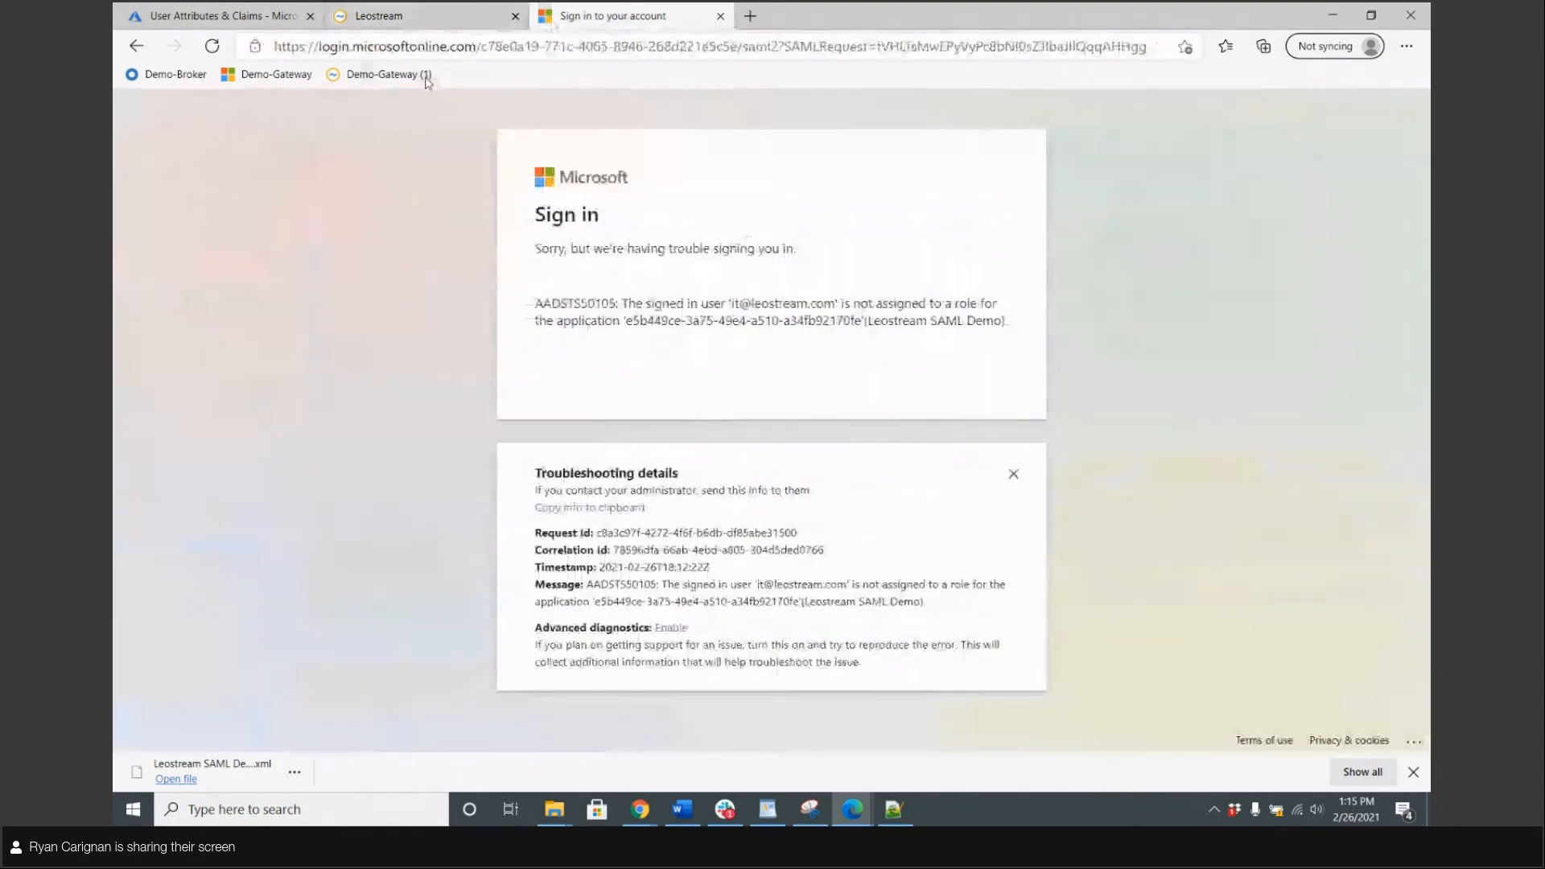
Sign in to the broker admin console at 10.110.60.211/admin as admin
{"action": "left_click", "coordinate": [424, 75]}
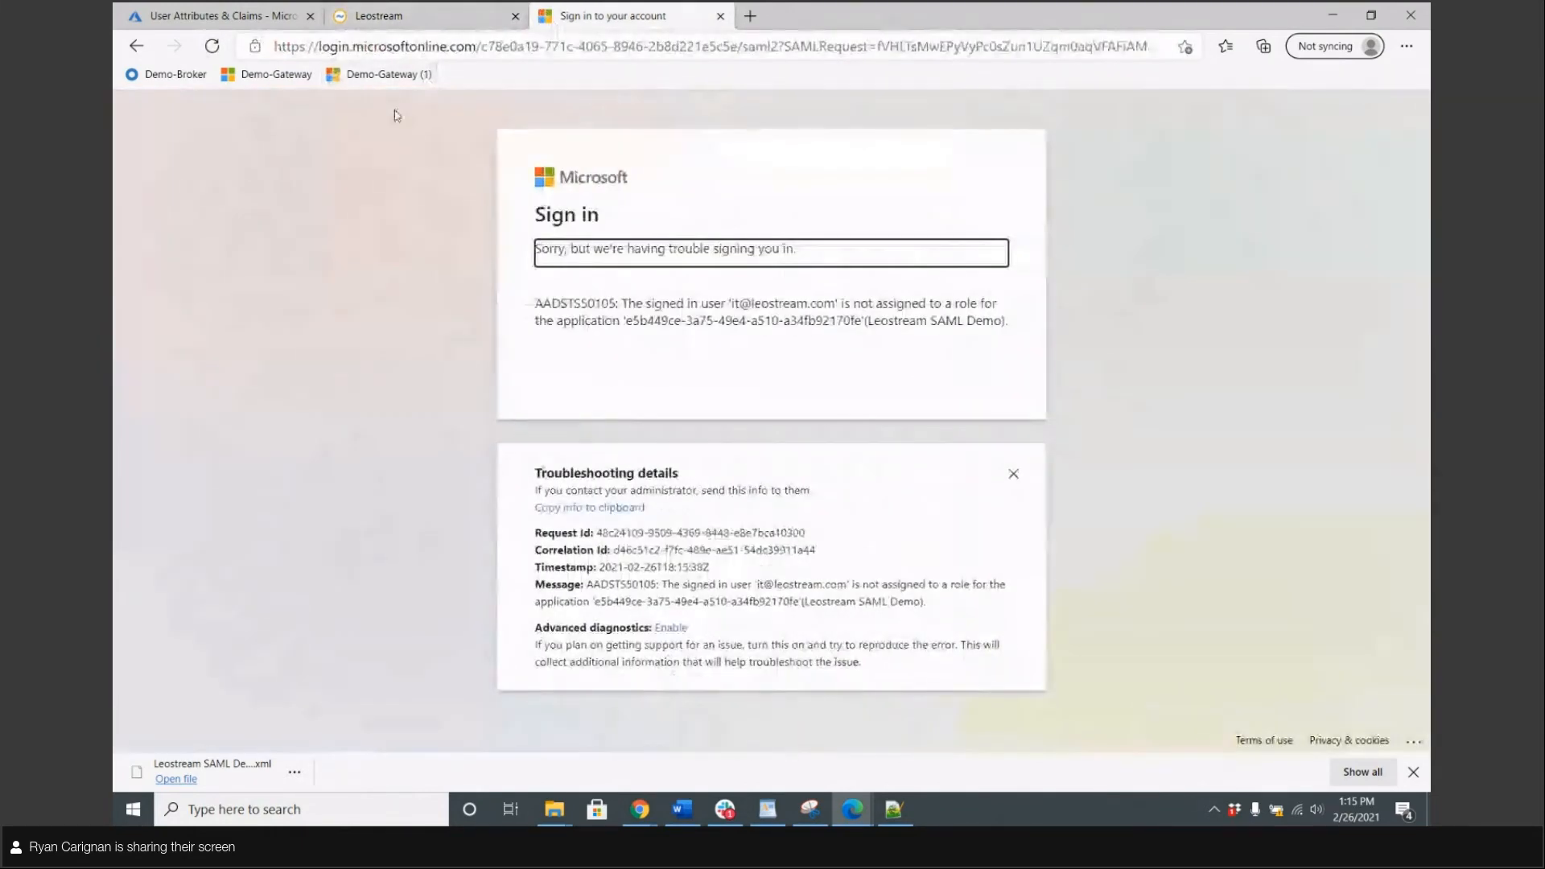
{"action": "left_click", "coordinate": [462, 51]}
{"action": "type", "text": "10"}
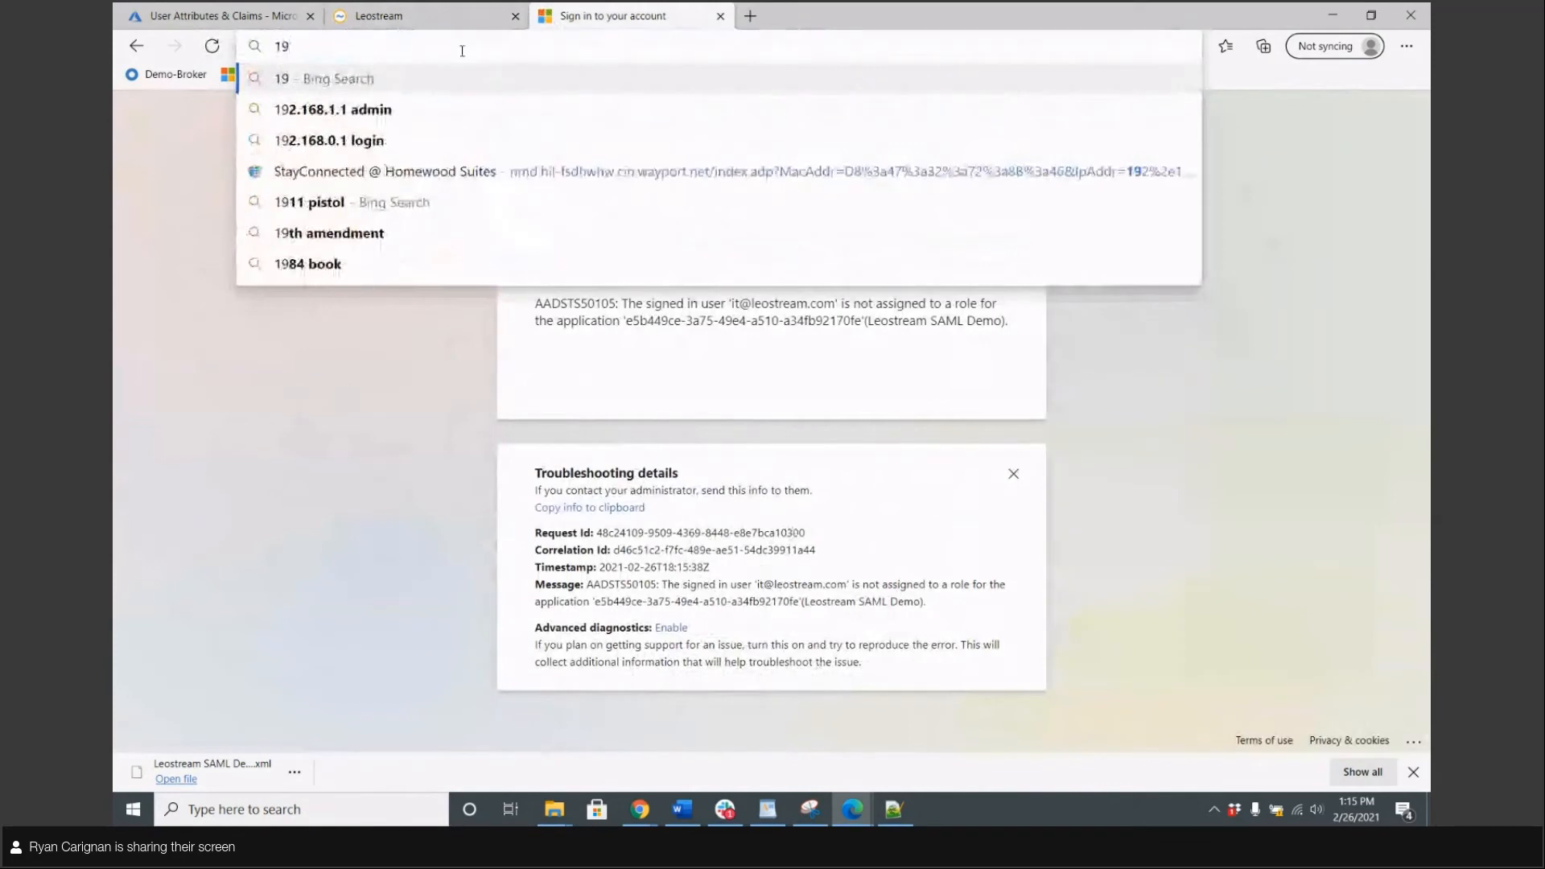
{"action": "key", "text": "End"}
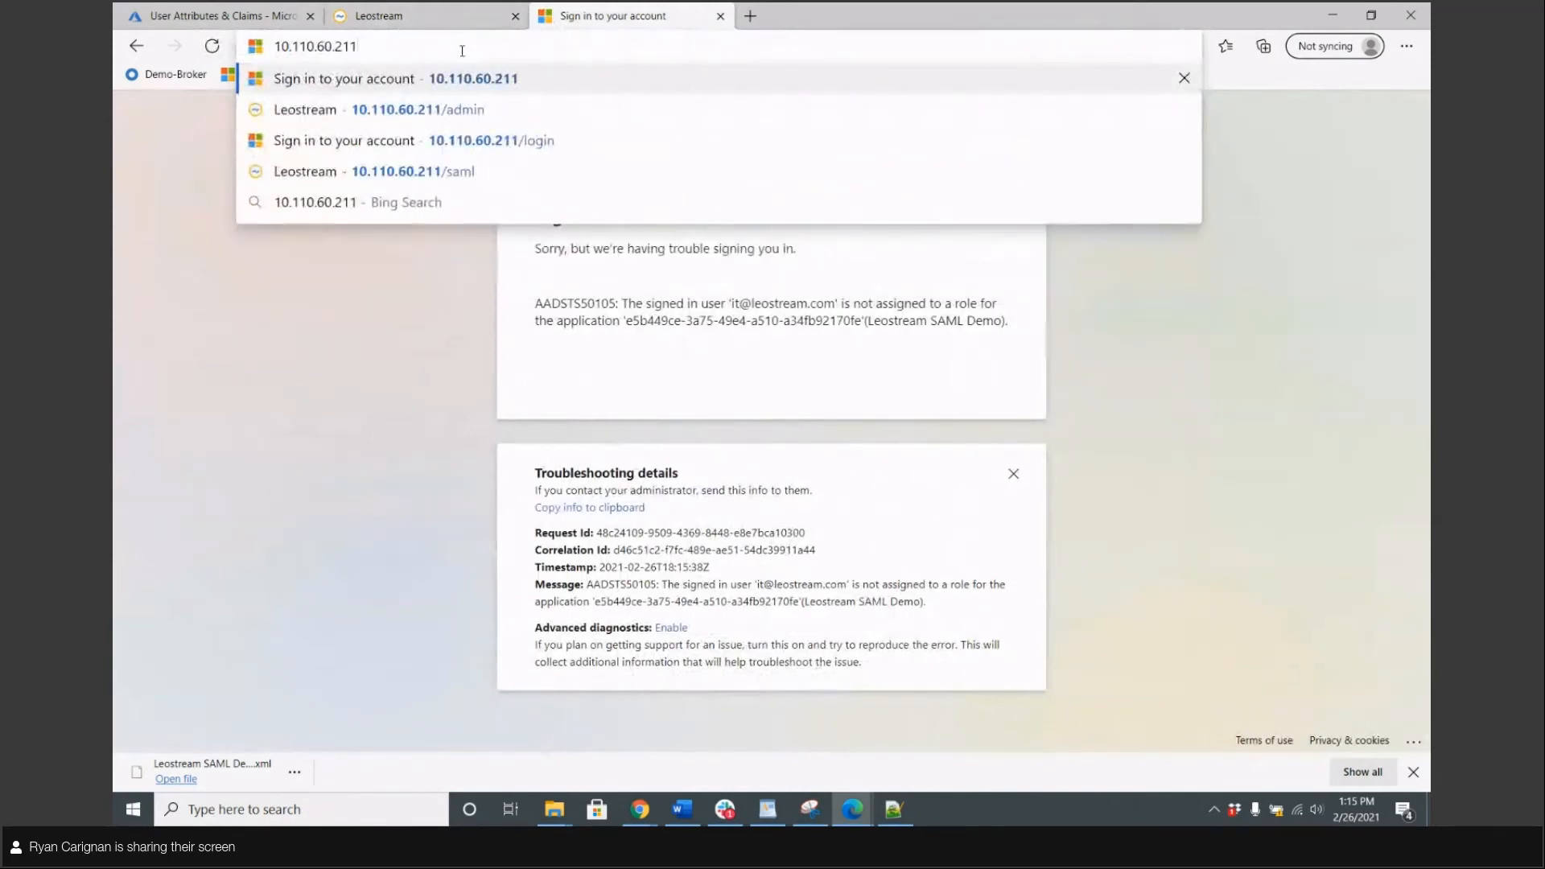
{"action": "type", "text": "/admin"}
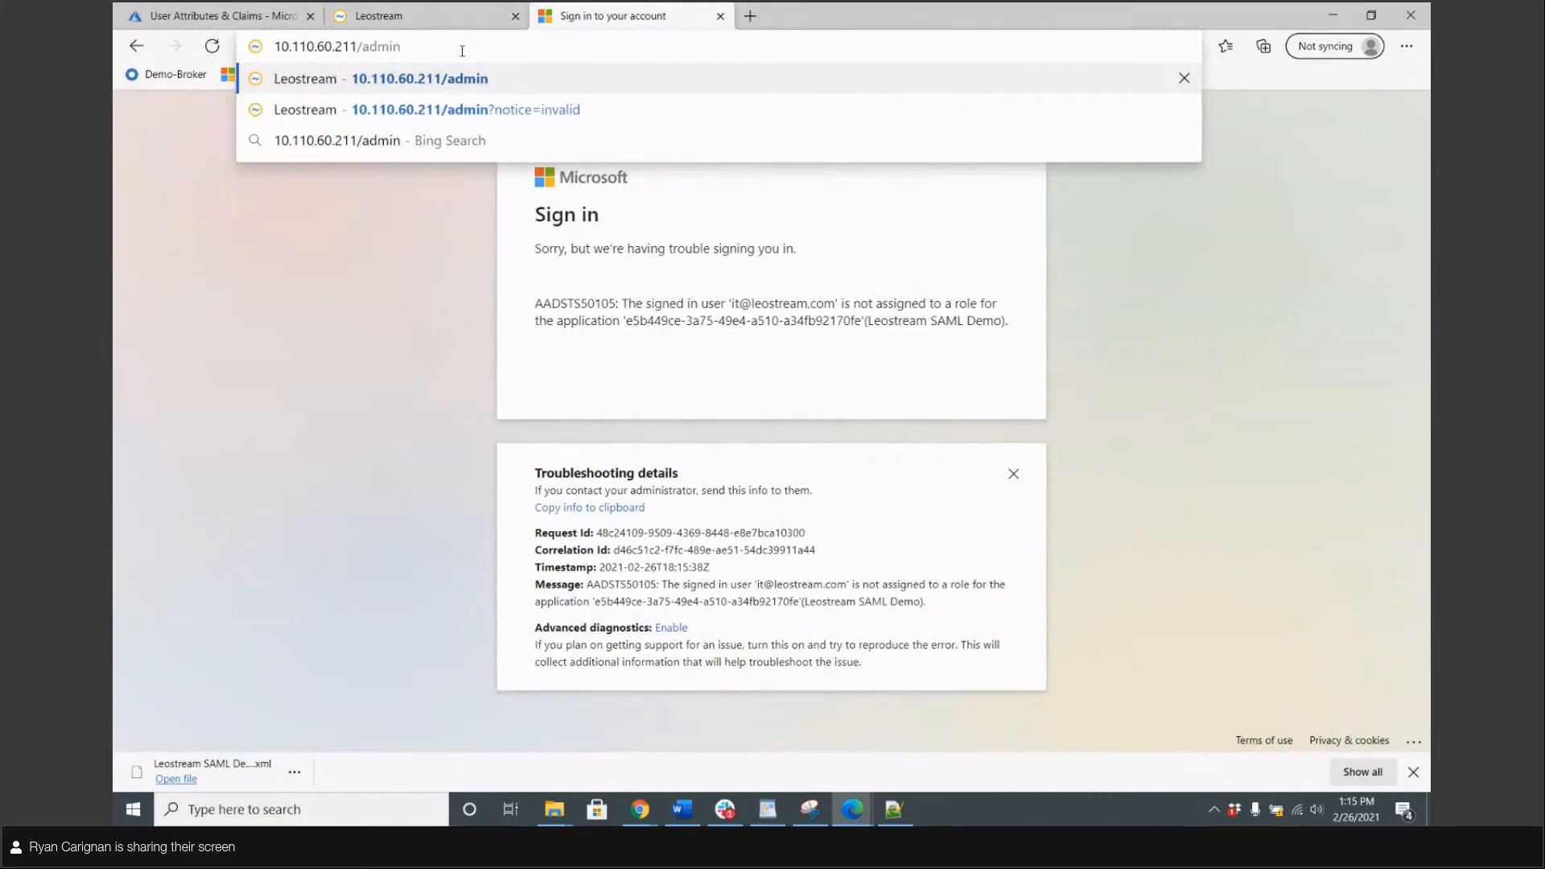
{"action": "key", "text": "Return"}
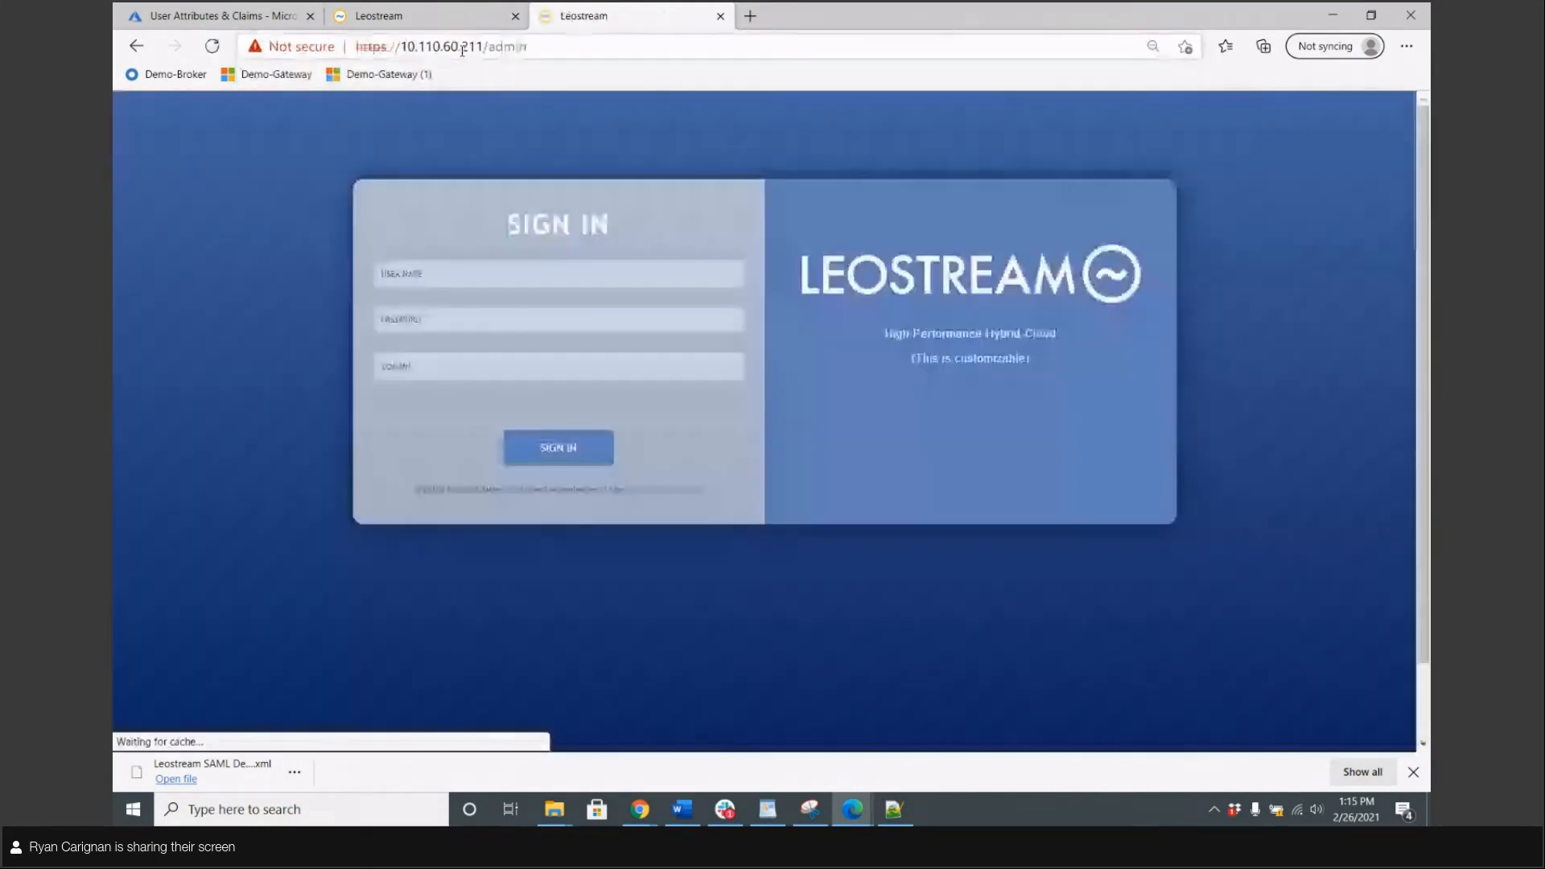
{"action": "type", "text": "admin"}
{"action": "key", "text": "Tab"}
{"action": "type", "text": "•"}
{"action": "key", "text": "Return"}
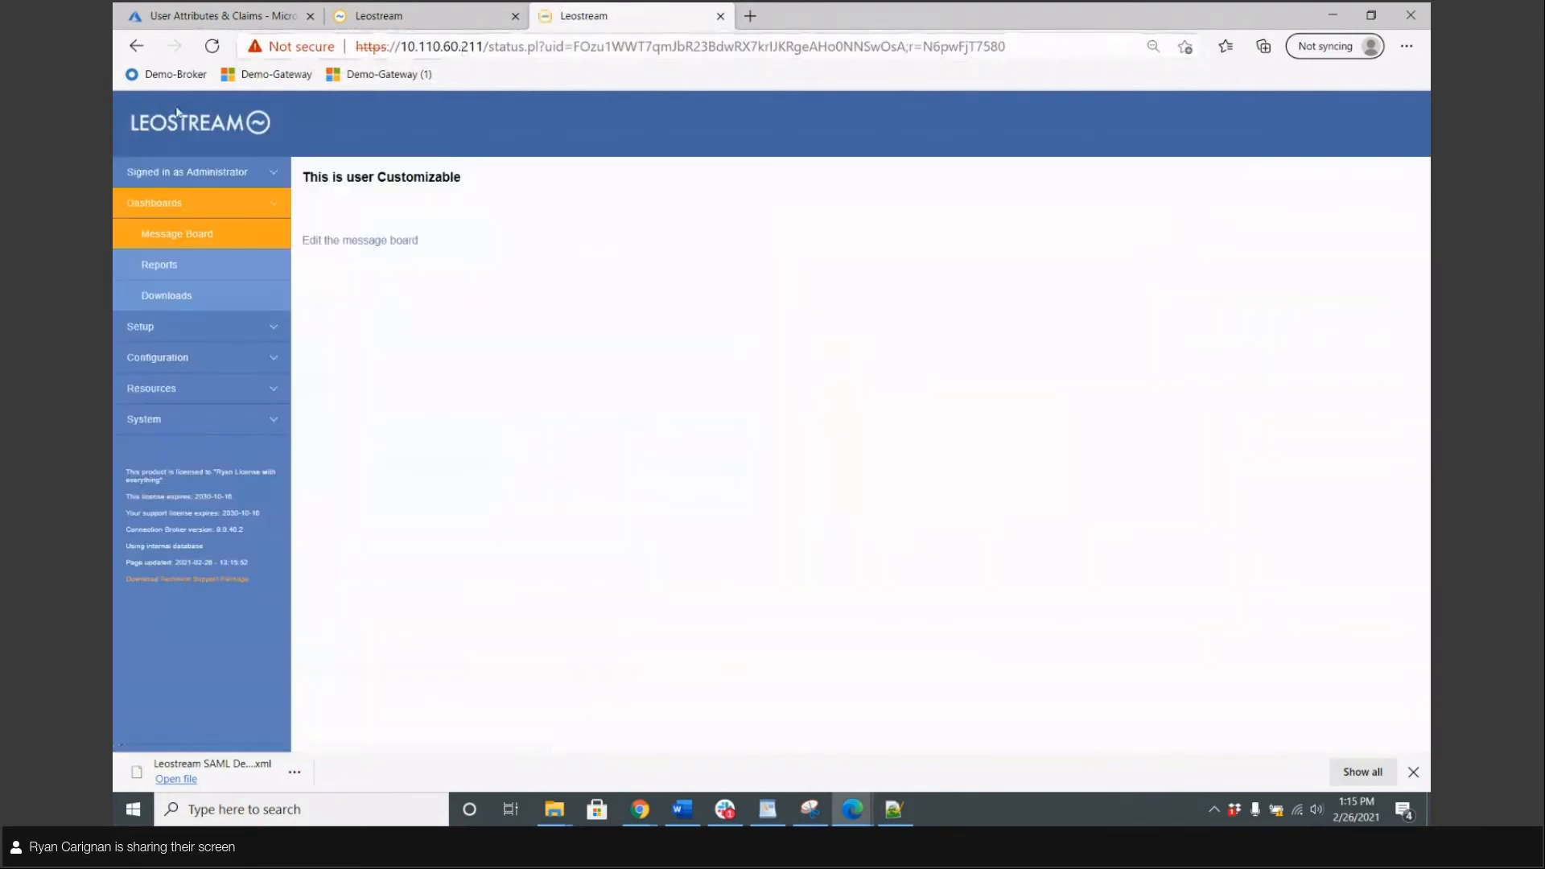
Select the first two group GUIDs on the user's Edit User page
{"action": "left_click", "coordinate": [227, 339]}
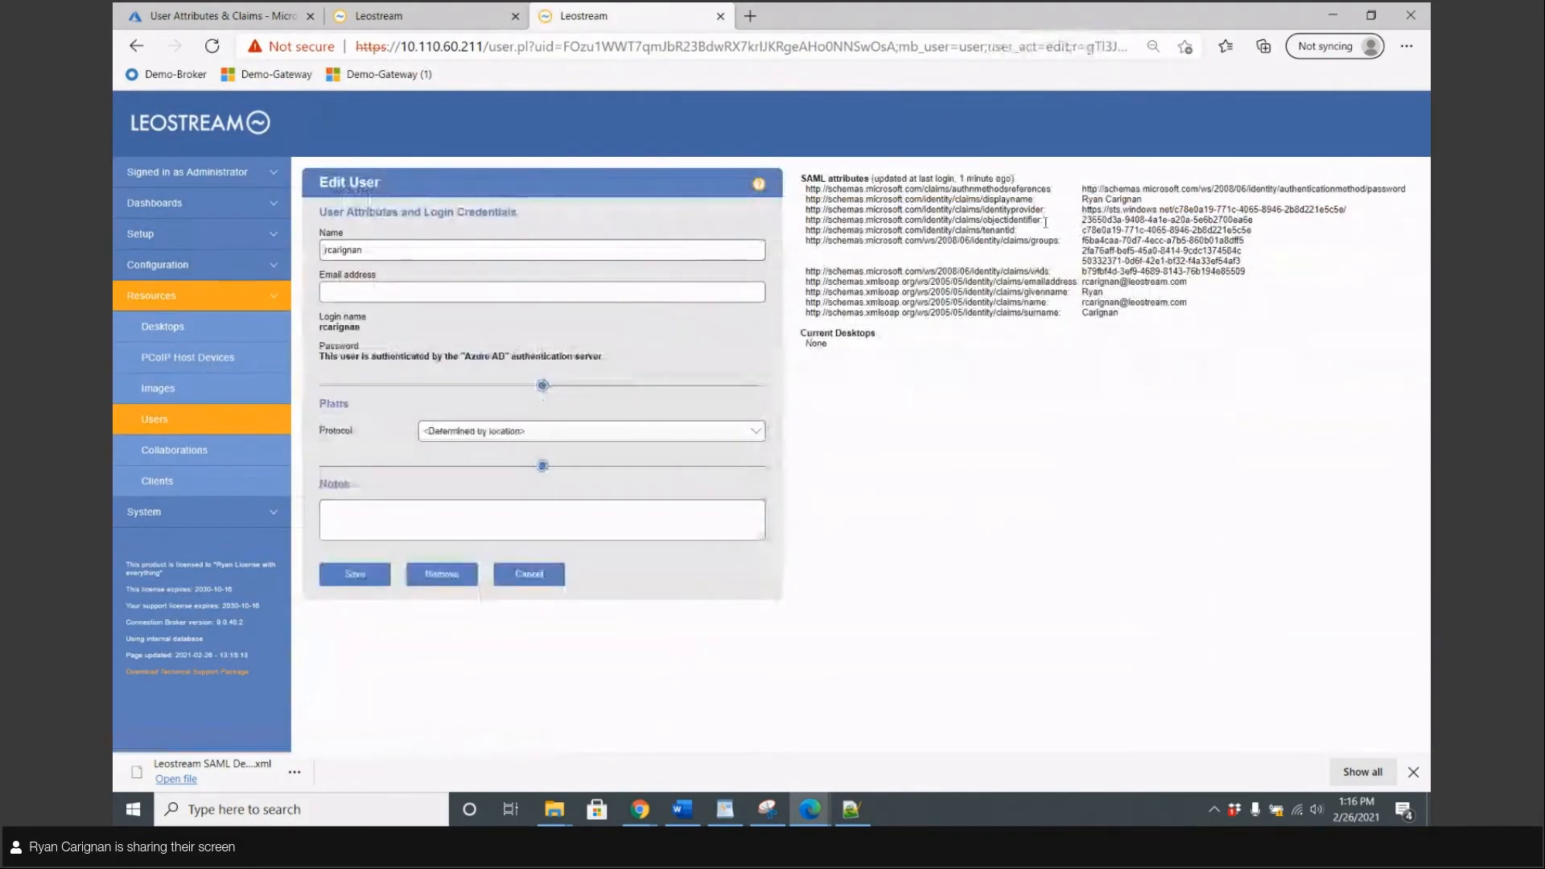
{"action": "mouse_move", "coordinate": [1084, 241]}
{"action": "left_mouse_down"}
{"action": "mouse_move", "coordinate": [1229, 242]}
{"action": "mouse_move", "coordinate": [1084, 241]}
{"action": "left_mouse_up"}
{"action": "left_click", "coordinate": [1238, 243]}
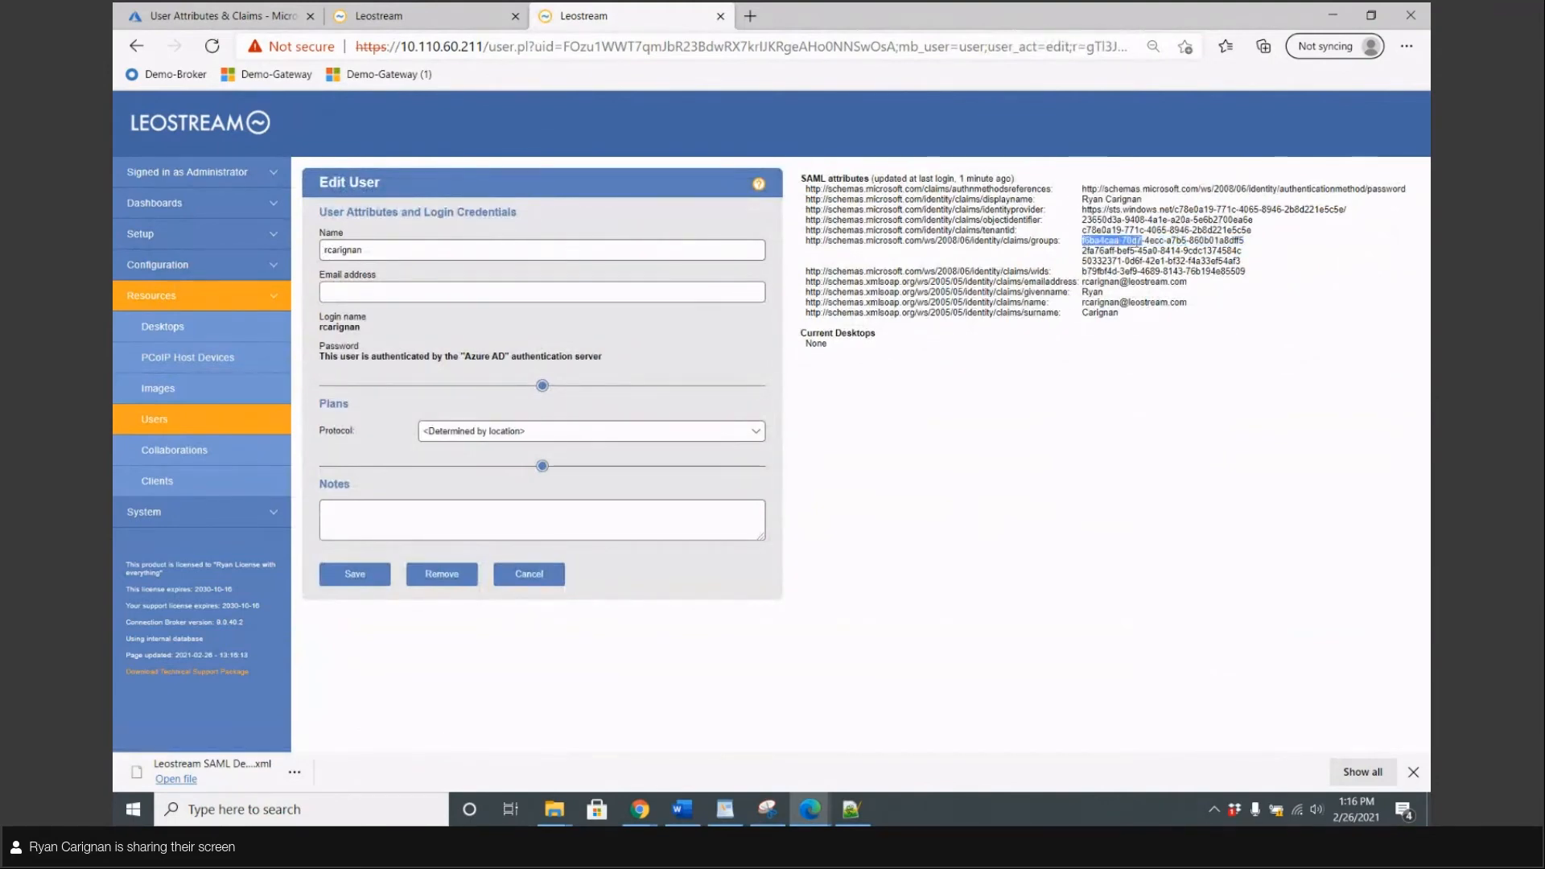
{"action": "left_click", "coordinate": [1233, 242]}
{"action": "left_click_drag", "start_coordinate": [1242, 251], "coordinate": [1085, 255]}
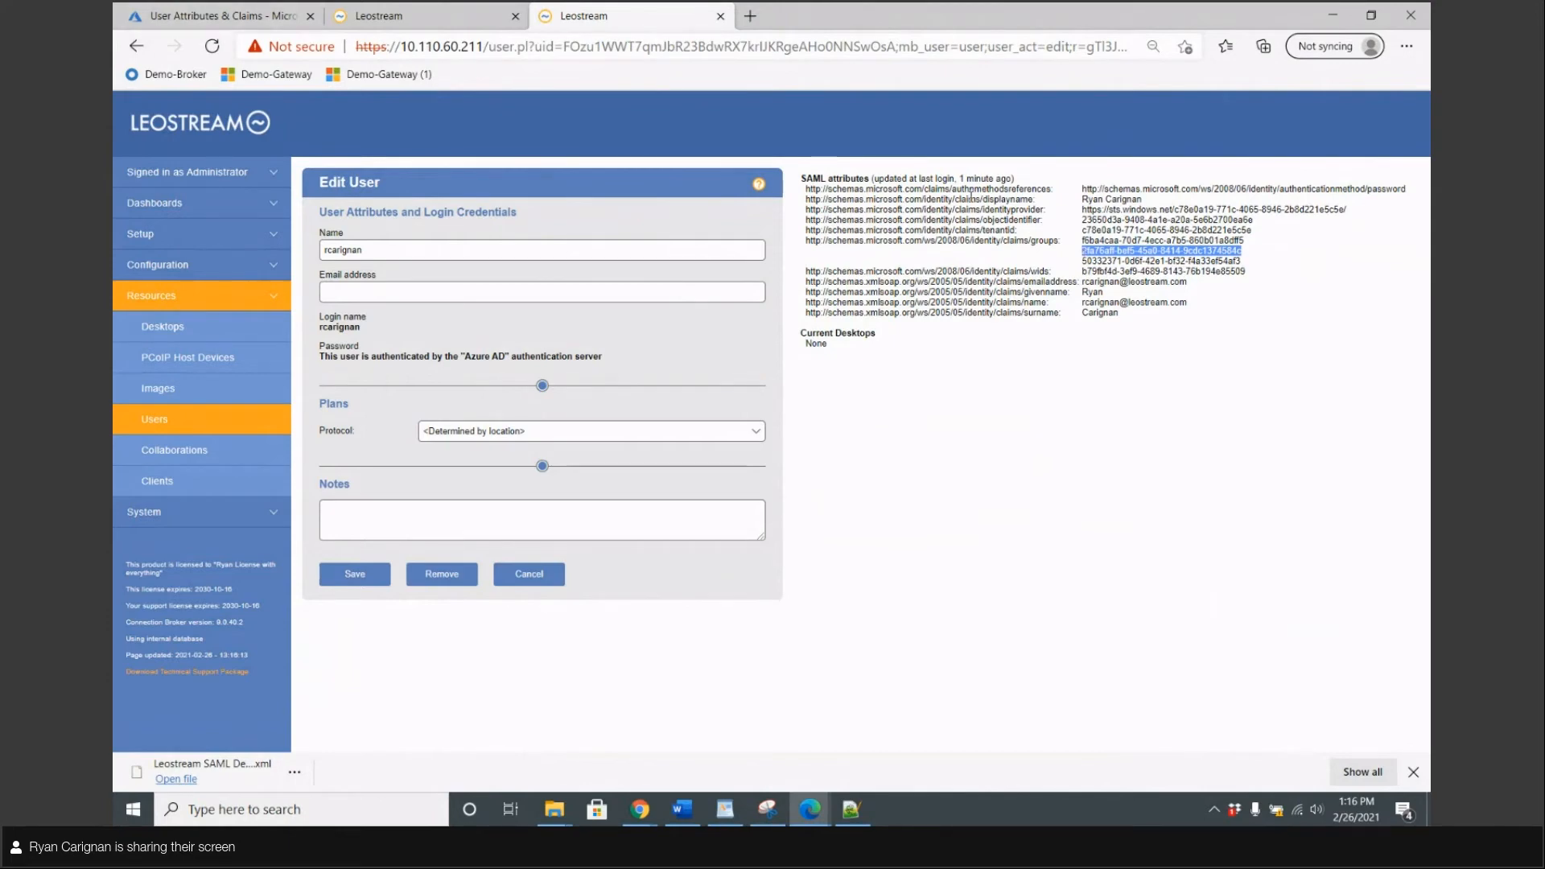
{"action": "left_click_drag", "start_coordinate": [1083, 240], "coordinate": [1238, 253]}
{"action": "left_click", "coordinate": [186, 16]}
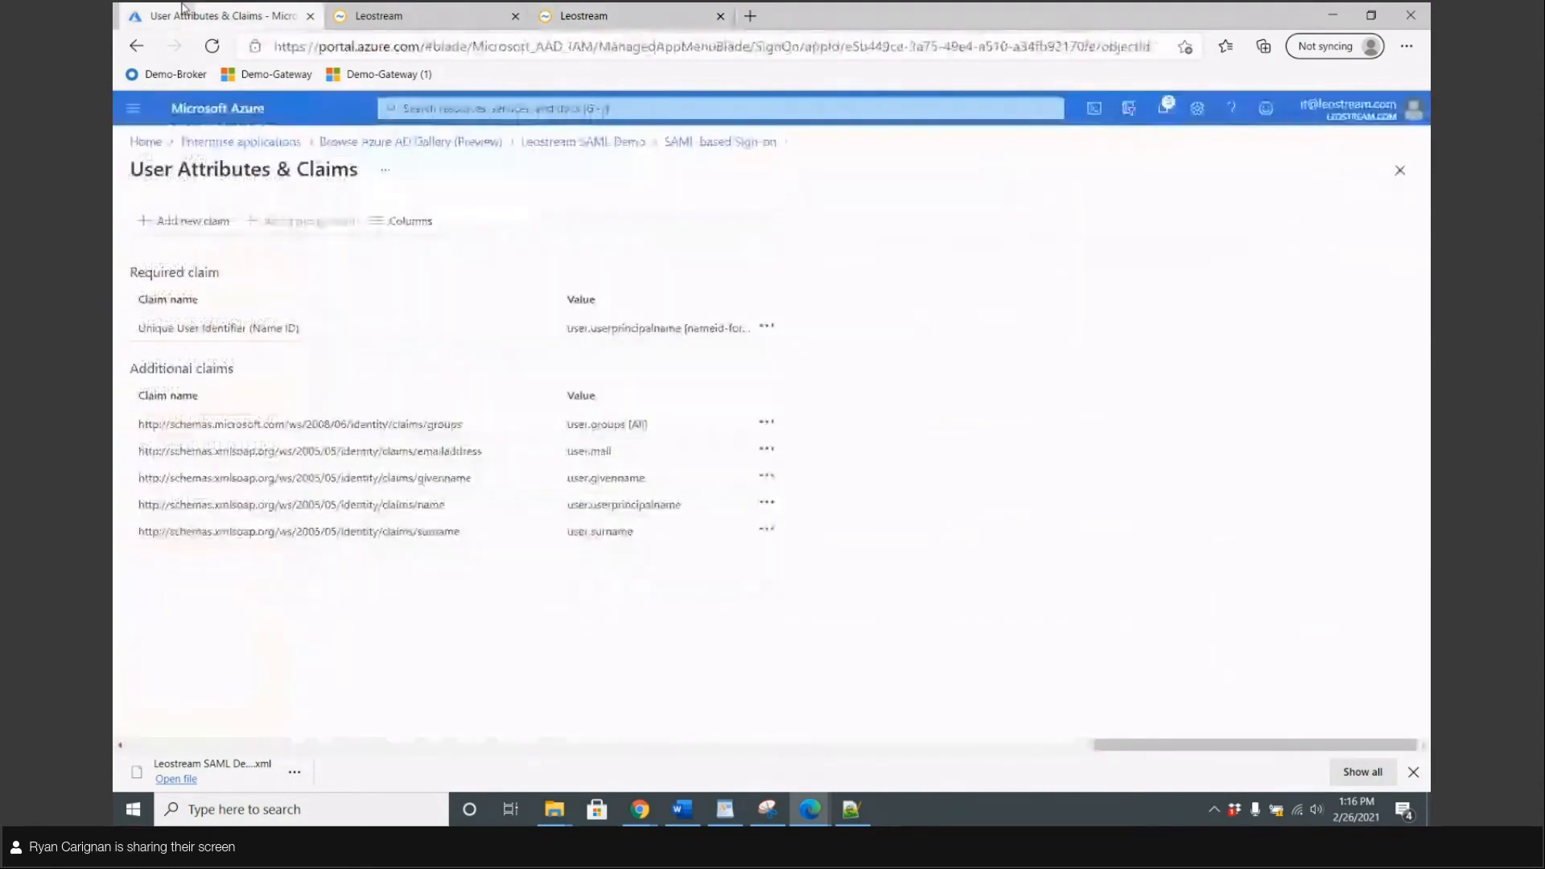
Search Azure for Groups, open 01_Leostream and copy its Object Id for Leostream rule 1
{"action": "left_click", "coordinate": [415, 108]}
{"action": "type", "text": "Groups"}
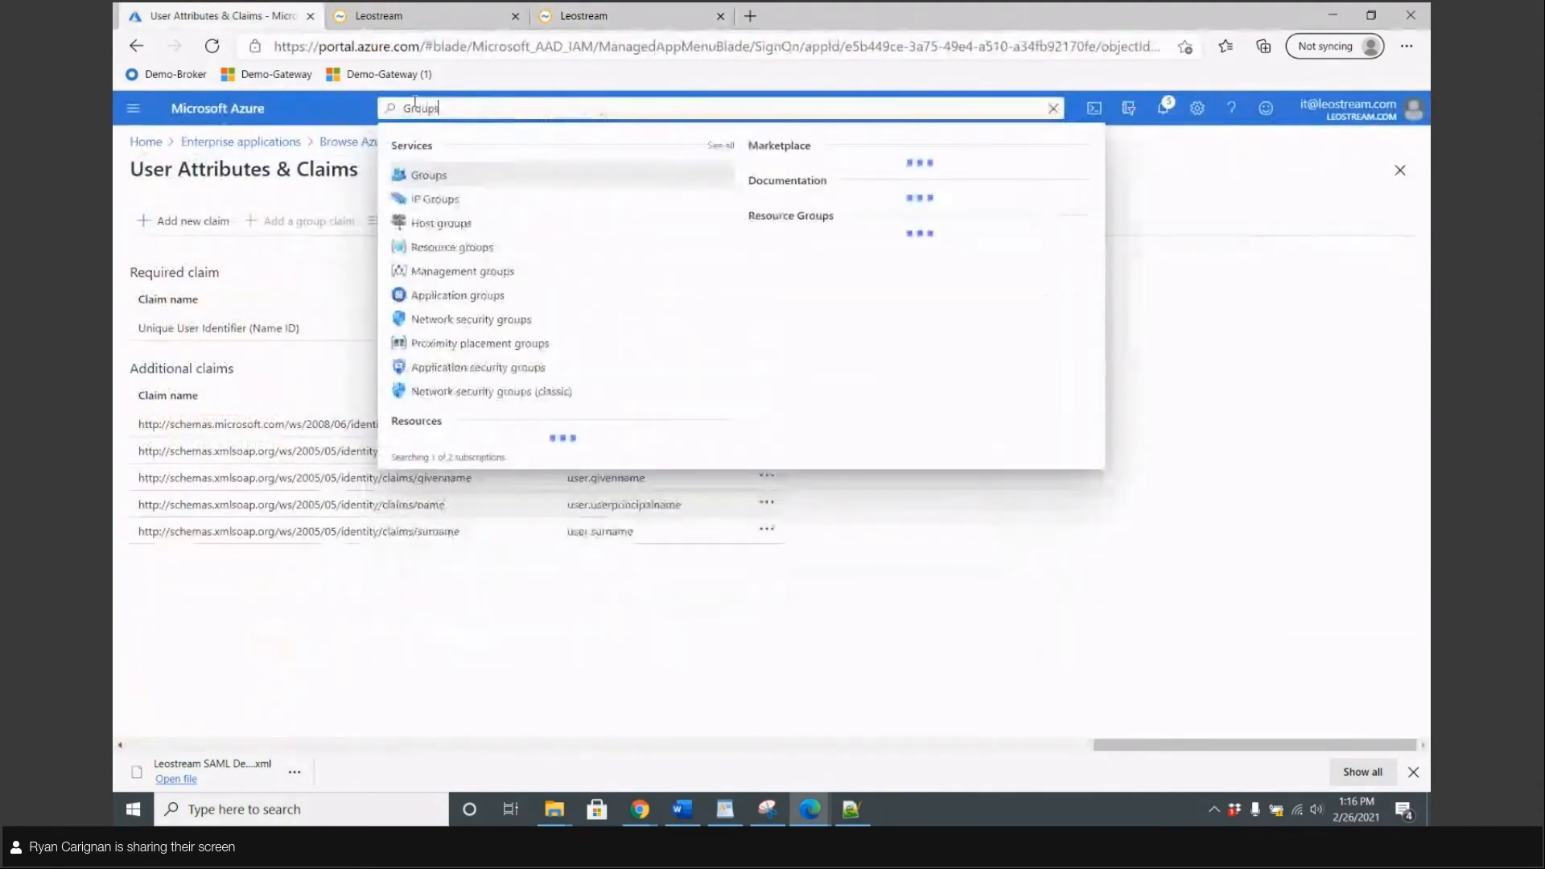
{"action": "left_click", "coordinate": [427, 167]}
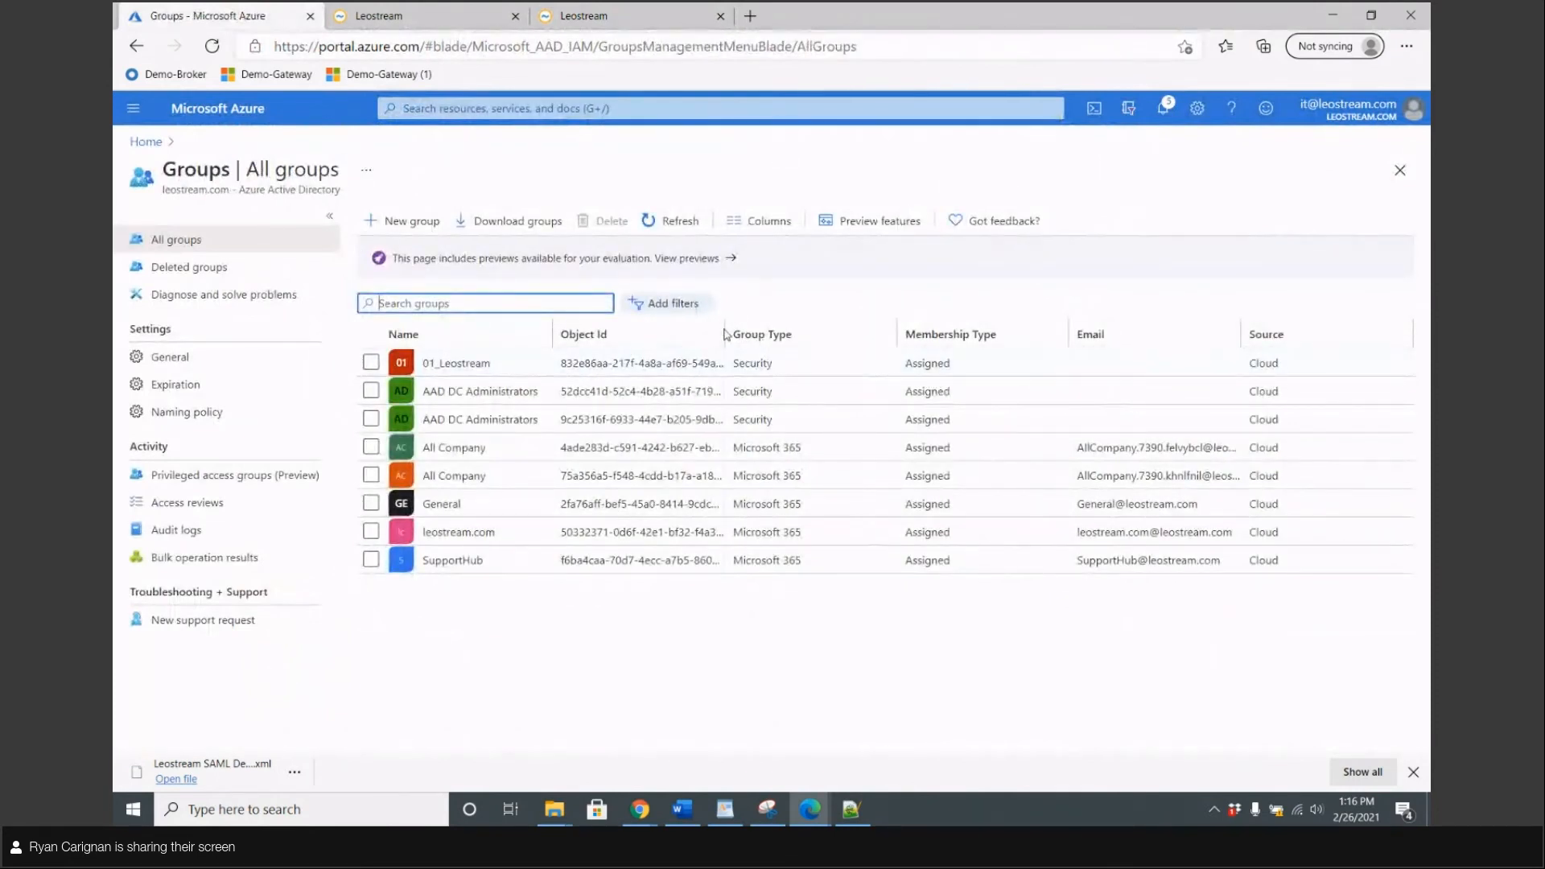
{"action": "left_click", "coordinate": [457, 364]}
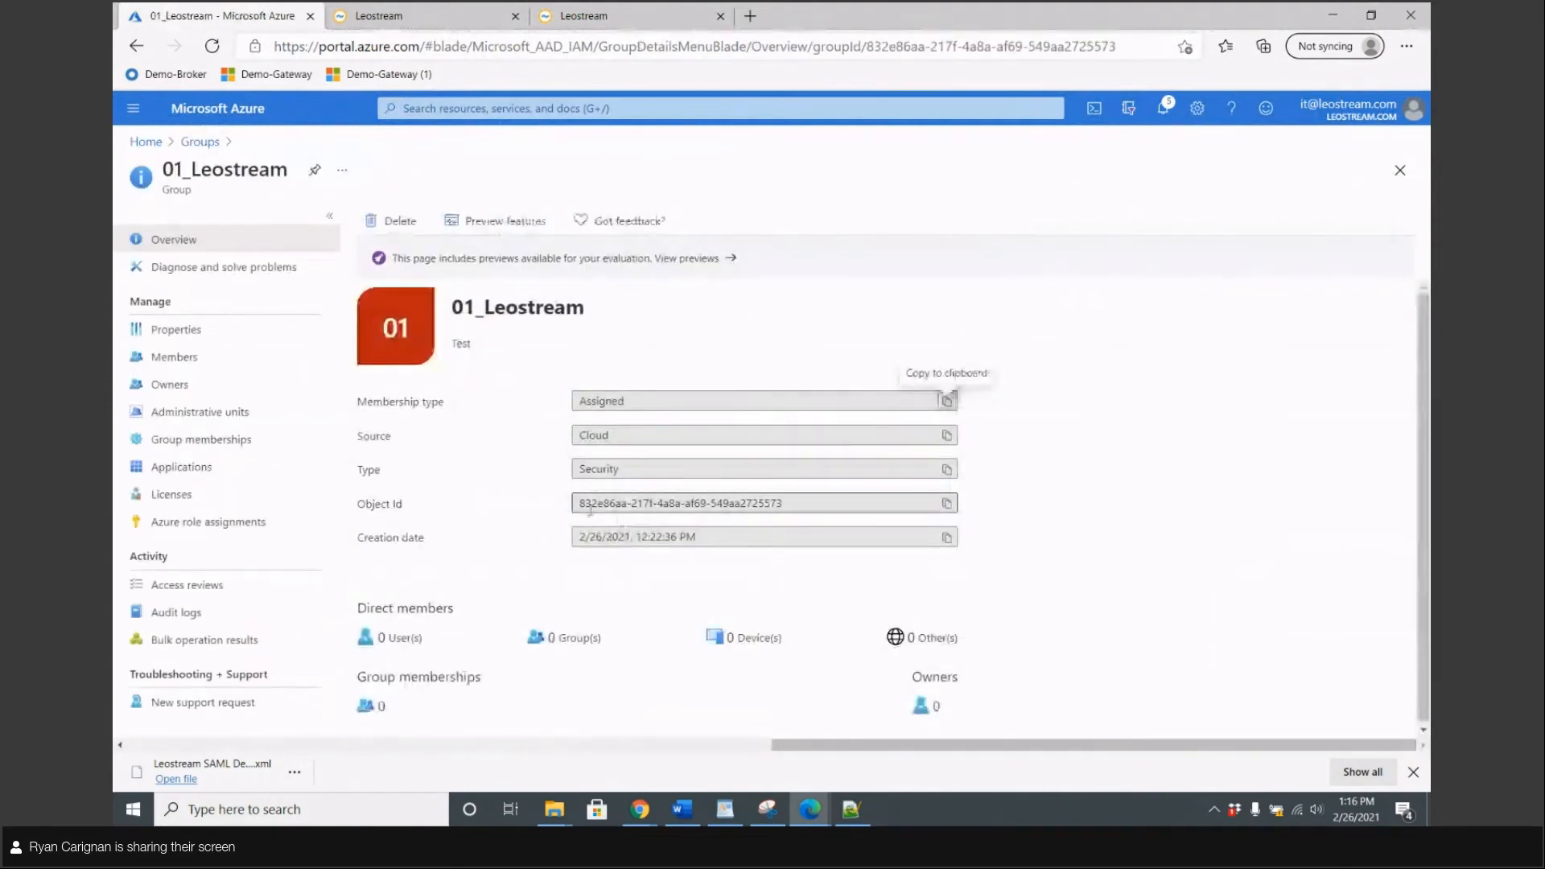
{"action": "left_click_drag", "start_coordinate": [793, 503], "coordinate": [572, 503]}
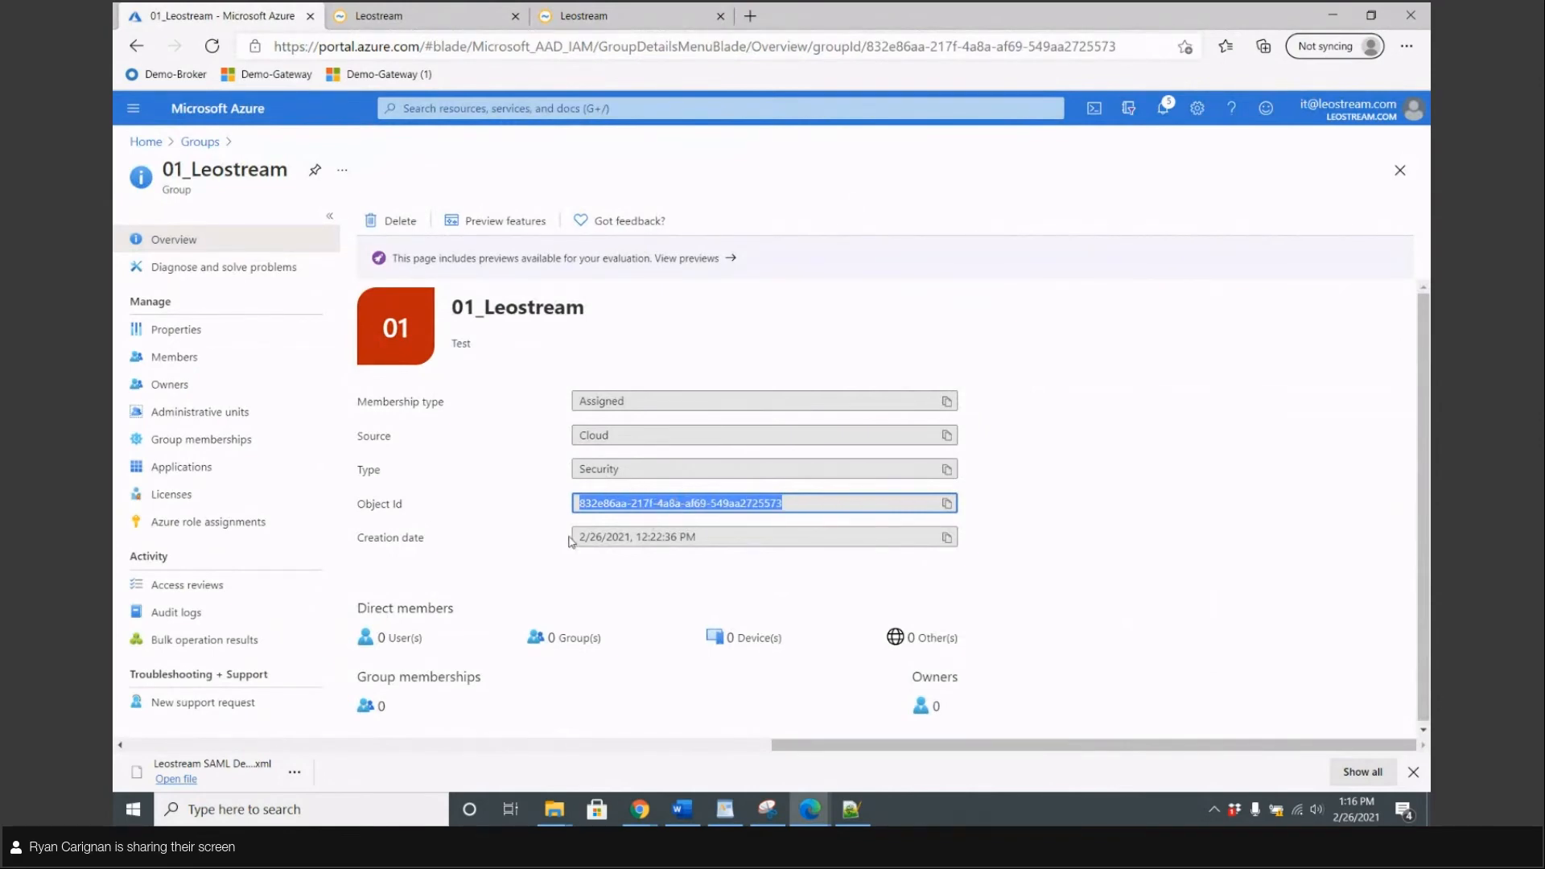
{"action": "left_click", "coordinate": [386, 12]}
{"action": "left_click", "coordinate": [442, 314]}
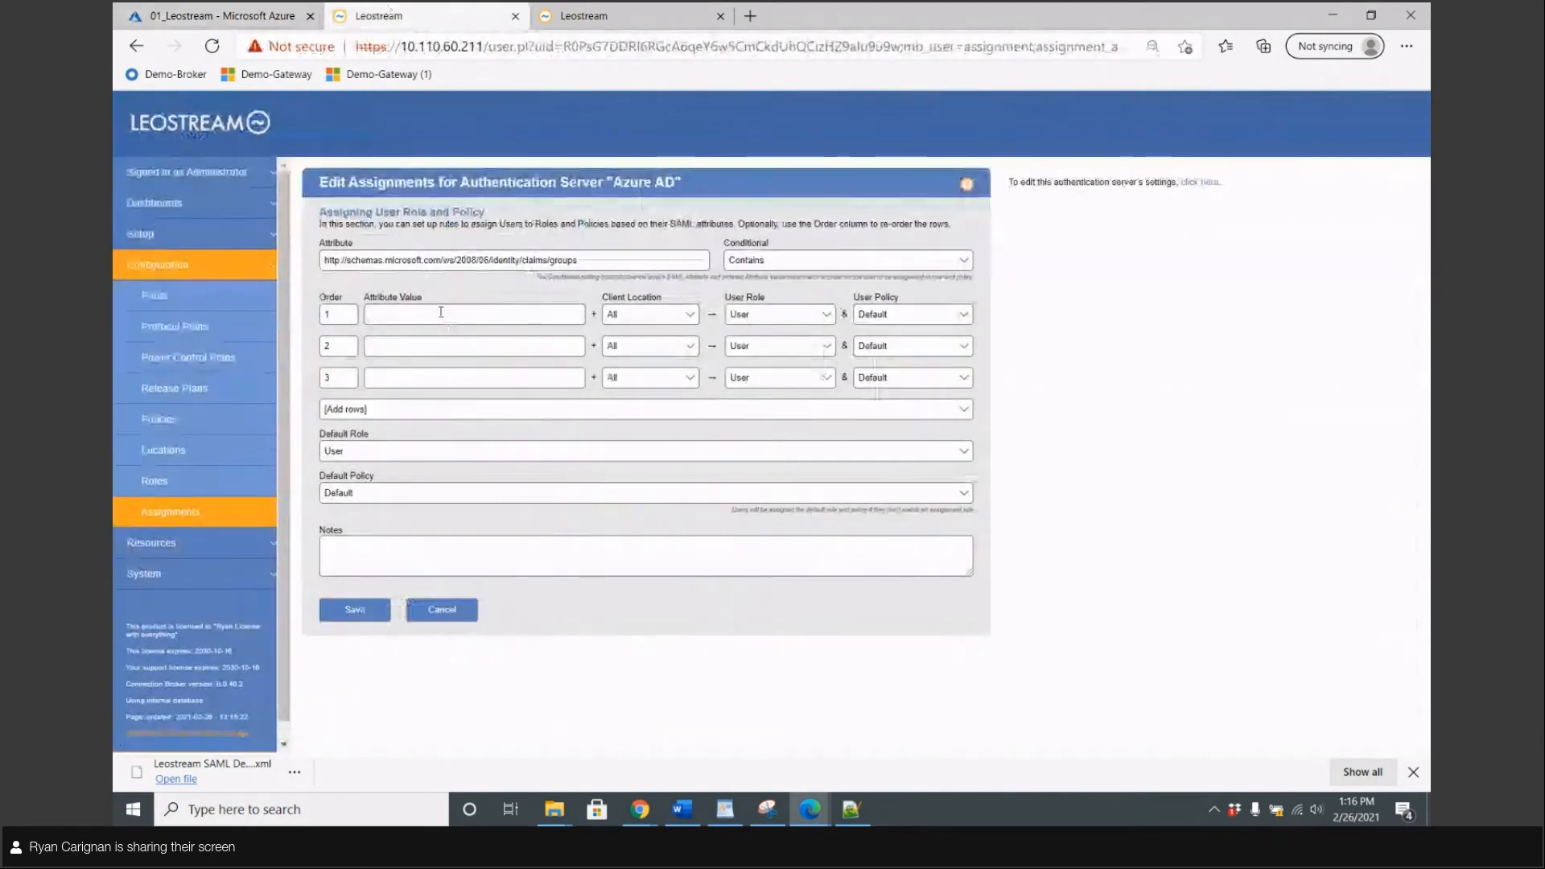
Paste the Object Id into rule 1, assign All Desktops policy, keep Default, and save
{"action": "type", "text": "832e86aa-217f-4d3a-af69-549aa2725573"}
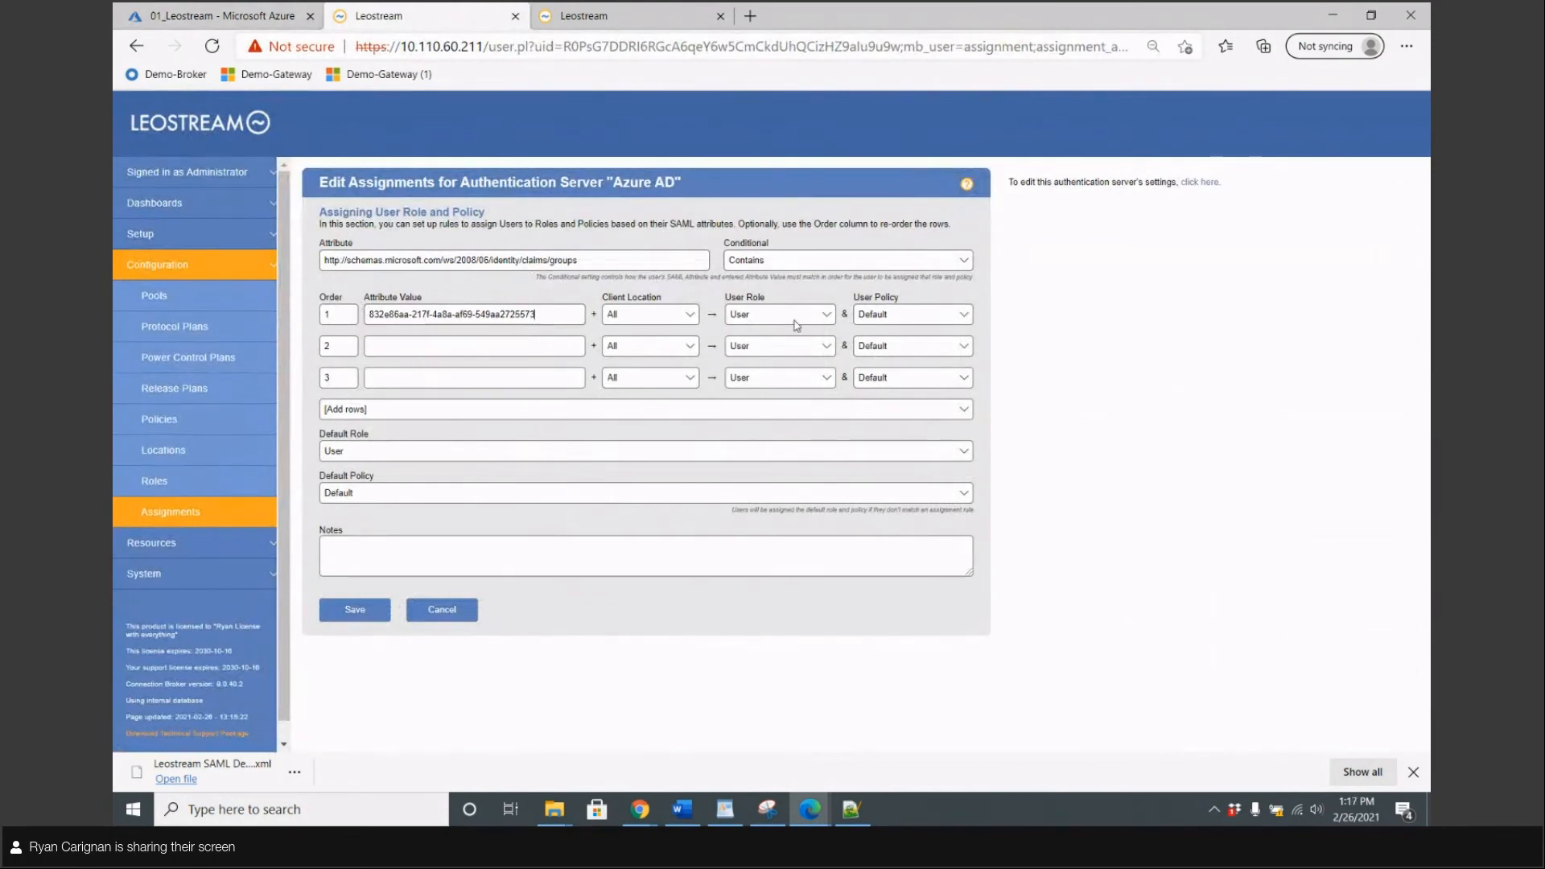
{"action": "left_click", "coordinate": [870, 316]}
{"action": "left_click", "coordinate": [879, 344]}
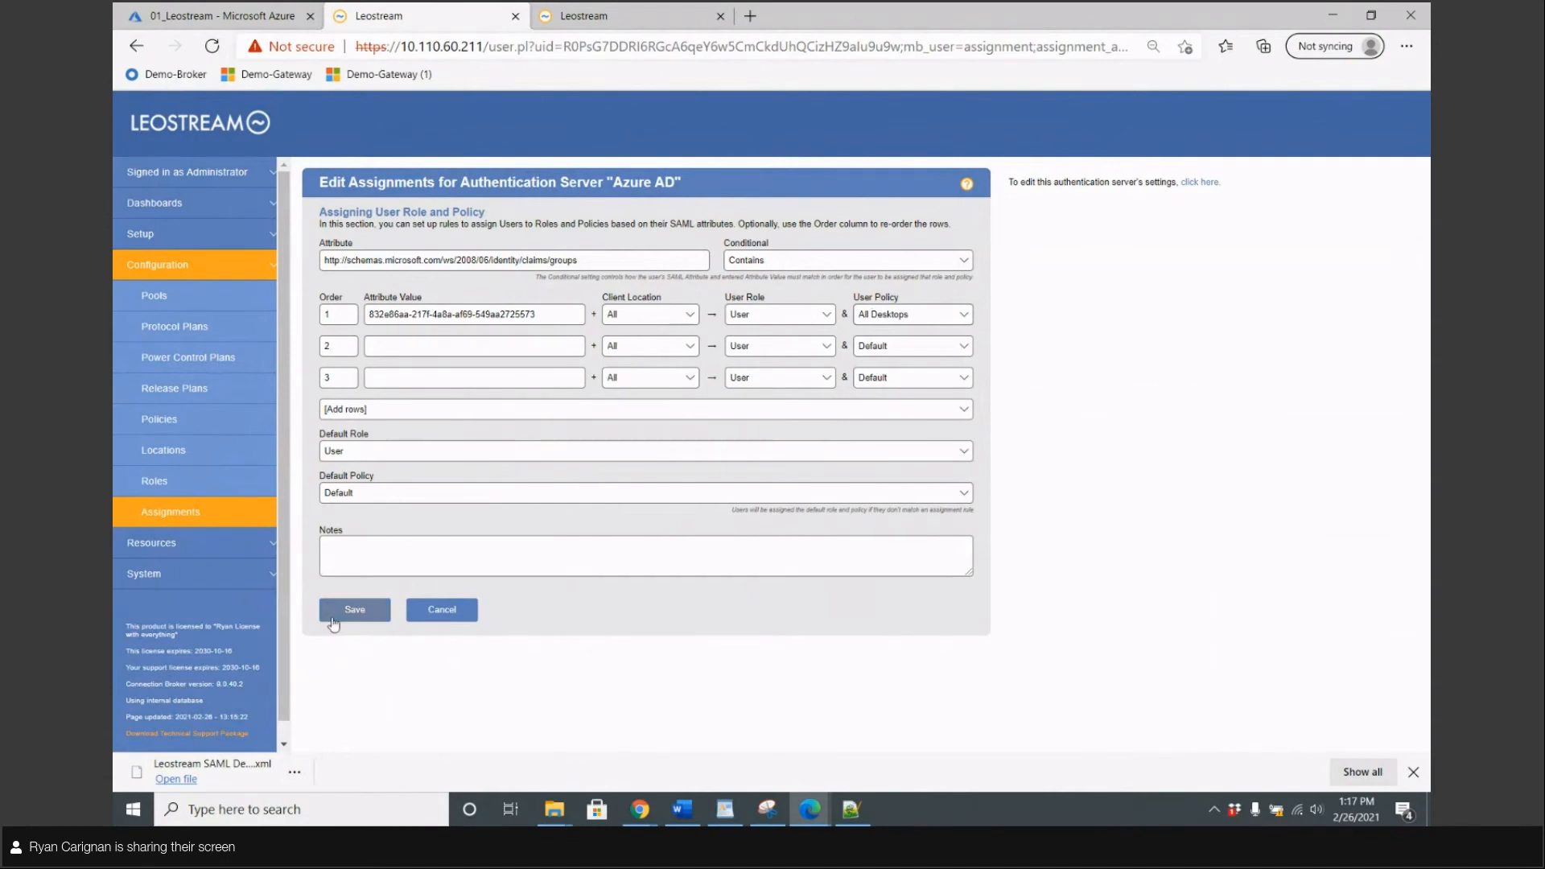
{"action": "left_click", "coordinate": [346, 497]}
{"action": "left_click", "coordinate": [346, 498]}
{"action": "left_click", "coordinate": [364, 613]}
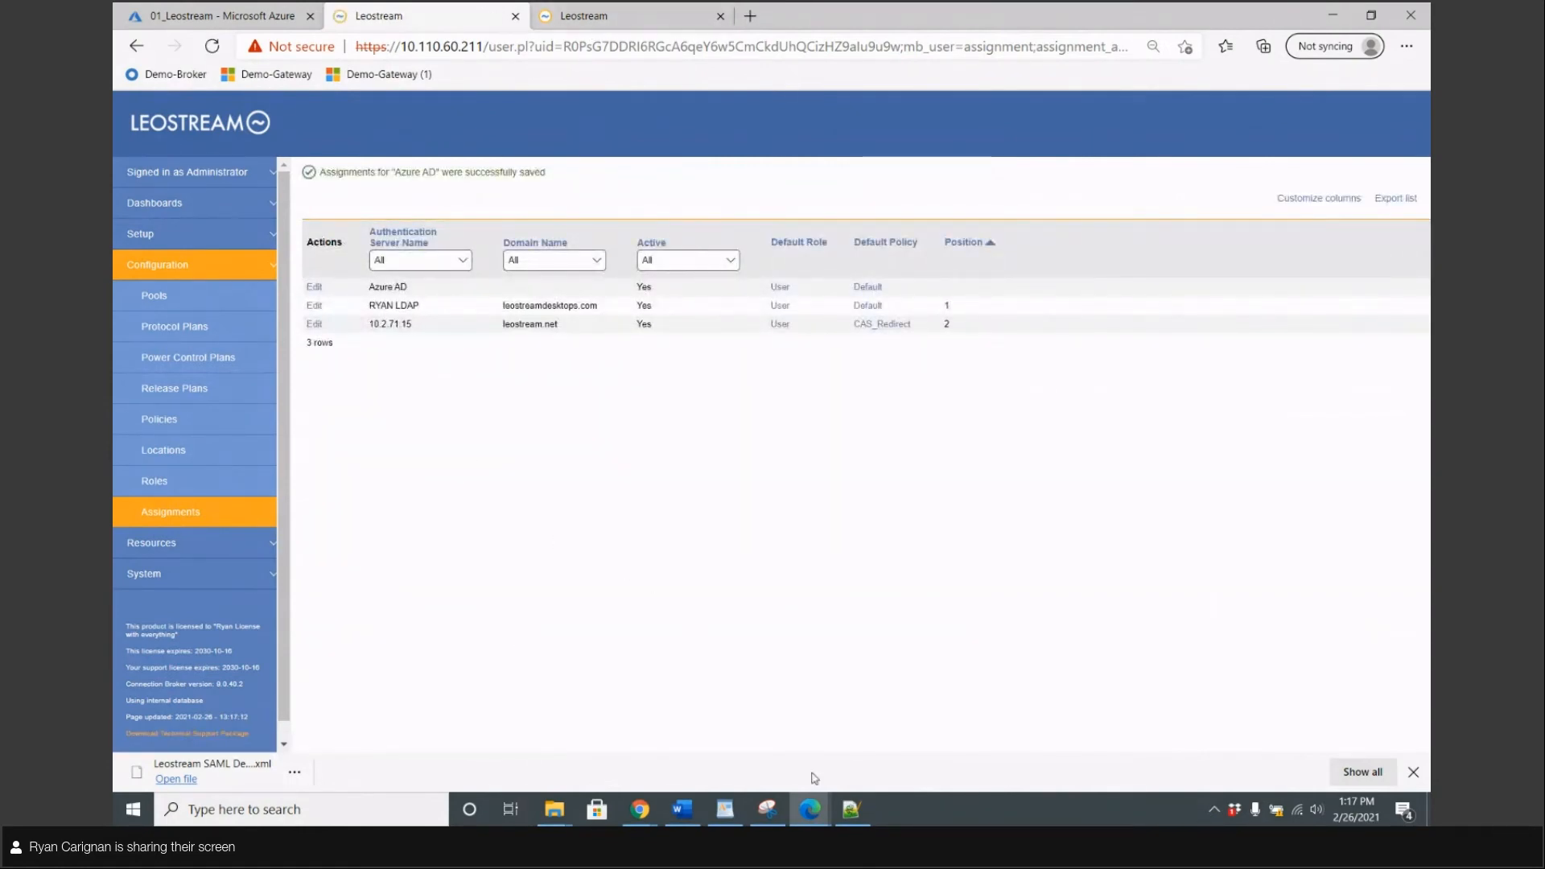
Test the assignments by signing the test user out and back in to Leostream
{"action": "mouse_move", "coordinate": [815, 805]}
{"action": "left_click", "coordinate": [883, 755]}
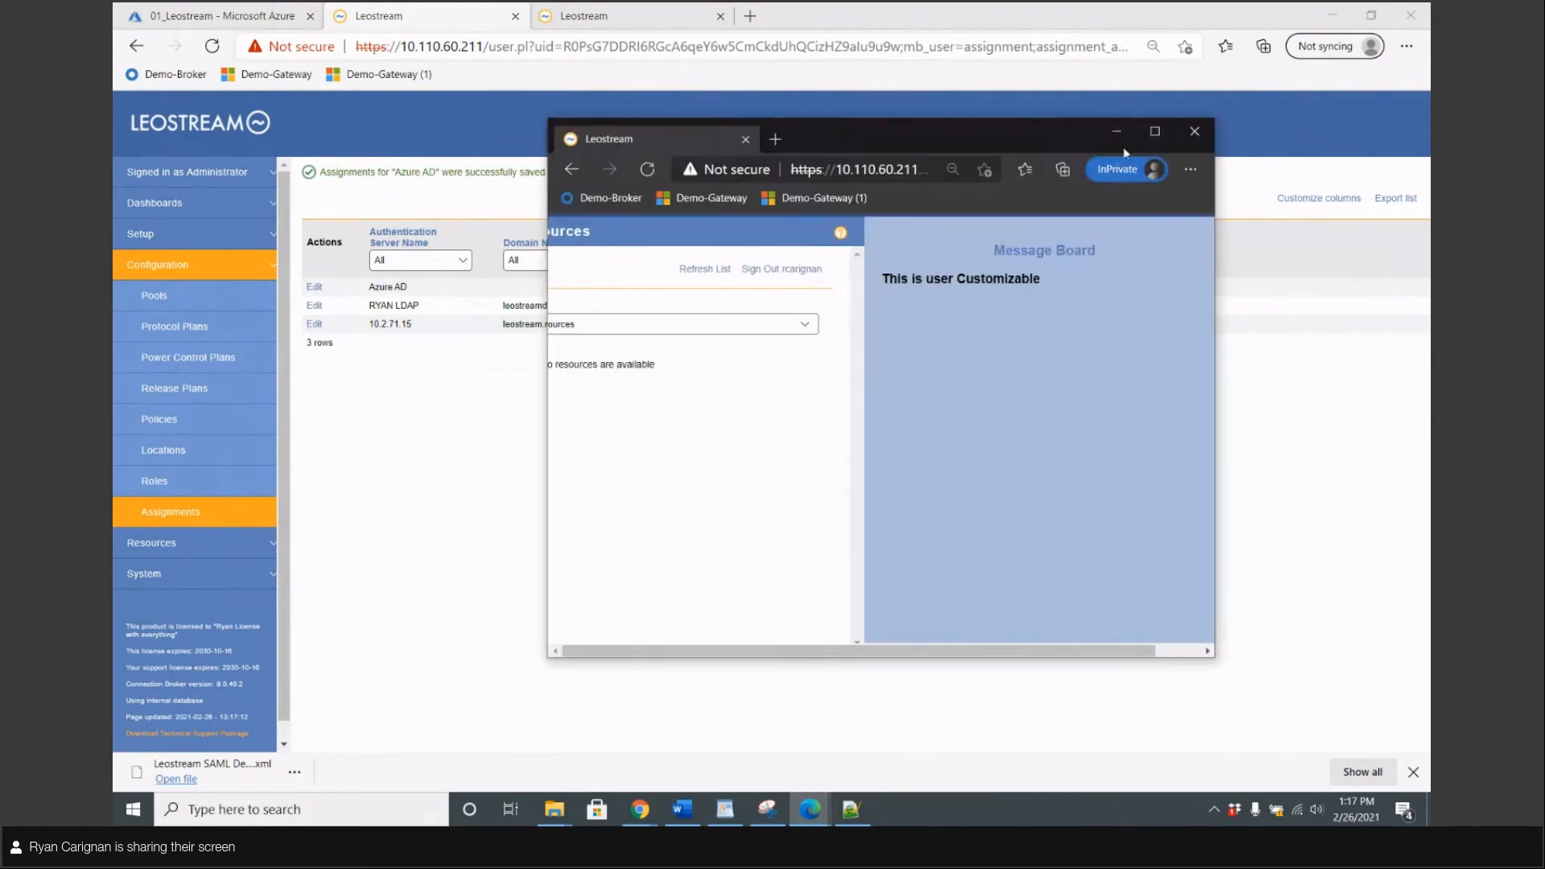
{"action": "left_click", "coordinate": [1154, 132]}
{"action": "left_click", "coordinate": [656, 275]}
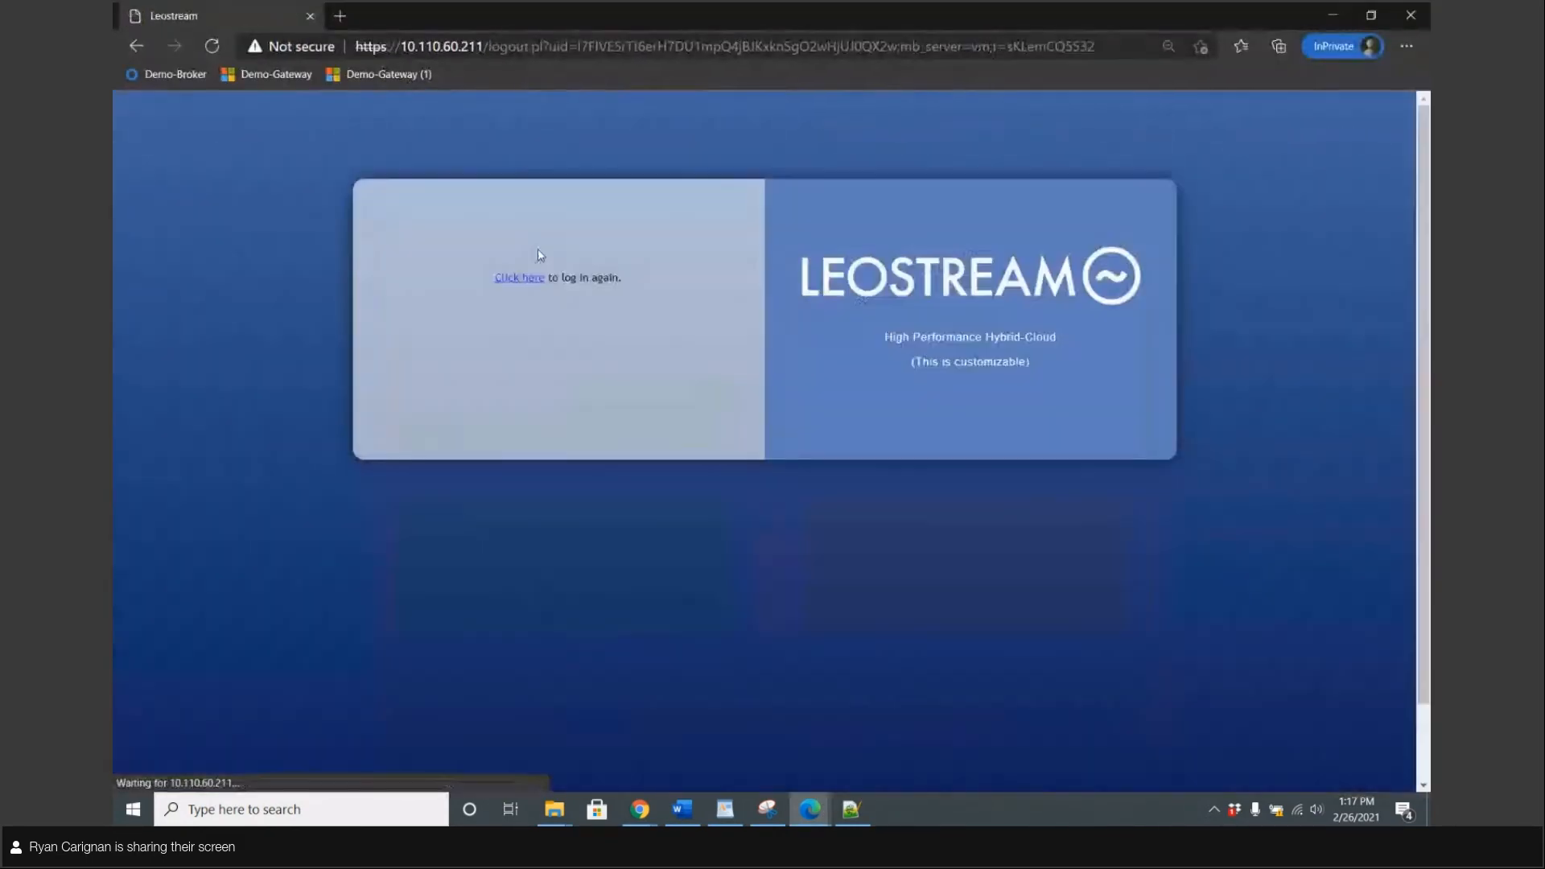
{"action": "left_click", "coordinate": [523, 278]}
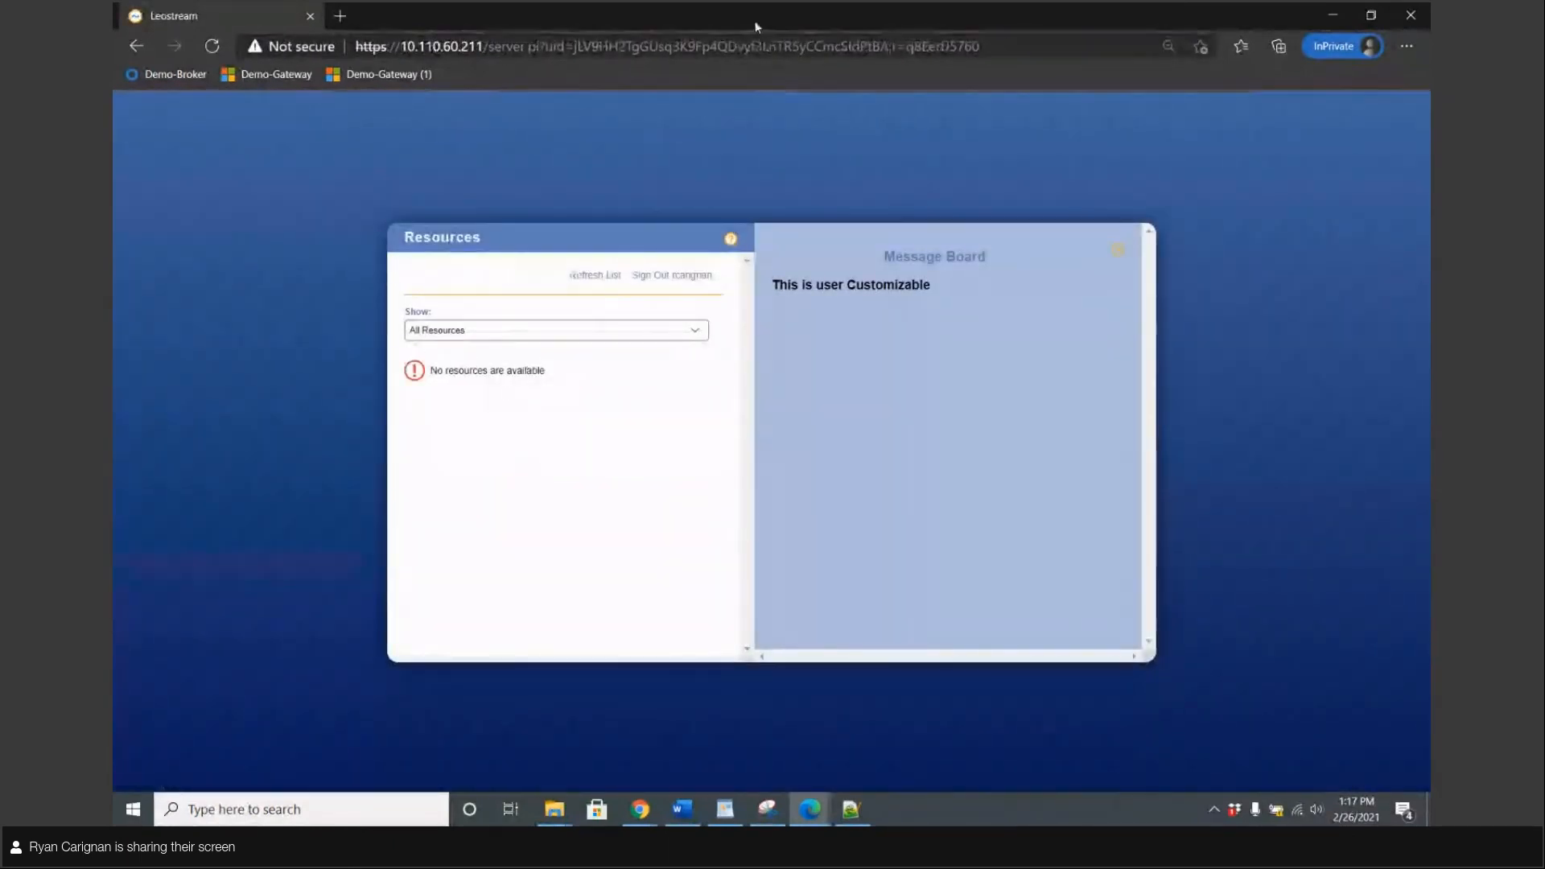
{"action": "left_click_drag", "start_coordinate": [759, 24], "coordinate": [1016, 146]}
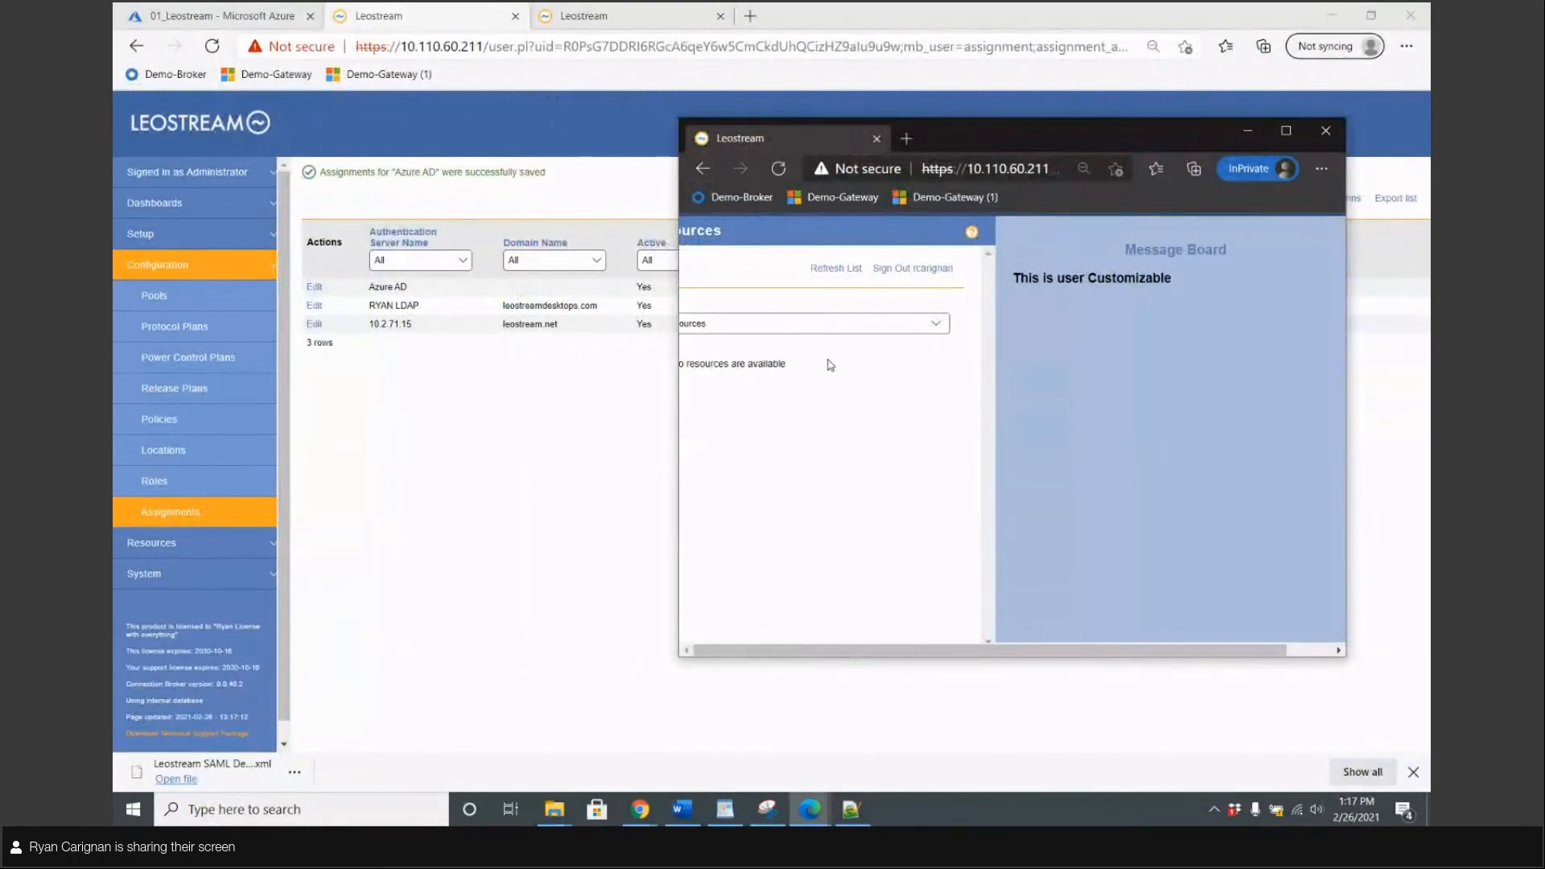
{"action": "left_click", "coordinate": [593, 463]}
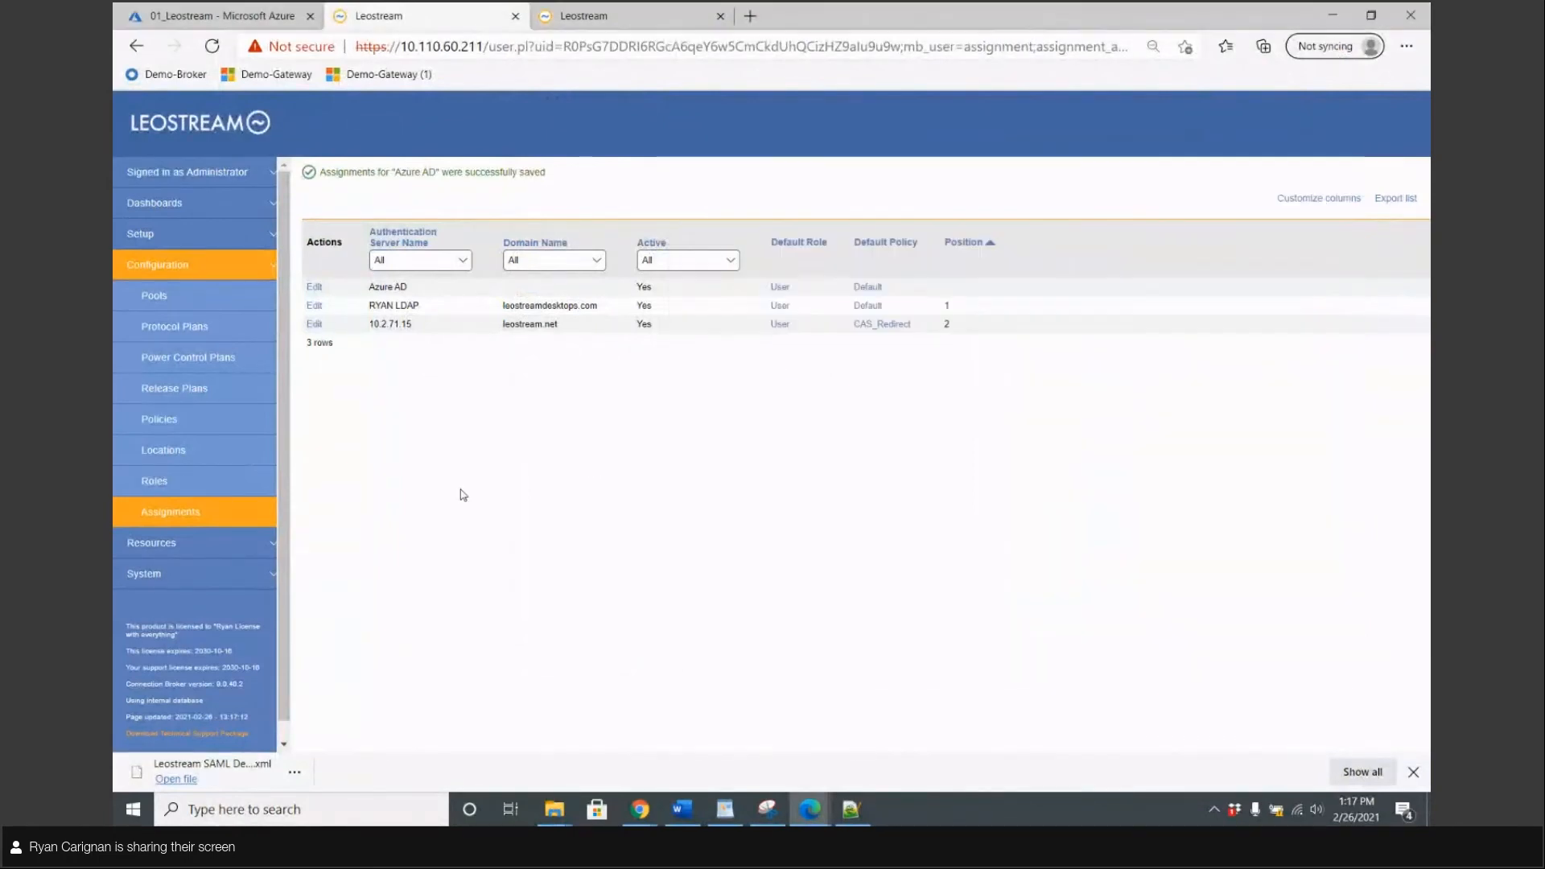
Search for the test user and add them as a member of 01_Leostream
{"action": "left_click", "coordinate": [291, 9]}
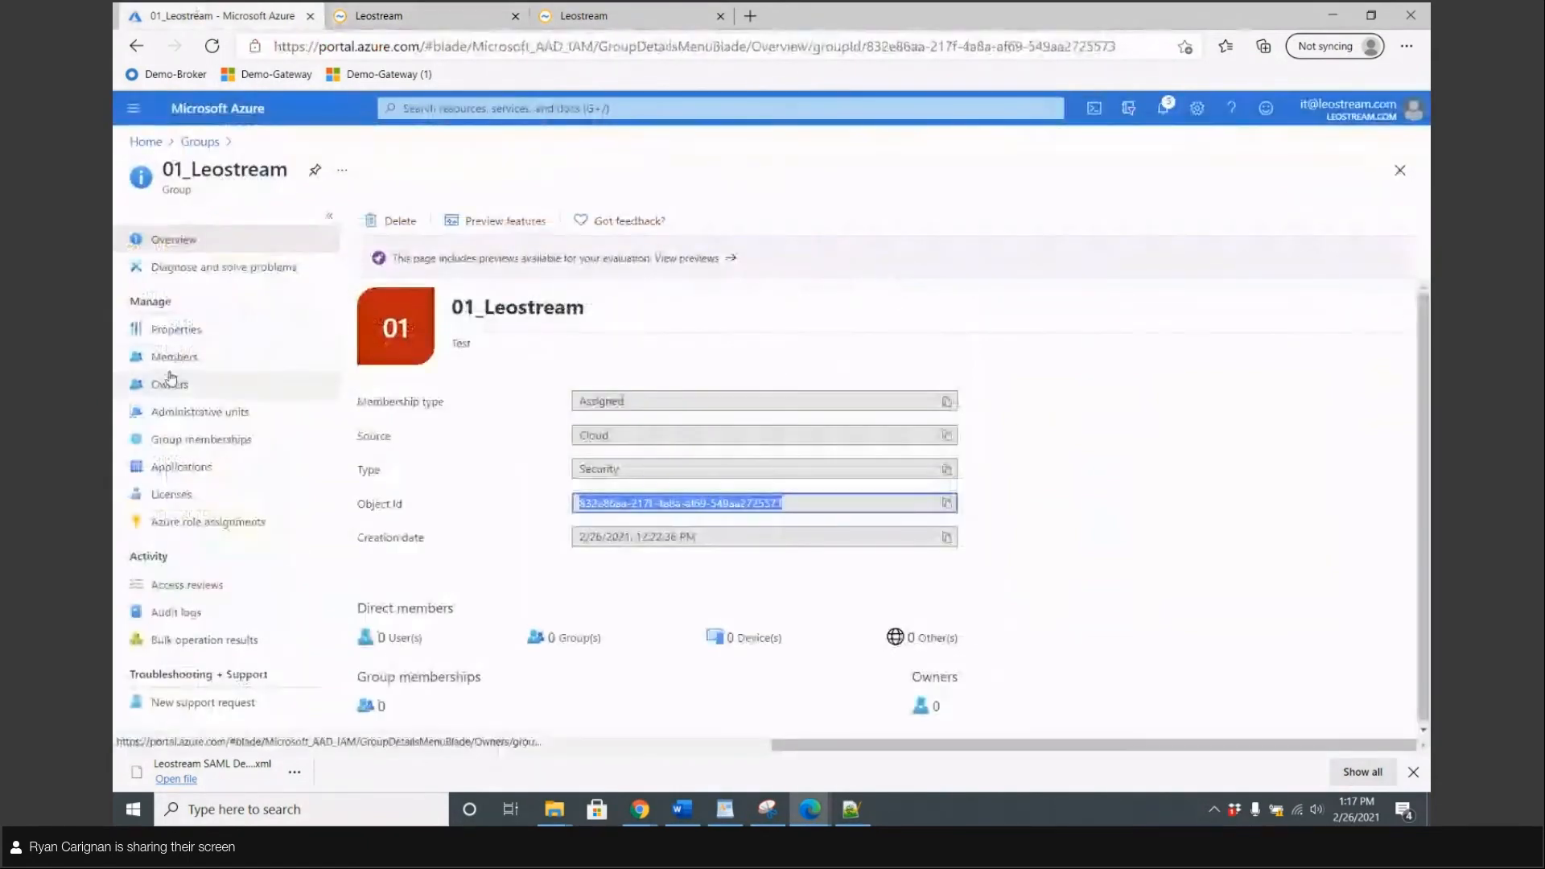
{"action": "left_click", "coordinate": [165, 357]}
{"action": "left_click", "coordinate": [411, 221]}
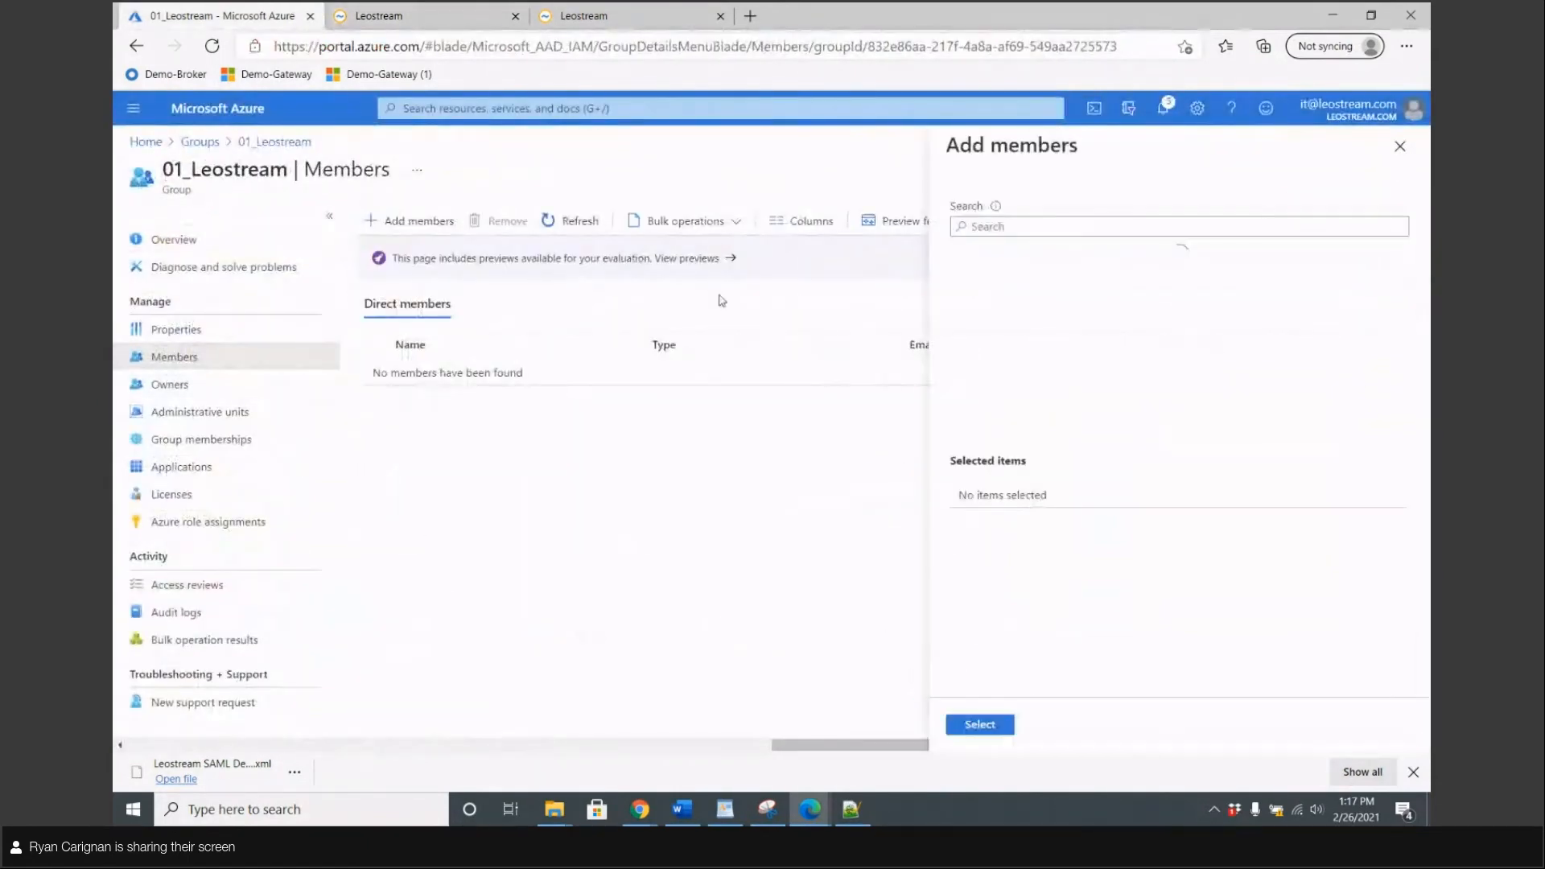
{"action": "type", "text": "rcar"}
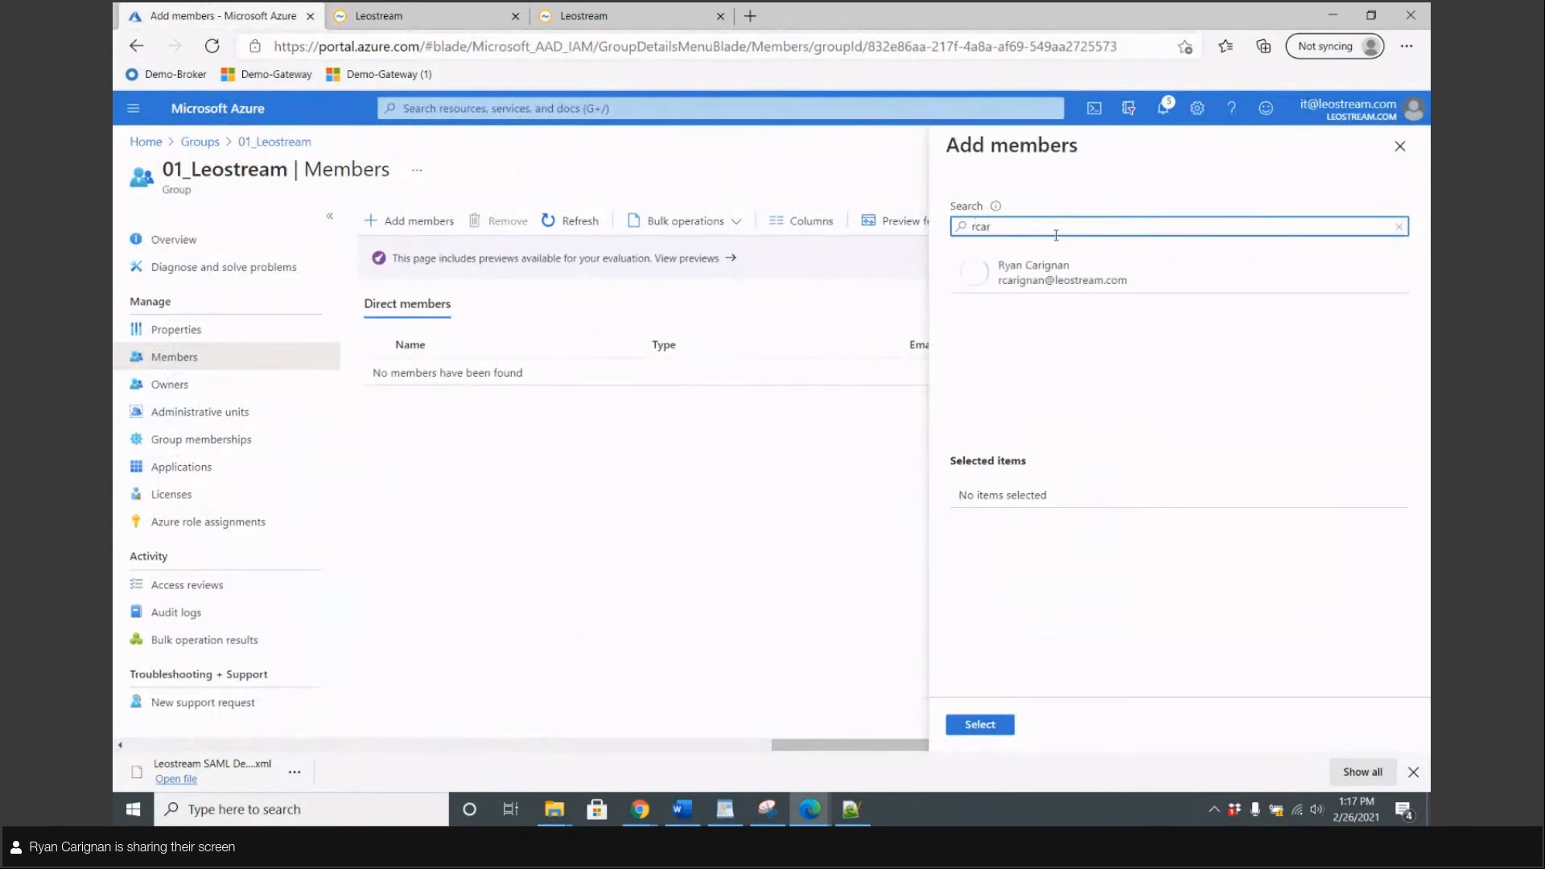
{"action": "left_click", "coordinate": [1047, 272]}
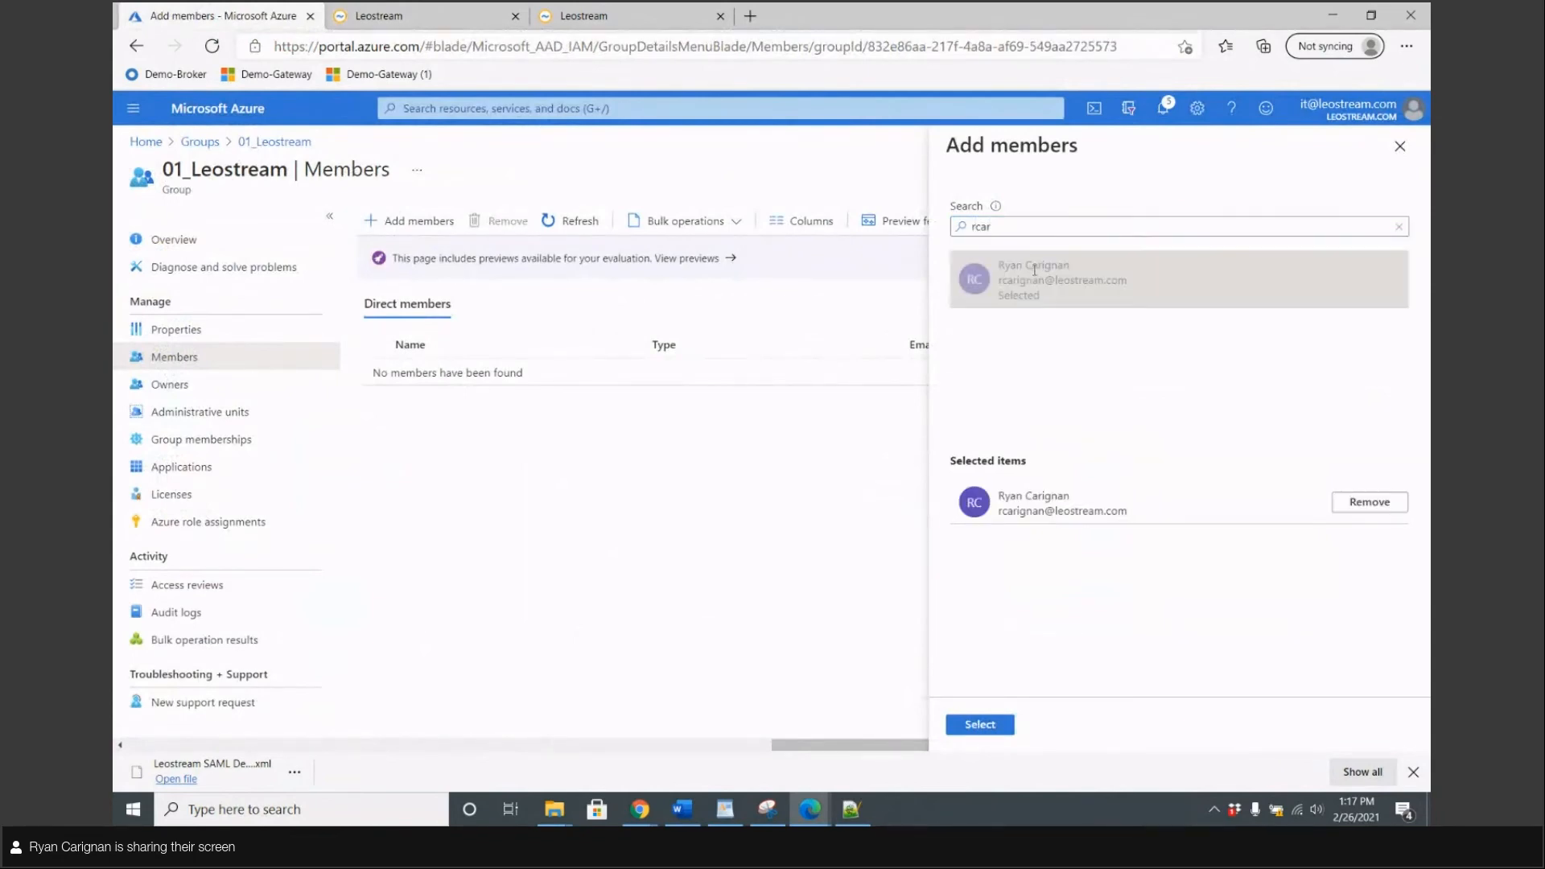
{"action": "left_click", "coordinate": [979, 724]}
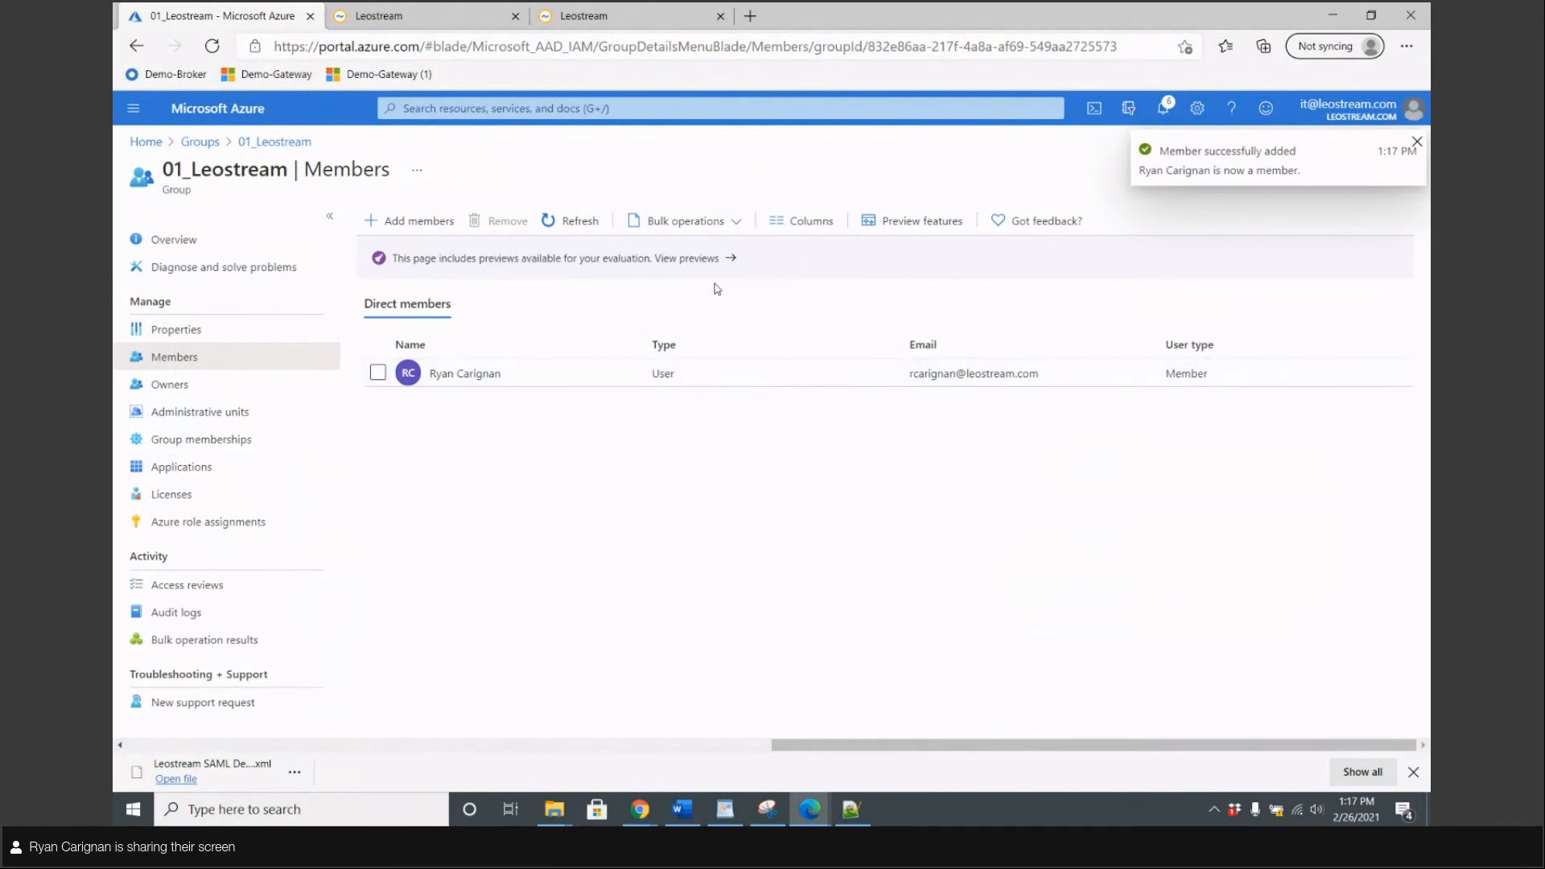
{"action": "left_click", "coordinate": [640, 15]}
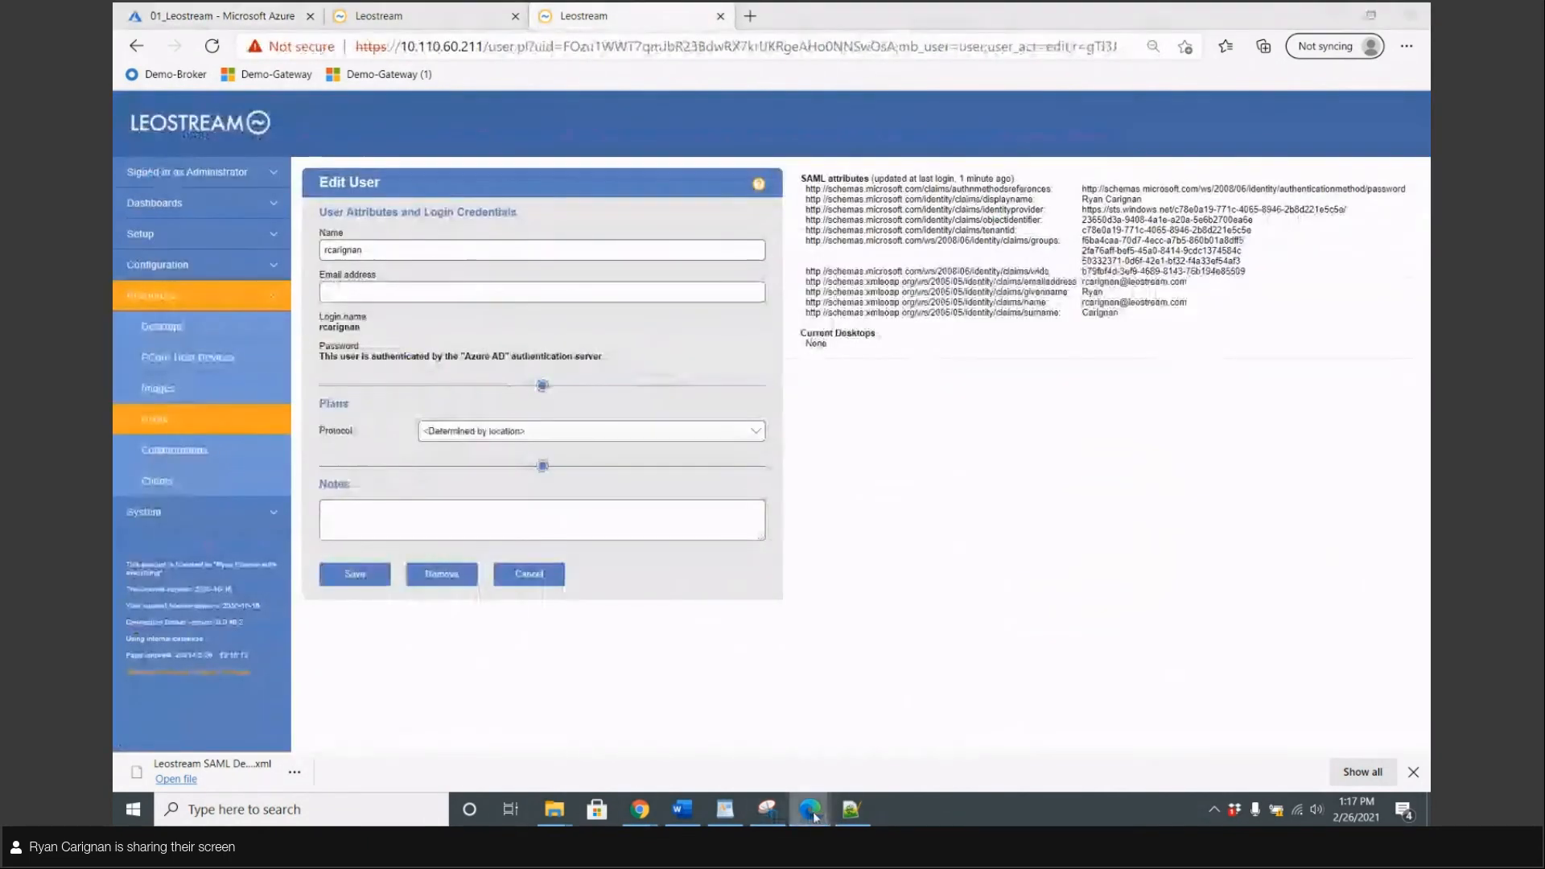
Sign out, log back in via the Demo-Gateway bookmark to view desktops, then sign out again
{"action": "mouse_move", "coordinate": [812, 812]}
{"action": "left_click", "coordinate": [890, 724]}
{"action": "left_click", "coordinate": [1285, 131]}
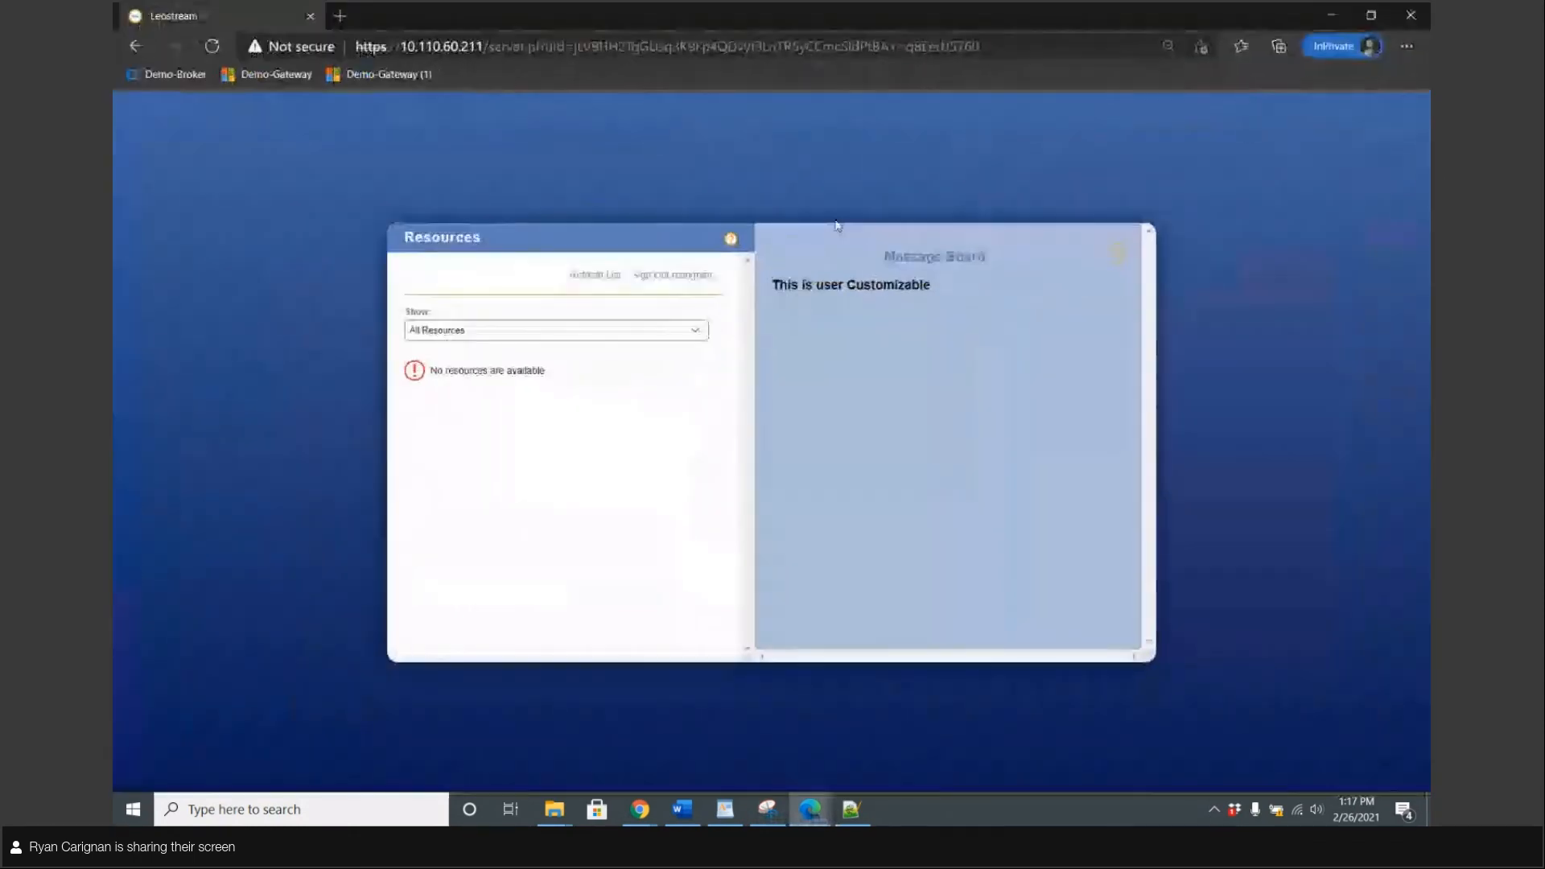
{"action": "left_click", "coordinate": [689, 280]}
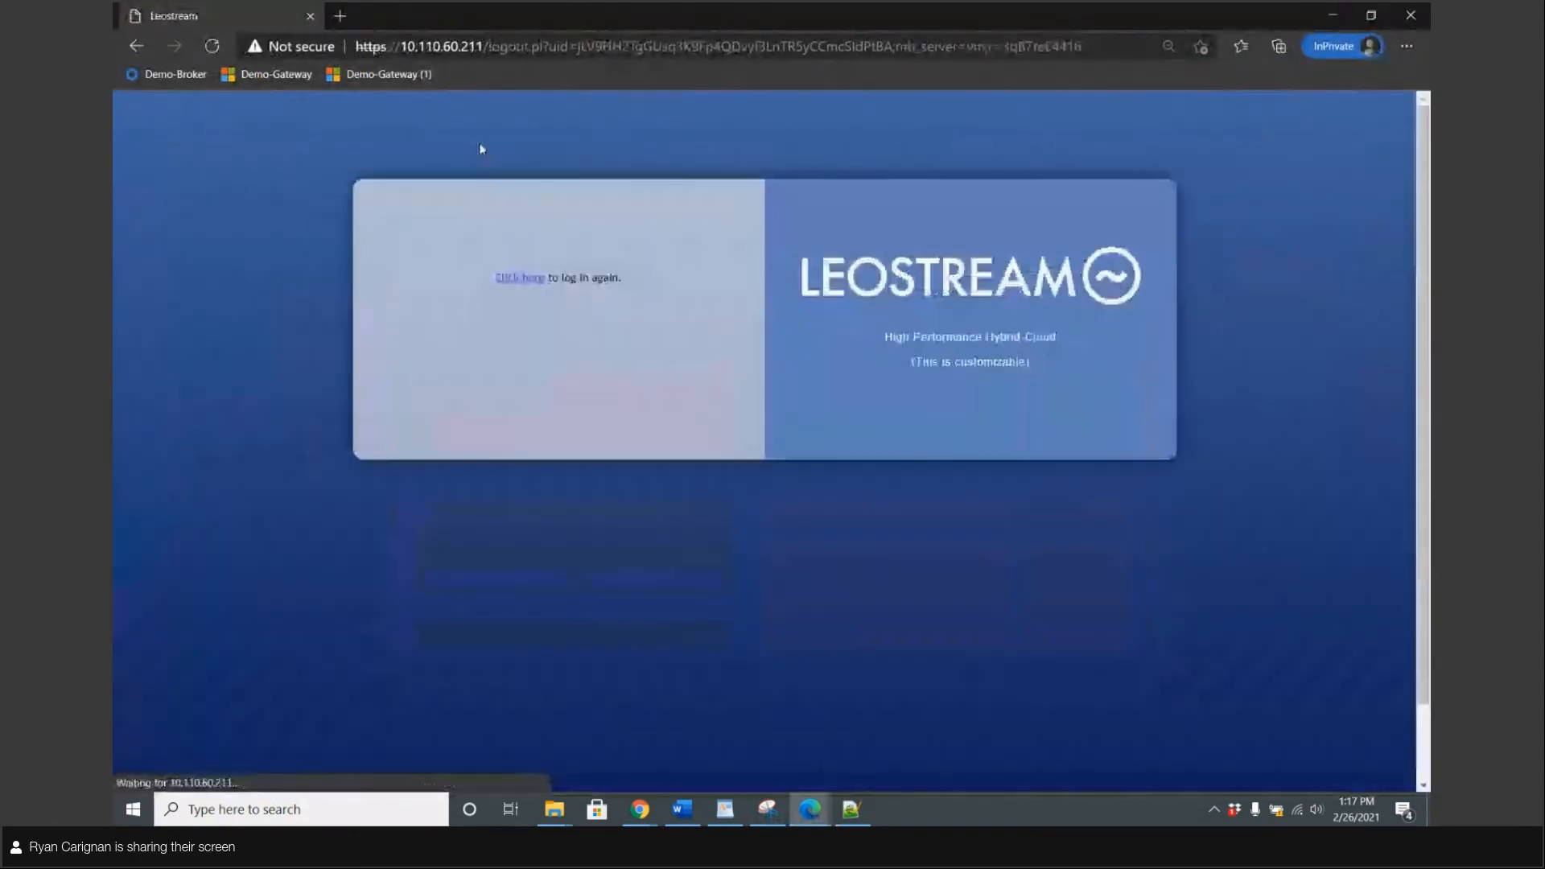
{"action": "left_click", "coordinate": [289, 85]}
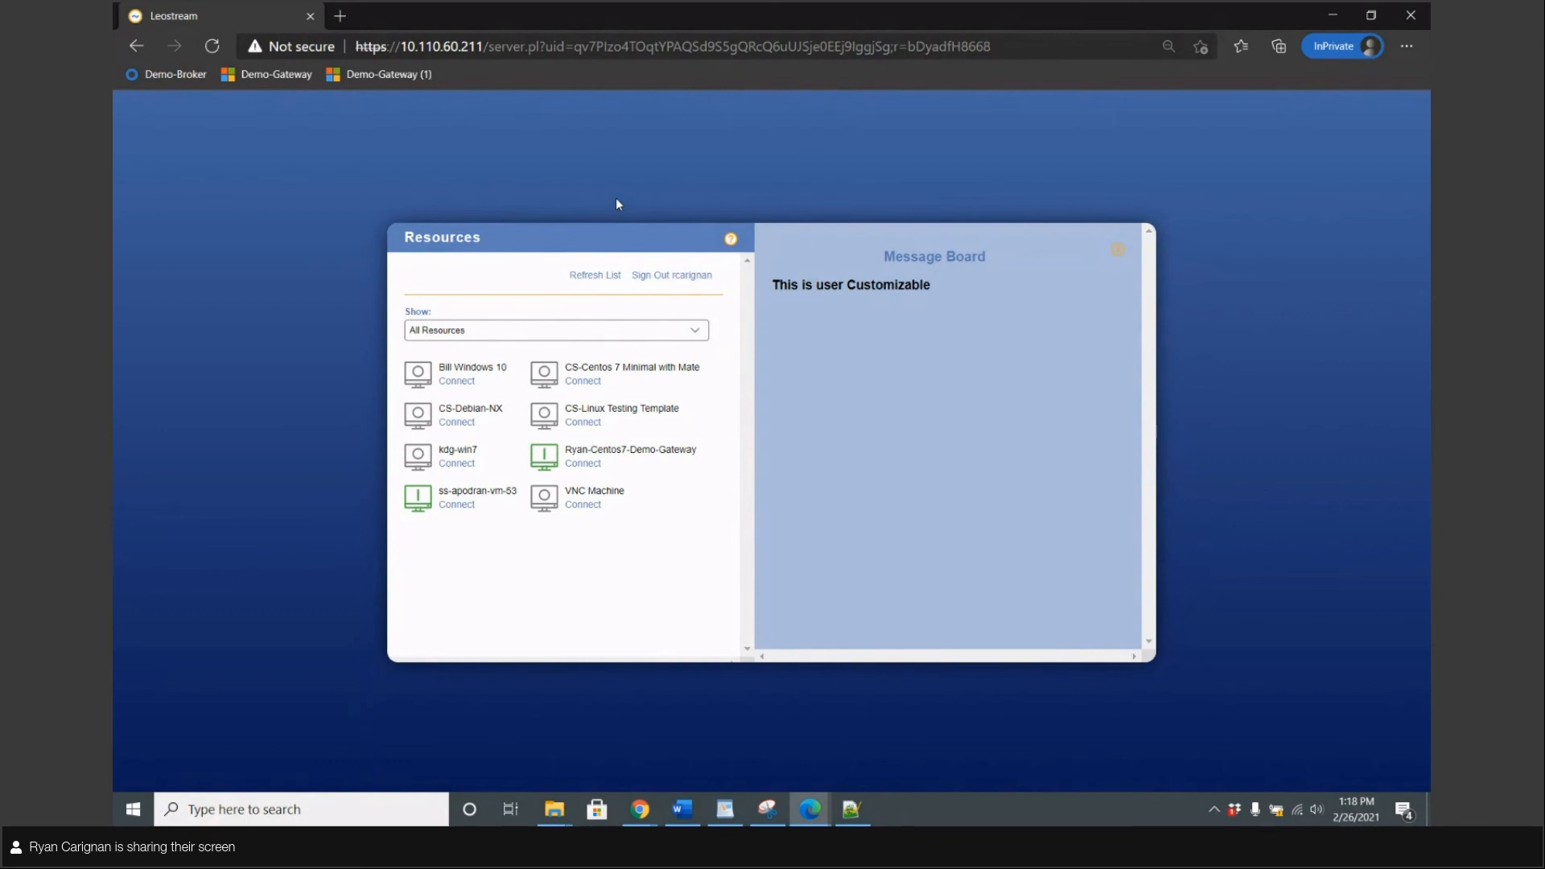
{"action": "left_click", "coordinate": [648, 276]}
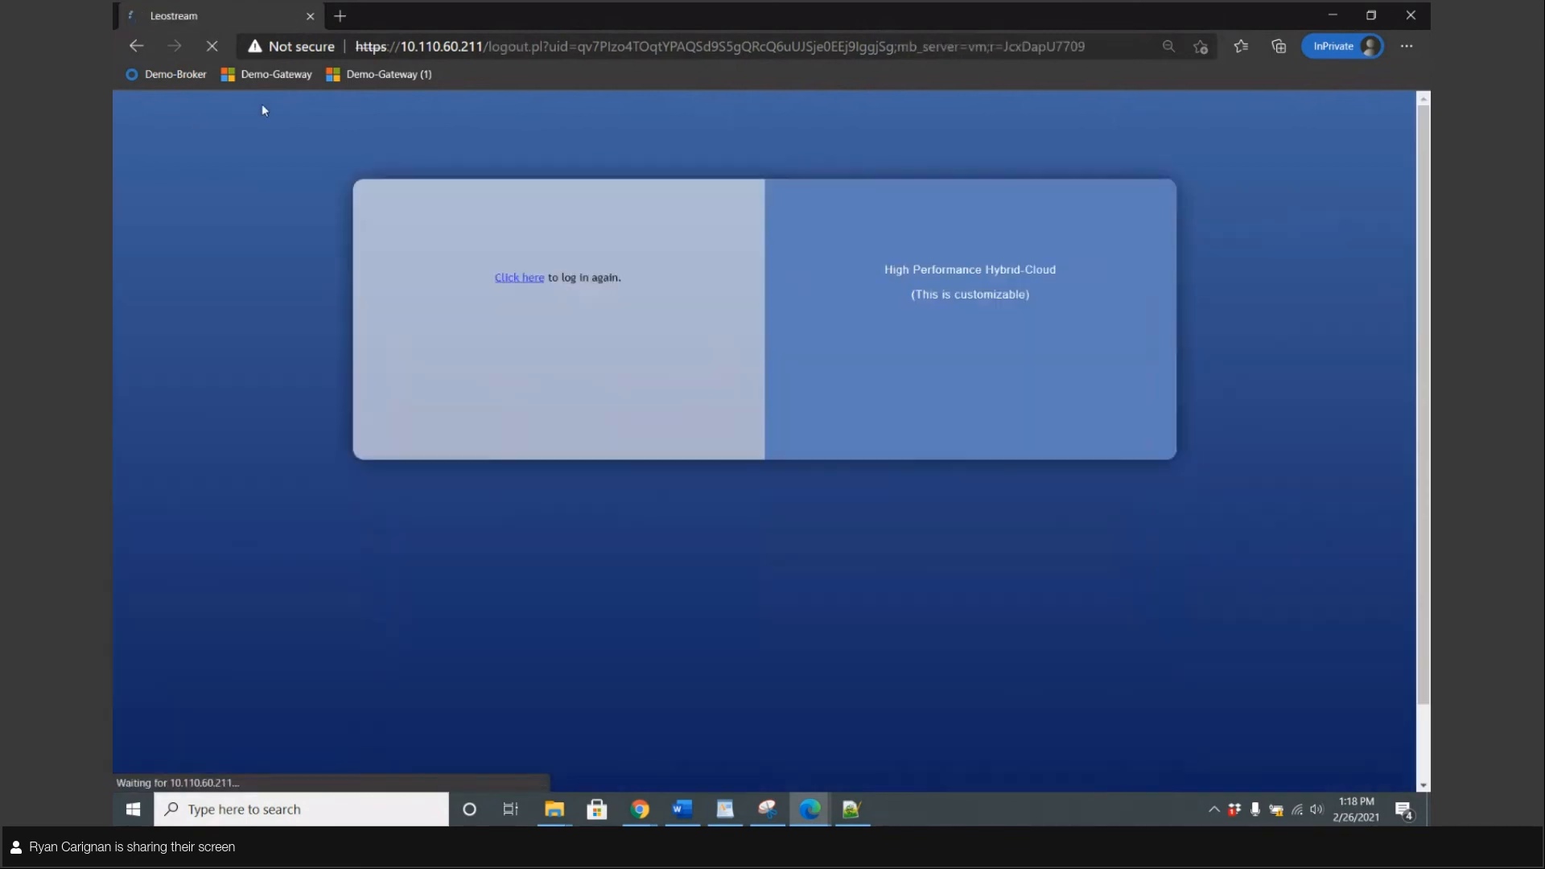
Sign the test user out of portal.azure.com and return to the main admin browser window
{"action": "left_click", "coordinate": [459, 46]}
{"action": "type", "text": "portal.azure.com"}
{"action": "key", "text": "Return"}
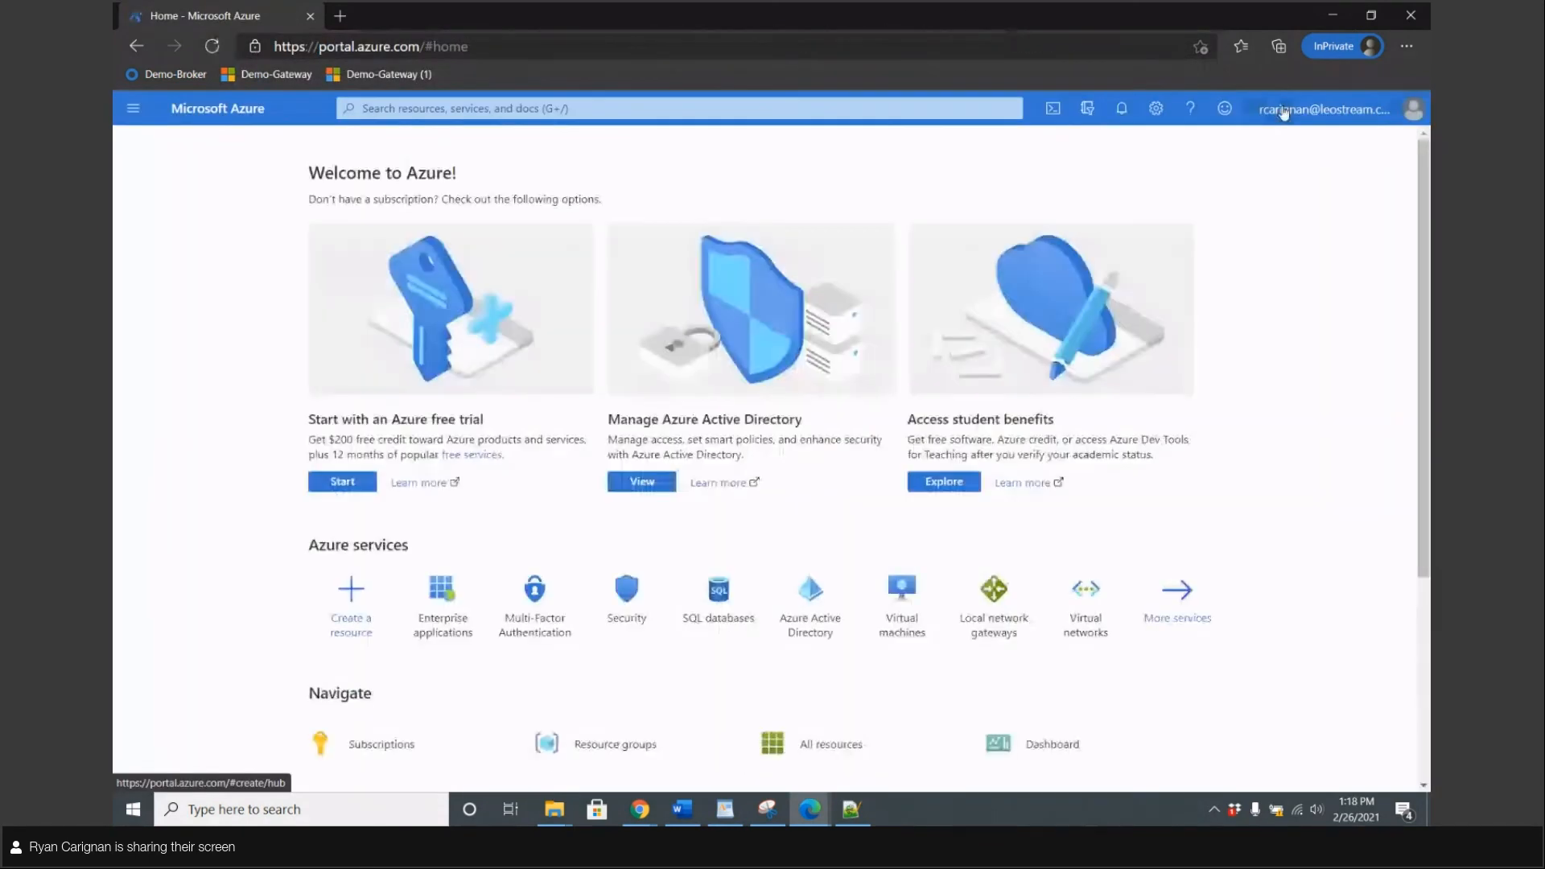
{"action": "left_click", "coordinate": [1326, 109]}
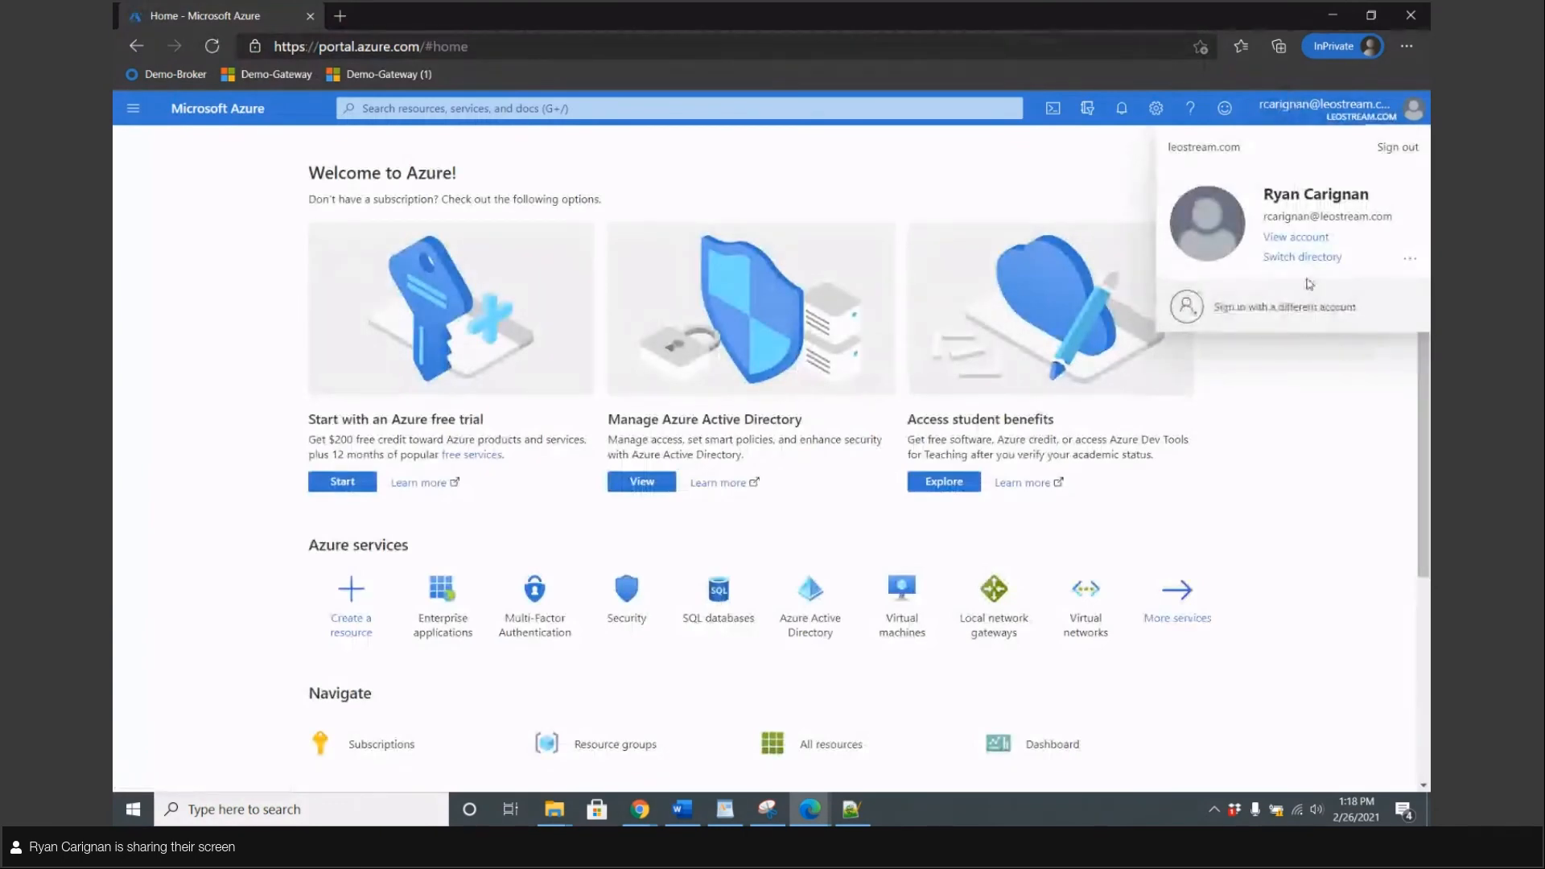
{"action": "left_click", "coordinate": [1398, 146]}
{"action": "left_click_drag", "start_coordinate": [488, 9], "coordinate": [1082, 254]}
{"action": "left_click", "coordinate": [143, 9]}
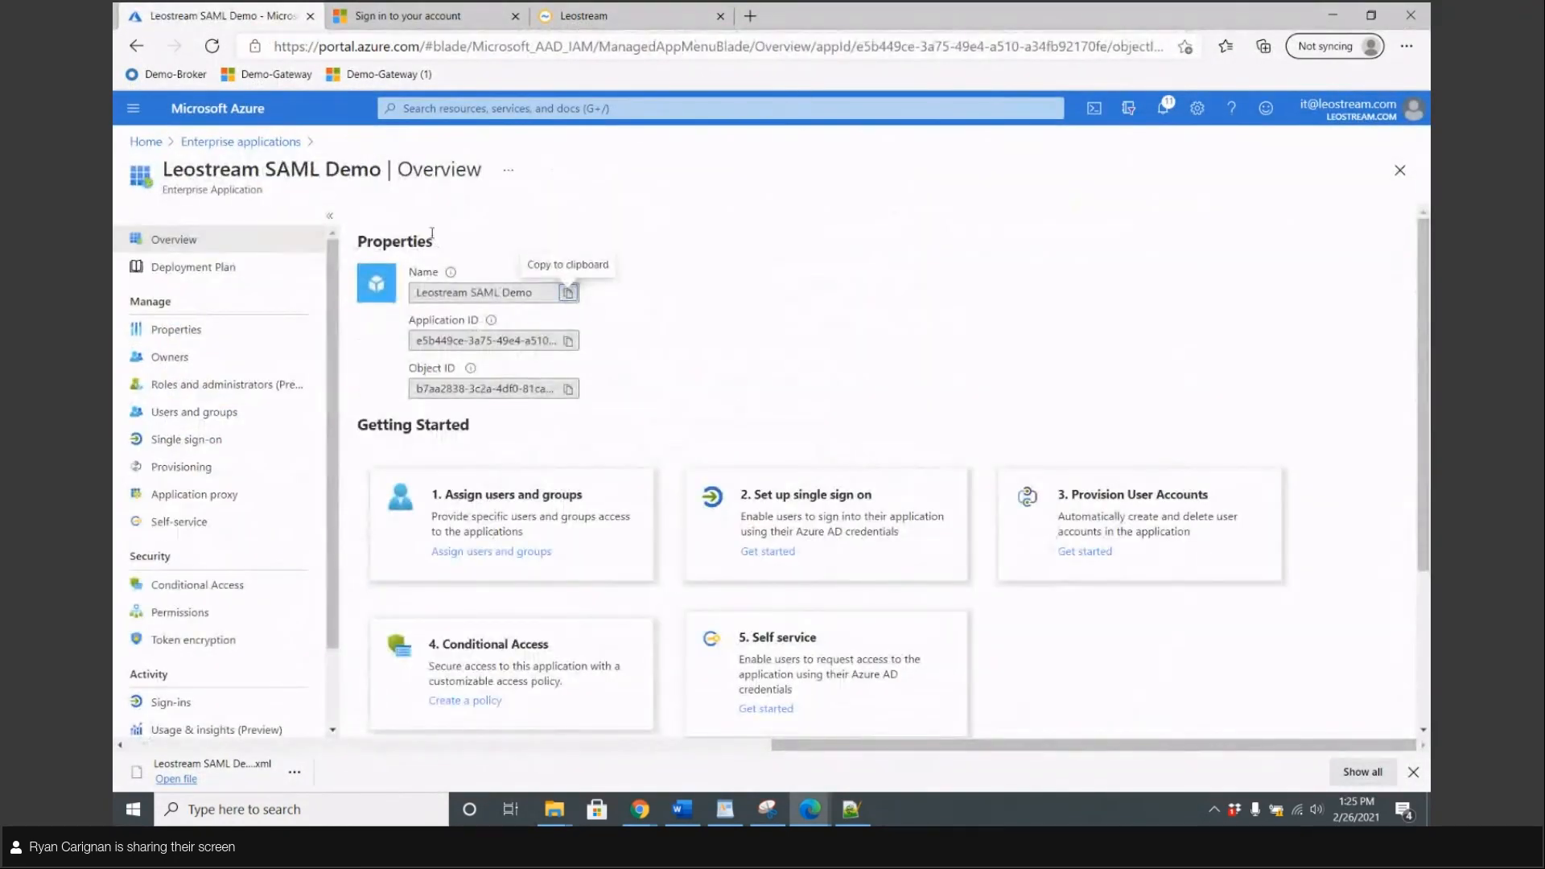
Start a new conditional access policy from the app's settings and review its cloud app coverage
{"action": "scroll", "coordinate": [182, 385], "scroll_direction": "down", "scroll_amount": 1}
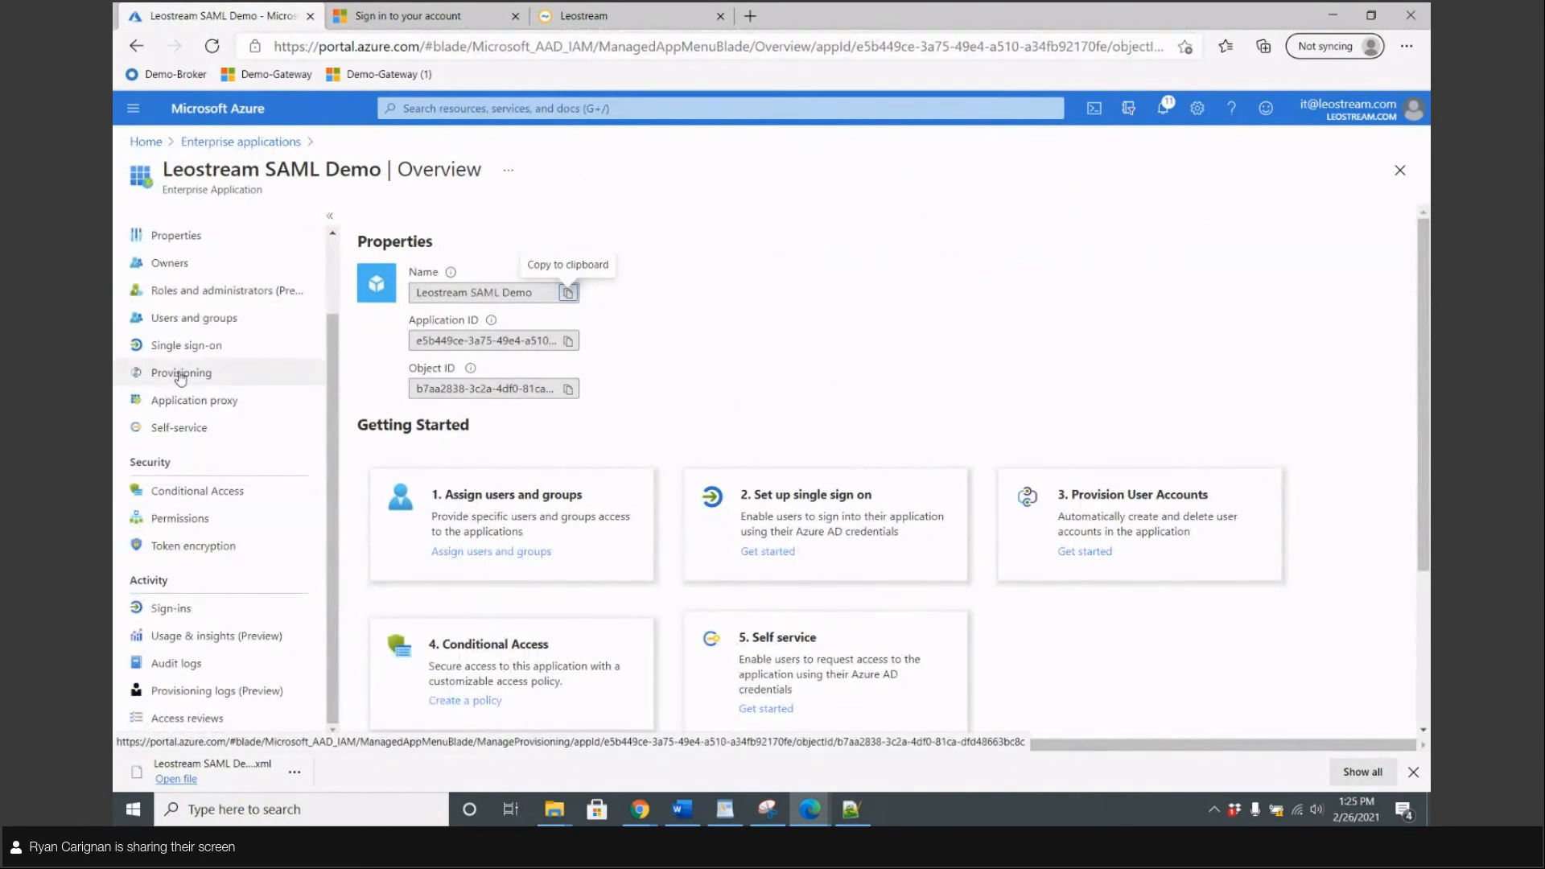
{"action": "left_click", "coordinate": [159, 492]}
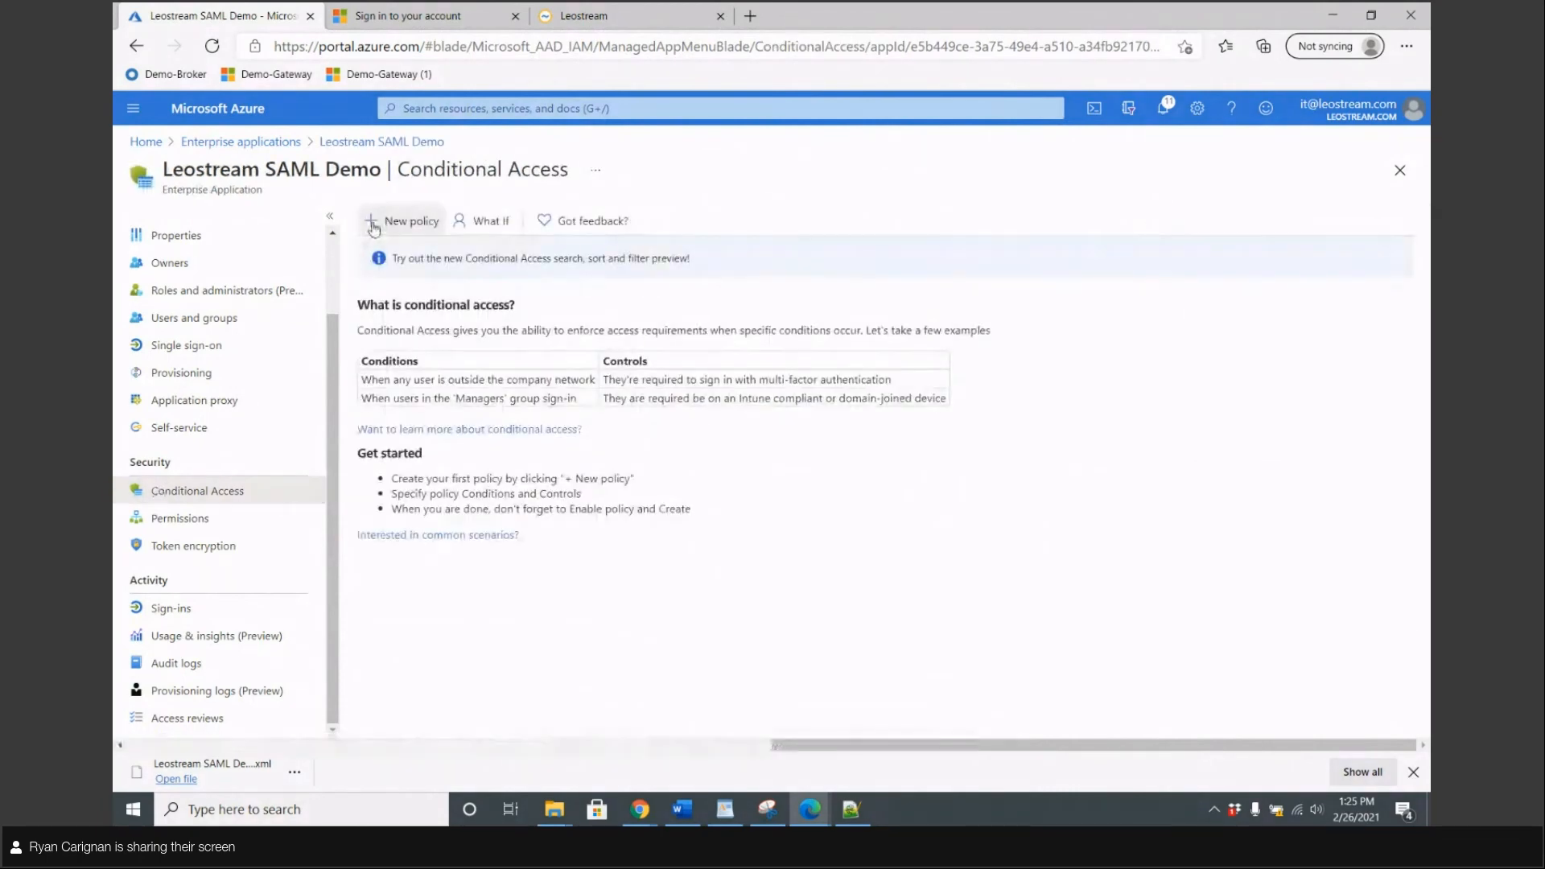
{"action": "left_click", "coordinate": [374, 225]}
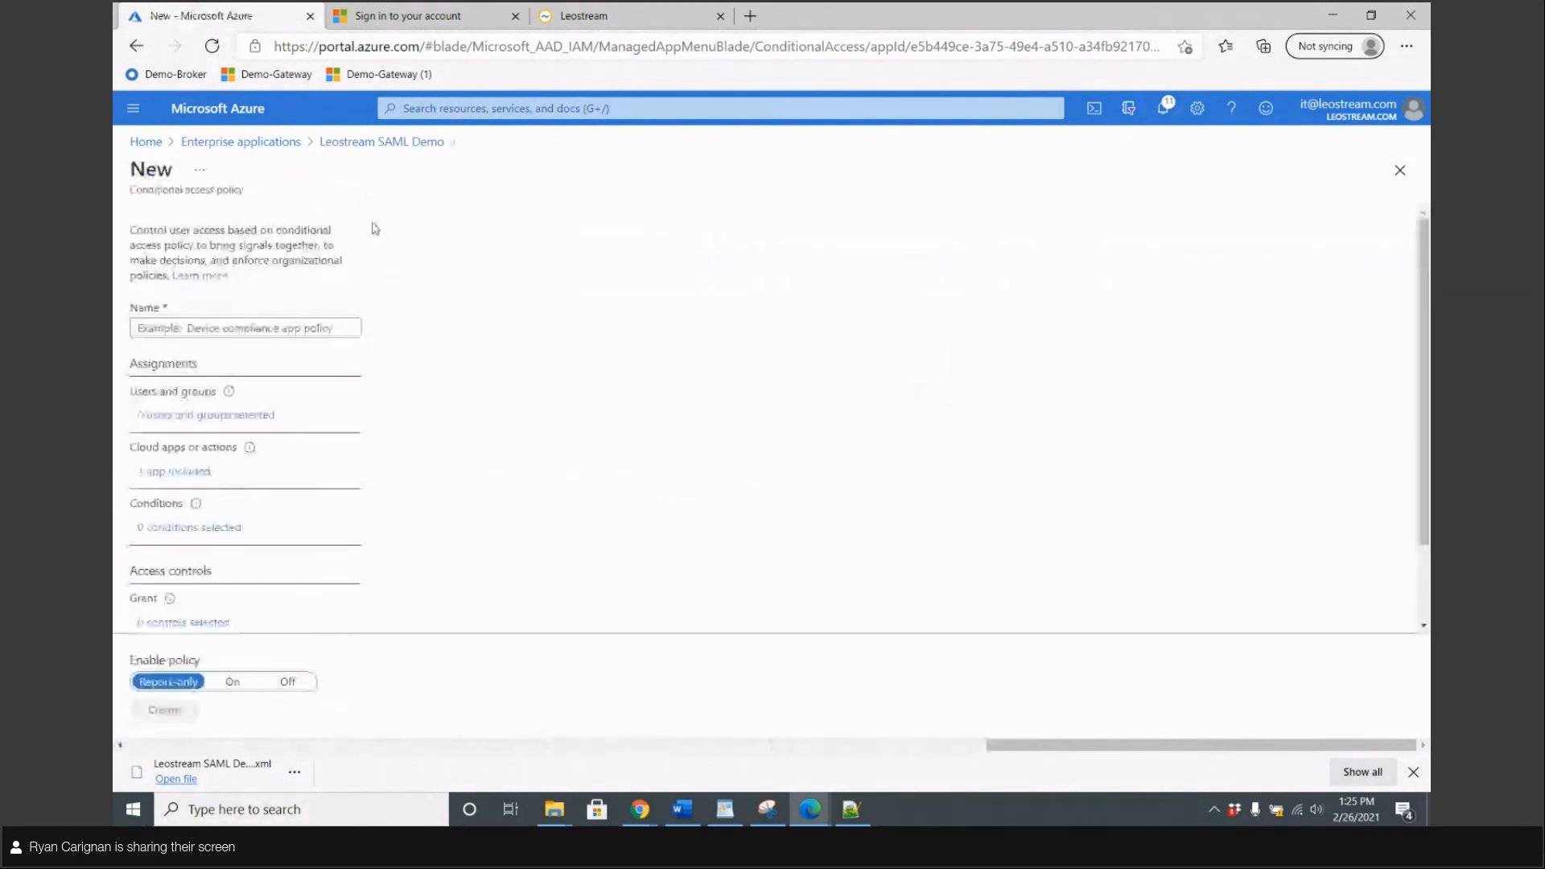
{"action": "left_click", "coordinate": [187, 469]}
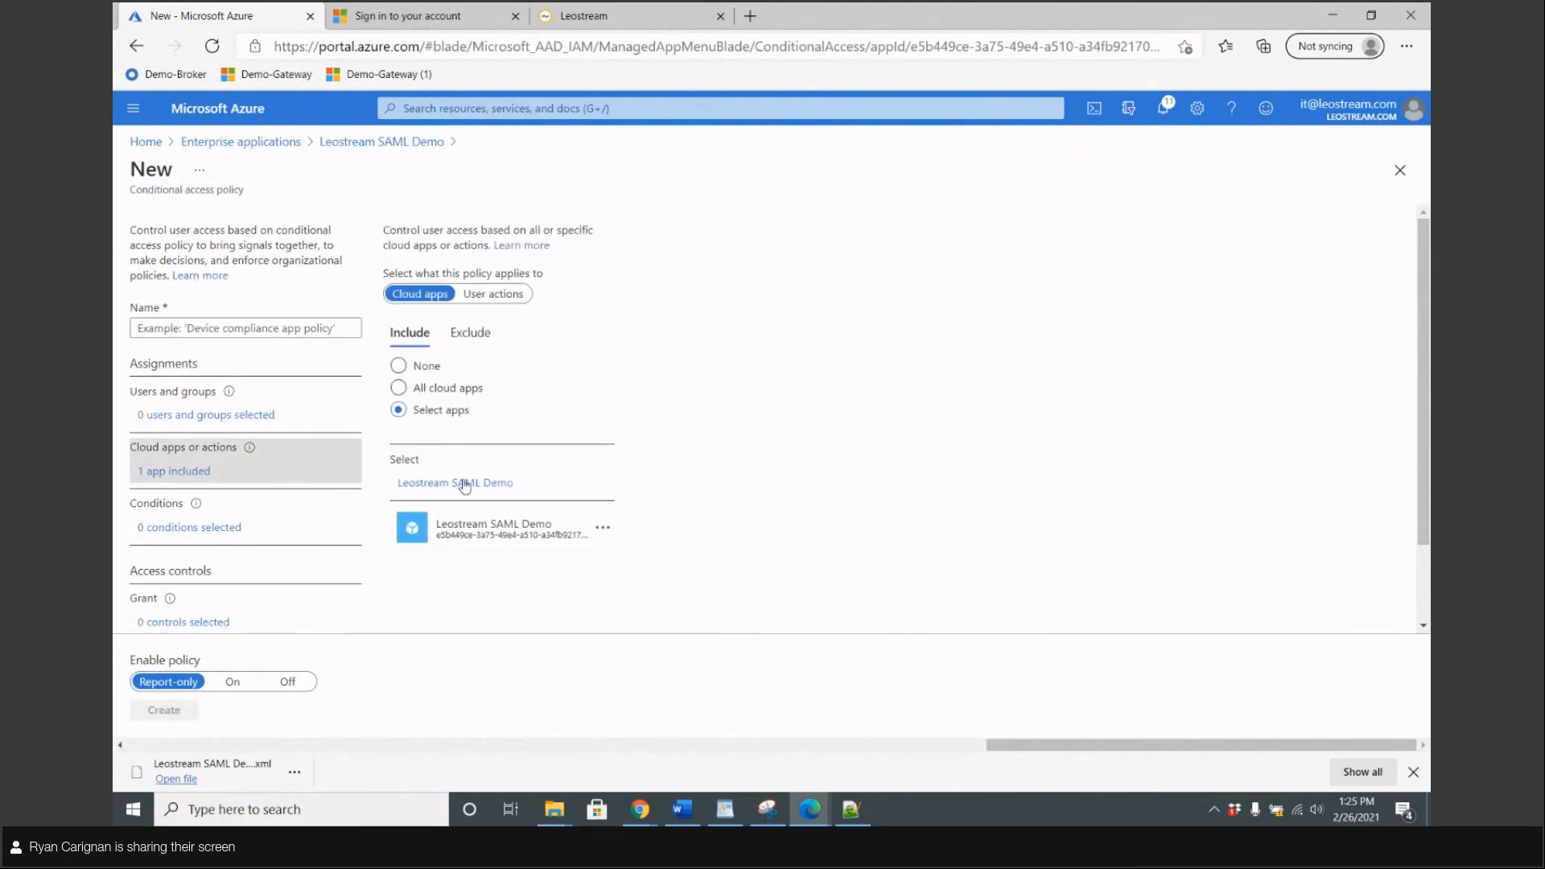
Include the test user in the policy's user assignment
{"action": "left_click", "coordinate": [185, 412]}
{"action": "left_click", "coordinate": [432, 357]}
{"action": "left_click", "coordinate": [399, 376]}
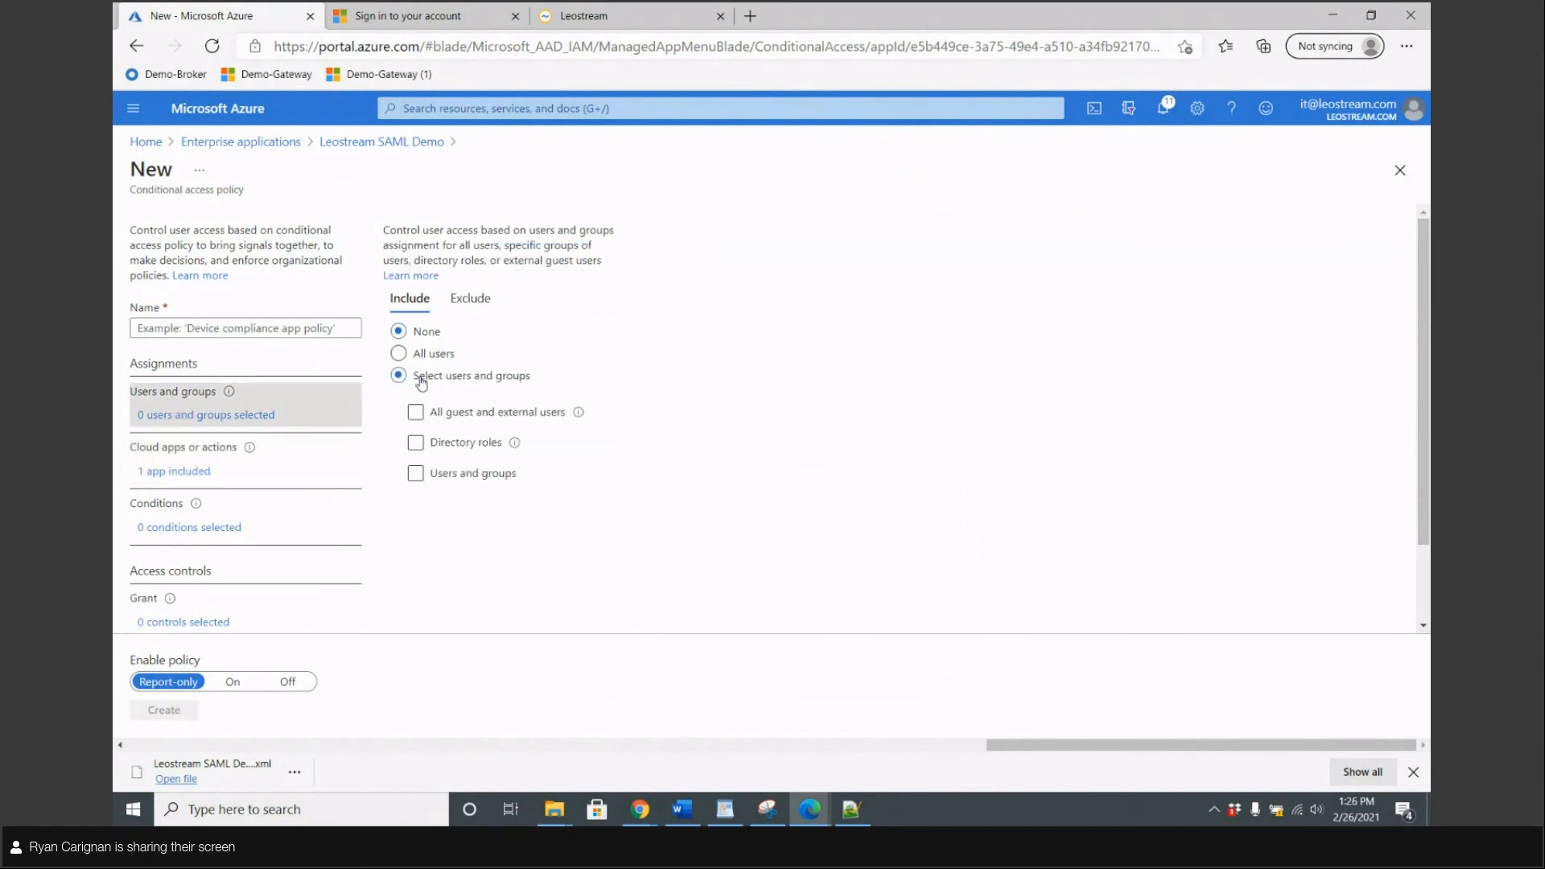
{"action": "left_click", "coordinate": [416, 473]}
{"action": "type", "text": "rcar"}
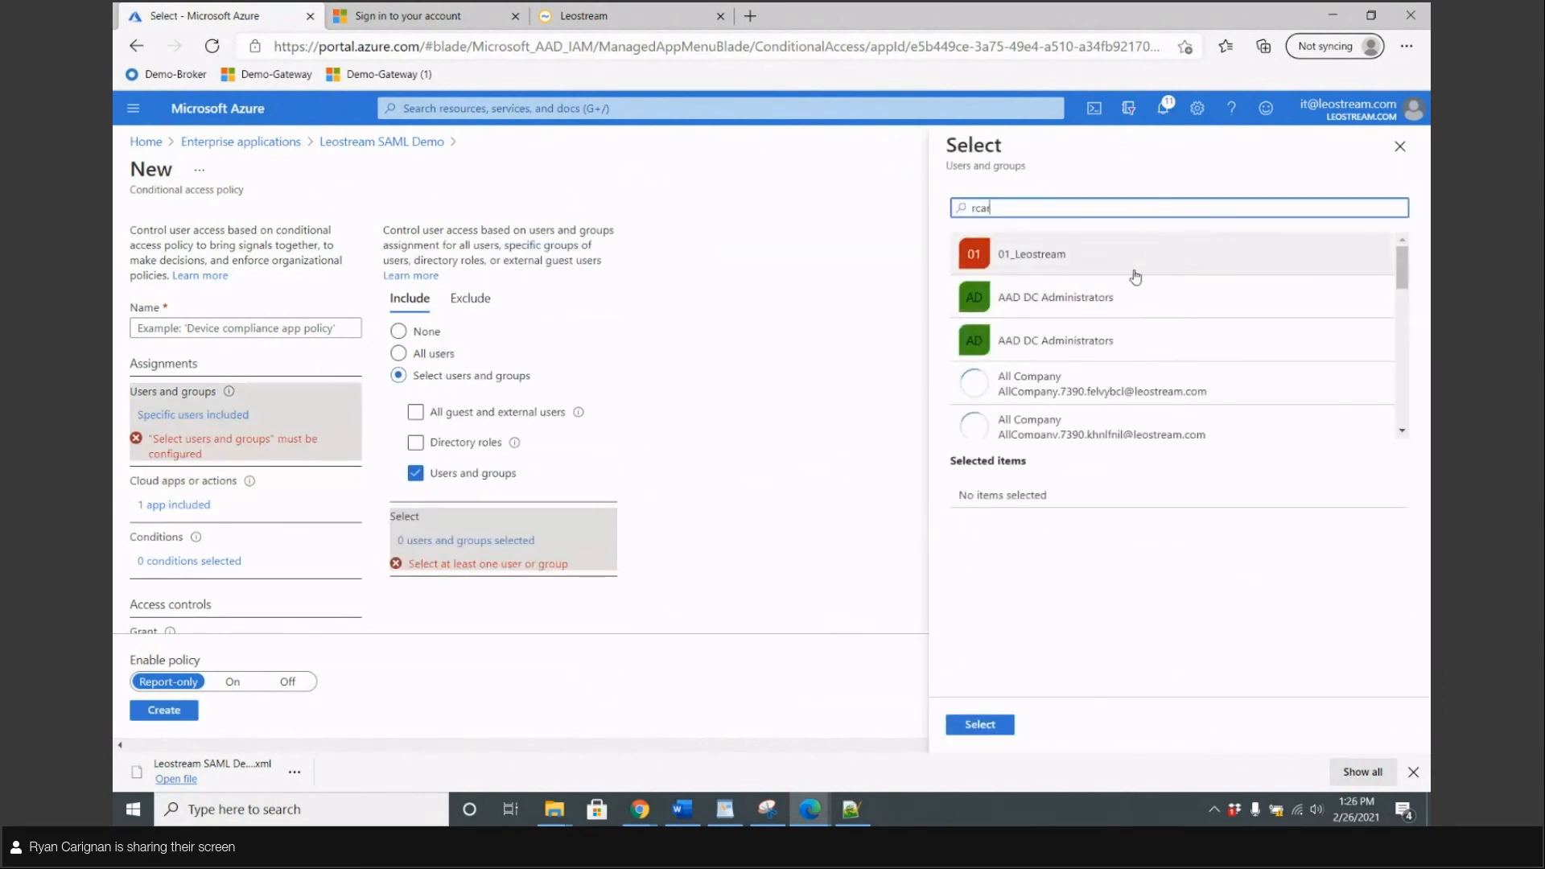
{"action": "left_click", "coordinate": [1060, 261]}
{"action": "left_click", "coordinate": [979, 724]}
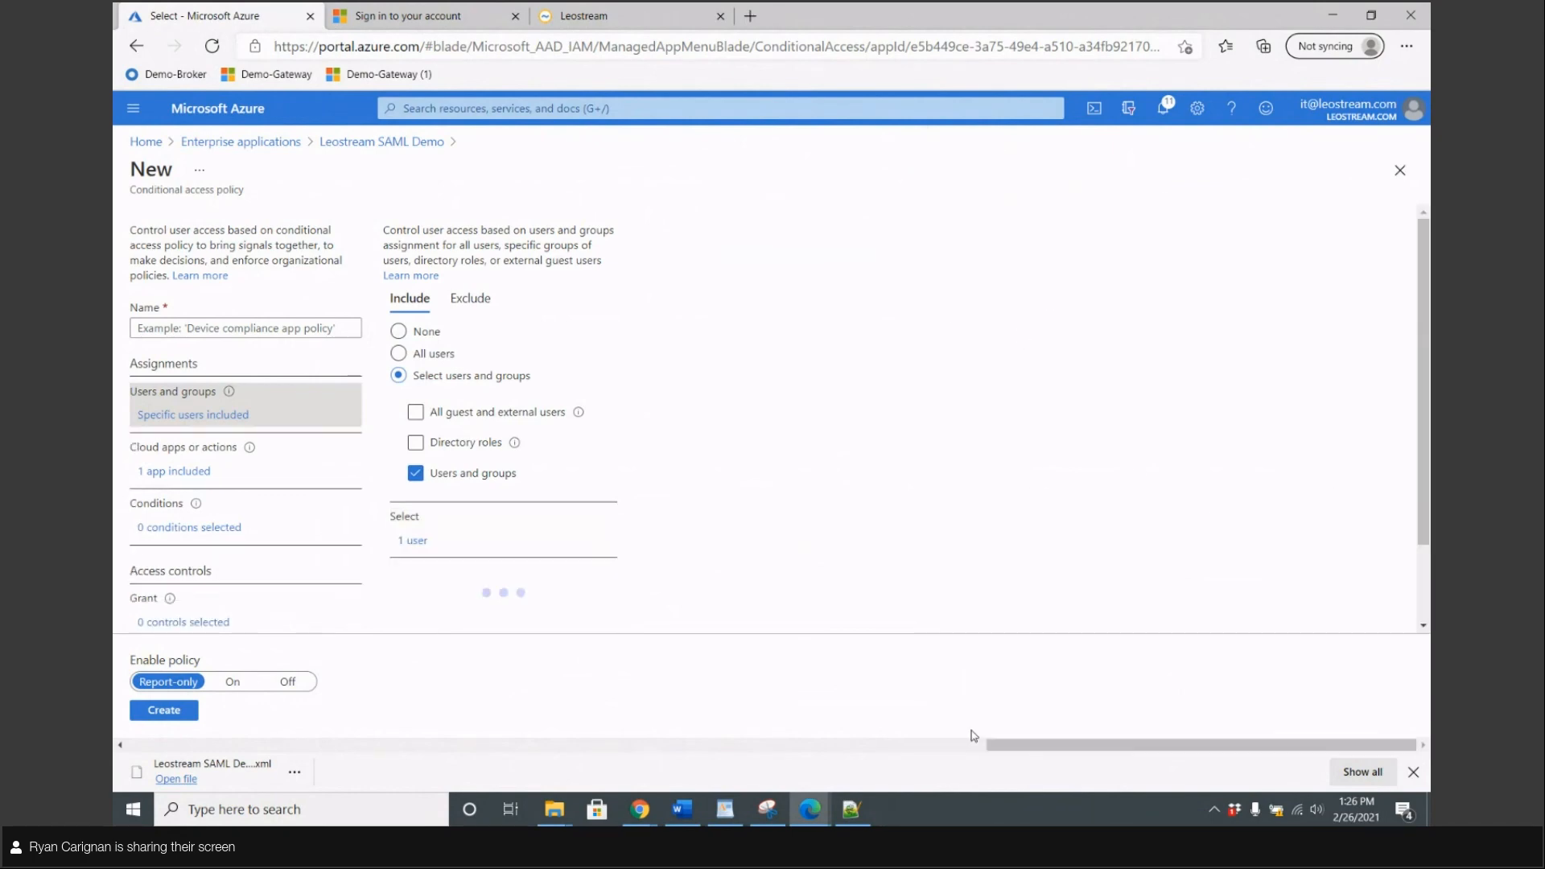
Set the grant control to require multi-factor authentication
{"action": "scroll", "coordinate": [519, 525], "scroll_direction": "down", "scroll_amount": 1}
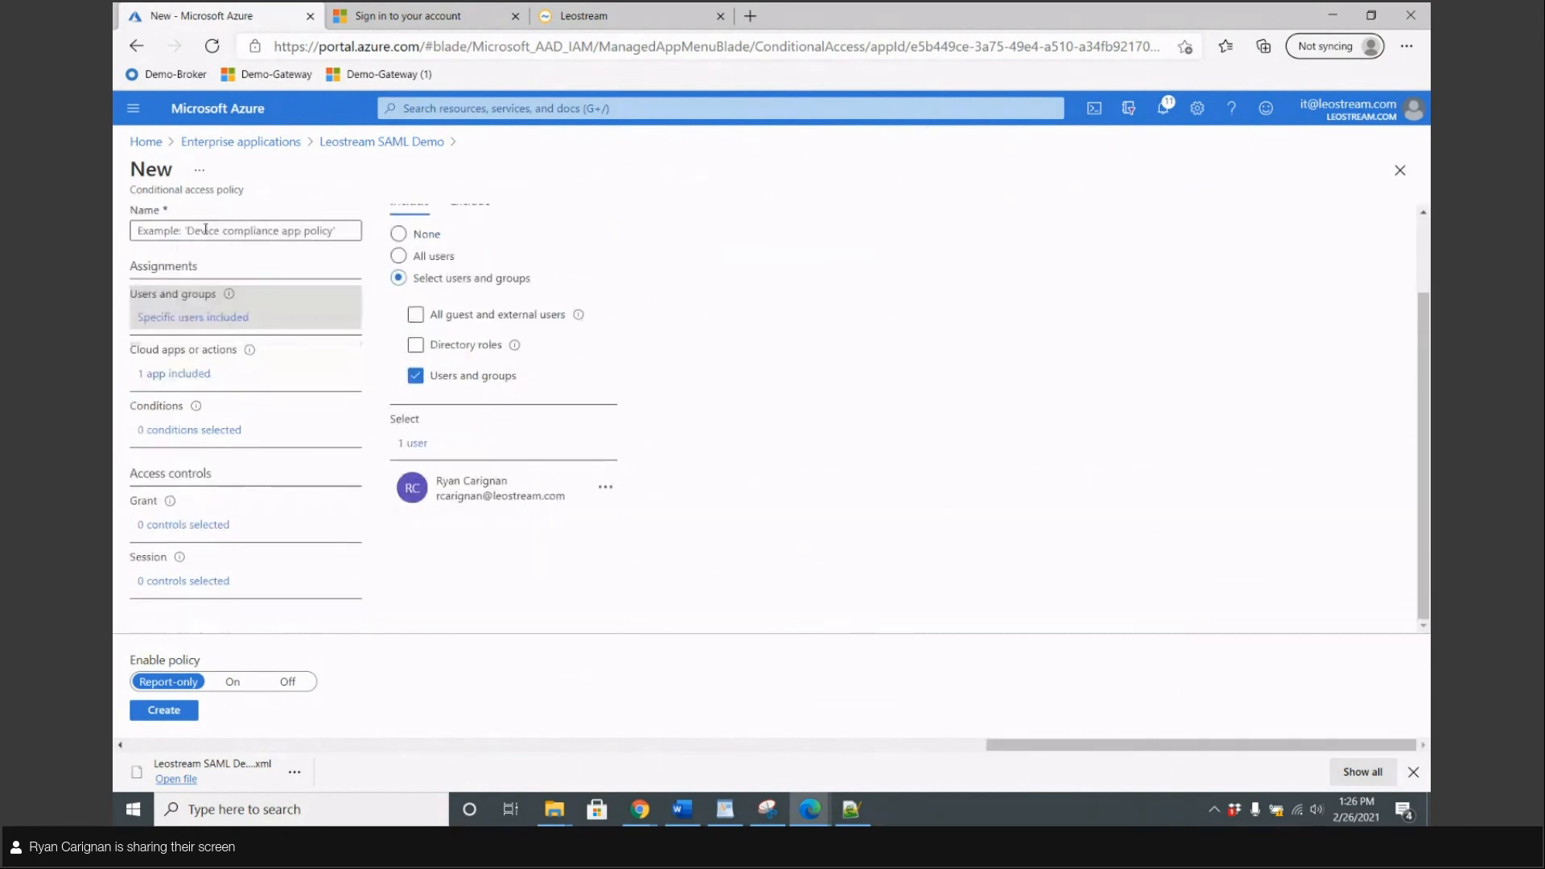
{"action": "left_click", "coordinate": [165, 528]}
{"action": "left_click", "coordinate": [1191, 302]}
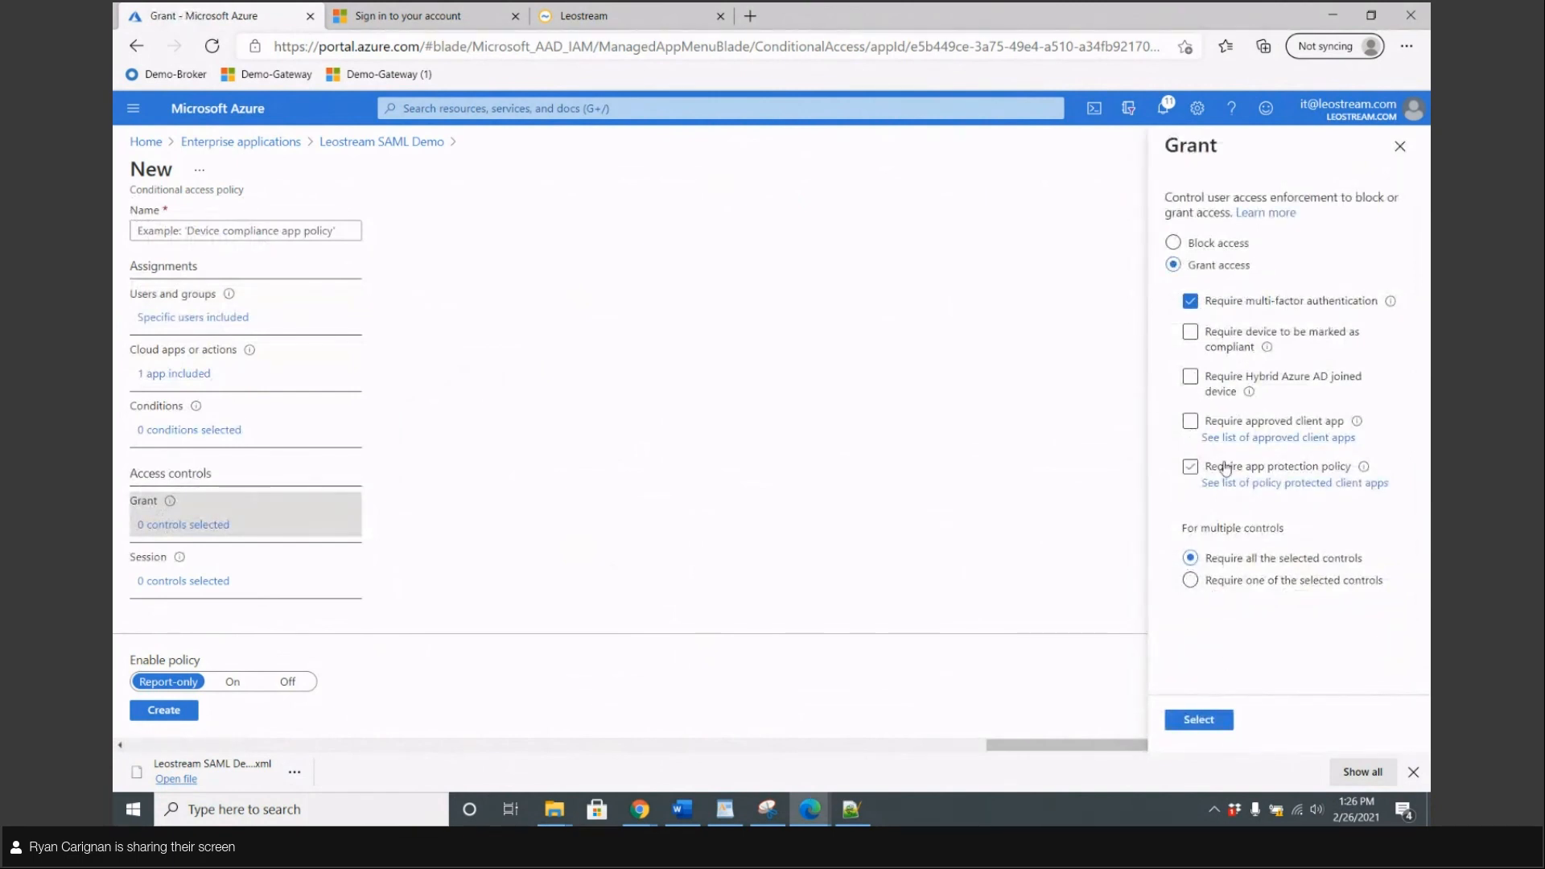
Confirm the MFA grant and set the session sign-in frequency to 1 hour
{"action": "left_click", "coordinate": [1198, 723]}
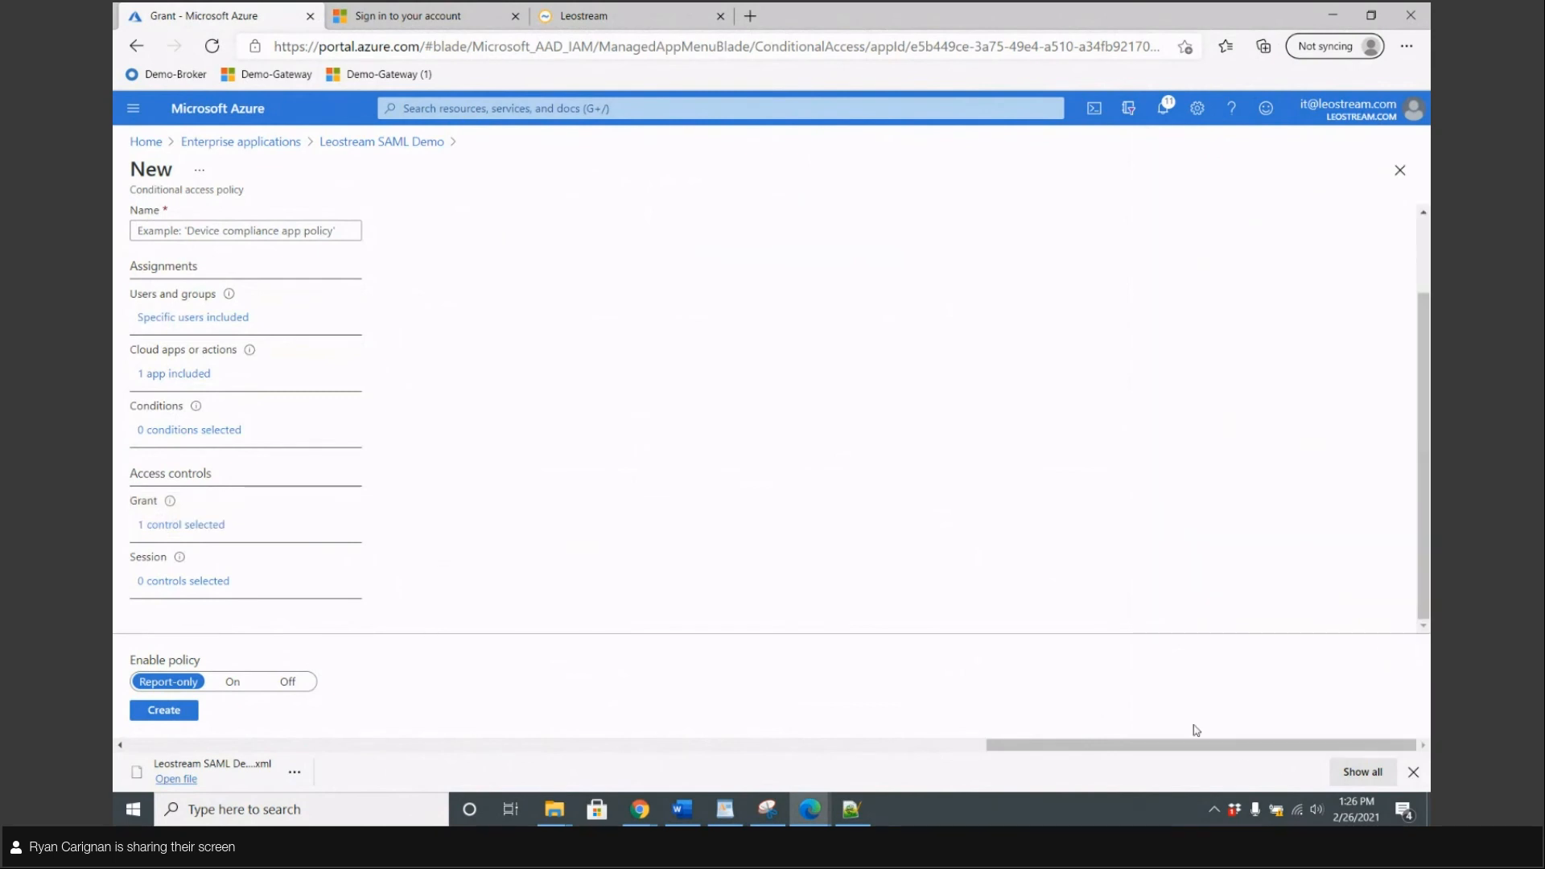
{"action": "left_click", "coordinate": [191, 584]}
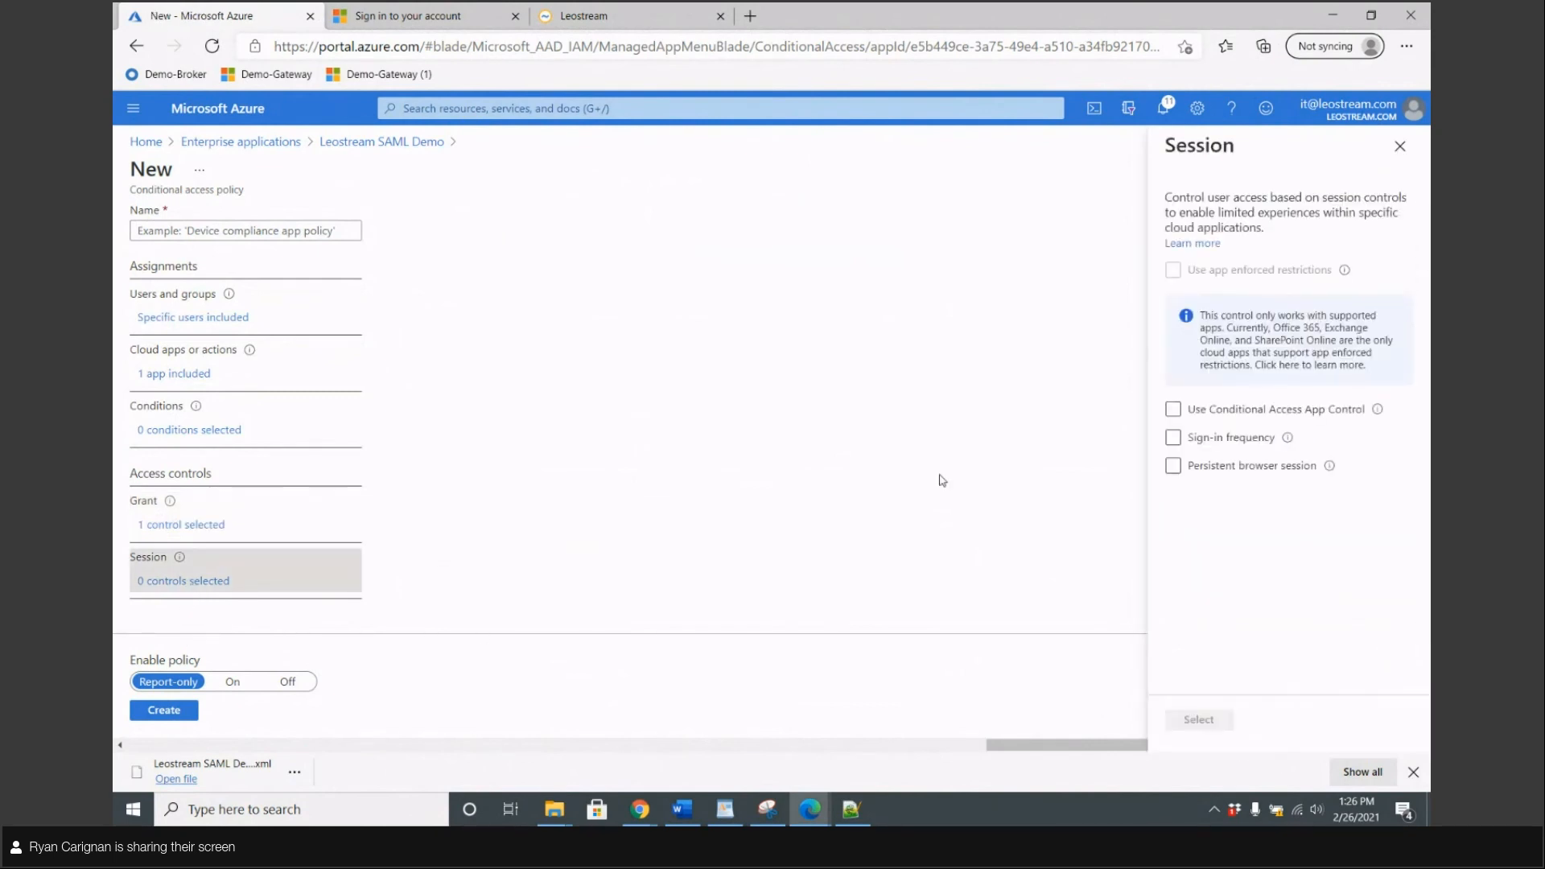
{"action": "left_click", "coordinate": [1172, 437]}
{"action": "type", "text": "1"}
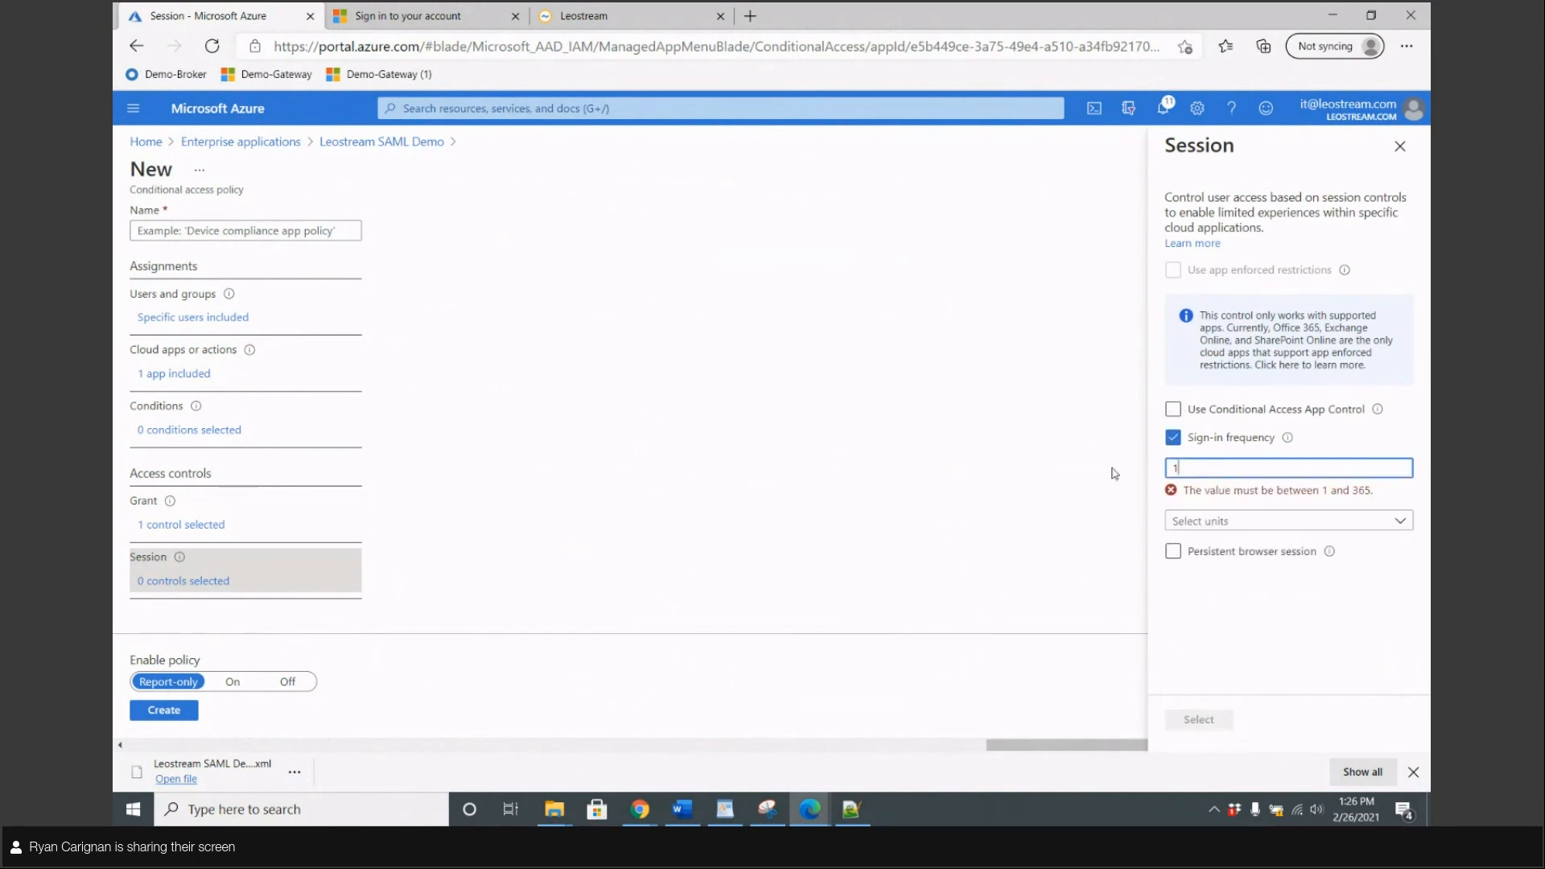
{"action": "left_click", "coordinate": [1234, 524]}
{"action": "left_click", "coordinate": [1202, 551]}
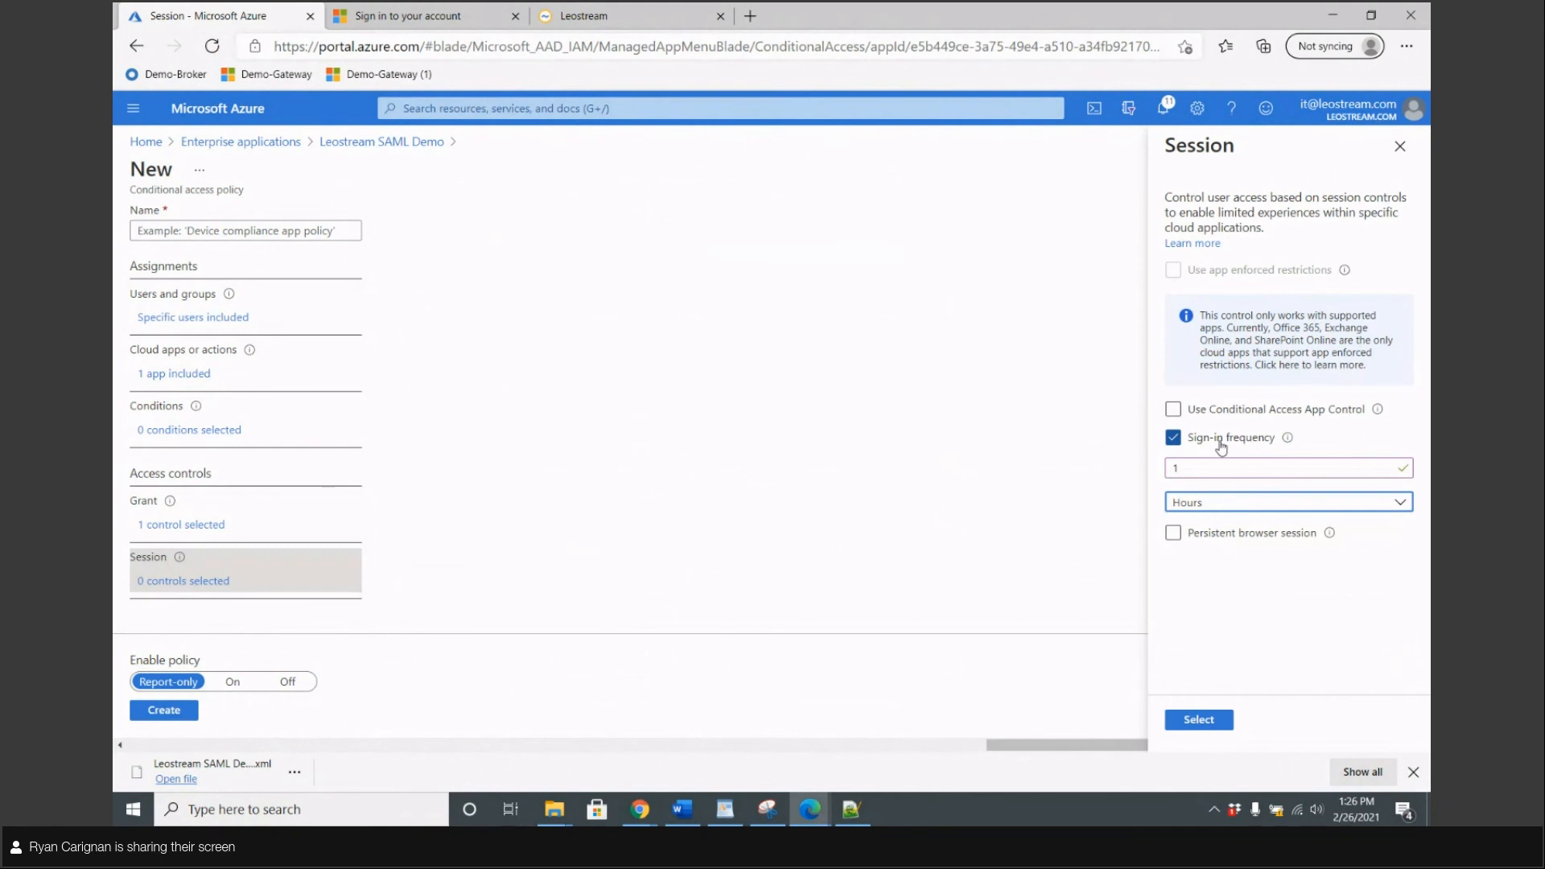
{"action": "left_click", "coordinate": [1197, 719]}
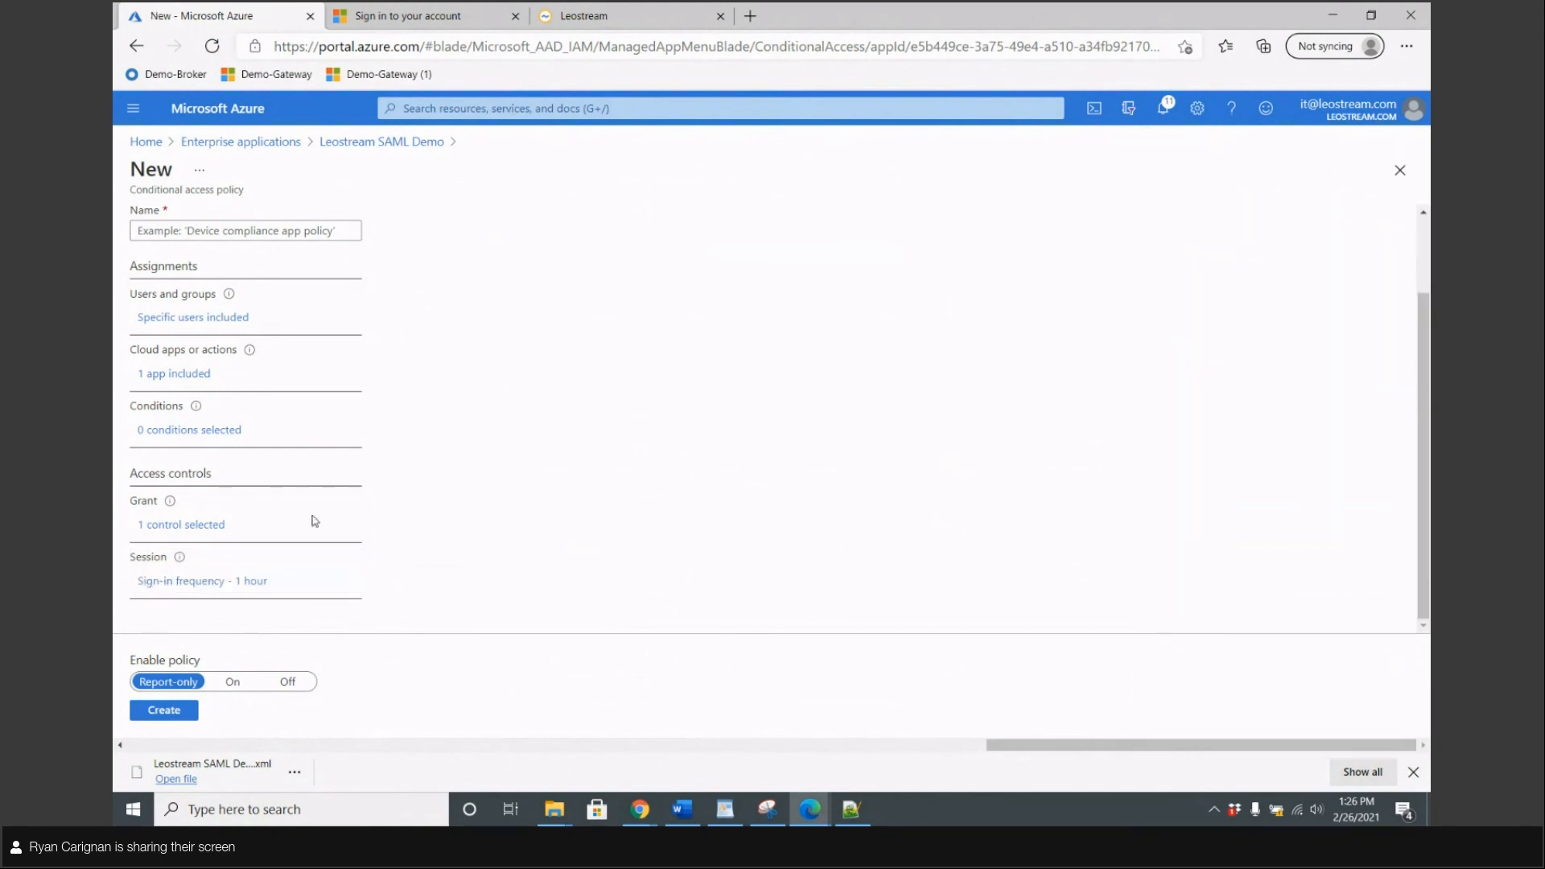
Name the policy 'SAML Demo', create it, and set Enable policy to On
{"action": "left_click", "coordinate": [166, 712]}
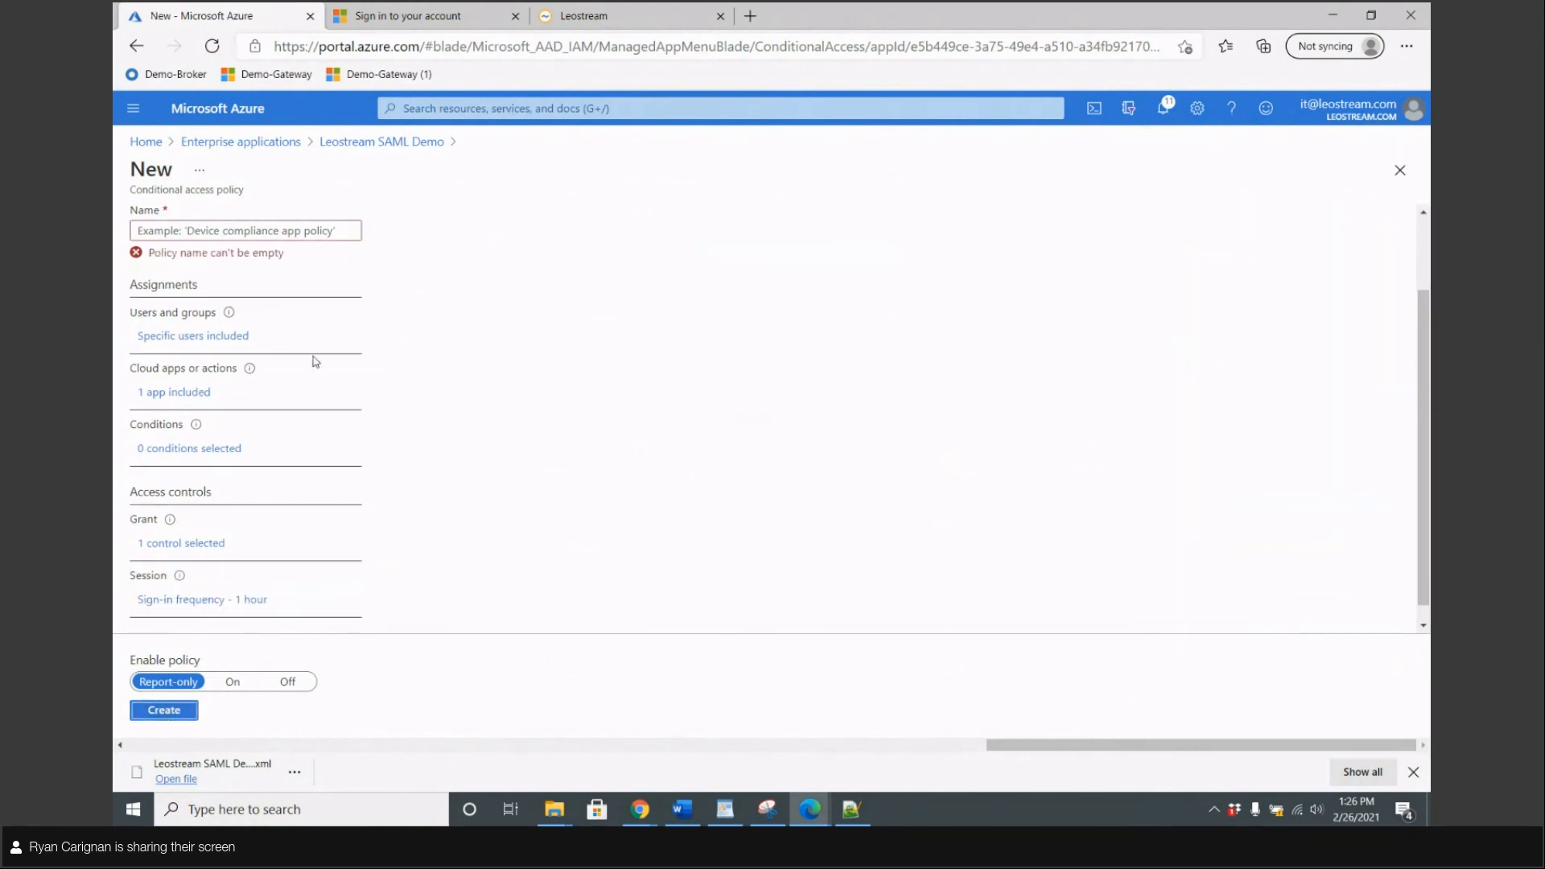
{"action": "scroll", "coordinate": [265, 306], "scroll_direction": "up", "scroll_amount": 2}
{"action": "left_click", "coordinate": [234, 328]}
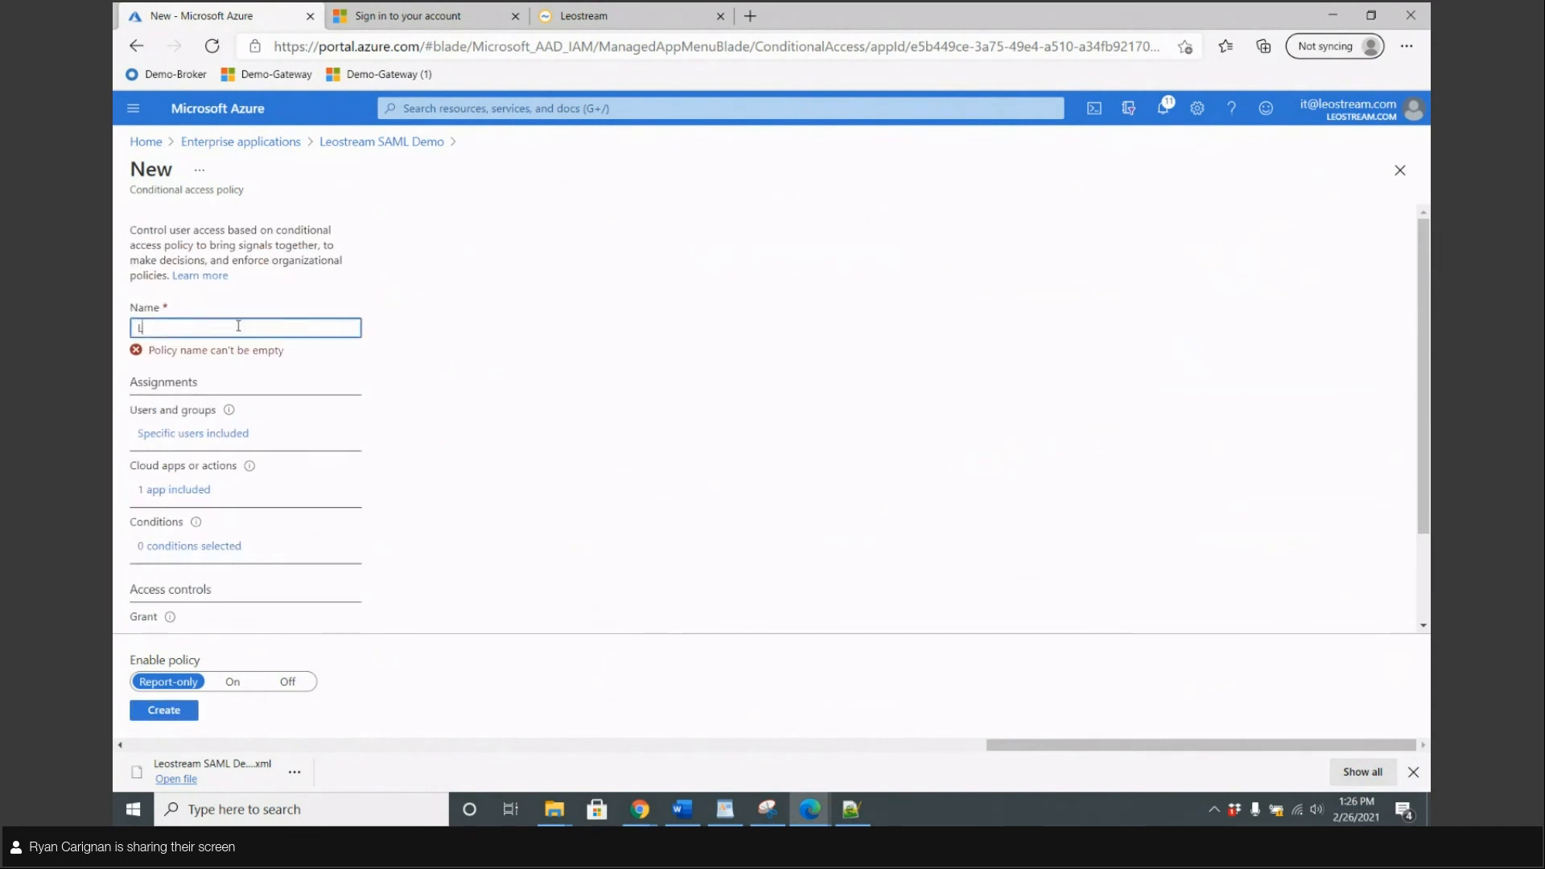
{"action": "type", "text": "SAML Demo"}
{"action": "left_click", "coordinate": [164, 710]}
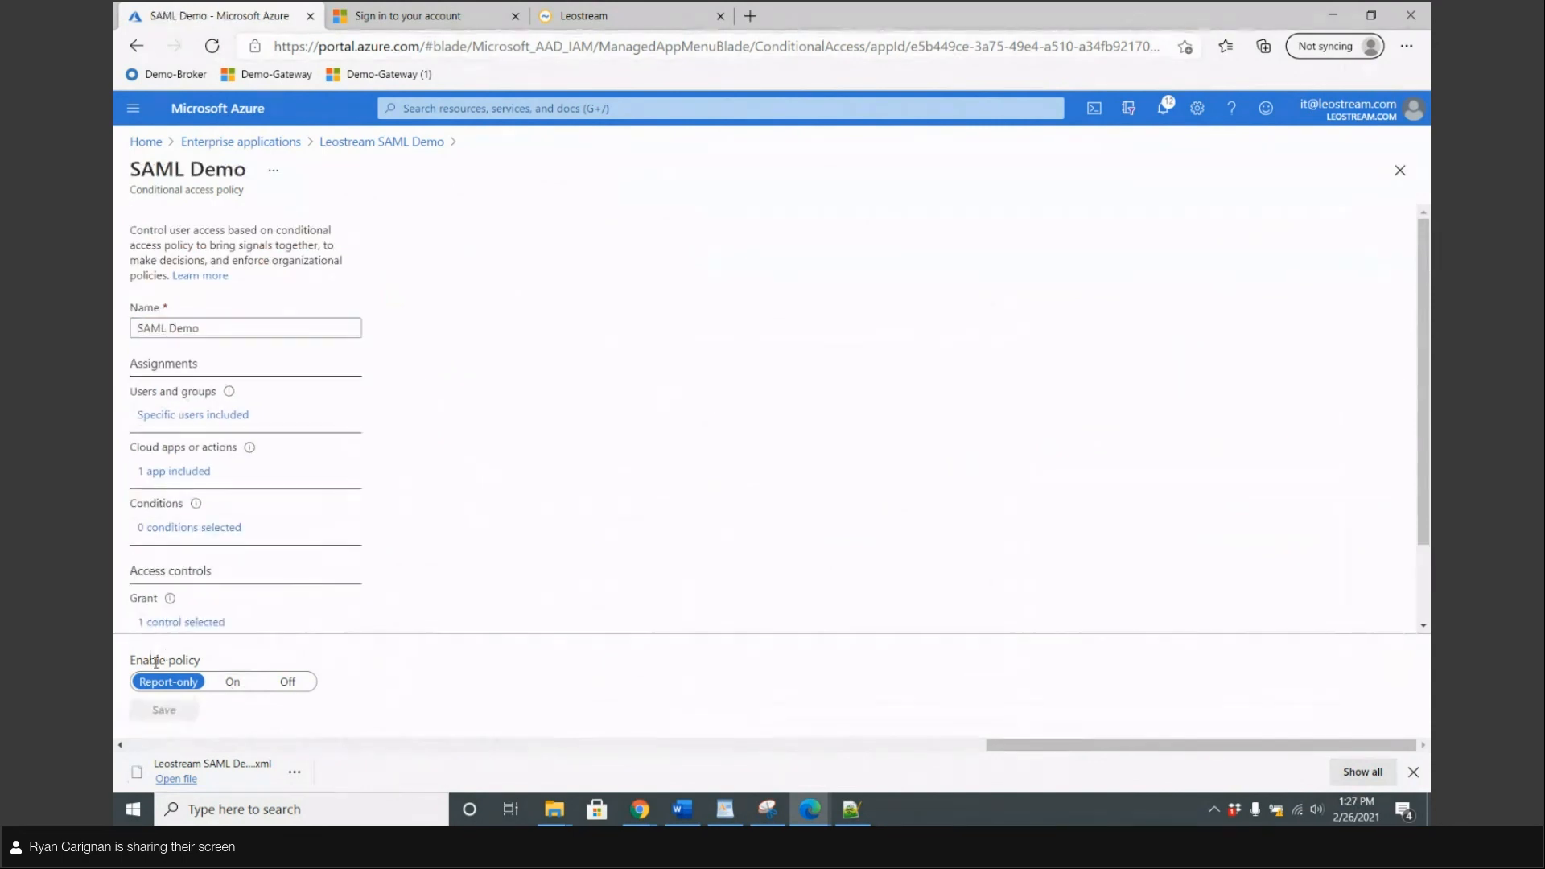
{"action": "triple_click", "coordinate": [157, 662]}
{"action": "left_click", "coordinate": [233, 684]}
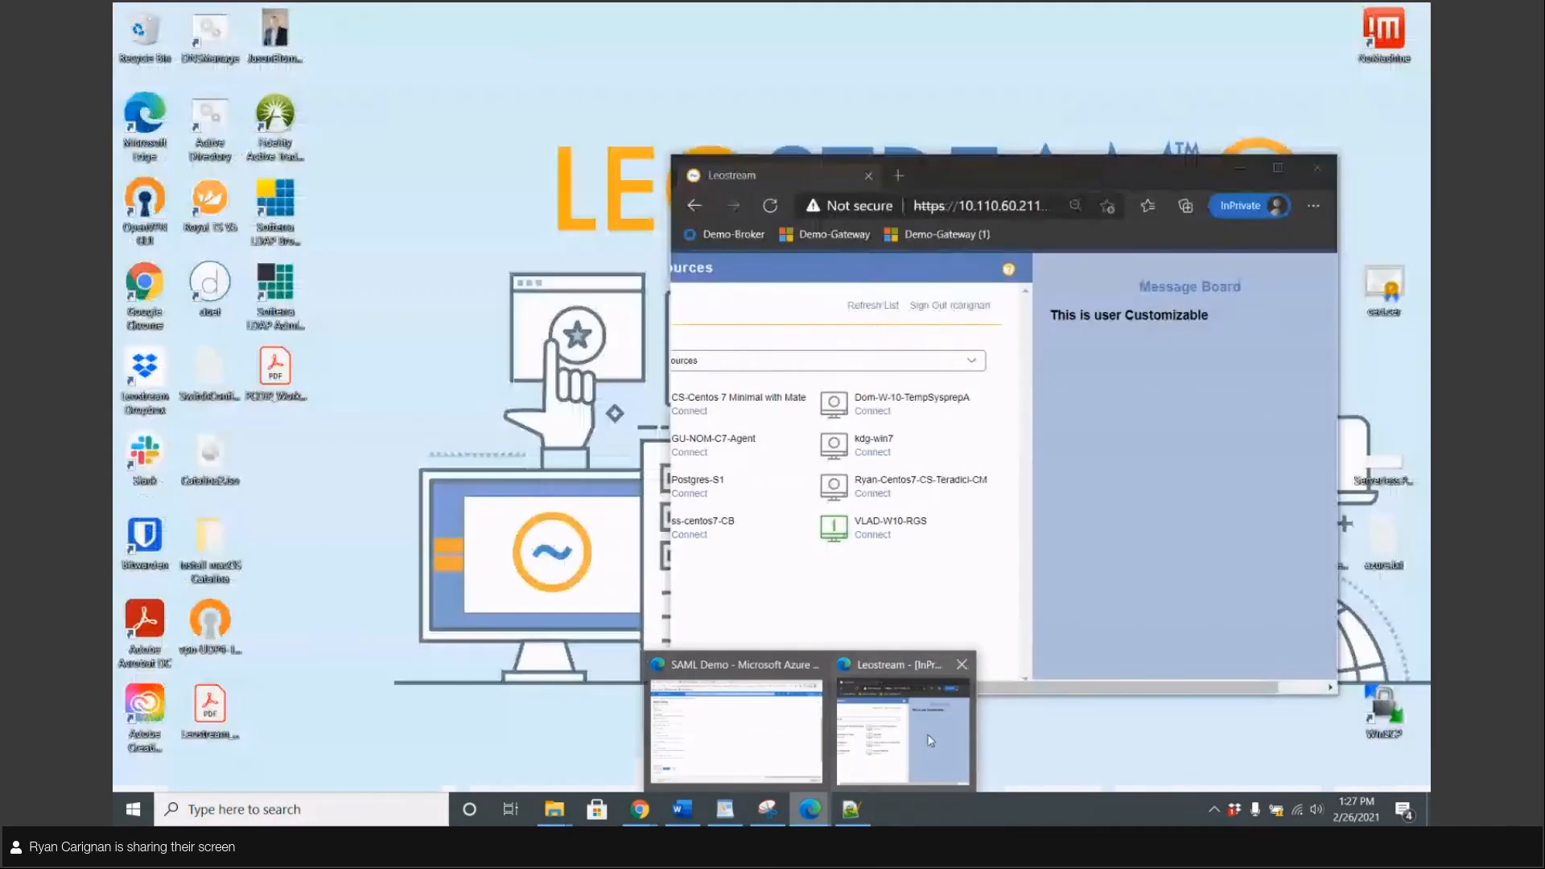
{"action": "left_click", "coordinate": [930, 741]}
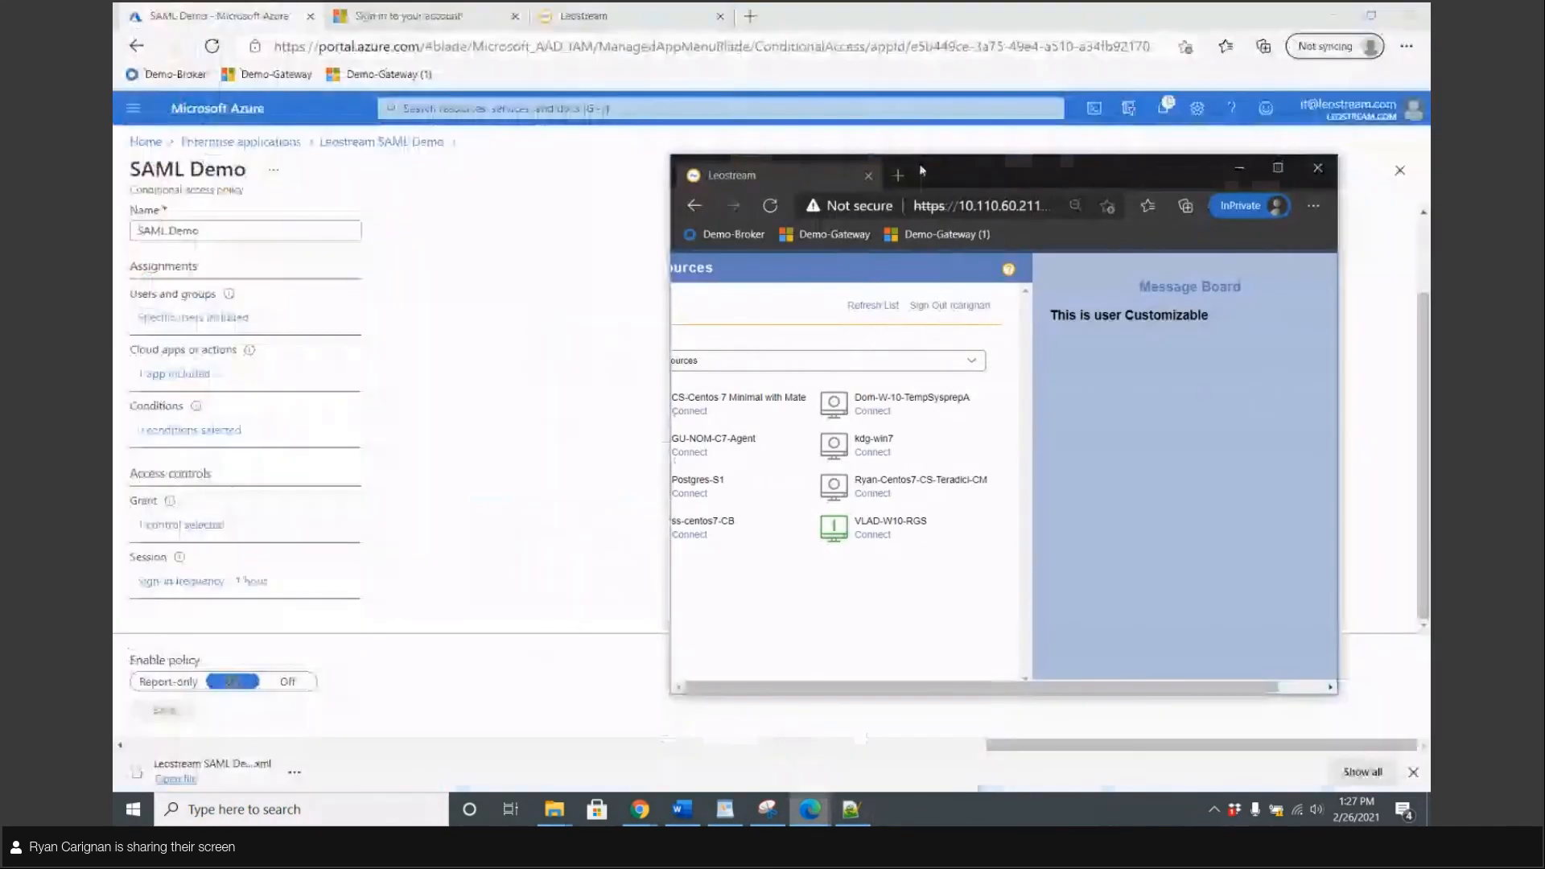
Sign out of portal.azure.com in the Leostream browser and open the Demo-Gateway bookmark
{"action": "left_click", "coordinate": [1278, 167]}
{"action": "left_click", "coordinate": [1021, 46]}
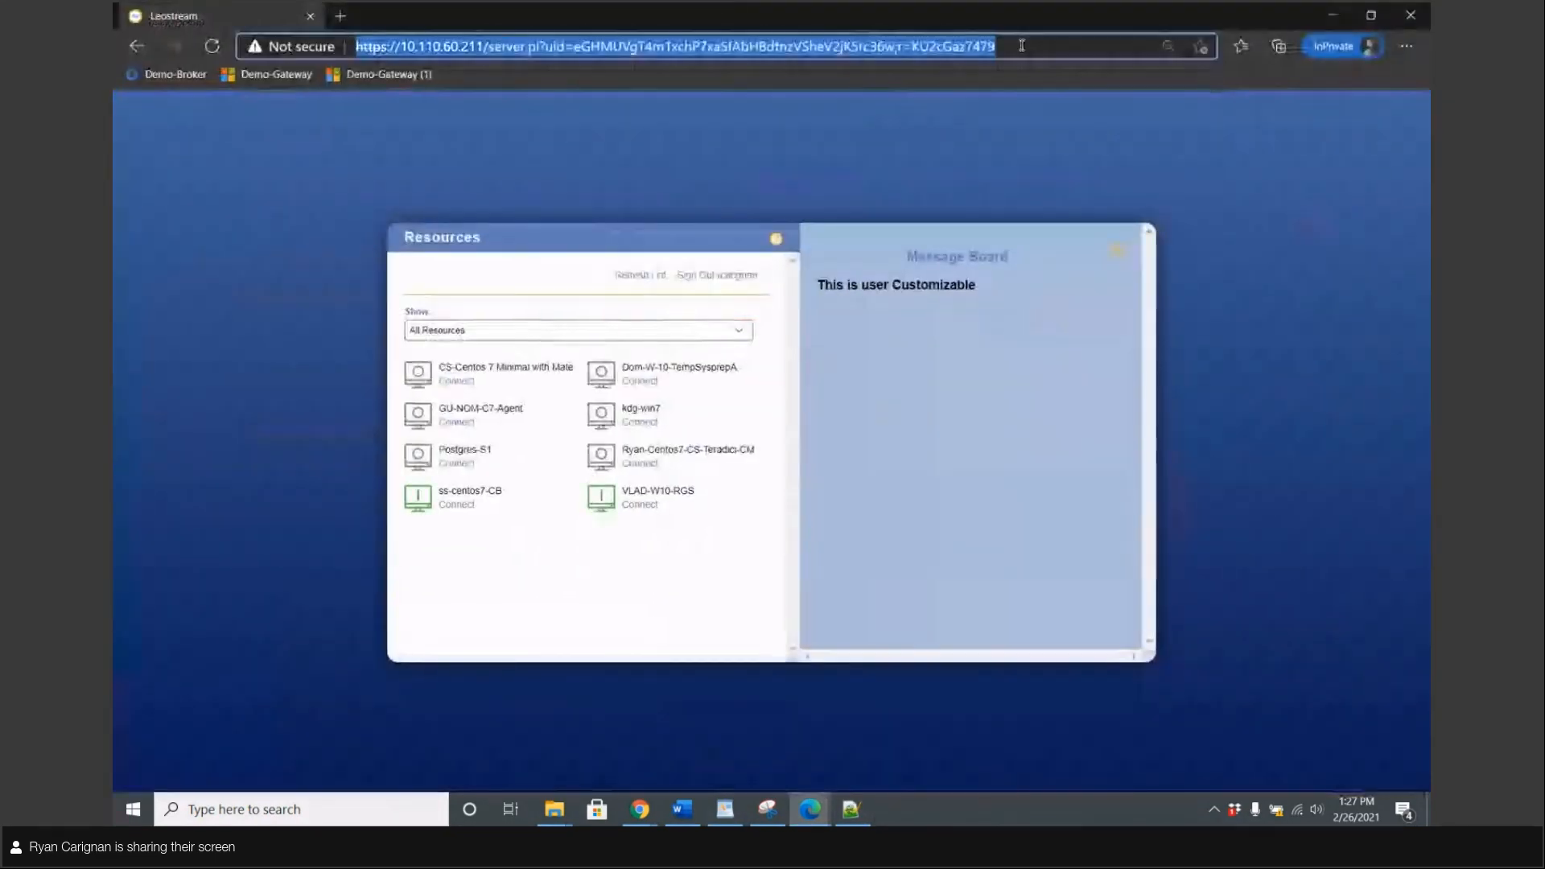
{"action": "type", "text": "portal.azure.com"}
{"action": "key", "text": "Return"}
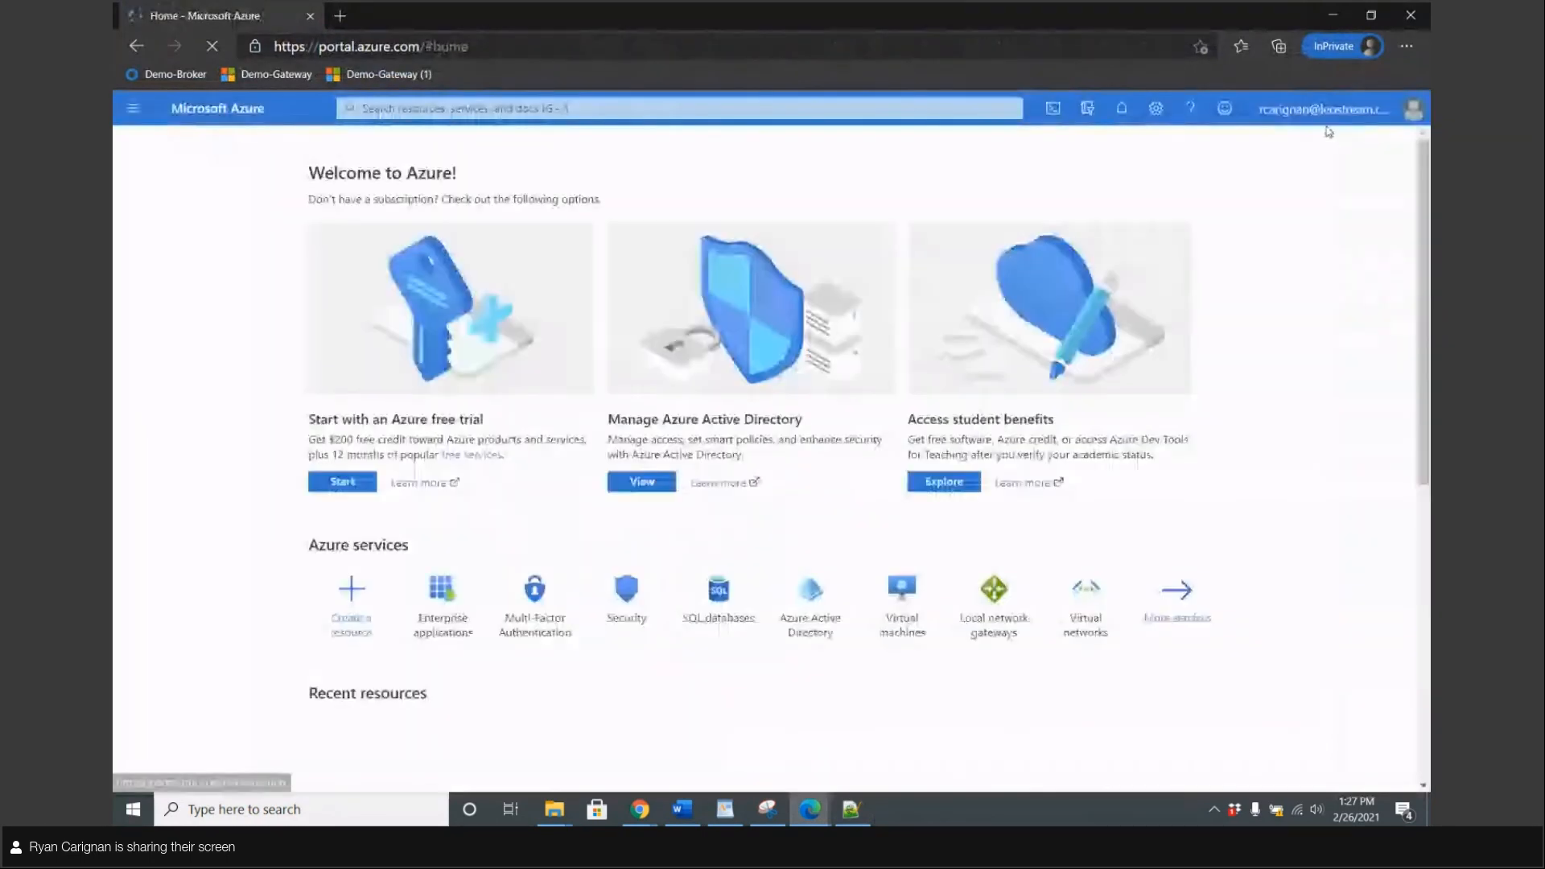
{"action": "left_click", "coordinate": [1404, 108]}
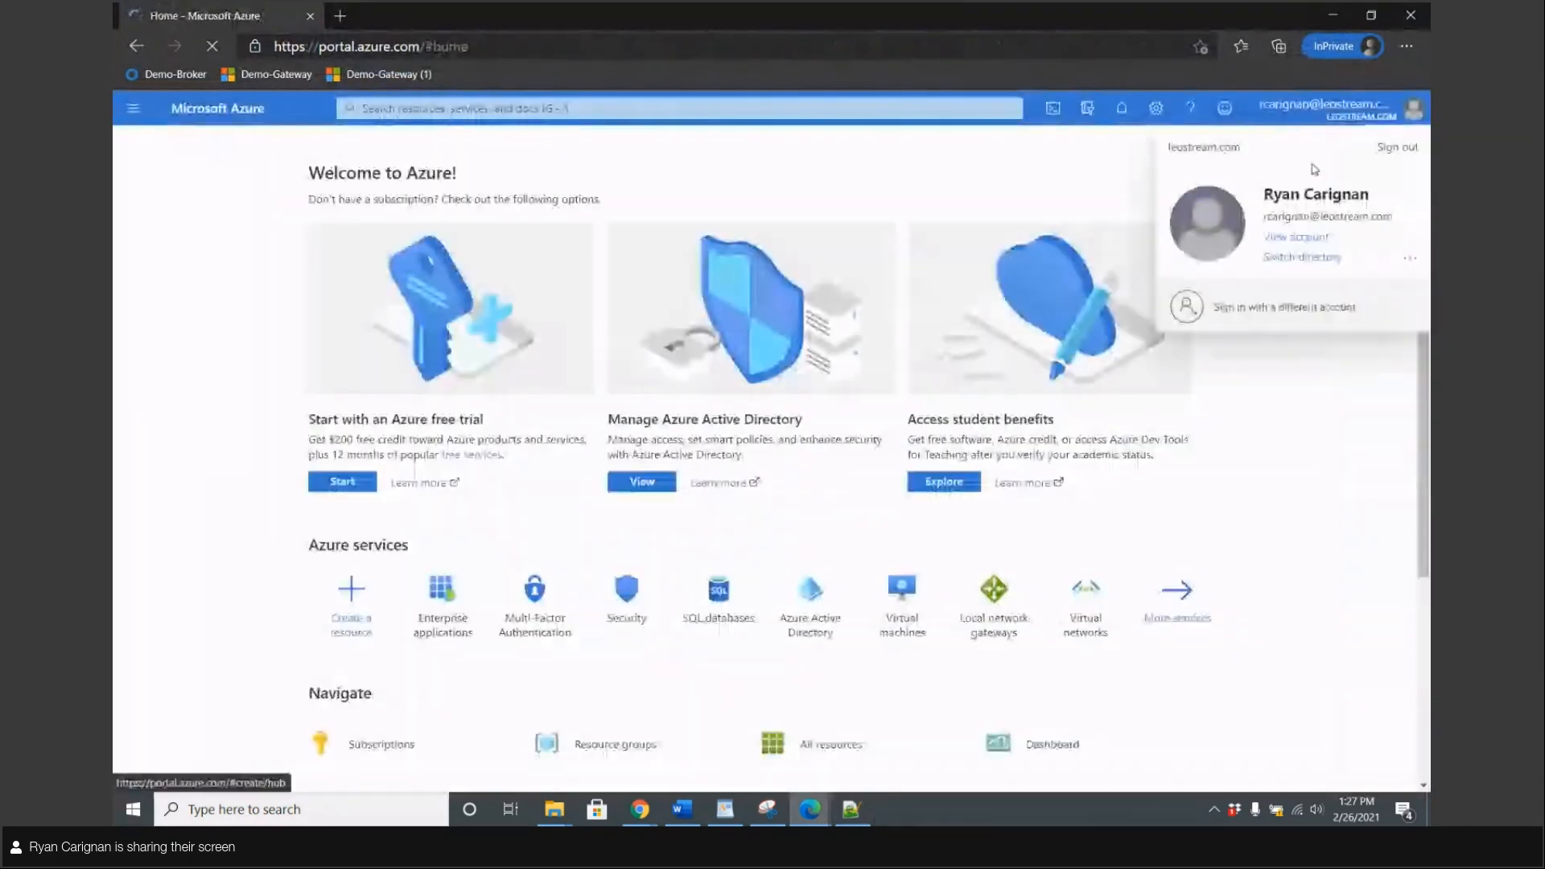
{"action": "left_click", "coordinate": [1395, 148]}
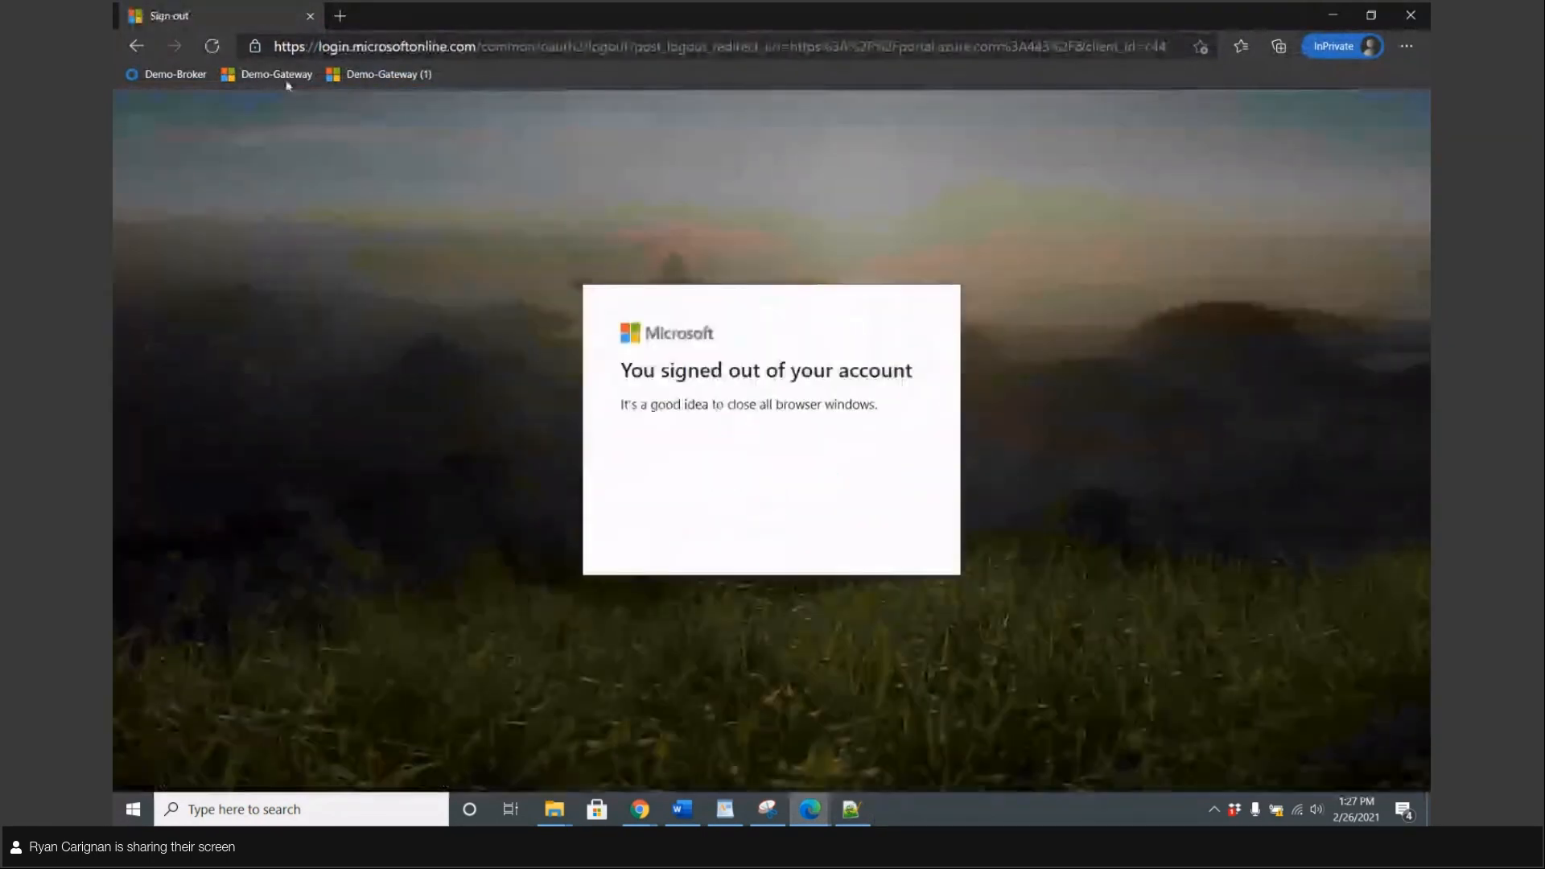
{"action": "left_click", "coordinate": [283, 76]}
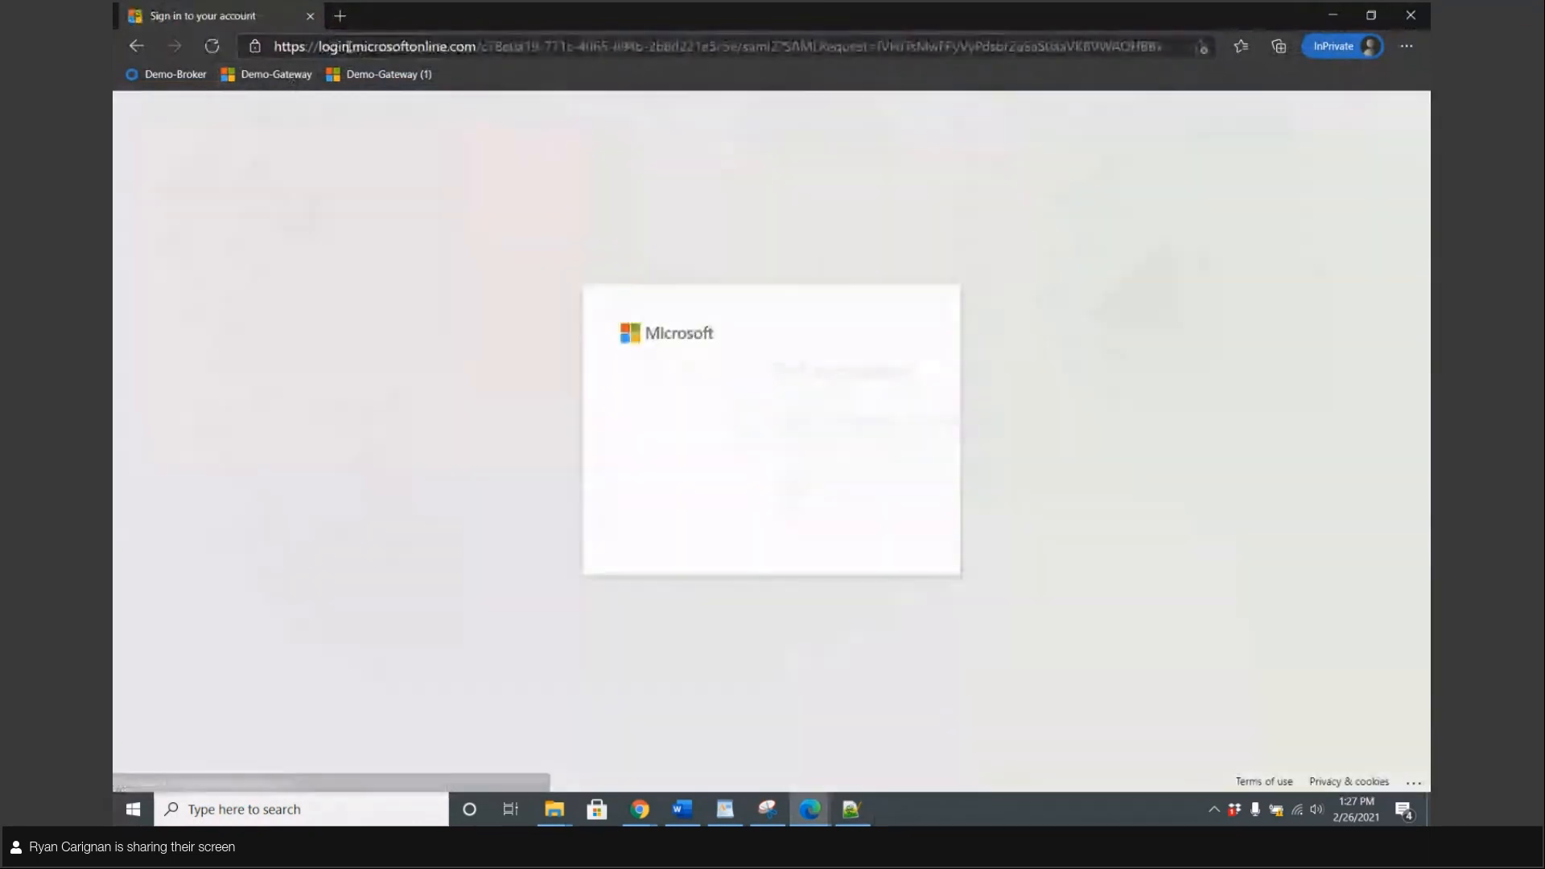
Sign in with the listed work account and its password
{"action": "left_click", "coordinate": [819, 402]}
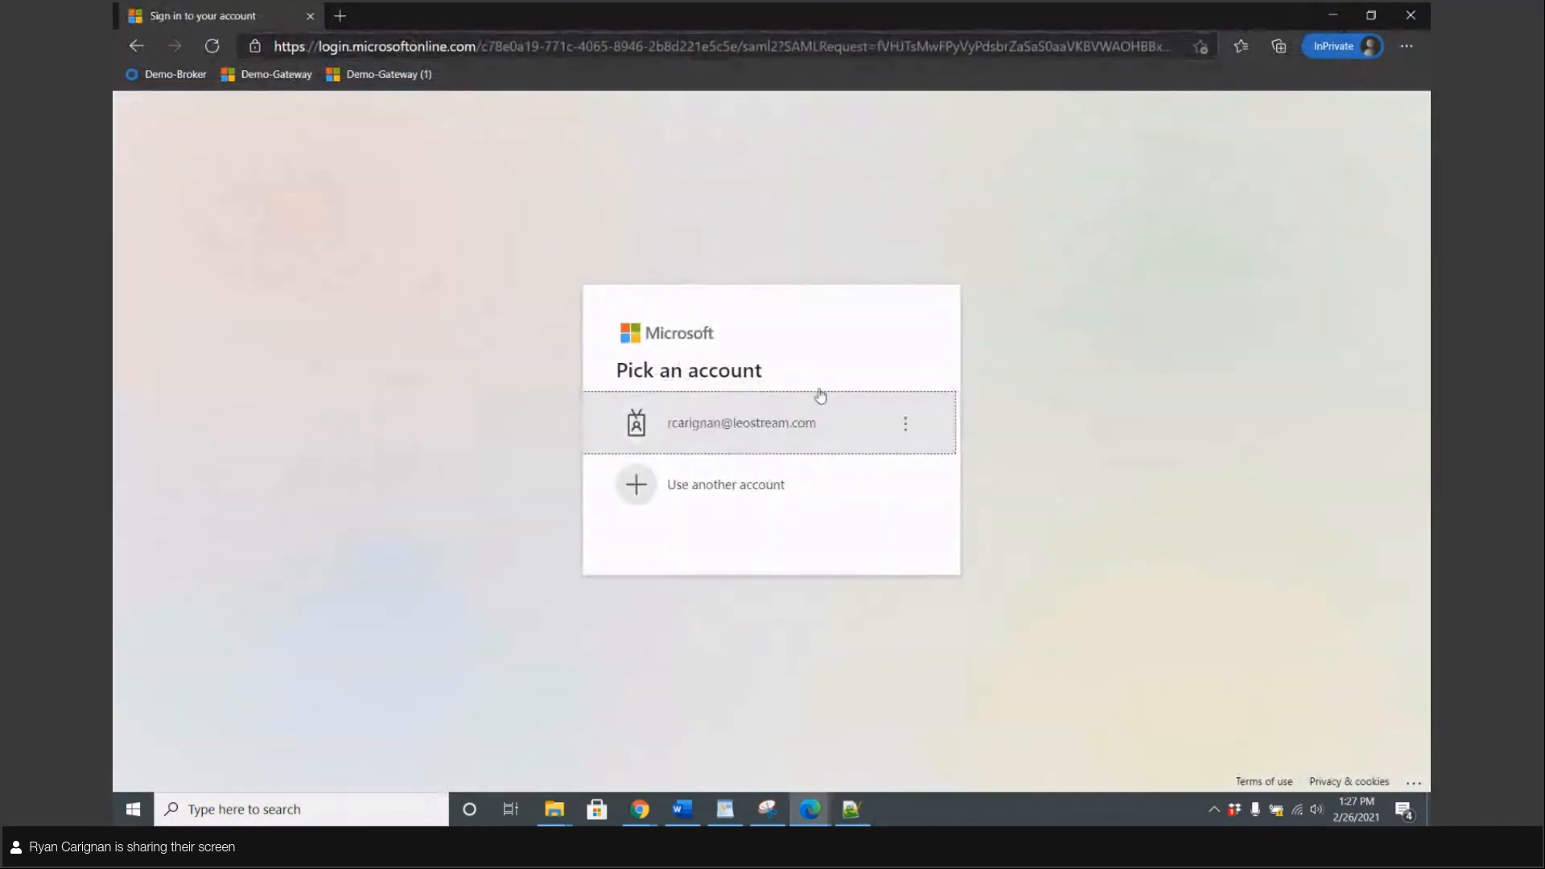
{"action": "type", "text": "••"}
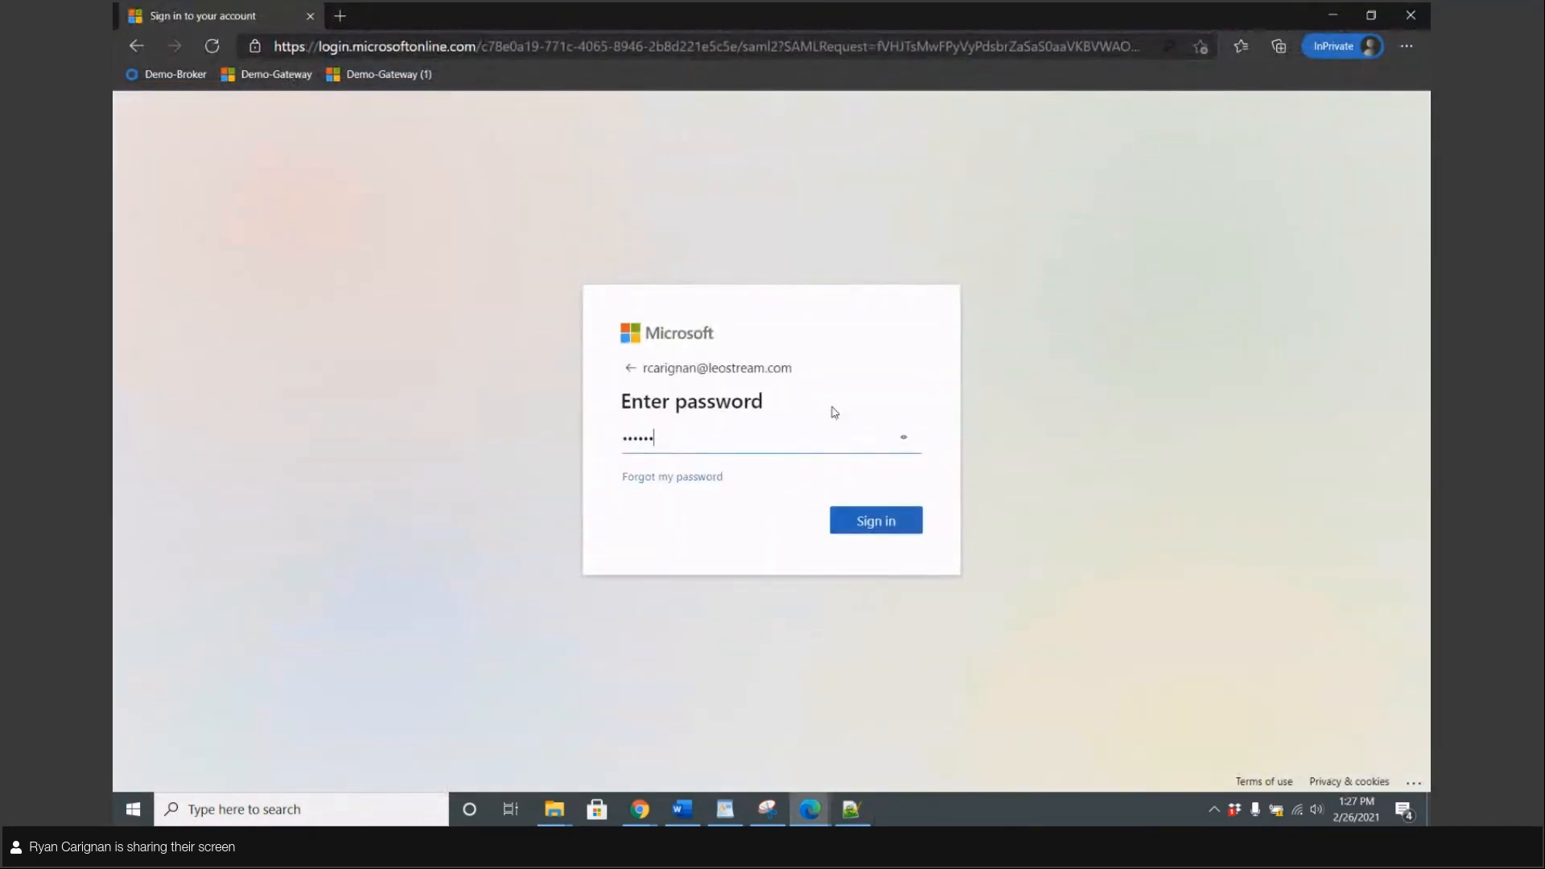
{"action": "key", "text": "Return"}
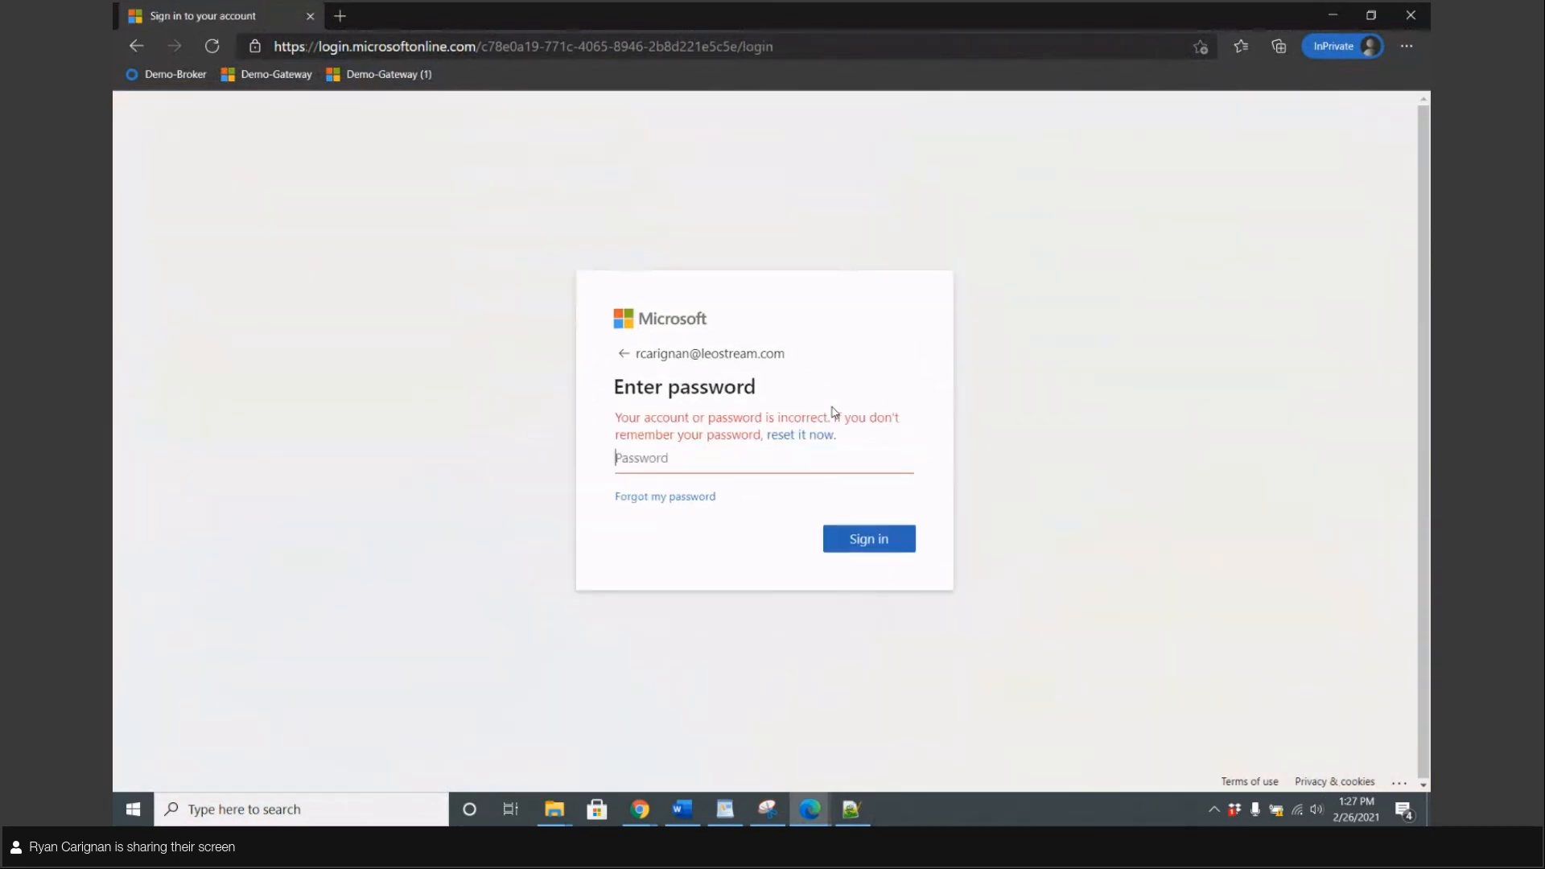
{"action": "type", "text": "•••••"}
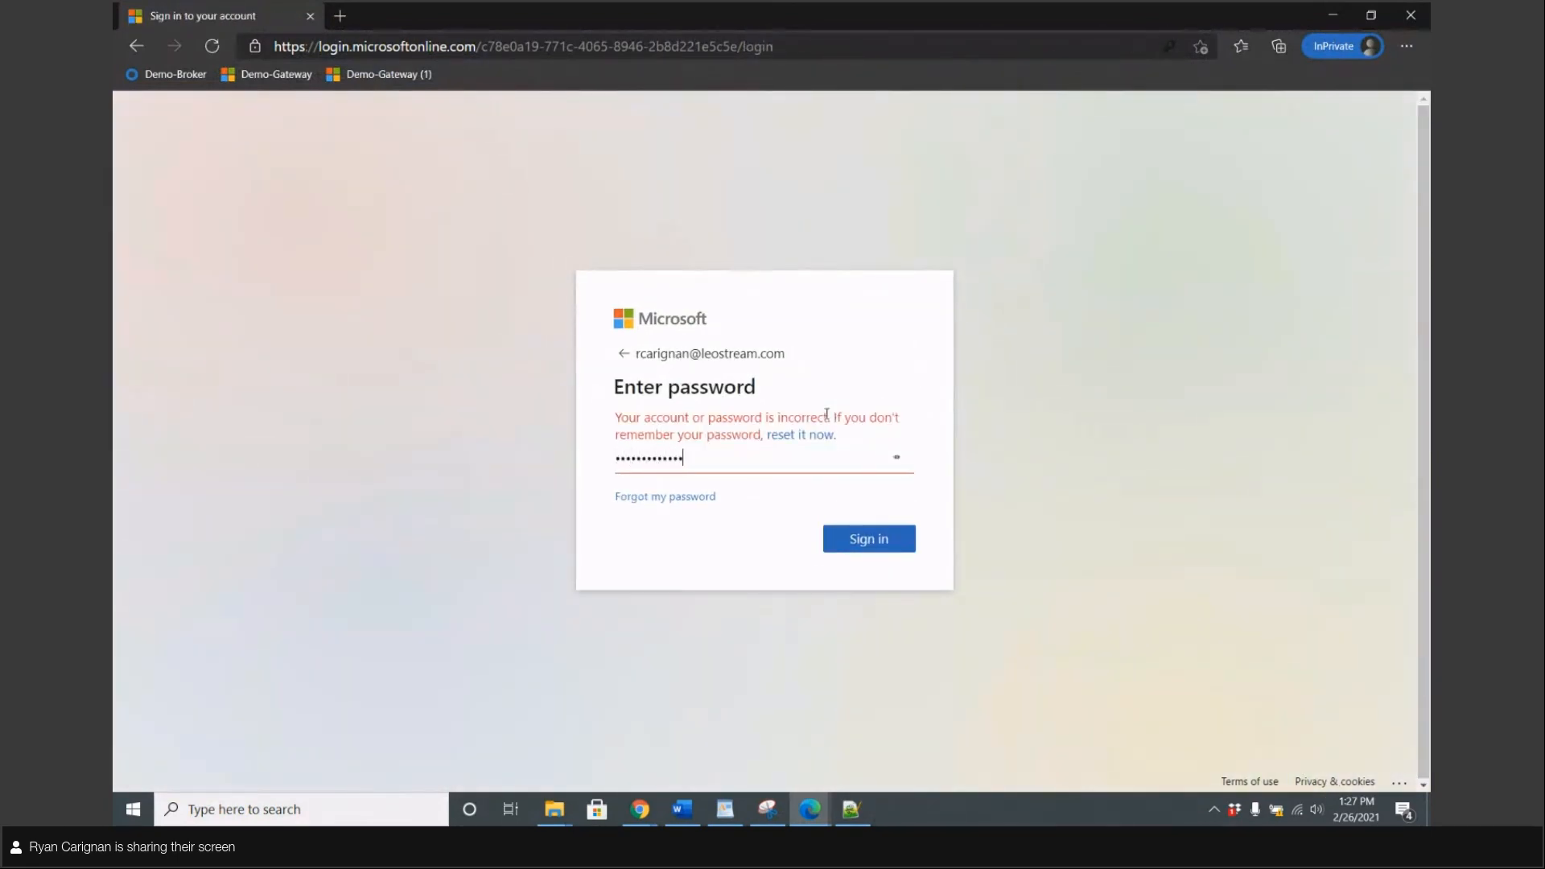
{"action": "key", "text": "Return"}
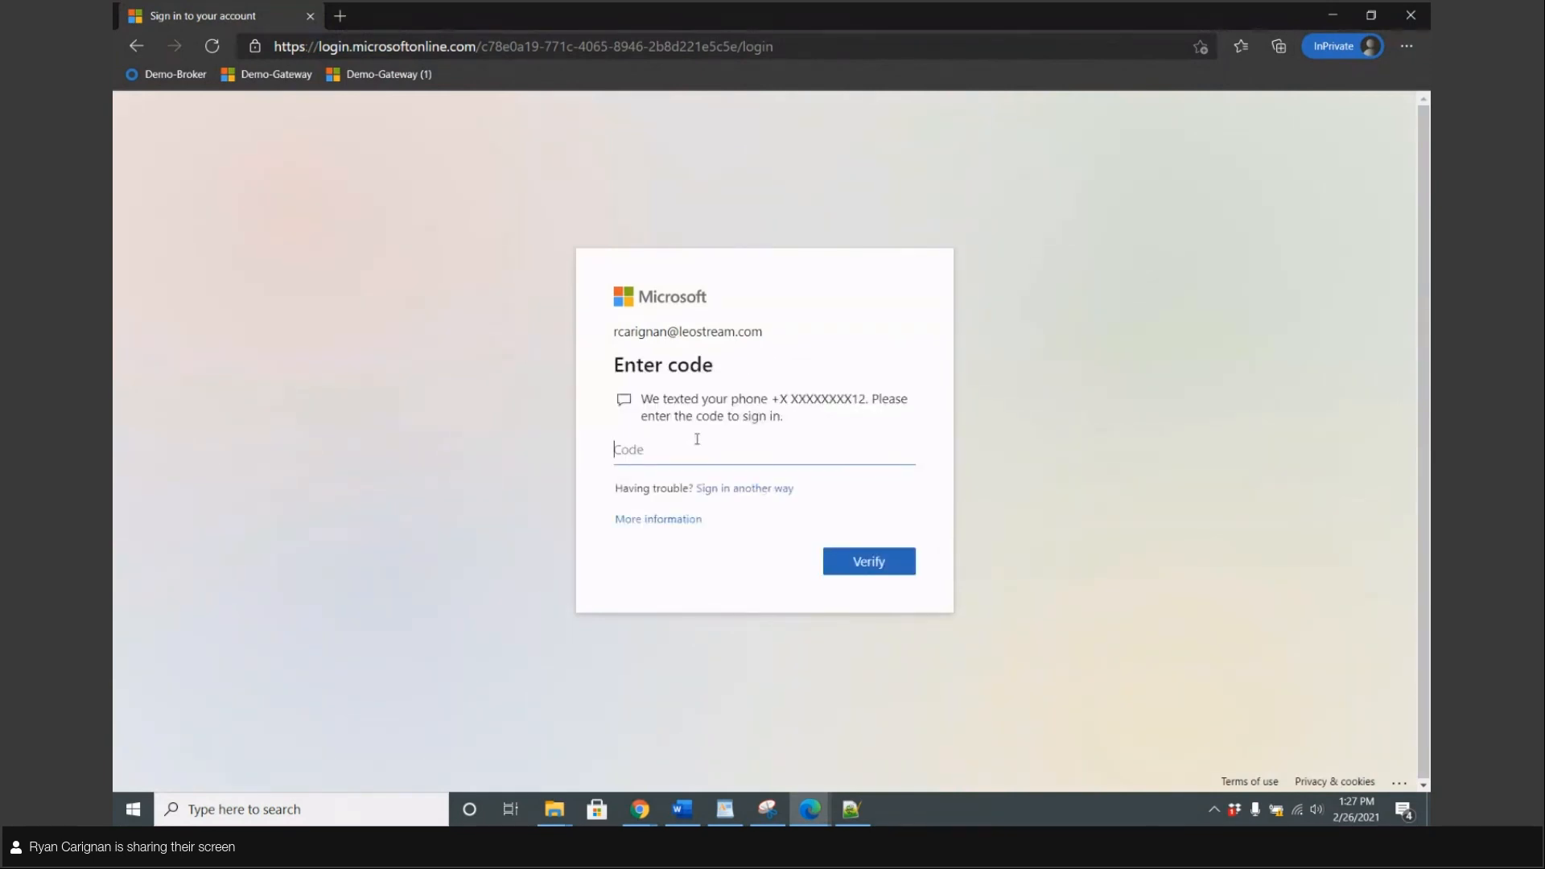
Verify via Authenticator app approval and decline staying signed in
{"action": "left_click", "coordinate": [735, 489]}
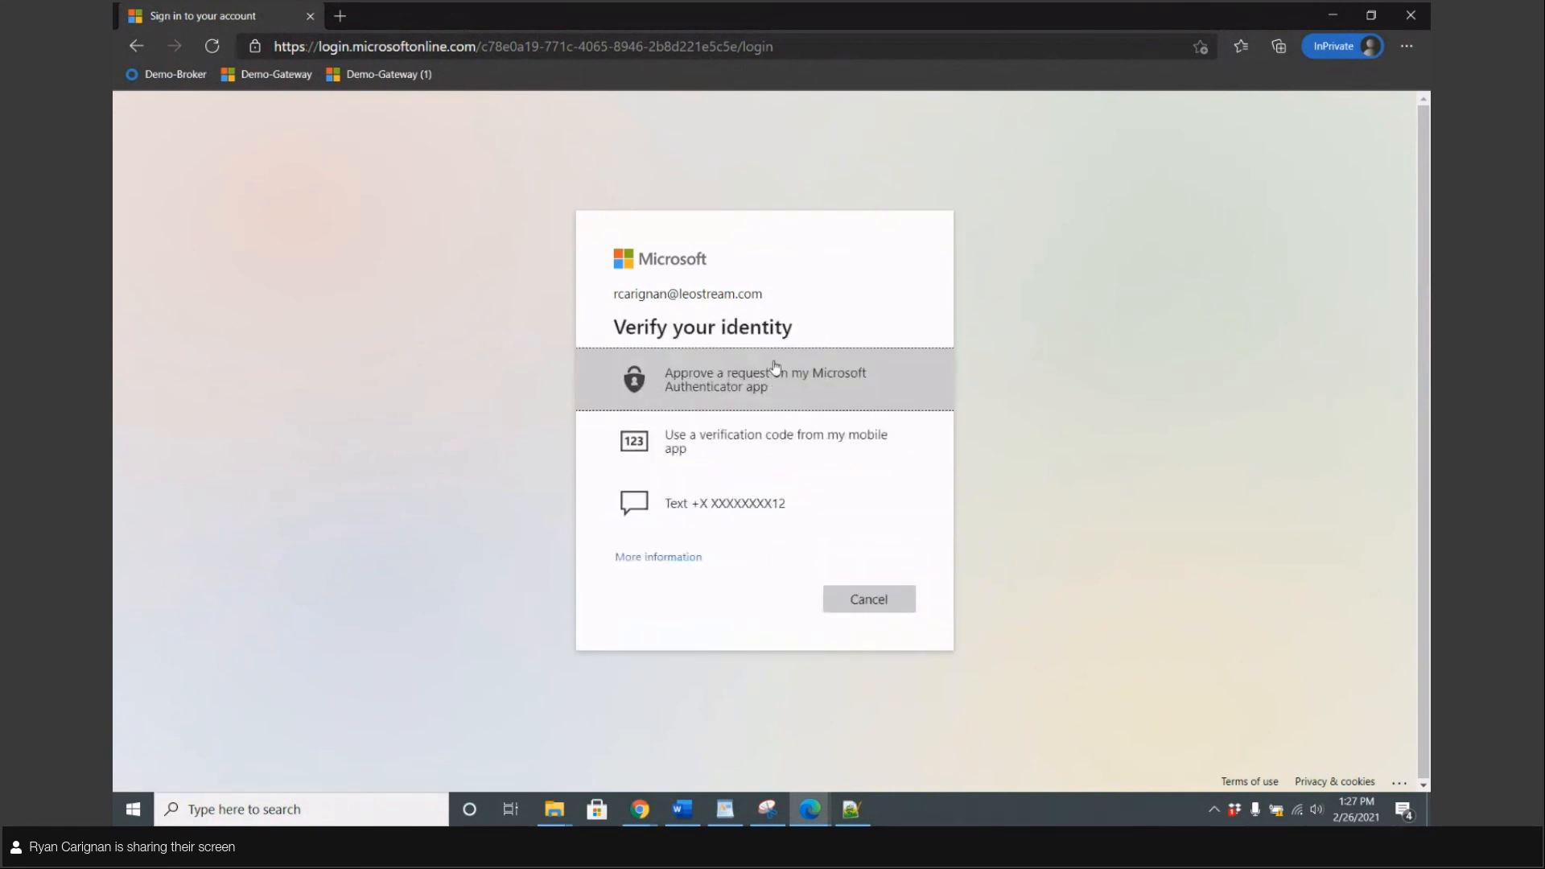
{"action": "left_click", "coordinate": [703, 378]}
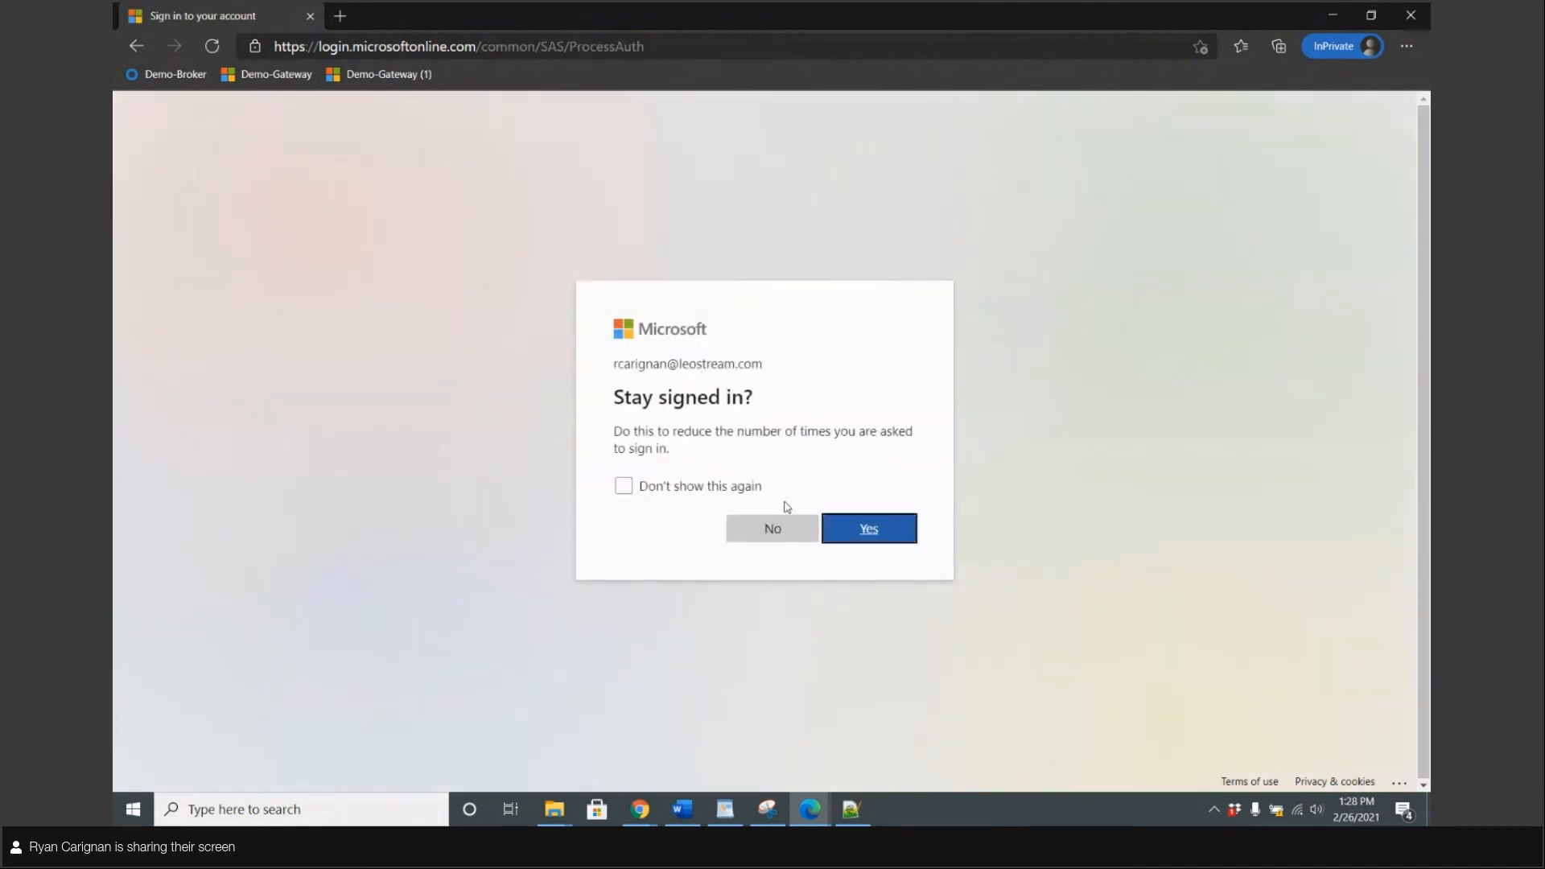
{"action": "left_click", "coordinate": [785, 538]}
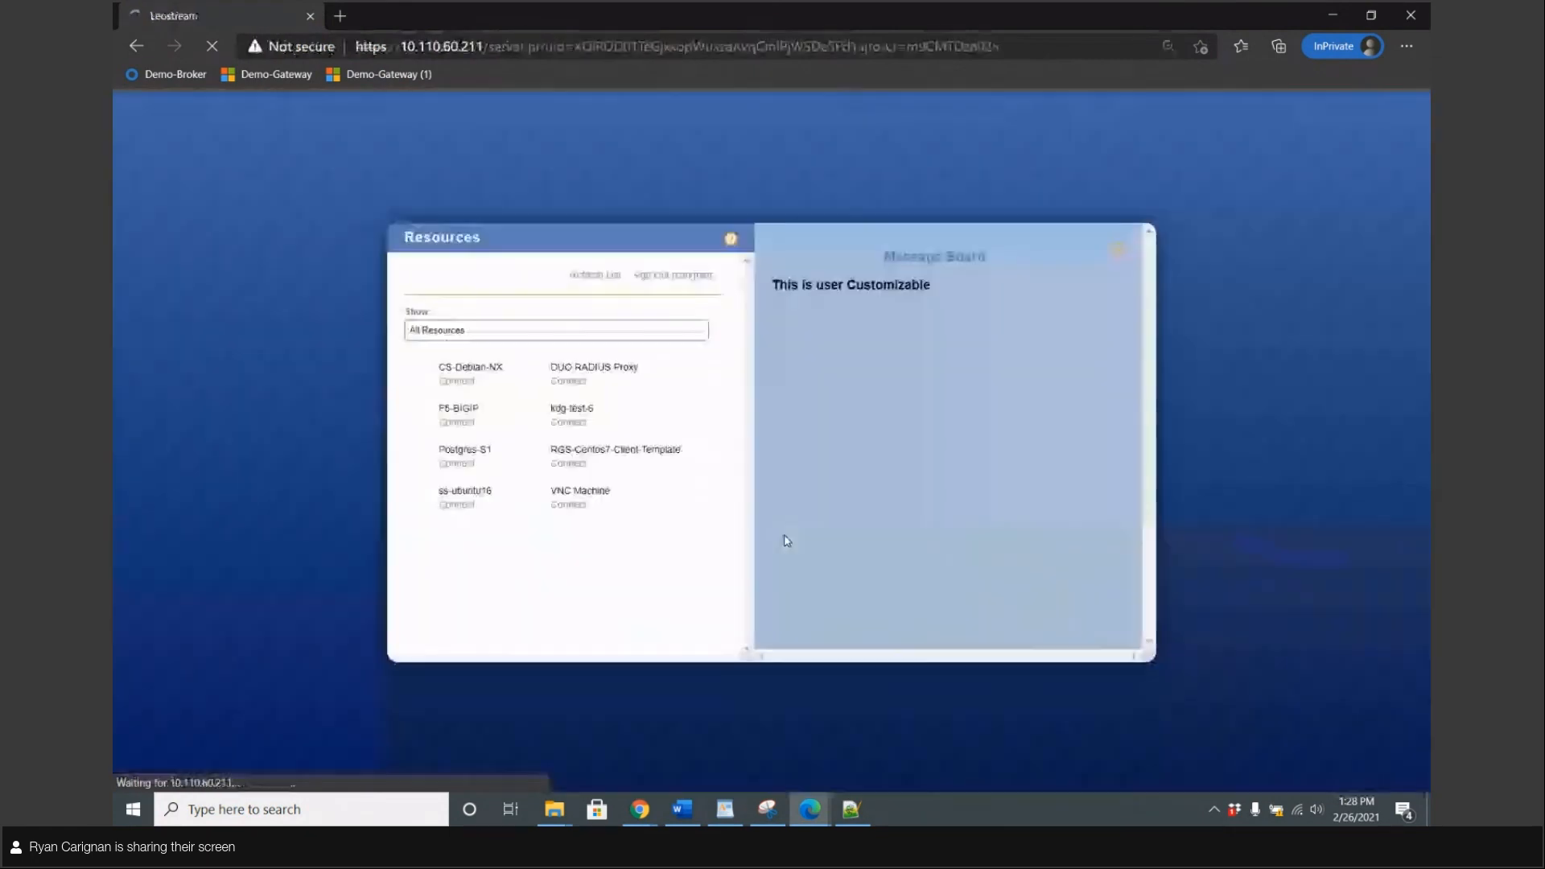